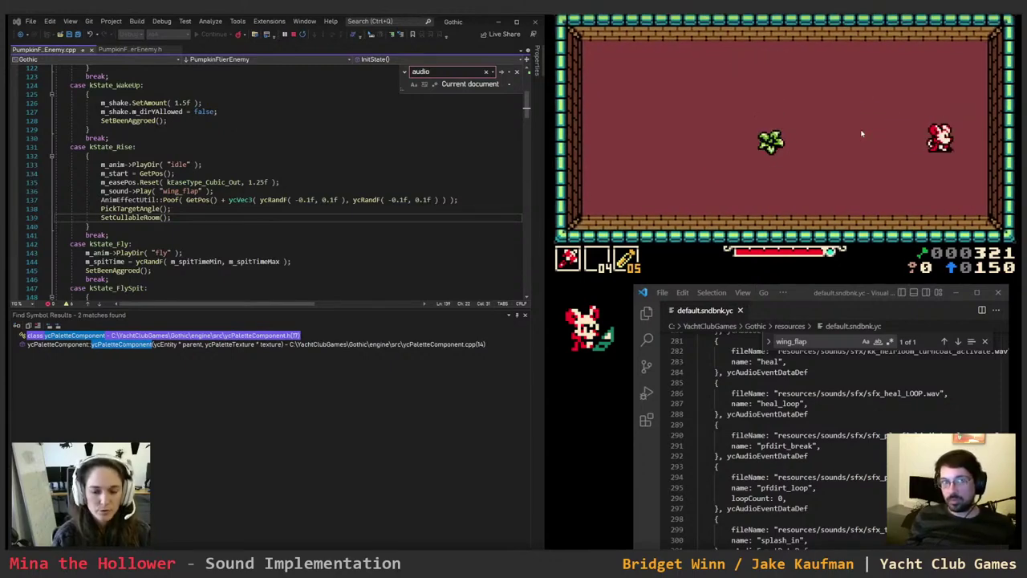
{"action": "key", "text": "m"}
{"action": "left_click", "coordinate": [887, 95]}
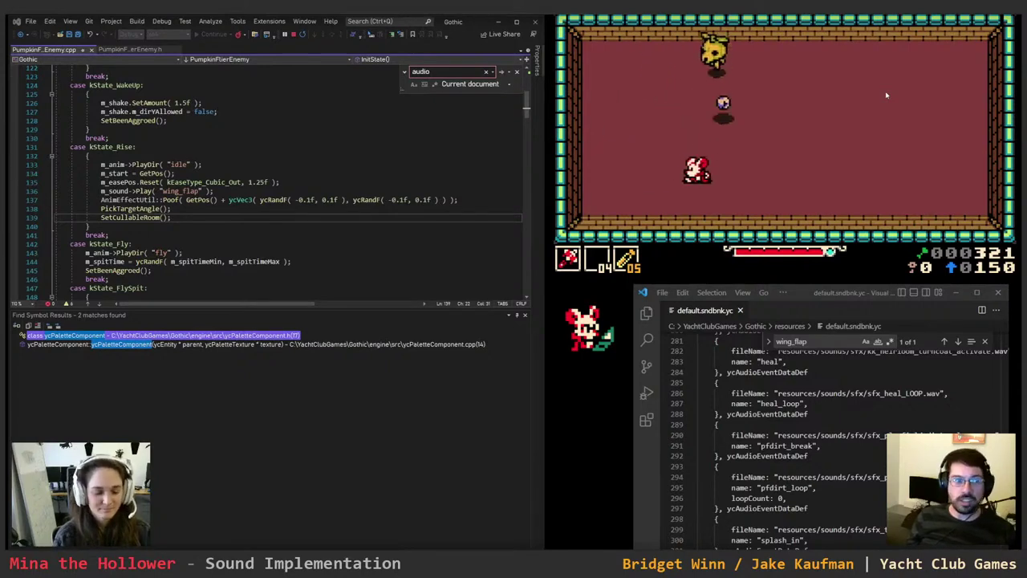
{"action": "key", "text": "Right"}
{"action": "key", "text": "Left"}
{"action": "key", "text": "Down"}
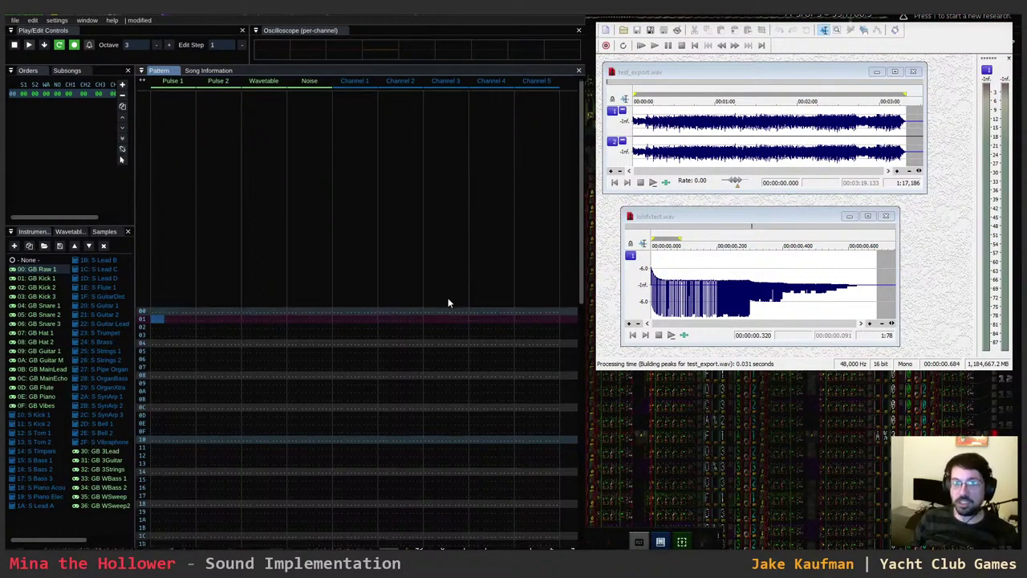
- In the Furnace tracker, enter a C-7 note on row 00 of Pulse 1 and a 0230 pitch slide down effect on row 01
{"action": "key", "text": "i"}
{"action": "key", "text": "Up"}
{"action": "key", "text": "i"}
{"action": "key", "text": "Up"}
{"action": "key", "text": "Down"}
{"action": "key", "text": "Right"}
{"action": "key", "text": "Right"}
{"action": "key", "text": "Right"}
{"action": "type", "text": "230"}
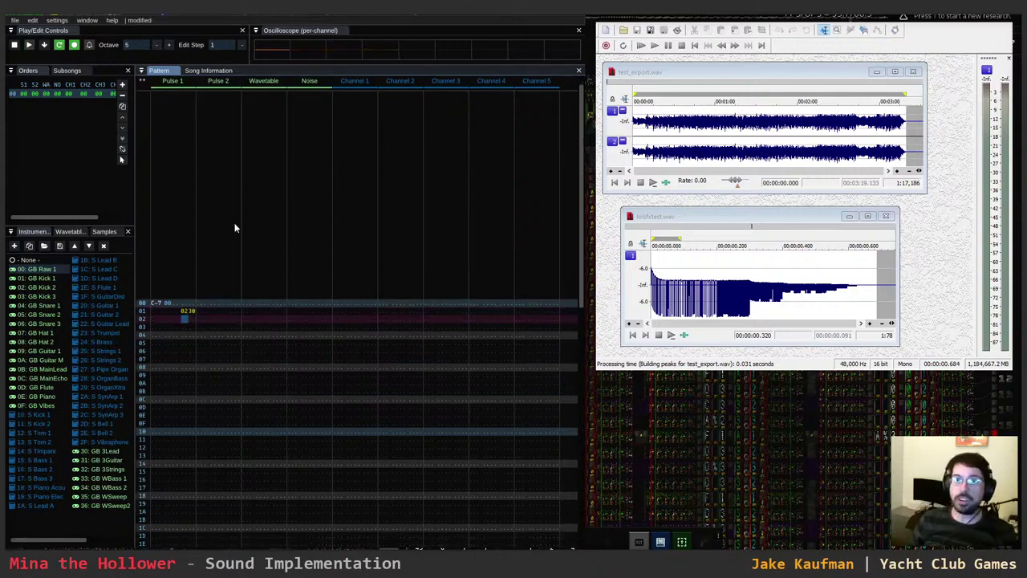
- Set both song speed values to 2 and return to the pattern
{"action": "left_click", "coordinate": [210, 71]}
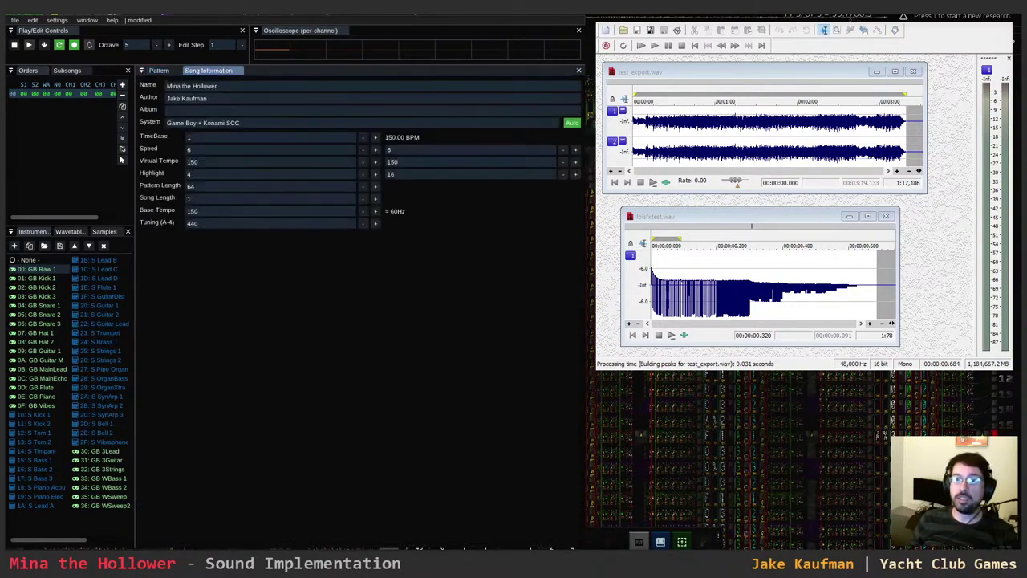
{"action": "left_click", "coordinate": [563, 150]}
{"action": "left_click", "coordinate": [562, 150]}
{"action": "left_click", "coordinate": [562, 150]}
{"action": "left_click", "coordinate": [562, 150]}
{"action": "left_click", "coordinate": [363, 150]}
{"action": "left_click", "coordinate": [363, 150]}
{"action": "left_click", "coordinate": [363, 150]}
{"action": "left_click", "coordinate": [363, 150]}
{"action": "left_click", "coordinate": [160, 72]}
{"action": "scroll", "coordinate": [215, 244], "scroll_direction": "down", "scroll_amount": 2}
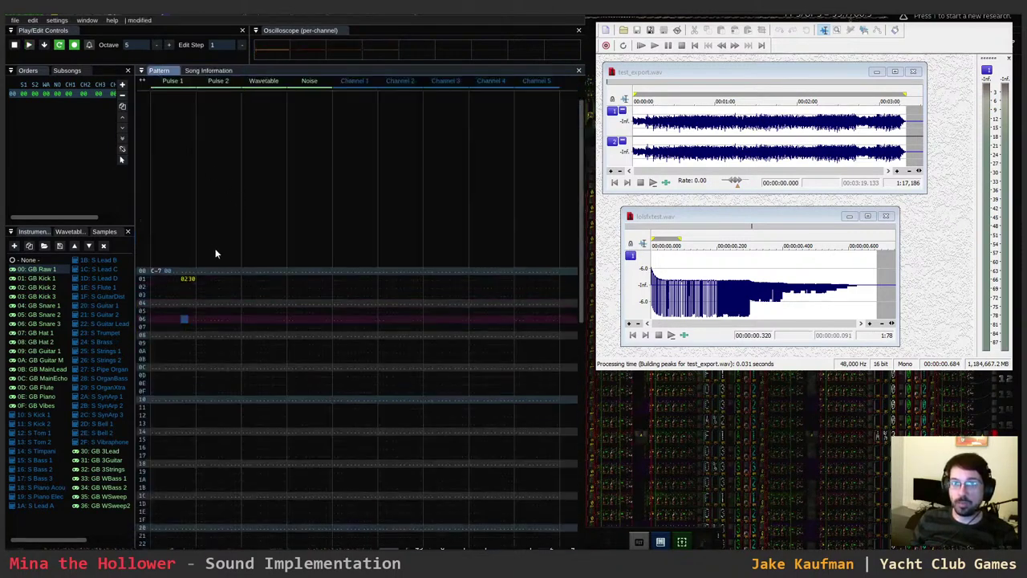
{"action": "scroll", "coordinate": [314, 150], "scroll_direction": "up", "scroll_amount": 1}
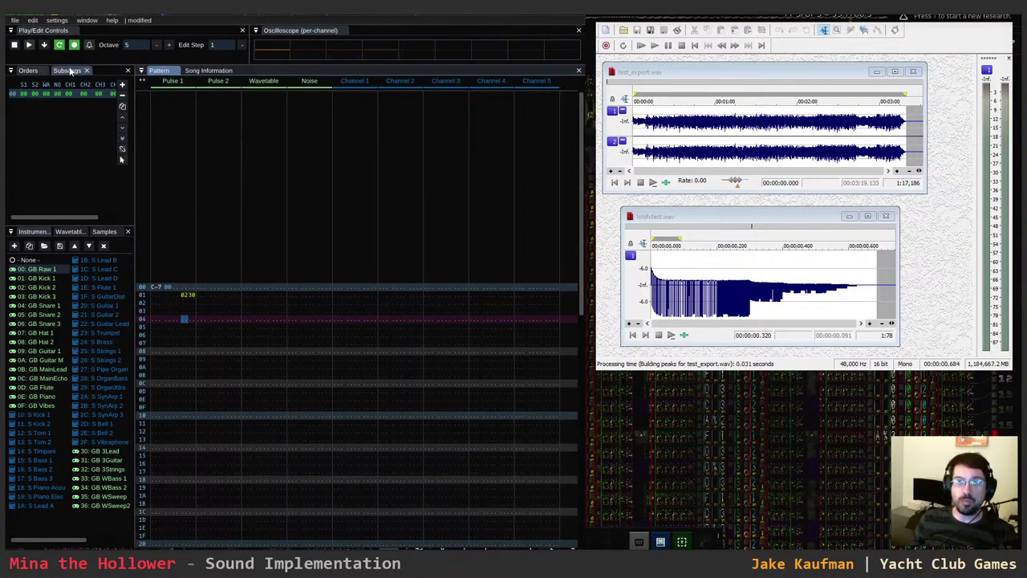
- Set both song speed values to 1 and return to the pattern
{"action": "left_click", "coordinate": [208, 71]}
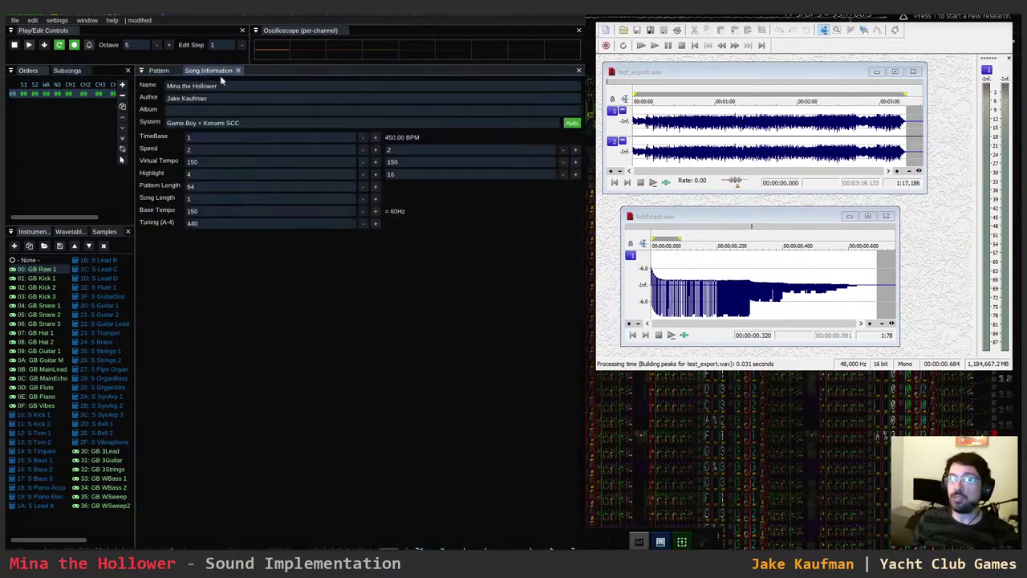
{"action": "left_click", "coordinate": [563, 150]}
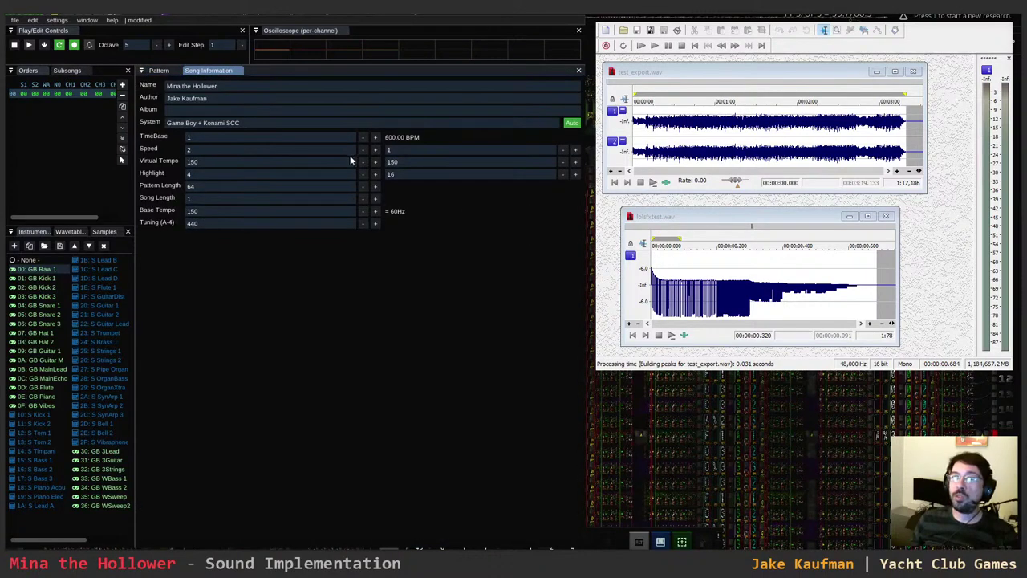
{"action": "left_click", "coordinate": [158, 71]}
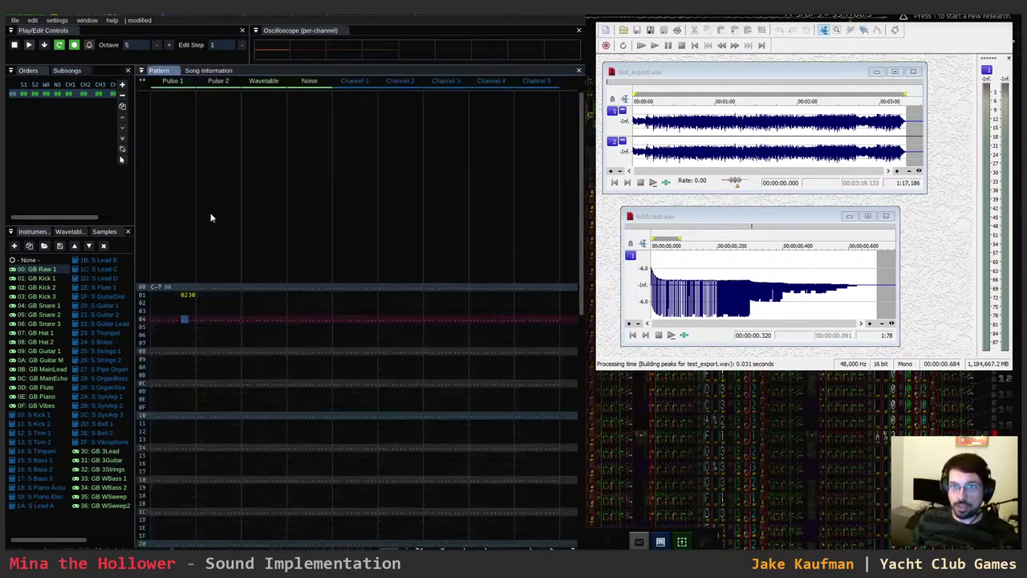
- Play back the pattern several times to hear the sliding Pulse 1 note at the new speed
{"action": "key", "text": "Return"}
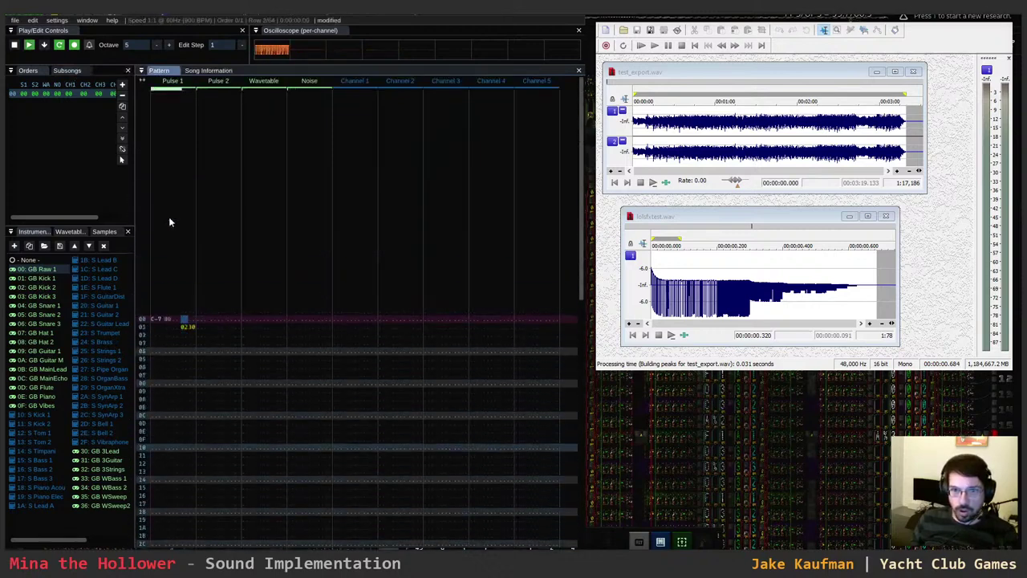
{"action": "key", "text": "Return"}
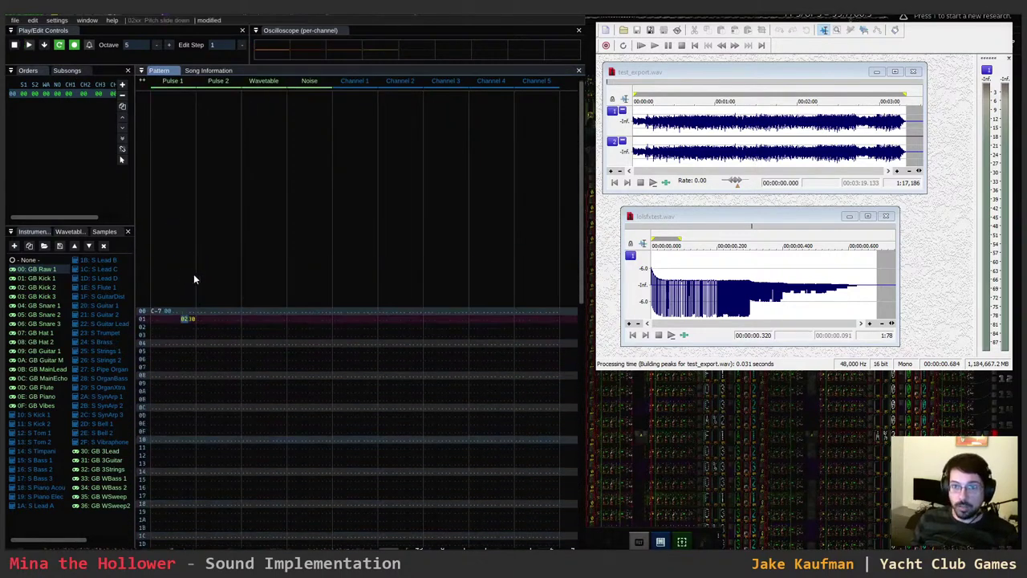
{"action": "key", "text": "Return"}
{"action": "key", "text": "Return"}
{"action": "key", "text": "space"}
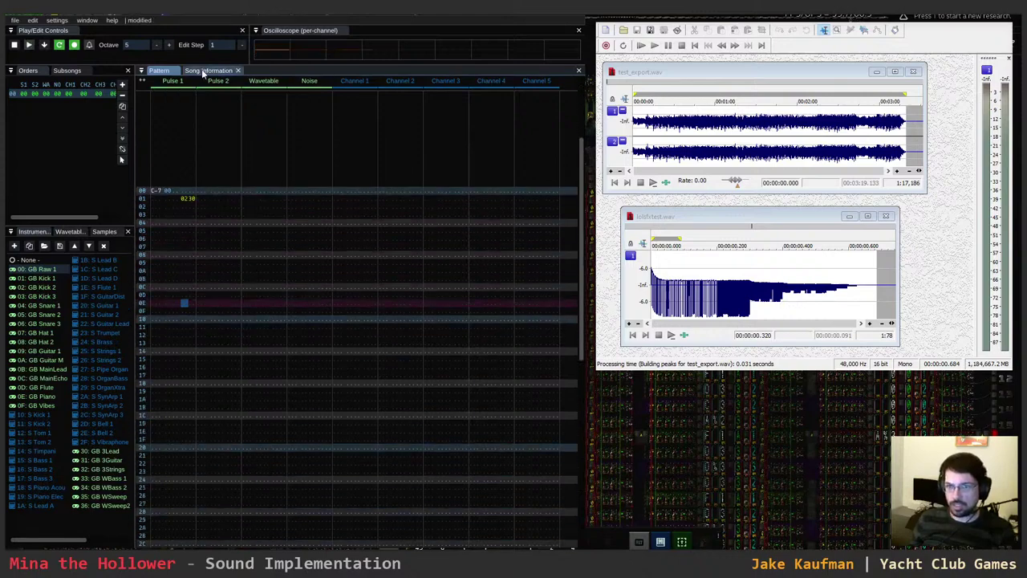
{"action": "key", "text": "ctrl+f"}
{"action": "left_click", "coordinate": [240, 320]}
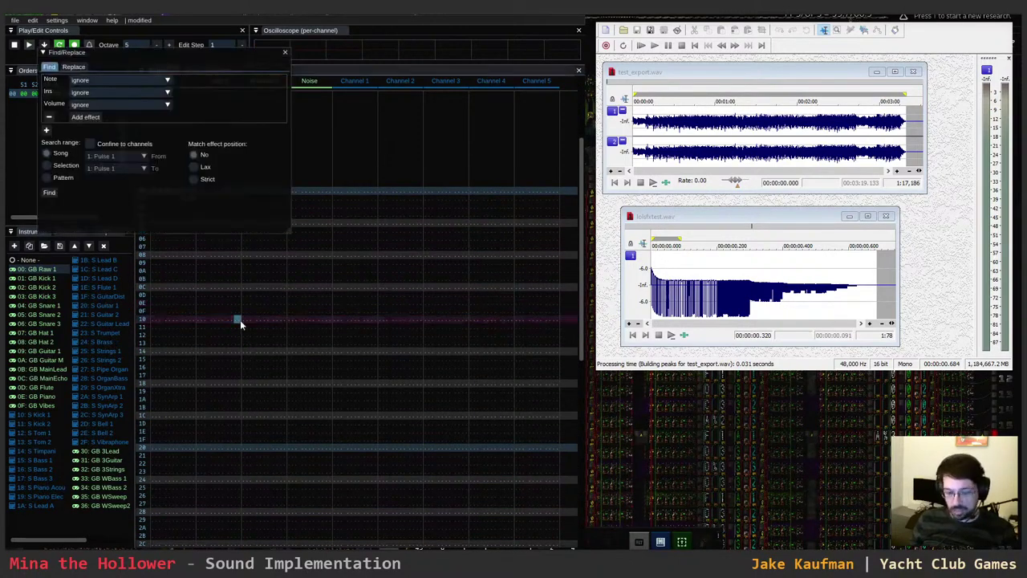
{"action": "left_click", "coordinate": [285, 52]}
{"action": "left_click", "coordinate": [288, 268]}
{"action": "key", "text": "Return"}
{"action": "key", "text": "Return"}
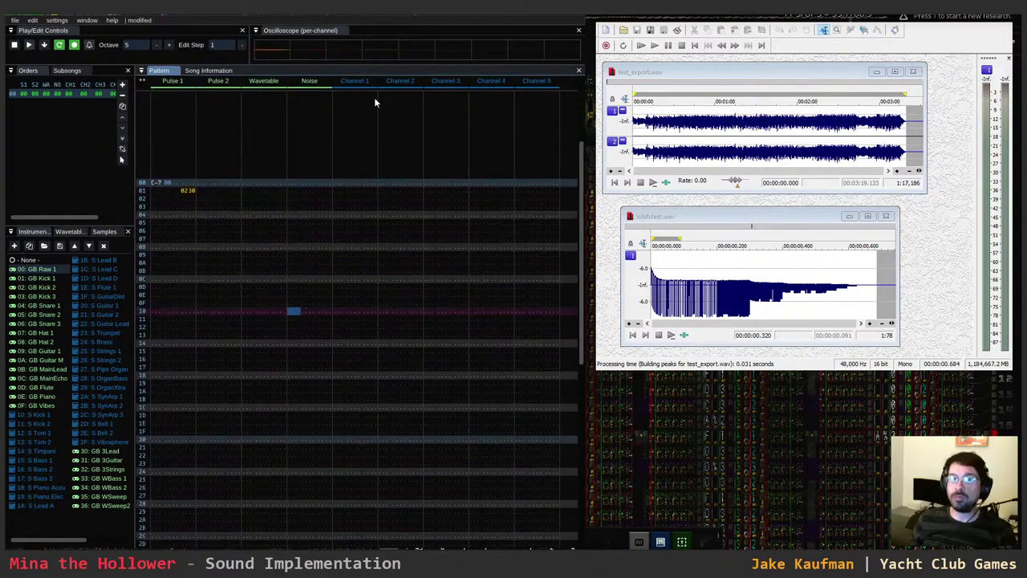
- Widen the tracker window until all playback follow options are exposed, and turn off pattern following while keeping order following on
{"action": "left_click_drag", "start_coordinate": [282, 66], "coordinate": [284, 71]}
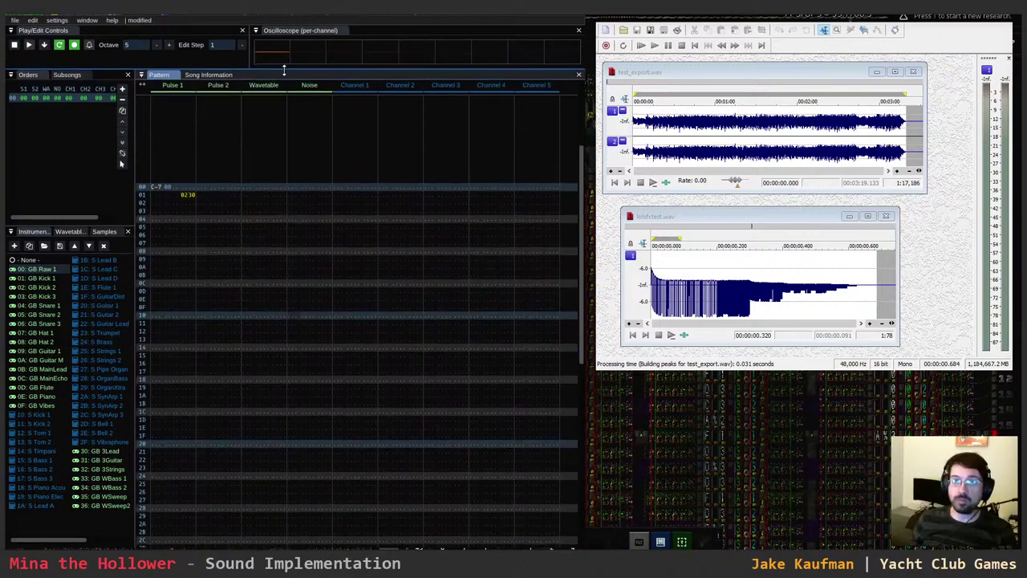
{"action": "left_click", "coordinate": [208, 75]}
{"action": "left_click", "coordinate": [155, 75]}
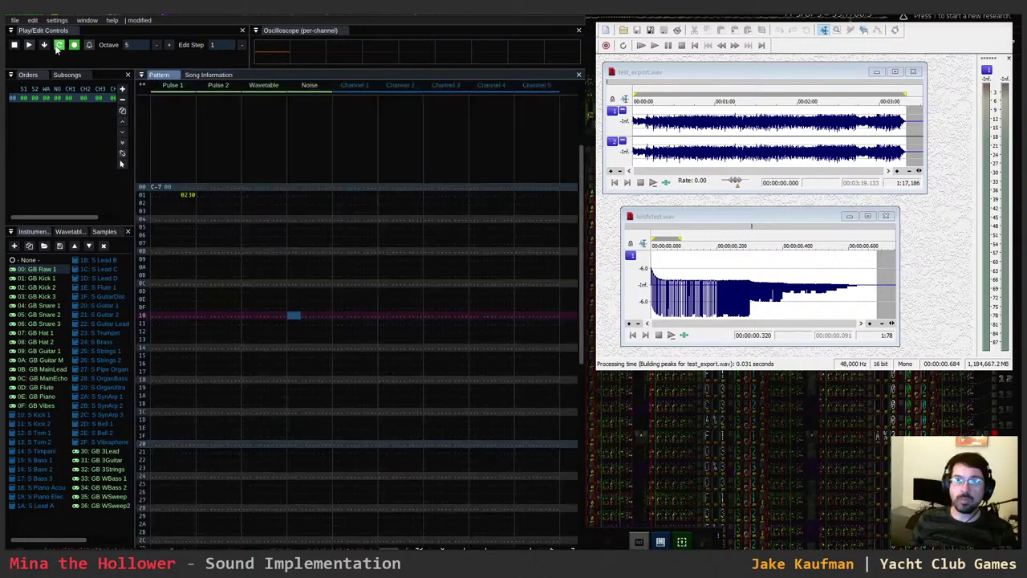
{"action": "left_click", "coordinate": [85, 20]}
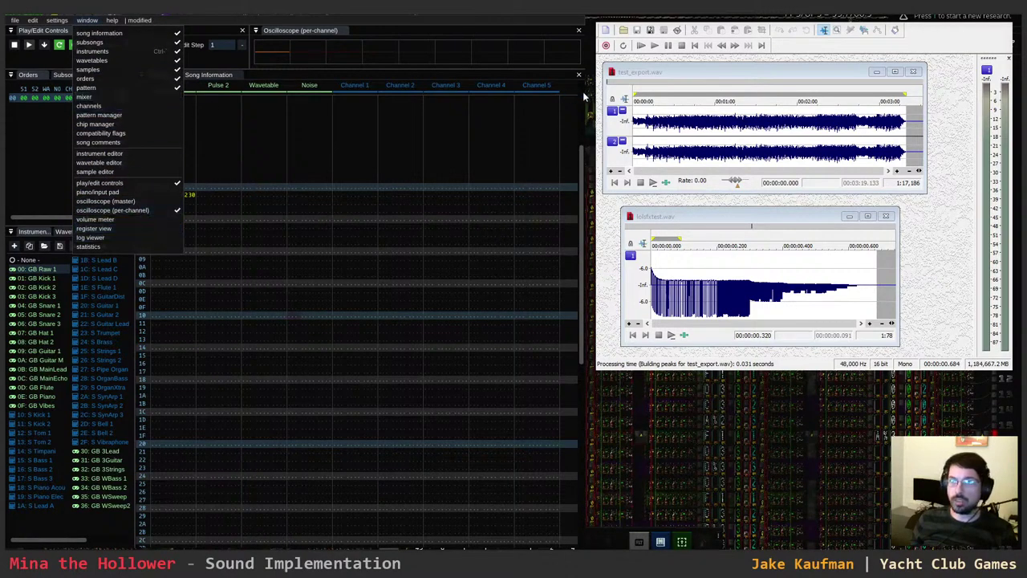
{"action": "left_click", "coordinate": [425, 52]}
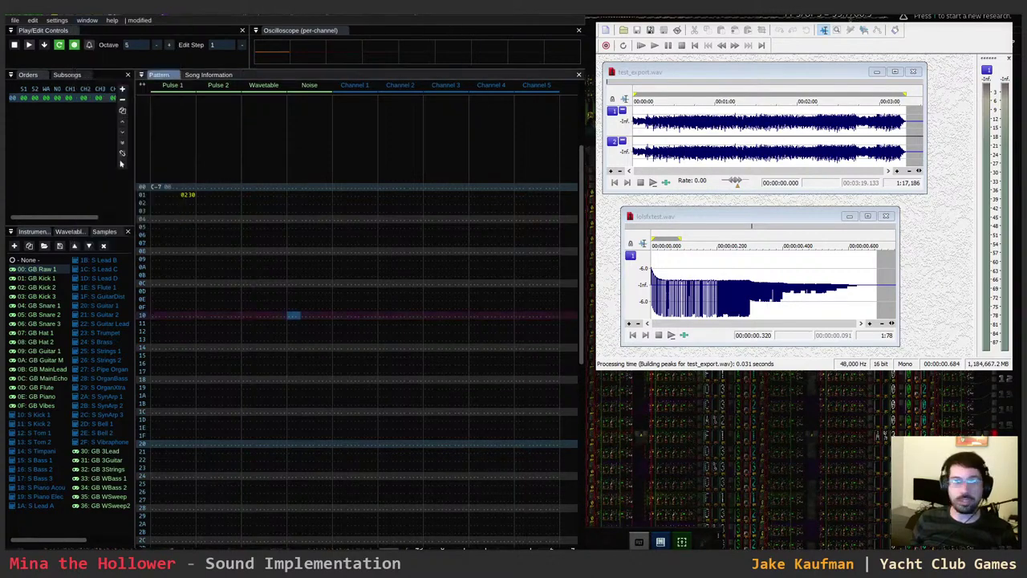
{"action": "left_click_drag", "start_coordinate": [585, 289], "coordinate": [766, 289]}
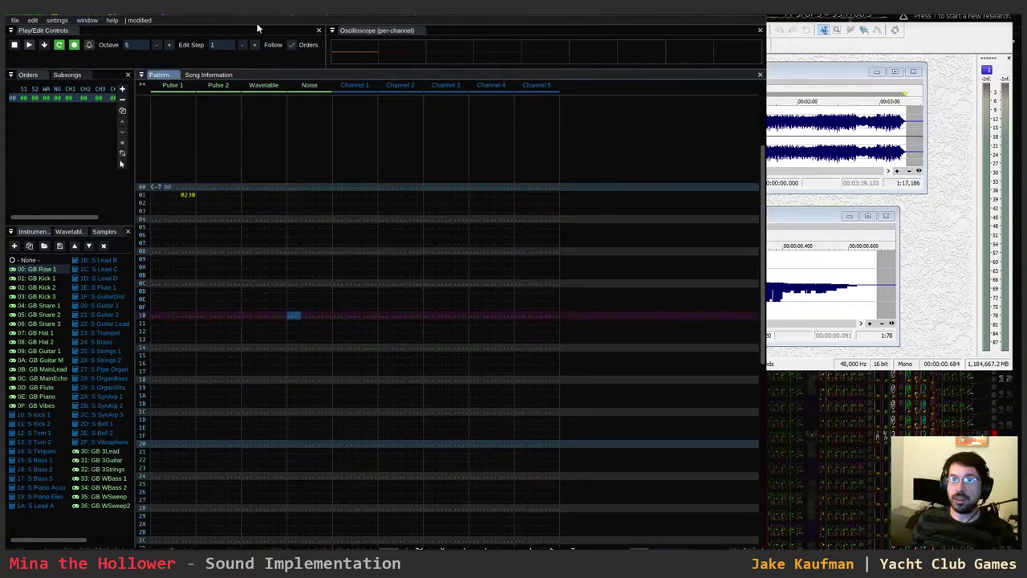
{"action": "left_click", "coordinate": [292, 46]}
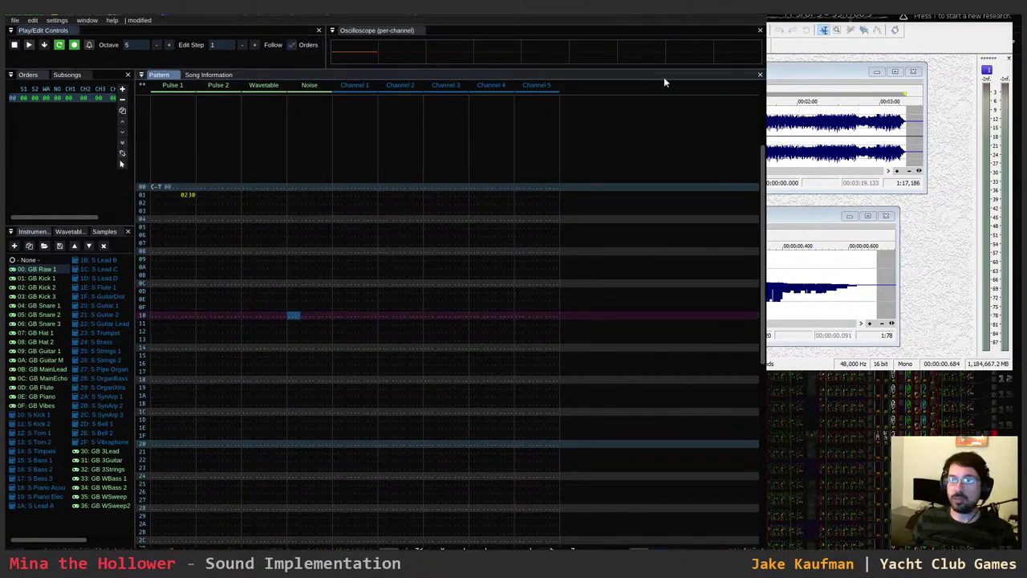
{"action": "left_click_drag", "start_coordinate": [766, 102], "coordinate": [898, 102]}
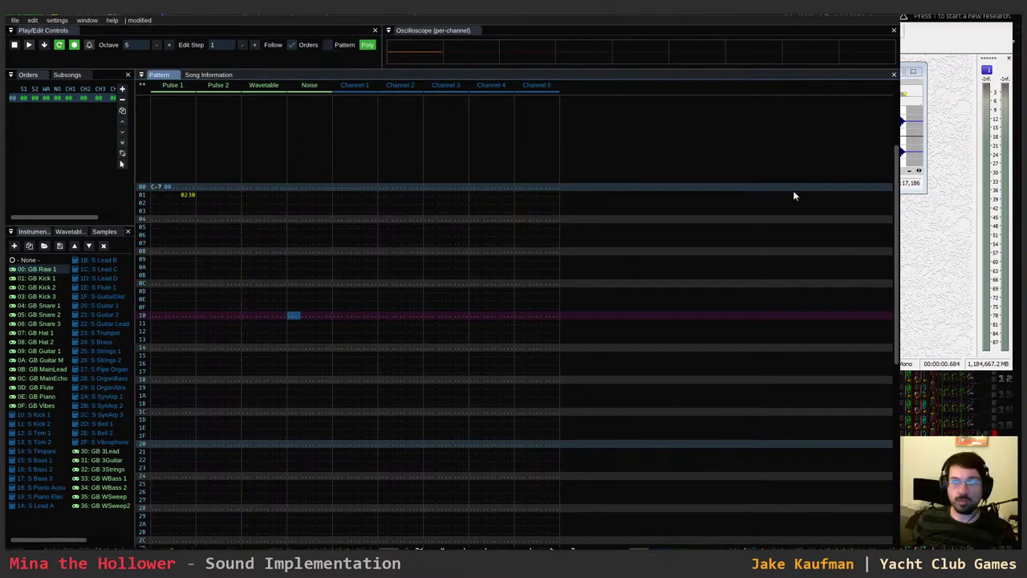
- Place the cursor on the C-7 note in Pulse 1 and play the pattern repeatedly
{"action": "left_click", "coordinate": [155, 186]}
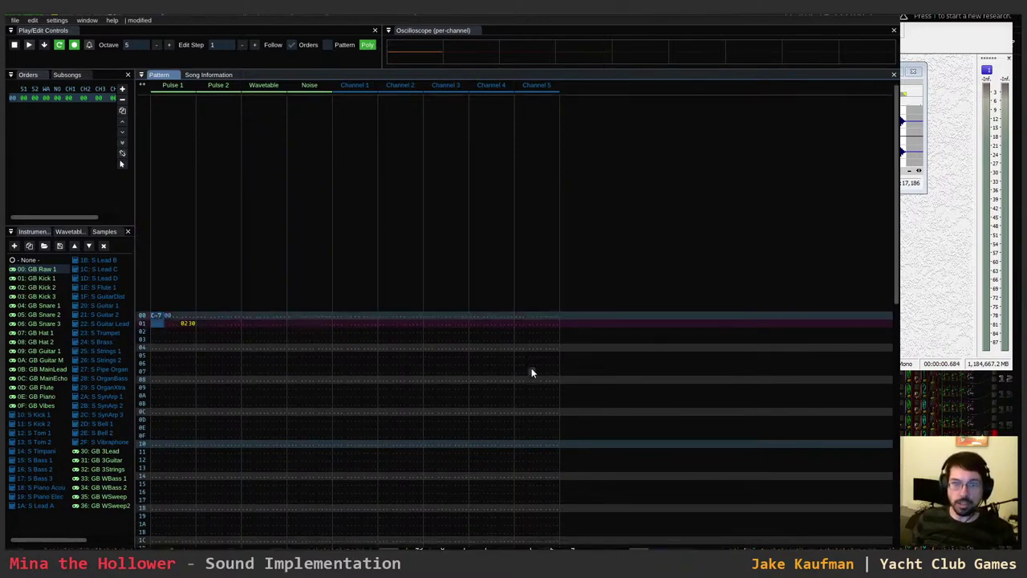
{"action": "key", "text": "Return"}
{"action": "key", "text": "Return"}
{"action": "key", "text": "Return"}
{"action": "key", "text": "Return"}
{"action": "key", "text": "Return"}
{"action": "key", "text": "Return"}
- Enter rising volumes on the first three rows of Pulse 1, from 08 on row 00 to 0F on row 02, and play the result
{"action": "key", "text": "Right"}
{"action": "key", "text": "Right"}
{"action": "type", "text": "00f"}
{"action": "key", "text": "Up"}
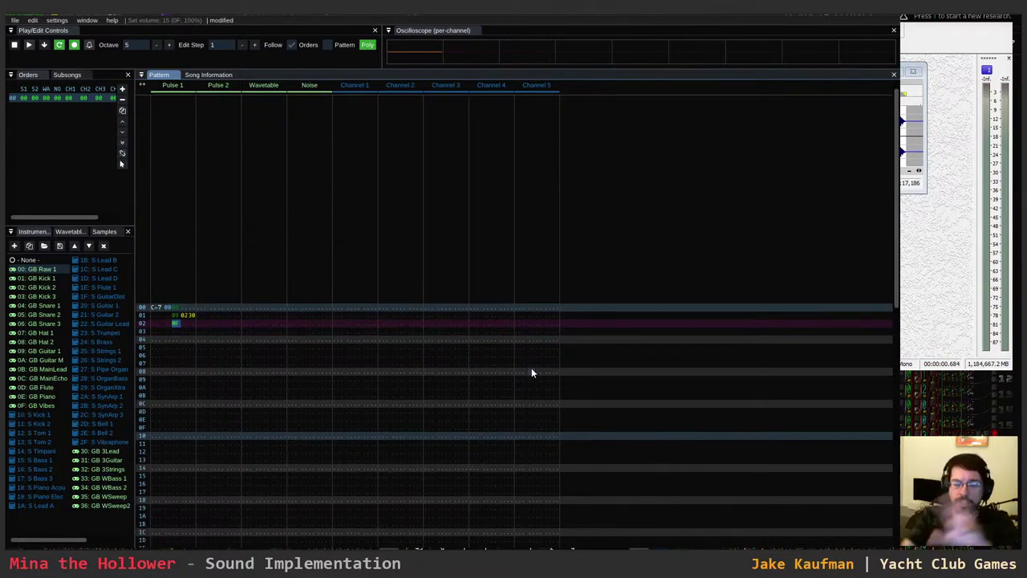
{"action": "key", "text": "Return"}
{"action": "key", "text": "Return"}
- Insert a note release (REL) on row 03 of Pulse 1
{"action": "key", "text": "Down"}
{"action": "key", "text": "Up"}
{"action": "key", "text": "Left"}
{"action": "key", "text": "Left"}
{"action": "key", "text": "Down"}
{"action": "key", "text": "Up"}
{"action": "key", "text": "Down"}
{"action": "key", "text": "grave"}
{"action": "key", "text": "Up"}
{"action": "key", "text": "Right"}
{"action": "key", "text": "Right"}
{"action": "key", "text": "Right"}
{"action": "key", "text": "Down"}
{"action": "key", "text": "Right"}
{"action": "key", "text": "Right"}
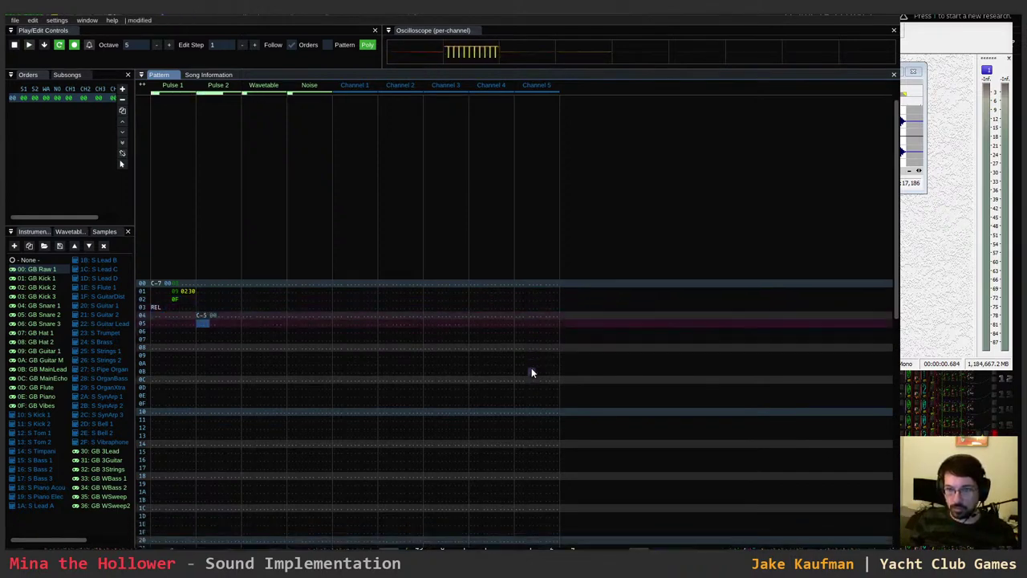
- Lower the octave to 3, enter a C-3 note on row 04 of Pulse 1, and move to its volume cell
{"action": "key", "text": "Left"}
{"action": "key", "text": "Left"}
{"action": "key", "text": "Left"}
{"action": "key", "text": "Left"}
{"action": "key", "text": "Left"}
{"action": "key", "text": "Left"}
{"action": "key", "text": "Left"}
{"action": "key", "text": "Left"}
{"action": "key", "text": "KP_Divide"}
{"action": "key", "text": "KP_Divide"}
{"action": "key", "text": "z"}
{"action": "key", "text": "Up"}
{"action": "key", "text": "Right"}
{"action": "key", "text": "Right"}
{"action": "key", "text": "Right"}
{"action": "key", "text": "Left"}
{"action": "key", "text": "Left"}
{"action": "key", "text": "Left"}
{"action": "key", "text": "Right"}
{"action": "key", "text": "Right"}
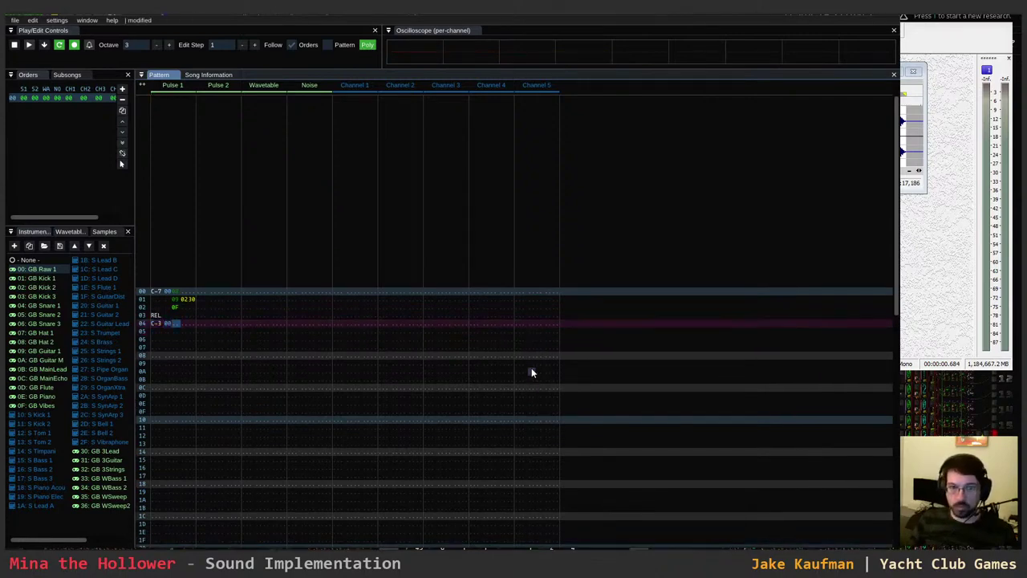
- Show the effect column controls above the channels and add two more effect columns to Pulse 1
{"action": "left_click", "coordinate": [190, 86]}
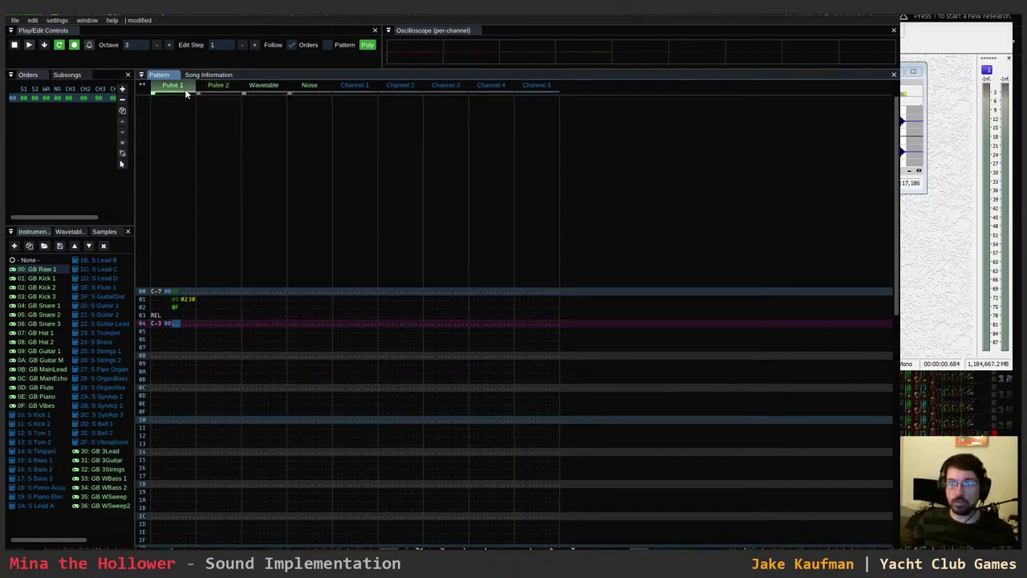
{"action": "left_click", "coordinate": [142, 87]}
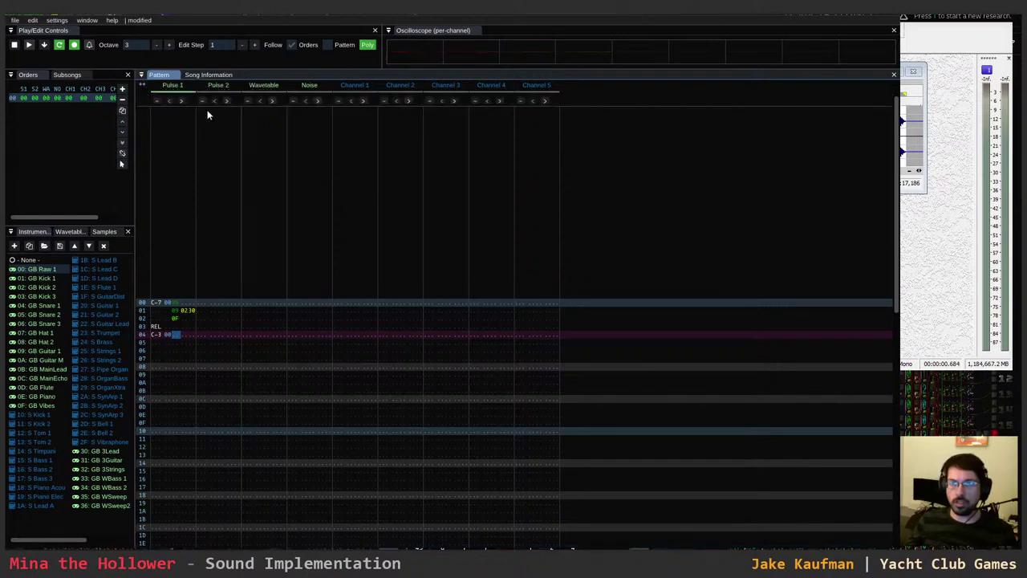
{"action": "left_click", "coordinate": [181, 101]}
{"action": "left_click", "coordinate": [182, 100]}
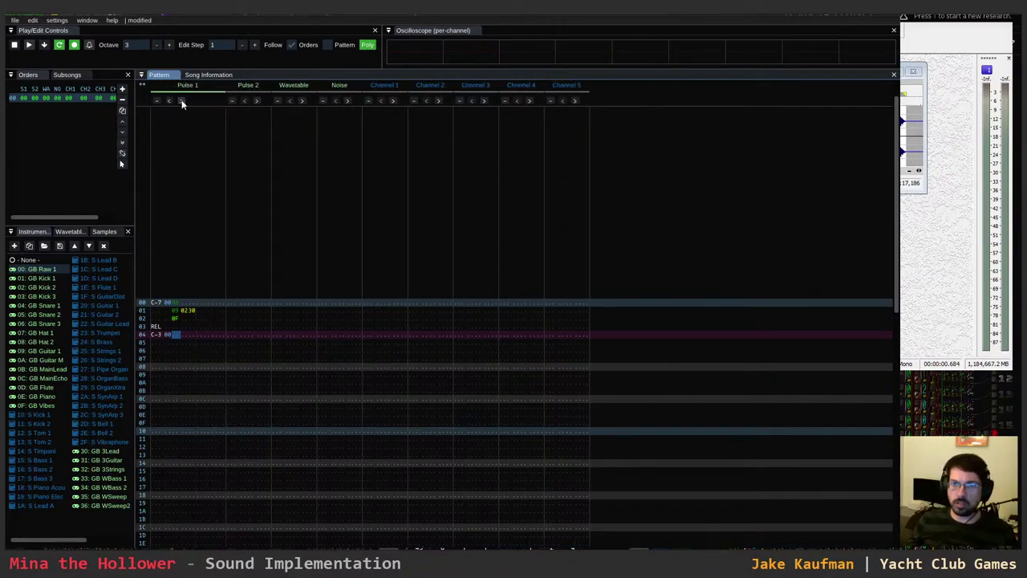
- Examine the volume values on the first rows of Pulse 1, ending at the C-3 note on row 04
{"action": "left_click", "coordinate": [180, 319]}
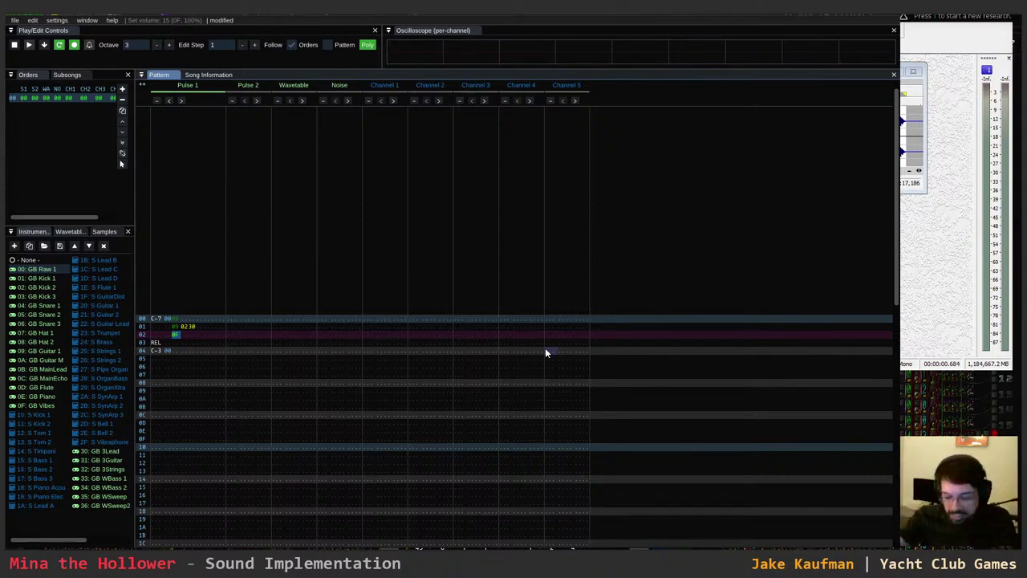
{"action": "key", "text": "Up"}
{"action": "key", "text": "Up"}
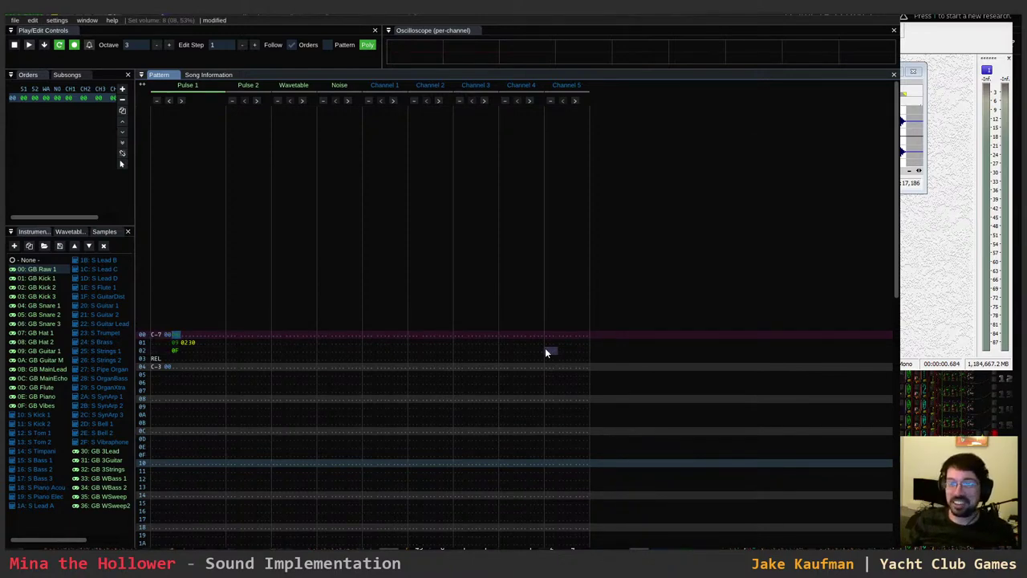
{"action": "key", "text": "Down"}
{"action": "key", "text": "Down"}
{"action": "key", "text": "Down"}
{"action": "key", "text": "Down"}
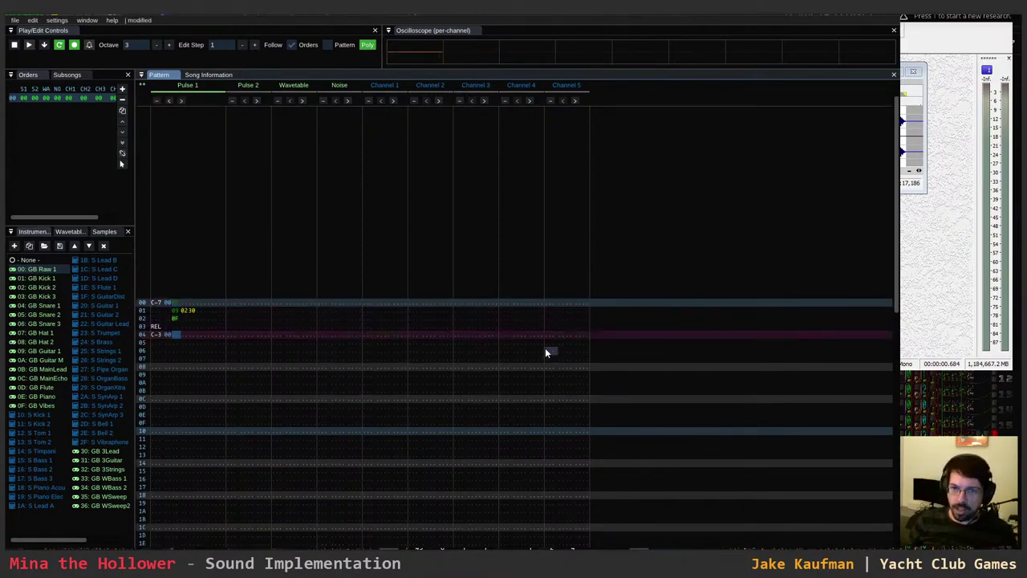
- Examine the empty effect columns alongside the C-3 note on row 04 of Pulse 1
{"action": "key", "text": "Right"}
{"action": "key", "text": "Right"}
{"action": "key", "text": "Right"}
{"action": "key", "text": "Right"}
{"action": "key", "text": "Right"}
{"action": "key", "text": "Right"}
{"action": "key", "text": "Left"}
{"action": "key", "text": "Left"}
{"action": "key", "text": "Left"}
{"action": "key", "text": "Left"}
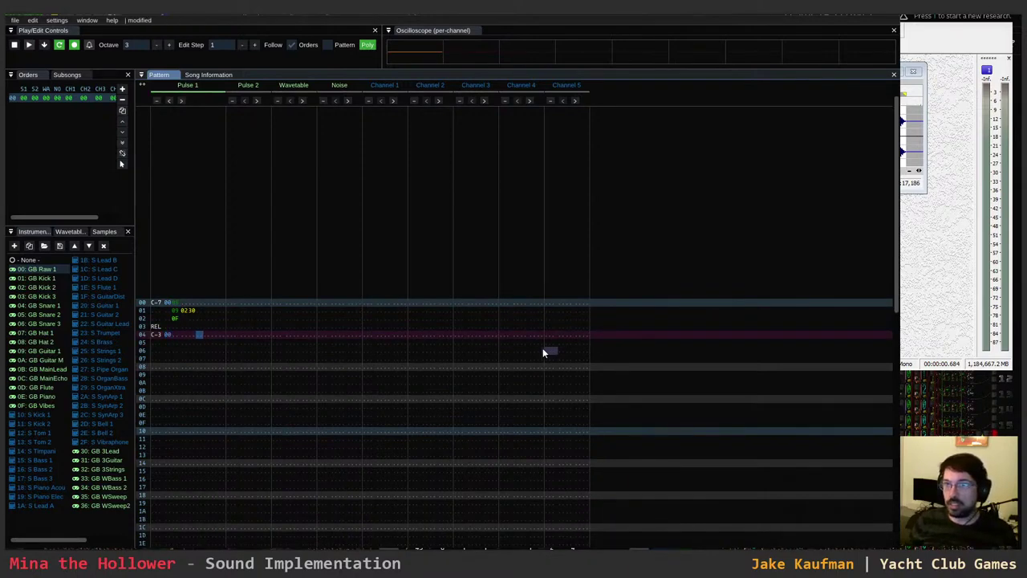
- Remove the two extra effect columns from Pulse 1 and add a single one back
{"action": "left_click", "coordinate": [170, 100]}
{"action": "left_click", "coordinate": [170, 100]}
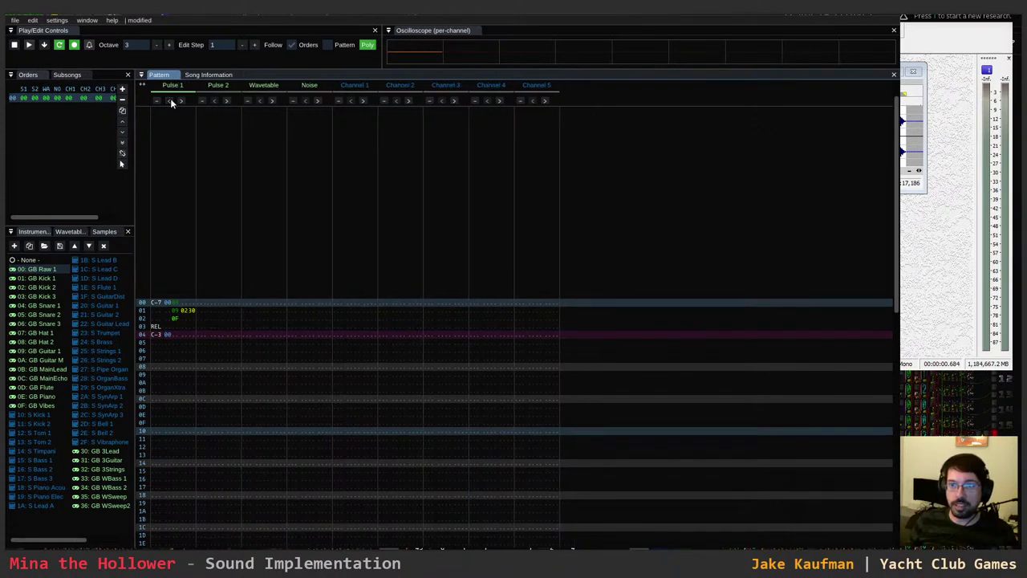
{"action": "left_click", "coordinate": [180, 101]}
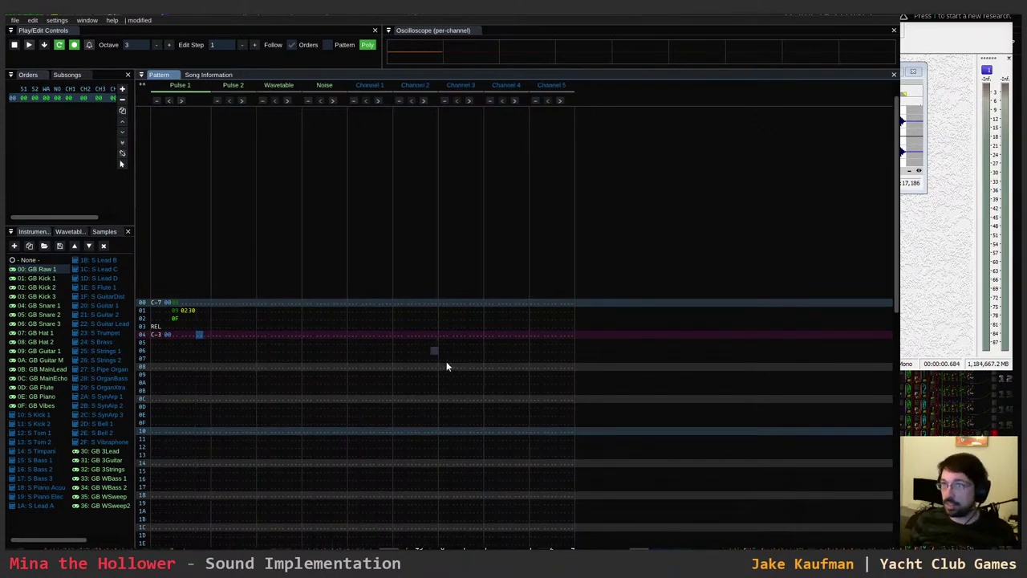
- Show the effect list and enter the Set waveform effect 1001 in the second effect column of row 04 on Pulse 1
{"action": "left_click", "coordinate": [87, 20]}
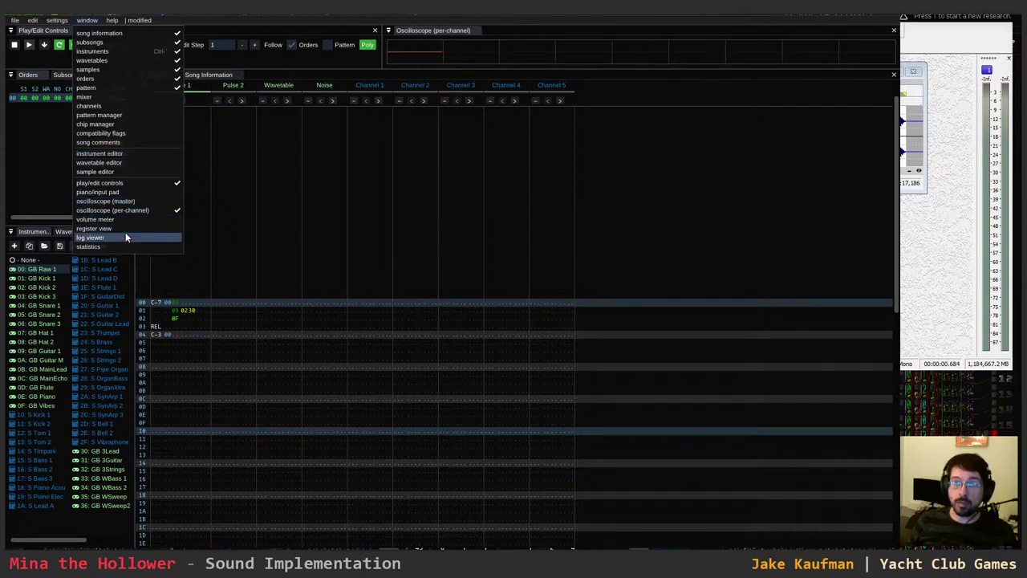
{"action": "left_click", "coordinate": [117, 34]}
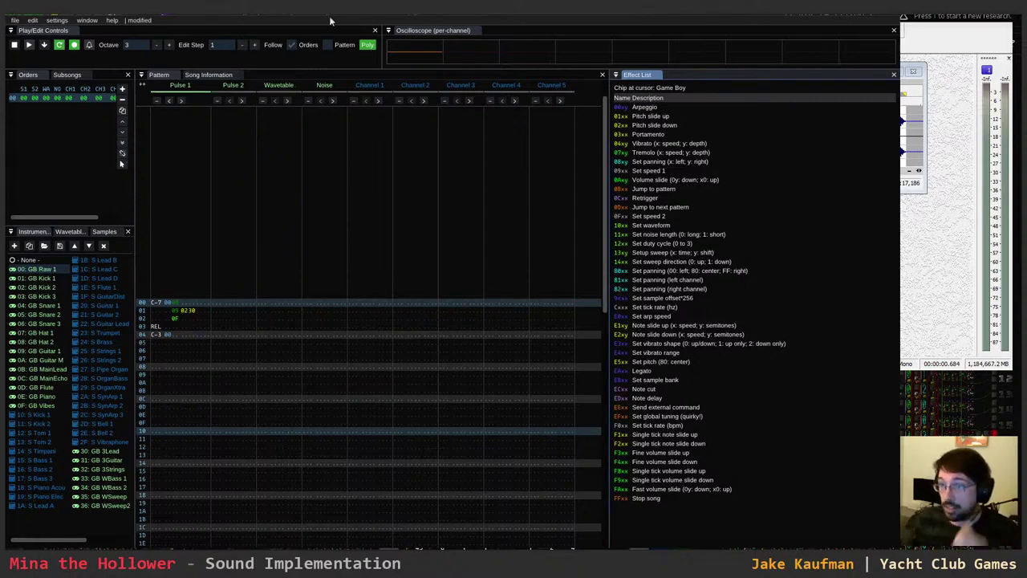
{"action": "left_click", "coordinate": [196, 333]}
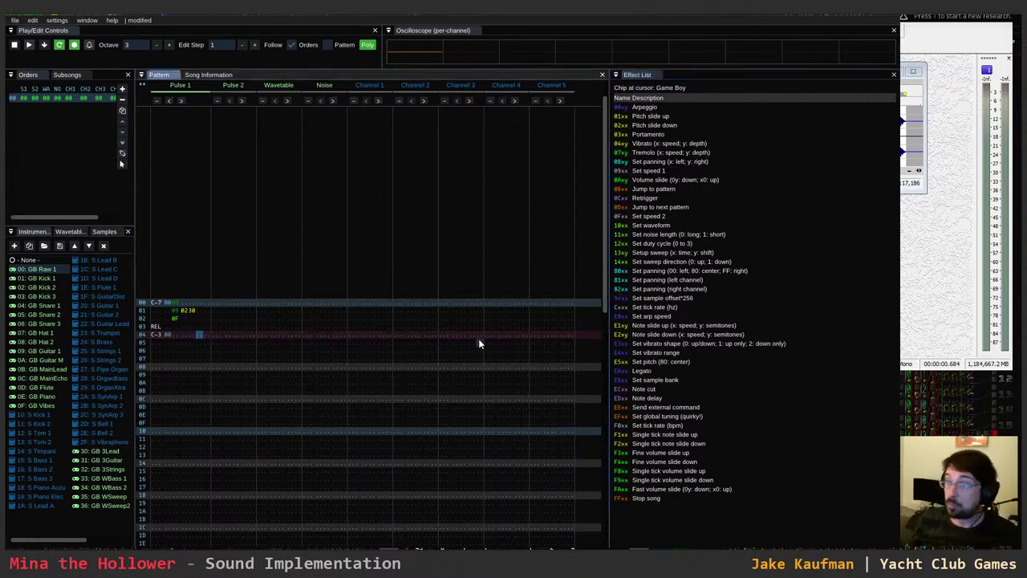
{"action": "type", "text": "10"}
{"action": "key", "text": "Up"}
{"action": "key", "text": "Right"}
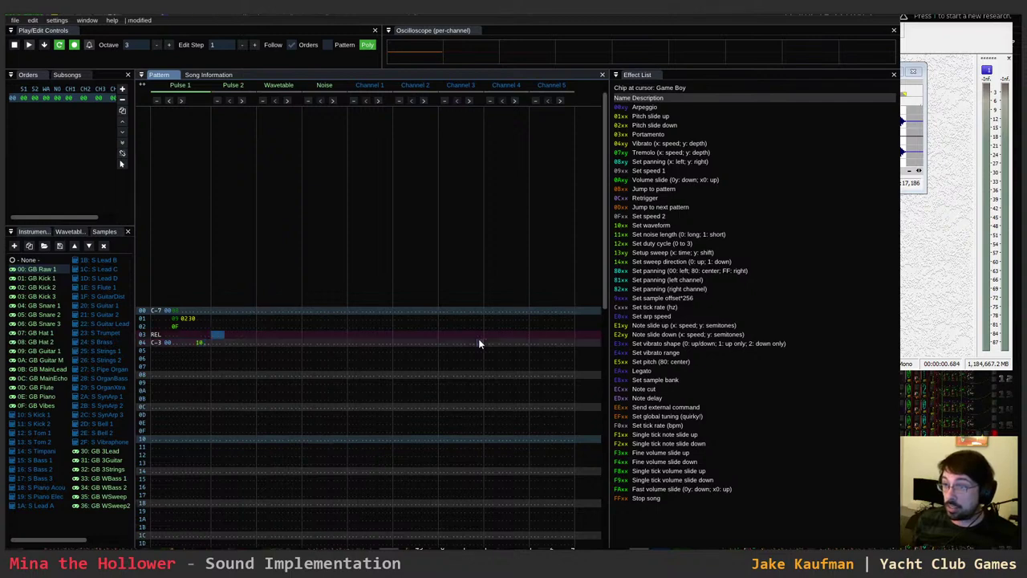
{"action": "key", "text": "Down"}
{"action": "key", "text": "Left"}
{"action": "type", "text": "01"}
{"action": "key", "text": "Up"}
{"action": "key", "text": "Left"}
{"action": "key", "text": "Return"}
{"action": "key", "text": "Return"}
- Enter pitch slide effect 0200 in the first effect column of row 04 and set the waveform effect's value to 02
{"action": "key", "text": "Up"}
{"action": "key", "text": "Down"}
{"action": "key", "text": "Left"}
{"action": "key", "text": "Left"}
{"action": "key", "text": "Left"}
{"action": "key", "text": "Left"}
{"action": "key", "text": "Right"}
{"action": "key", "text": "Right"}
{"action": "type", "text": "0200"}
{"action": "key", "text": "Up"}
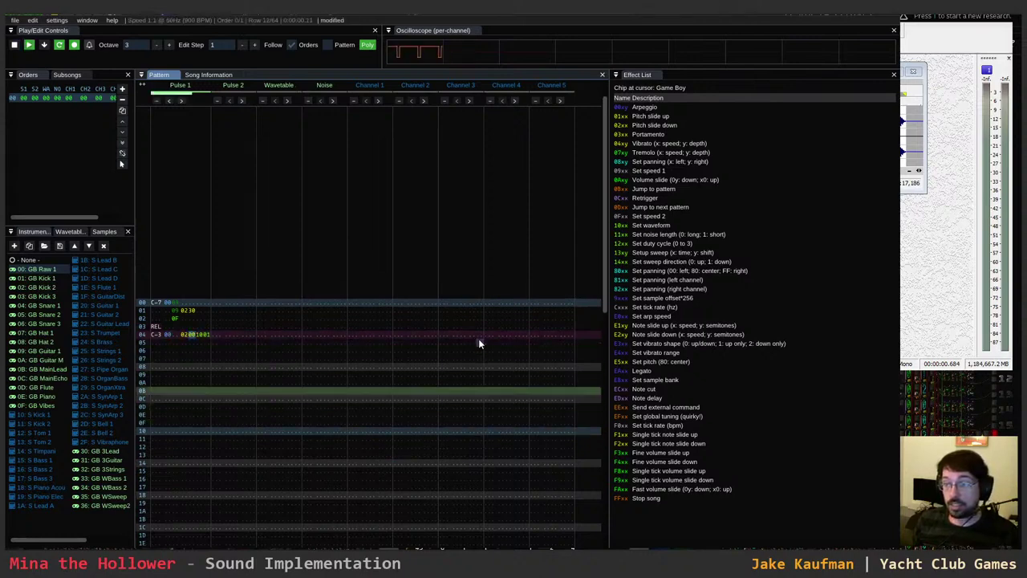
{"action": "key", "text": "Right"}
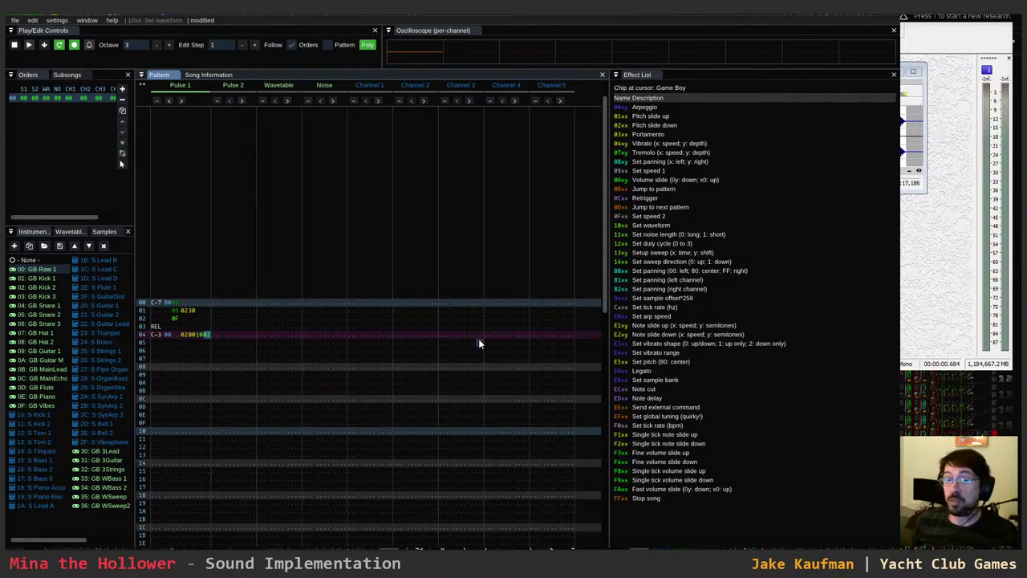
- Turn off the software envelope and the envelope initialization on every note for the GB Raw 1 instrument, and play the pattern
{"action": "double_click", "coordinate": [48, 271]}
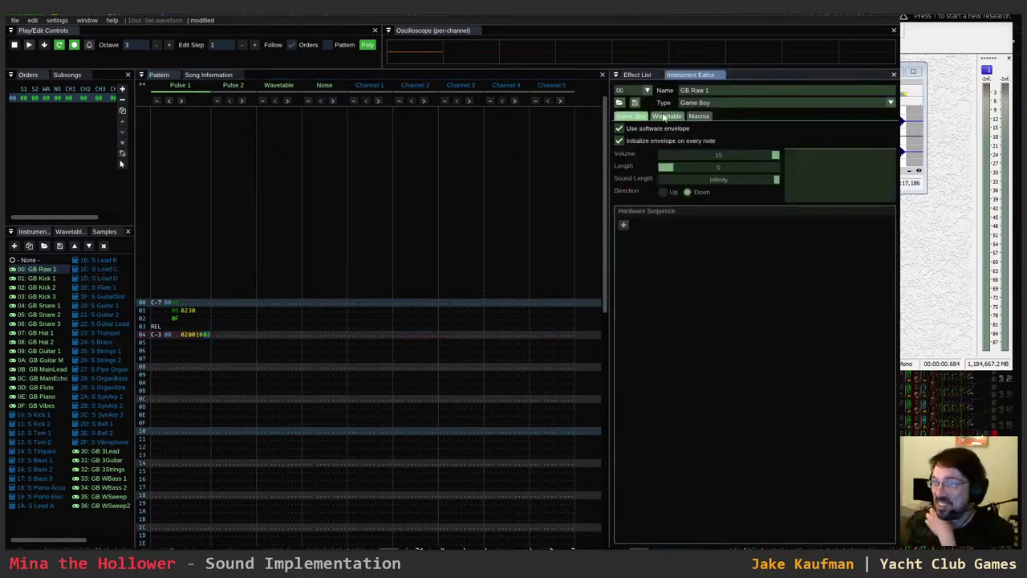
{"action": "left_click", "coordinate": [699, 116]}
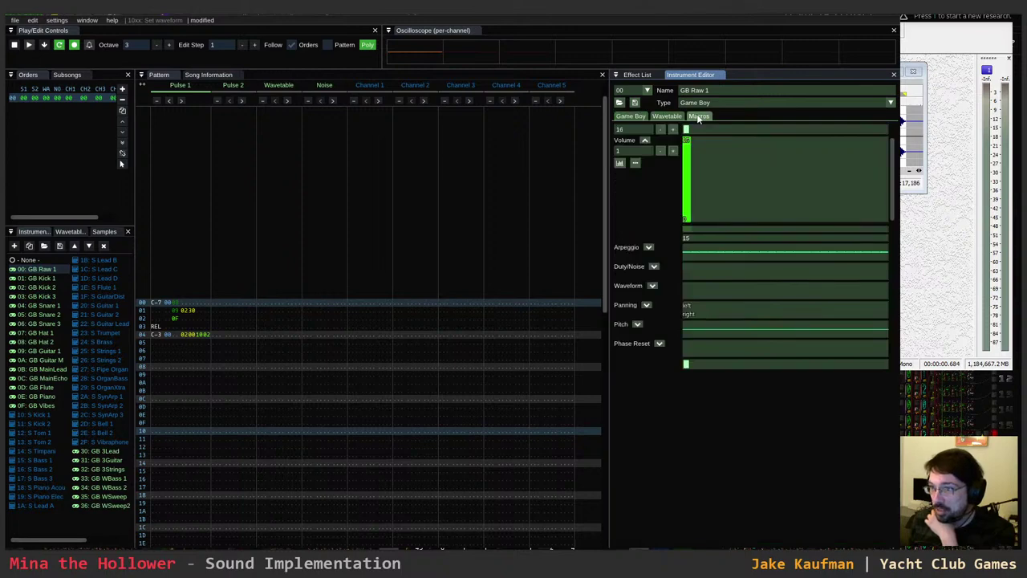
{"action": "left_click", "coordinate": [631, 116]}
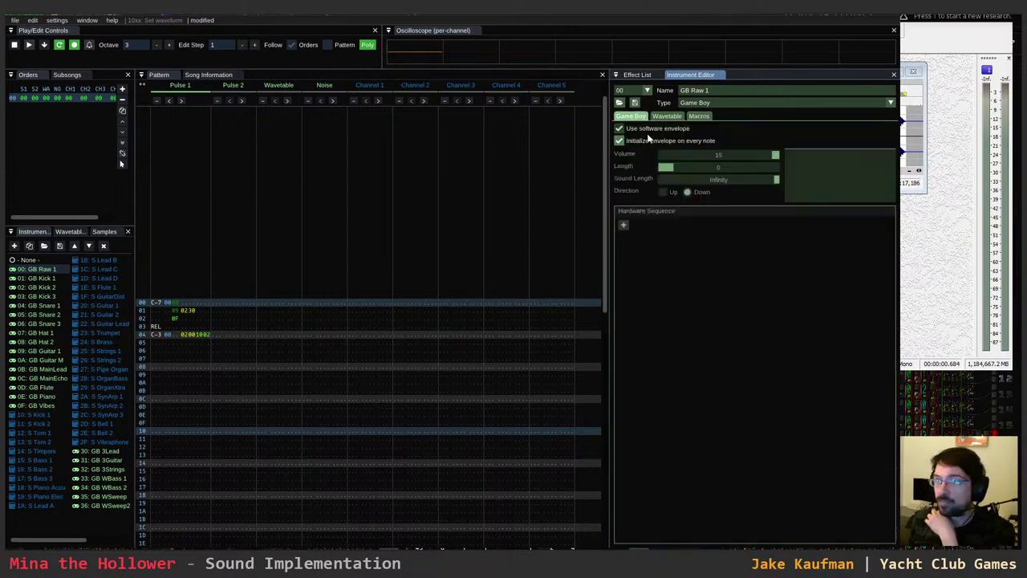
{"action": "left_click", "coordinate": [155, 302]}
{"action": "key", "text": "Return"}
{"action": "key", "text": "Return"}
{"action": "left_click", "coordinate": [203, 366]}
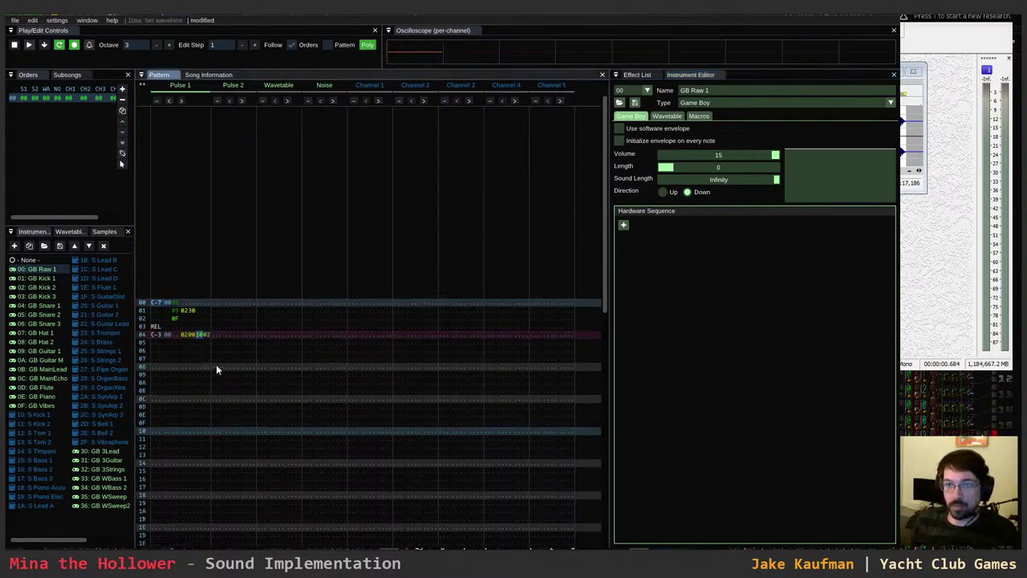
{"action": "key", "text": "Left"}
{"action": "key", "text": "Left"}
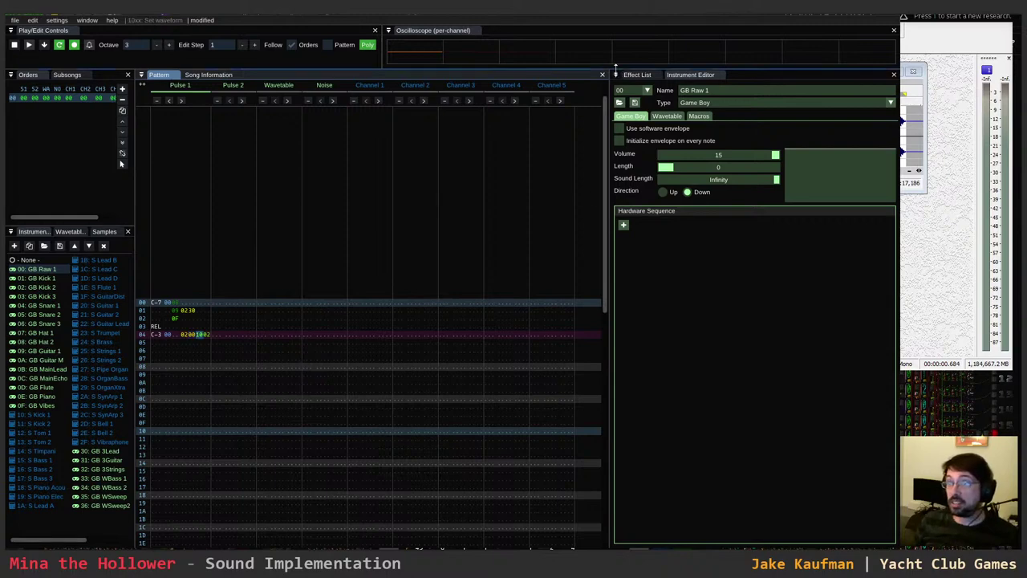
- Replace the waveform effect on row 04 with duty cycle effect 1201, play it, and compare it with a duty value of 02
{"action": "left_click", "coordinate": [627, 75]}
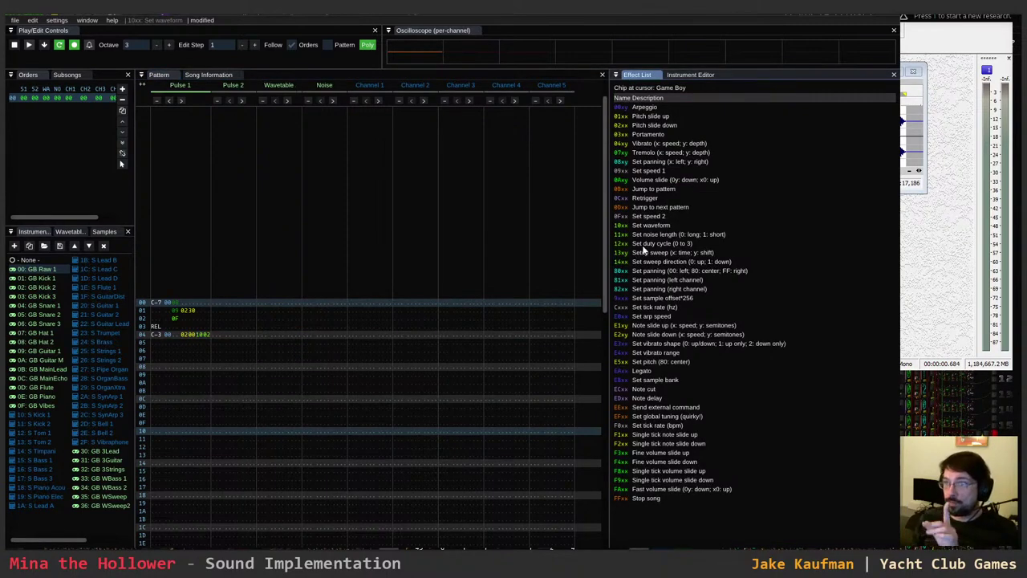
{"action": "left_click", "coordinate": [201, 338]}
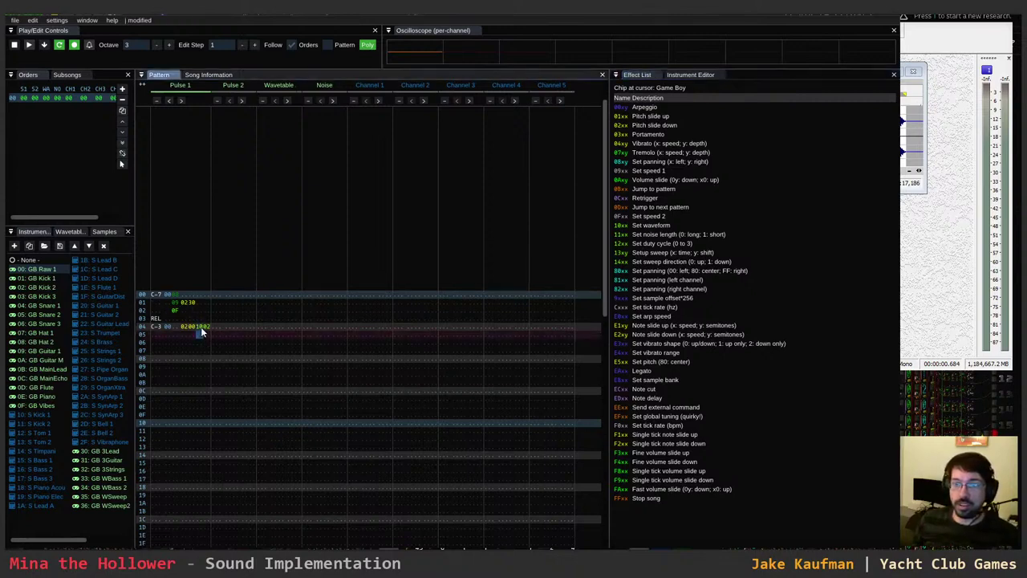
{"action": "left_click", "coordinate": [201, 327]}
{"action": "type", "text": "1201"}
{"action": "key", "text": "Up"}
{"action": "key", "text": "Return"}
{"action": "key", "text": "Return"}
{"action": "key", "text": "Return"}
{"action": "key", "text": "Return"}
{"action": "key", "text": "Return"}
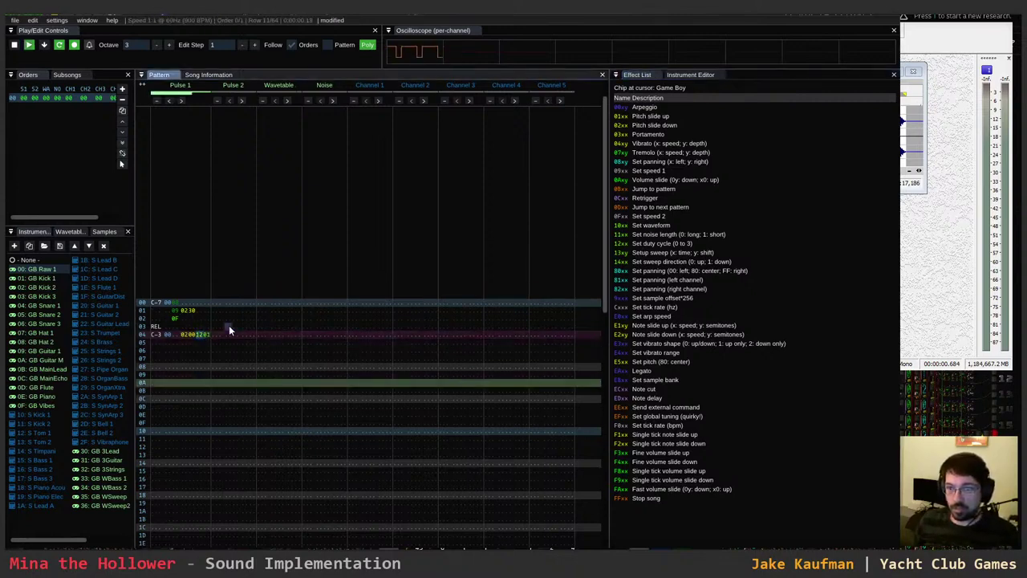
{"action": "key", "text": "Return"}
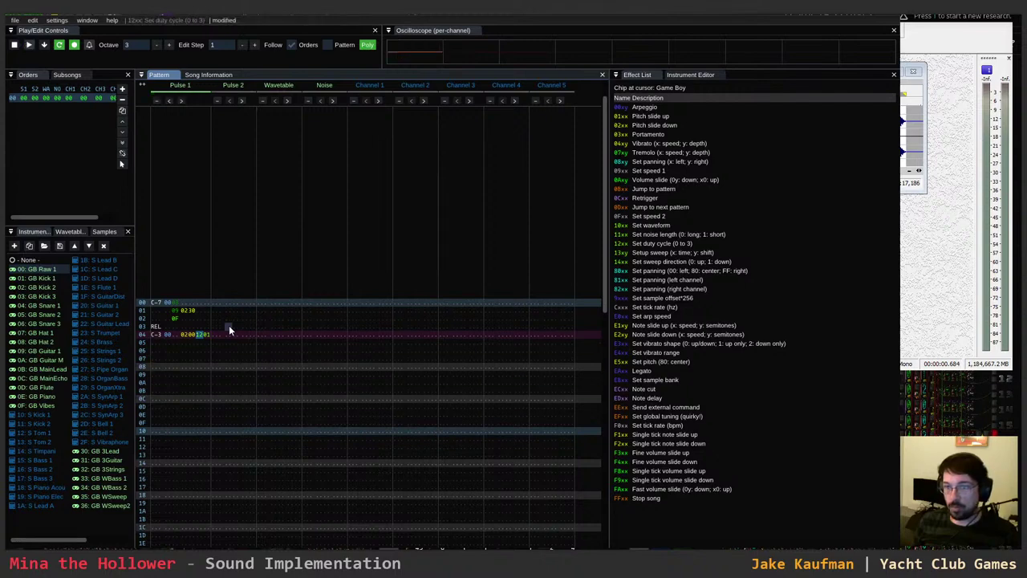
{"action": "key", "text": "Return"}
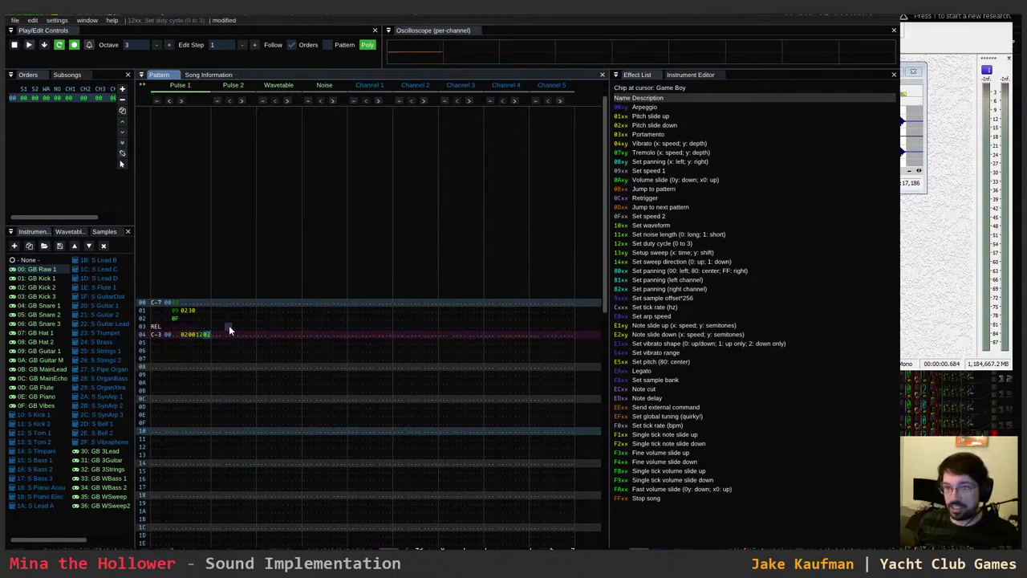
{"action": "key", "text": "Return"}
- Change the row 04 note on Pulse 1 to C-5 and play it with the duty cycle value set to 01
{"action": "key", "text": "Left"}
{"action": "key", "text": "Left"}
{"action": "key", "text": "Left"}
{"action": "key", "text": "Left"}
{"action": "key", "text": "Left"}
{"action": "key", "text": "Left"}
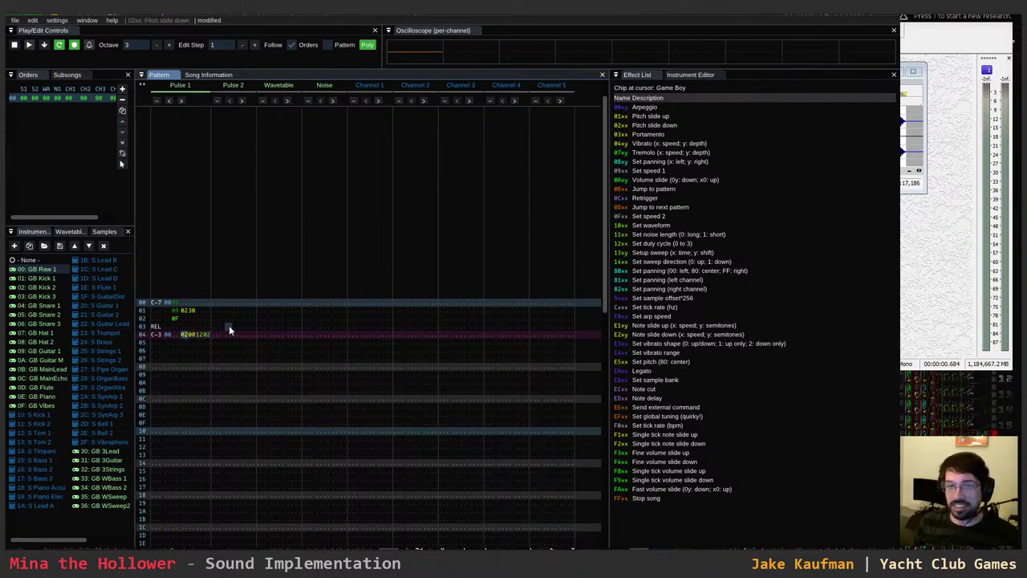
{"action": "key", "text": "i"}
{"action": "key", "text": "Up"}
{"action": "key", "text": "Right"}
{"action": "key", "text": "Right"}
{"action": "key", "text": "Right"}
{"action": "key", "text": "Right"}
{"action": "key", "text": "Right"}
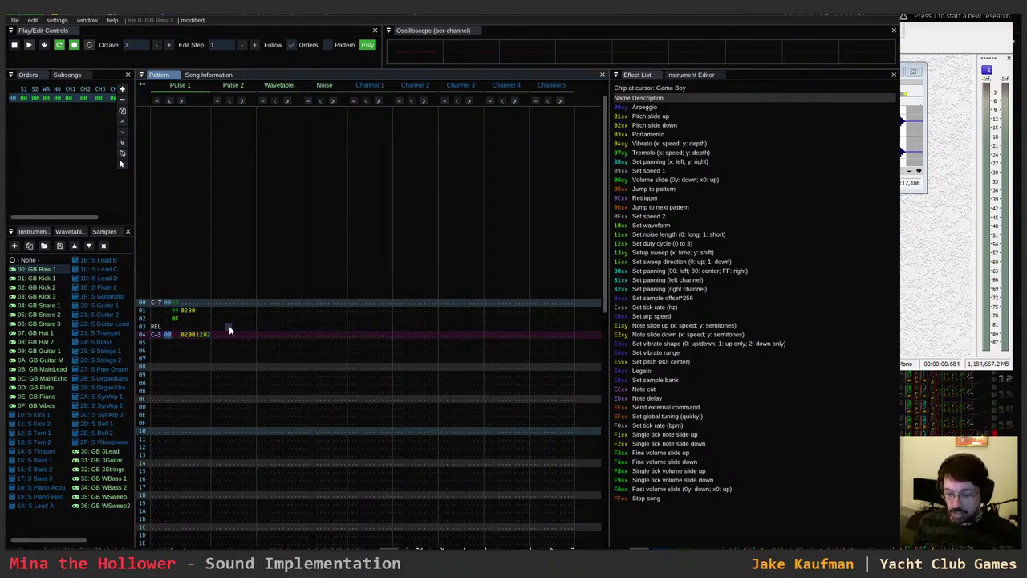
{"action": "key", "text": "Return"}
{"action": "key", "text": "Return"}
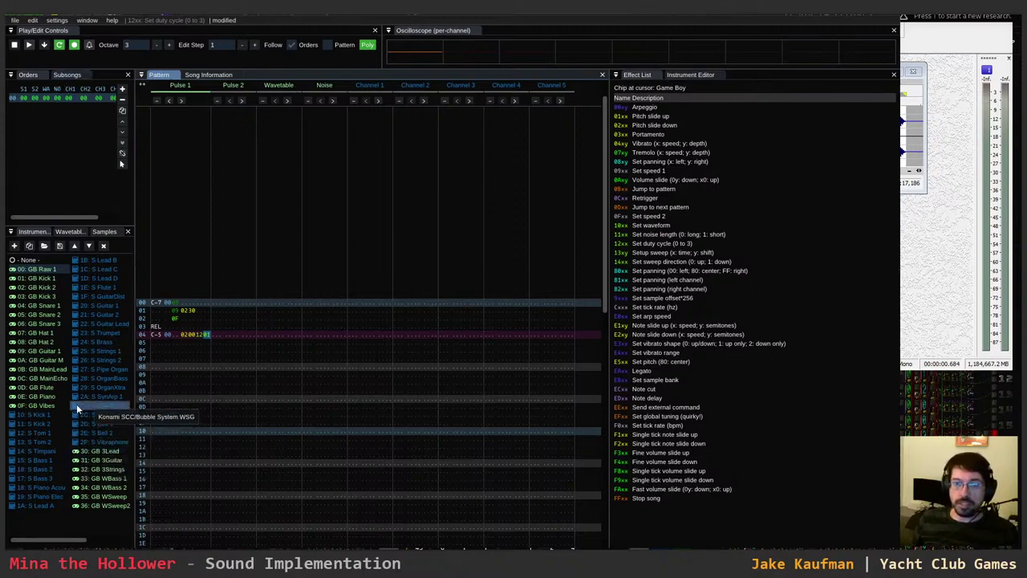
- Add a new wavetable at the end of the wavetable list and open it for editing
{"action": "left_click", "coordinate": [66, 232]}
{"action": "scroll", "coordinate": [37, 371], "scroll_direction": "down", "scroll_amount": 3}
{"action": "scroll", "coordinate": [103, 339], "scroll_direction": "down", "scroll_amount": 18}
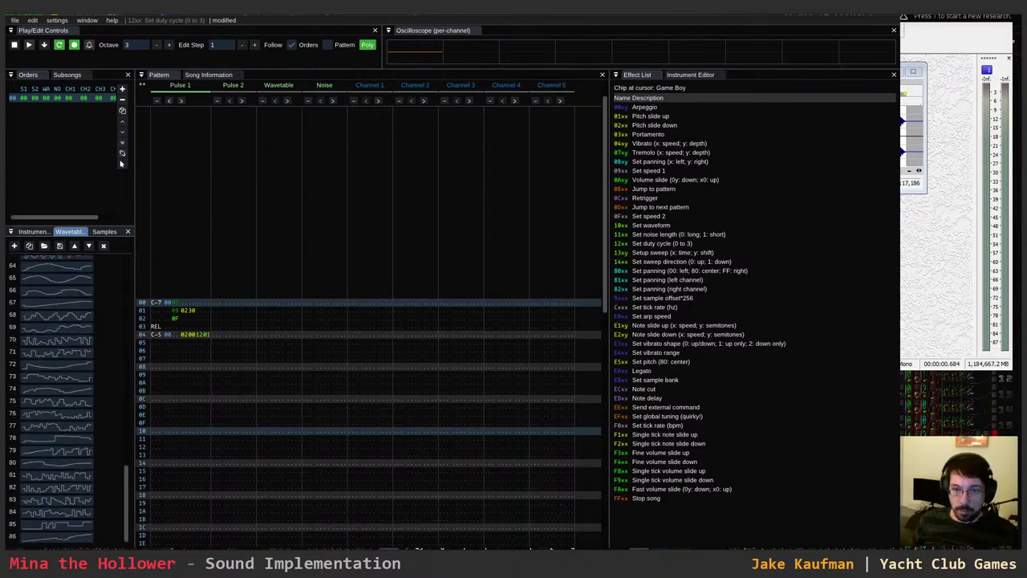
{"action": "left_click", "coordinate": [14, 247]}
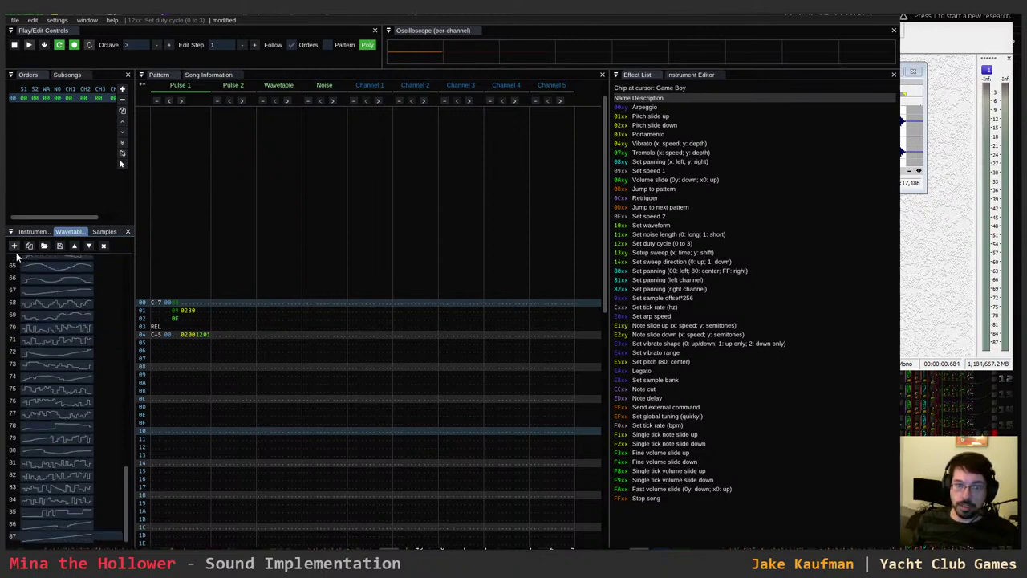
{"action": "double_click", "coordinate": [60, 539]}
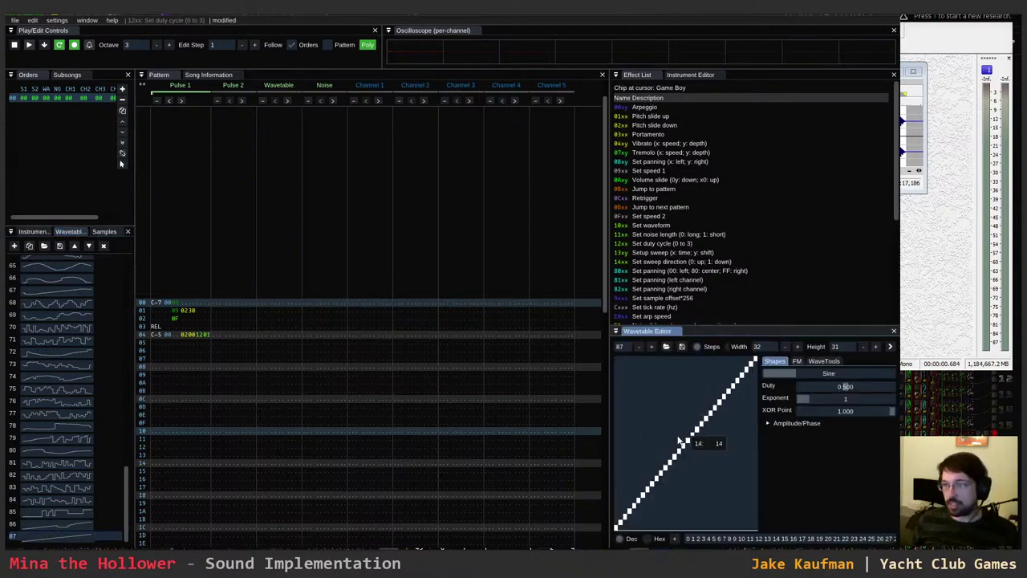
- Draw a square wave in wavetable 87 with the first 16 steps at 31 and the rest at 1, and raise the octave to 4
{"action": "left_click_drag", "start_coordinate": [616, 358], "coordinate": [678, 360]}
{"action": "mouse_move", "coordinate": [687, 528]}
{"action": "left_mouse_down"}
{"action": "mouse_move", "coordinate": [756, 522]}
{"action": "mouse_move", "coordinate": [739, 523]}
{"action": "left_mouse_up"}
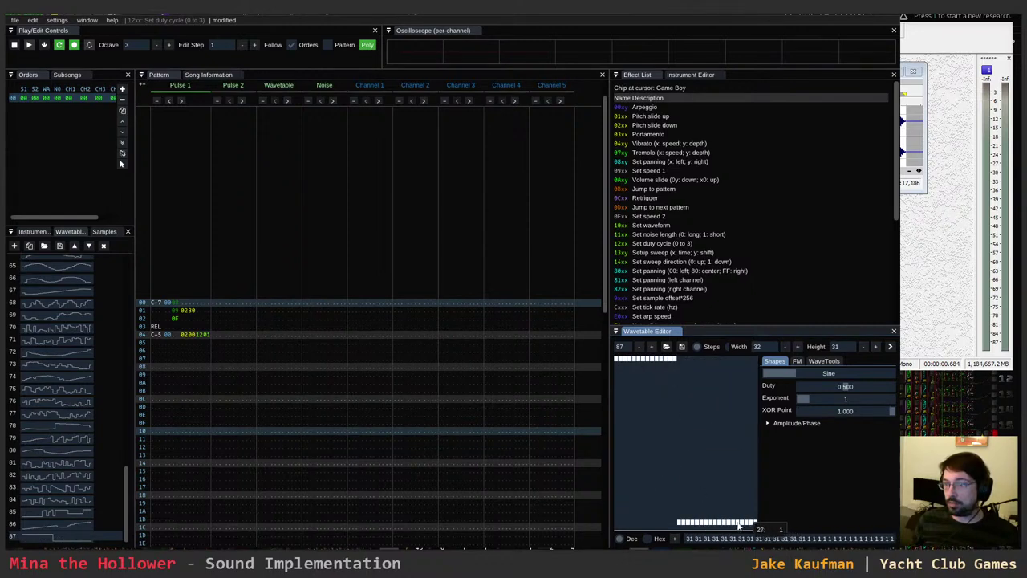
{"action": "left_click", "coordinate": [679, 359]}
{"action": "left_click_drag", "start_coordinate": [679, 361], "coordinate": [684, 363]}
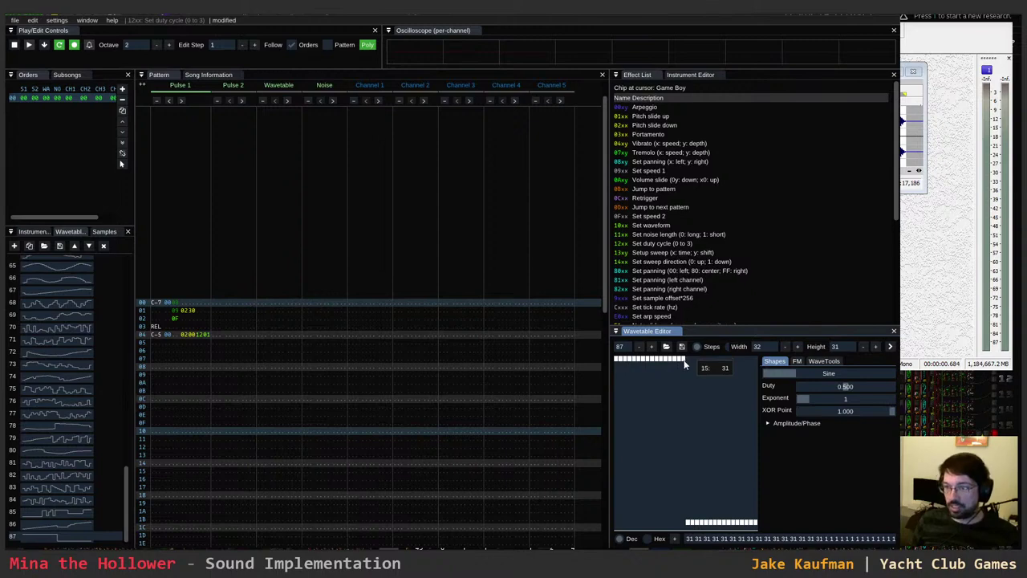
{"action": "key", "text": "KP_Multiply"}
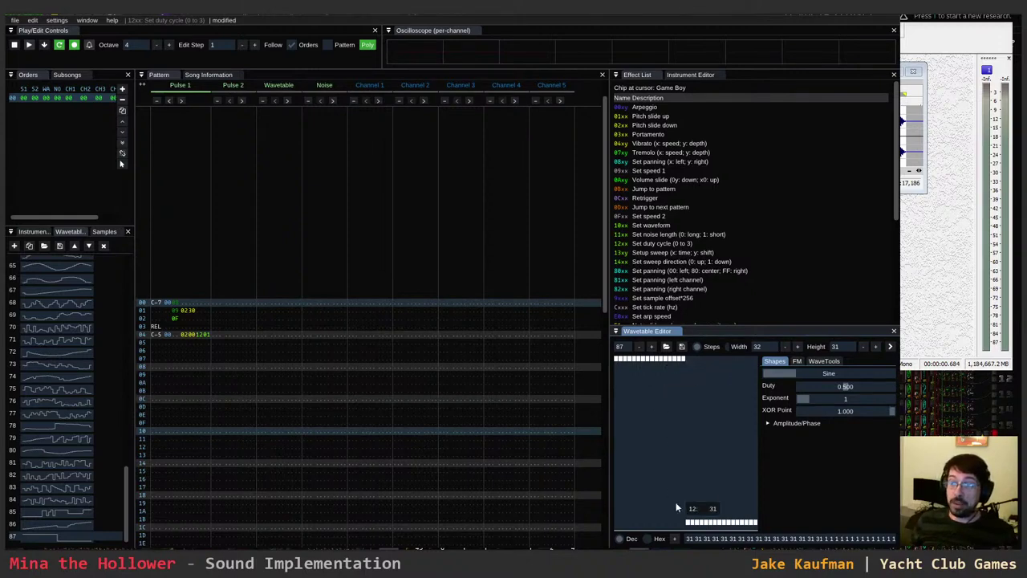
- Narrow the high part of wavetable 87 to nine steps and, with the octave lowered to 3, down to three steps
{"action": "left_click_drag", "start_coordinate": [683, 523], "coordinate": [652, 524]}
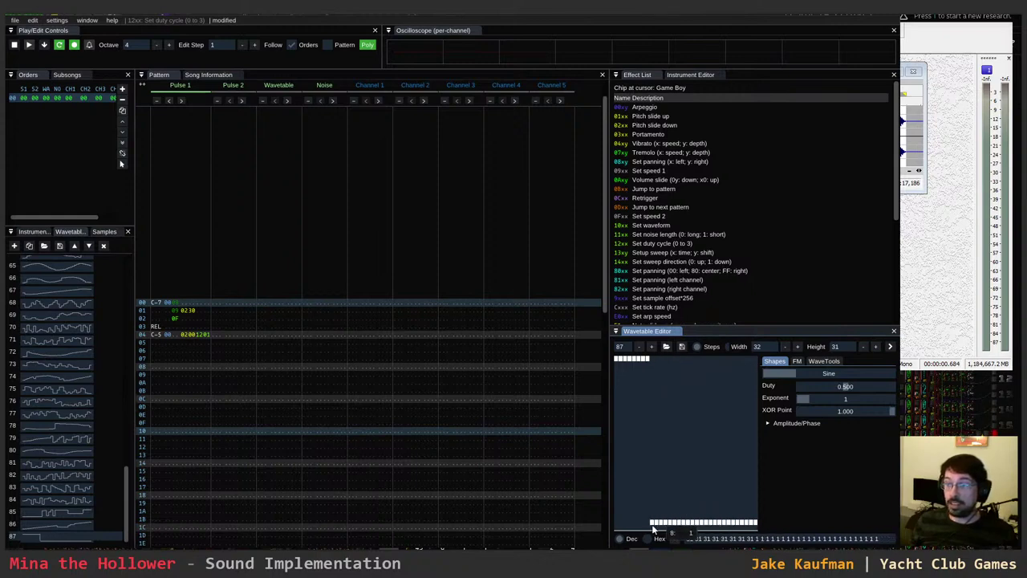
{"action": "left_click", "coordinate": [651, 360]}
{"action": "left_click", "coordinate": [653, 359]}
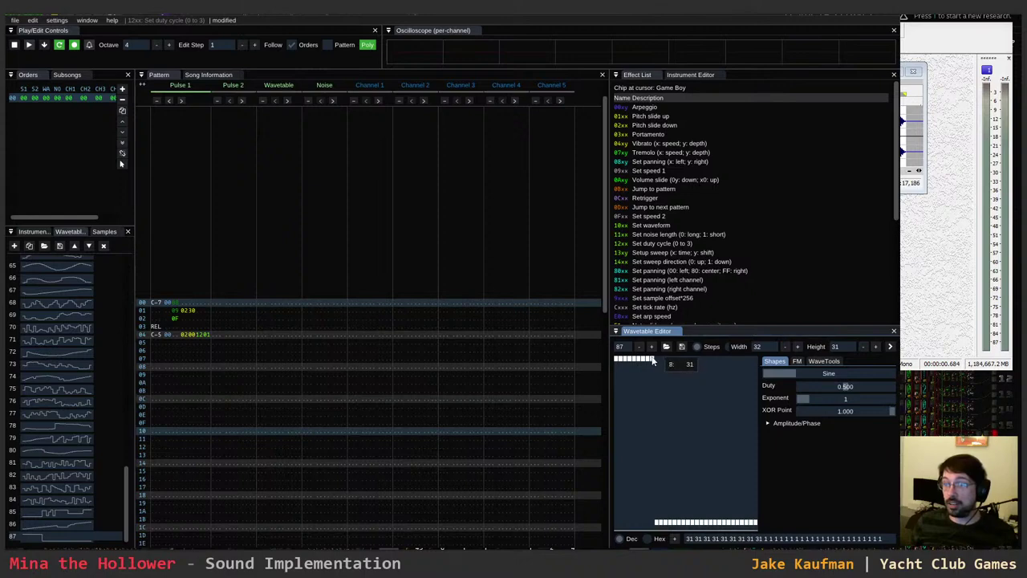
{"action": "key", "text": "KP_Divide"}
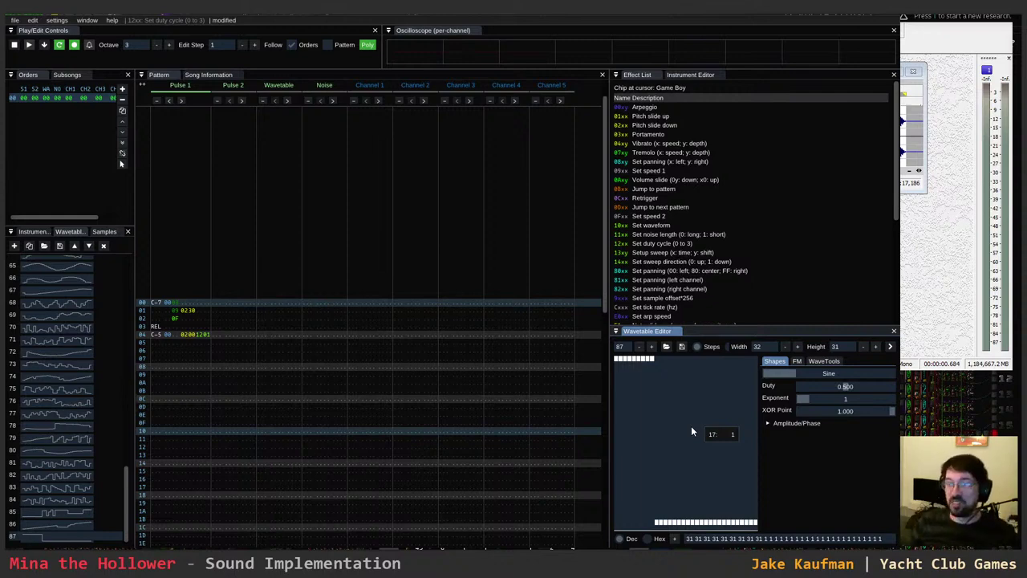
{"action": "mouse_move", "coordinate": [630, 525]}
{"action": "left_mouse_down"}
{"action": "mouse_move", "coordinate": [698, 523]}
{"action": "mouse_move", "coordinate": [646, 525]}
{"action": "mouse_move", "coordinate": [658, 524]}
{"action": "left_mouse_up"}
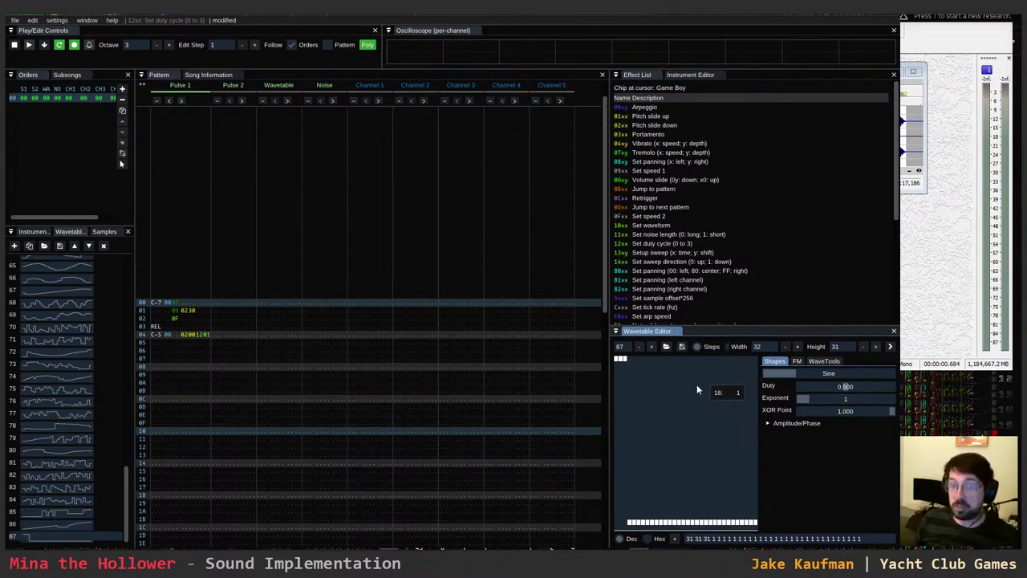
- Play the pattern to hear the row 04 note with its 1201 duty cycle effect
{"action": "left_click", "coordinate": [199, 333]}
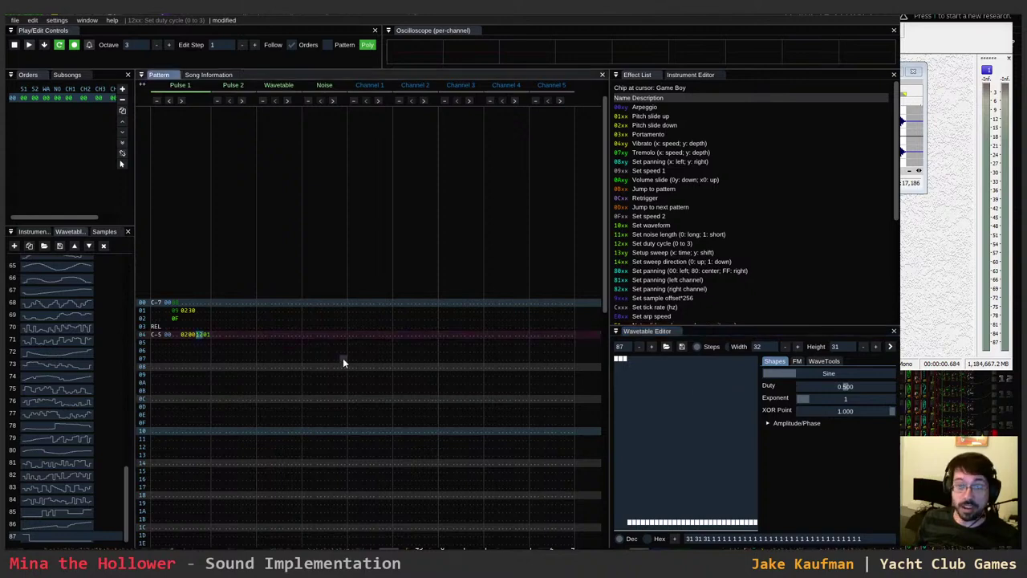
{"action": "key", "text": "Return"}
{"action": "key", "text": "Return"}
{"action": "key", "text": "Right"}
{"action": "key", "text": "Left"}
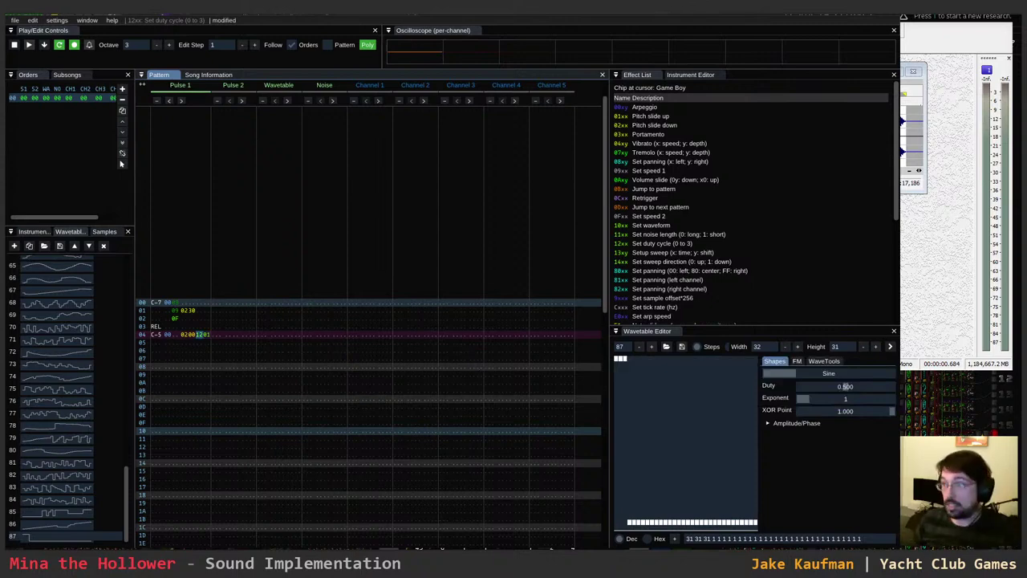
- Close the wavetable editor, set the duty cycle value on row 04 of Pulse 1 to 02, and play the pattern
{"action": "left_click", "coordinate": [894, 330]}
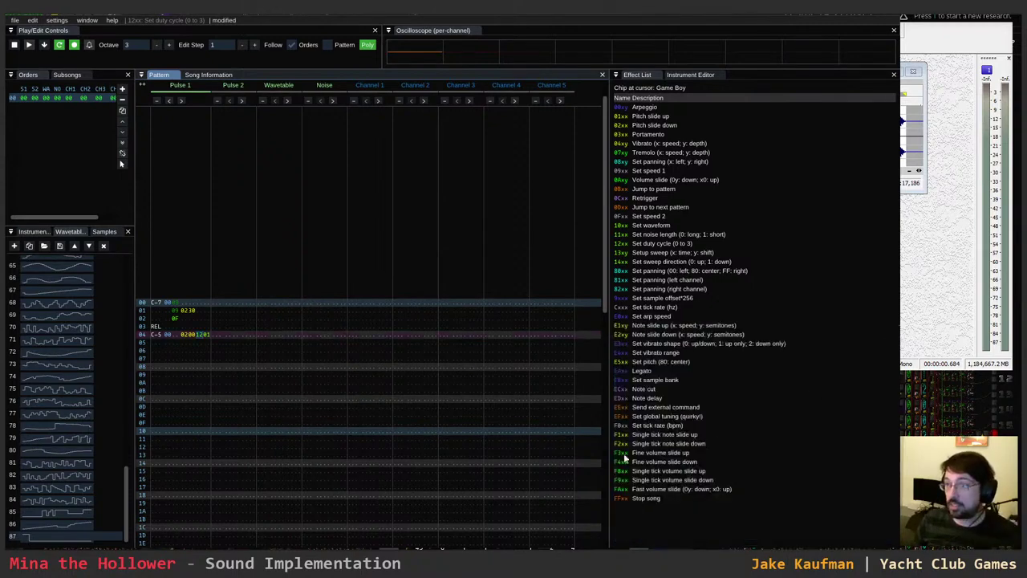
{"action": "left_click", "coordinate": [199, 335]}
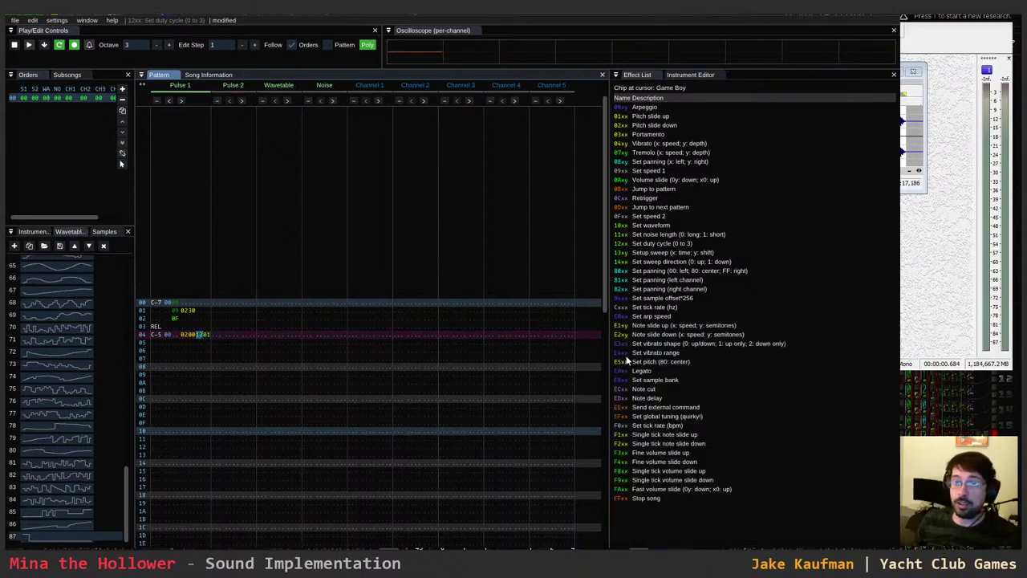
{"action": "key", "text": "Right"}
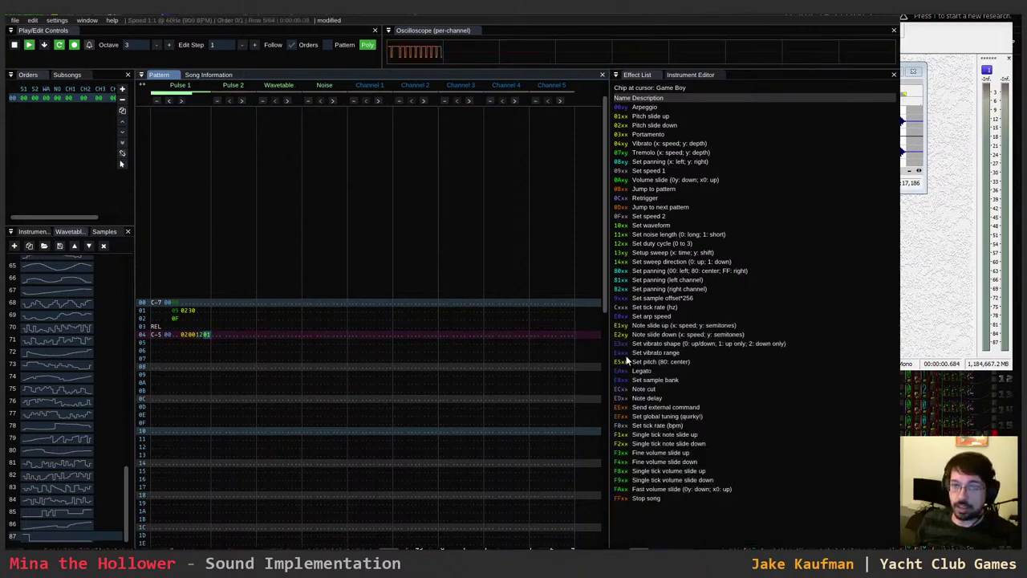
{"action": "type", "text": "2"}
{"action": "key", "text": "Return"}
{"action": "key", "text": "Return"}
{"action": "key", "text": "Left"}
{"action": "key", "text": "Left"}
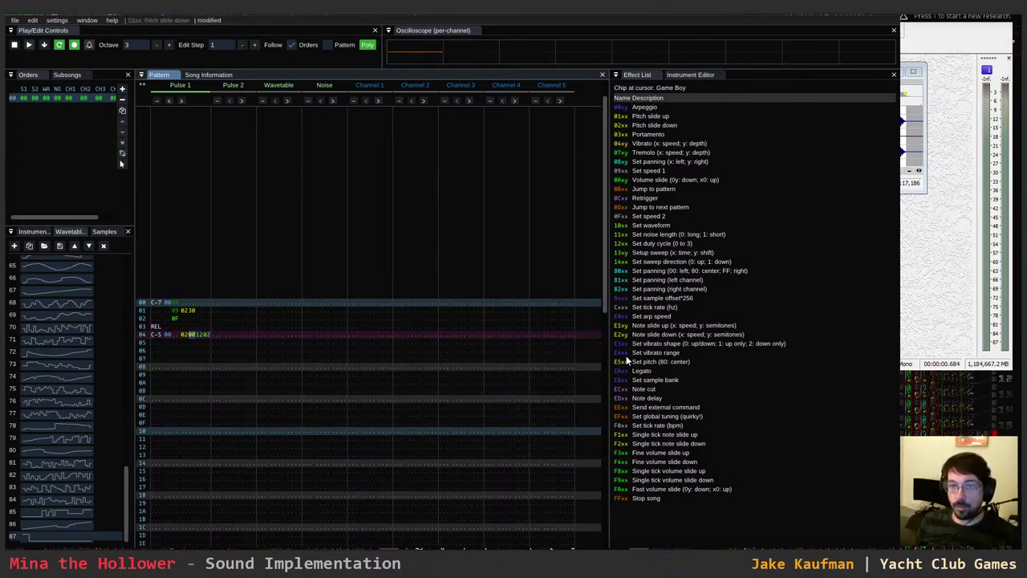
- Set the row 04 note on Pulse 1 to C-4 with a pitch slide down of 40, and play the pattern
{"action": "key", "text": "Left"}
{"action": "key", "text": "Left"}
{"action": "key", "text": "Left"}
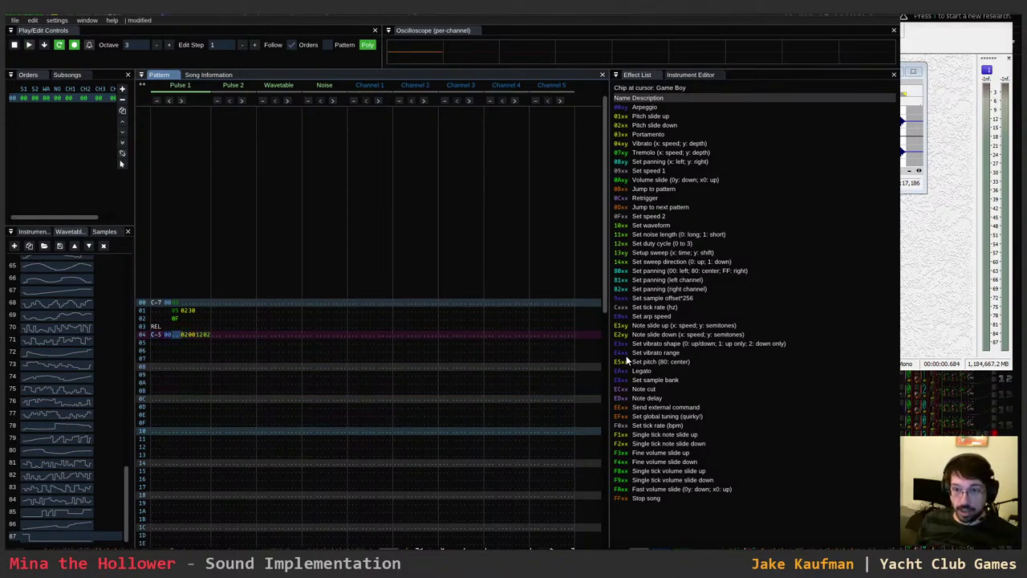
{"action": "type", "text": "4"}
{"action": "key", "text": "Return"}
{"action": "key", "text": "Return"}
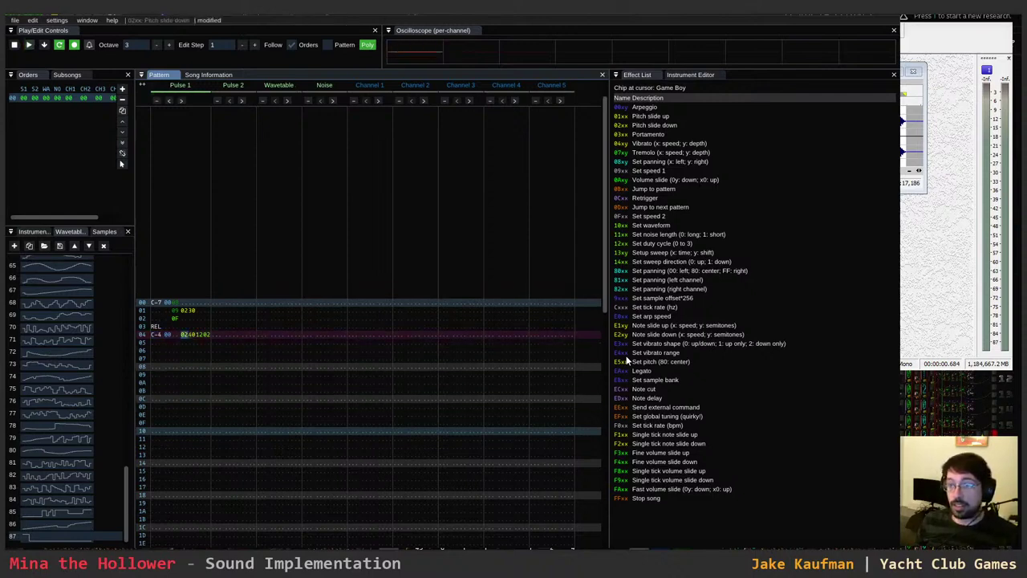
{"action": "key", "text": "Right"}
{"action": "key", "text": "Right"}
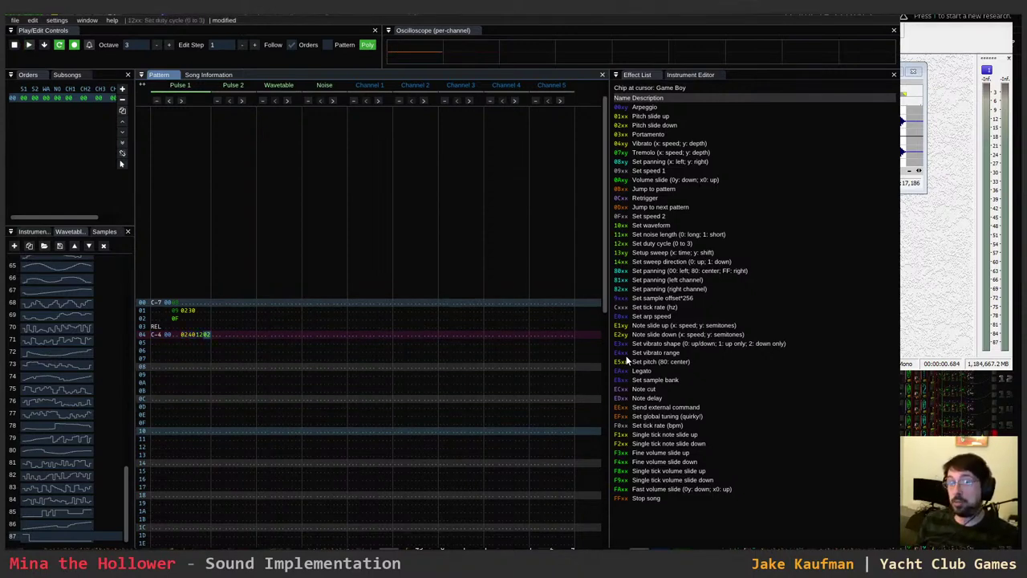
{"action": "key", "text": "Left"}
{"action": "key", "text": "Left"}
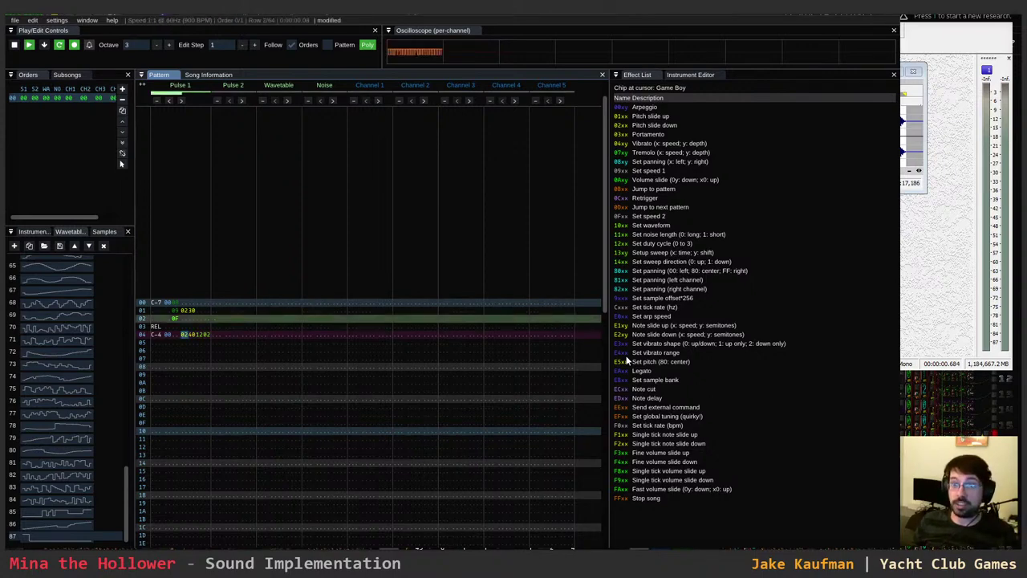
- Set the Pulse 1 volume to 0F on row 04, 04 on row 06 and 00 on row 07, and play the pattern
{"action": "key", "text": "Down"}
{"action": "key", "text": "Down"}
{"action": "key", "text": "Down"}
{"action": "key", "text": "Up"}
{"action": "key", "text": "Up"}
{"action": "key", "text": "Left"}
{"action": "key", "text": "Down"}
{"action": "key", "text": "Down"}
{"action": "key", "text": "Up"}
{"action": "key", "text": "Up"}
{"action": "key", "text": "Up"}
{"action": "type", "text": "f"}
{"action": "key", "text": "Down"}
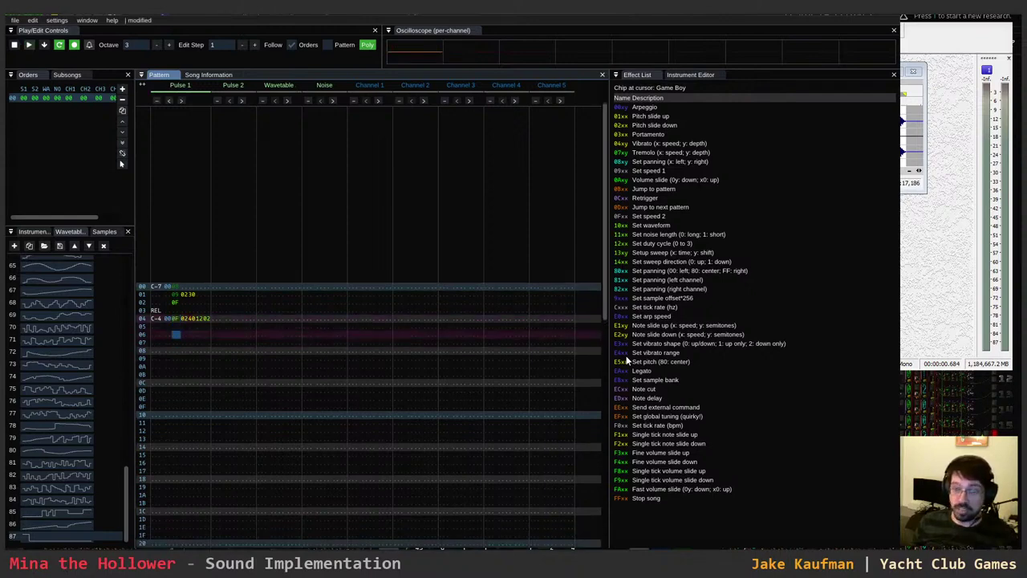
{"action": "type", "text": "00"}
{"action": "key", "text": "Up"}
{"action": "type", "text": "00"}
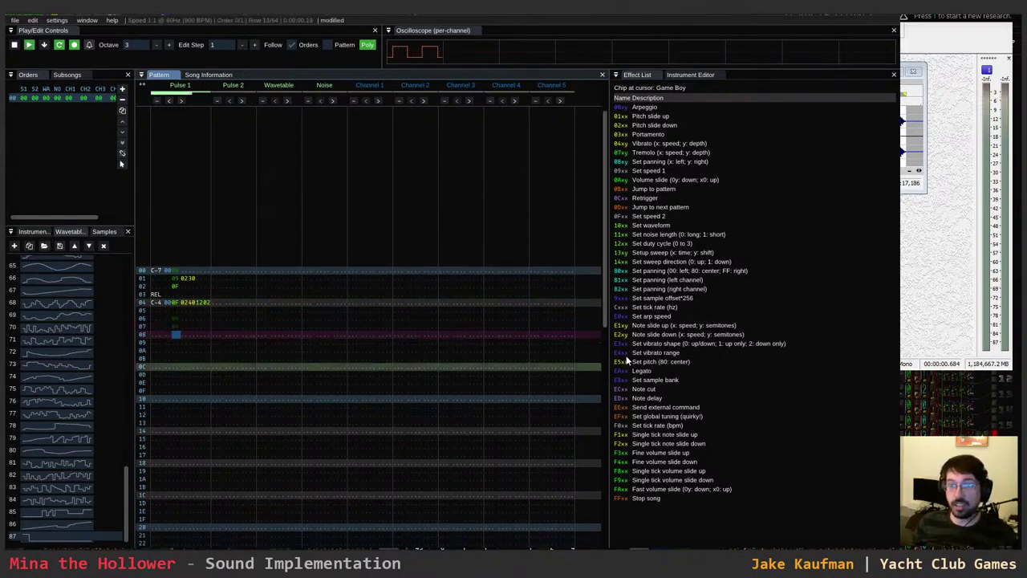
{"action": "key", "text": "Up"}
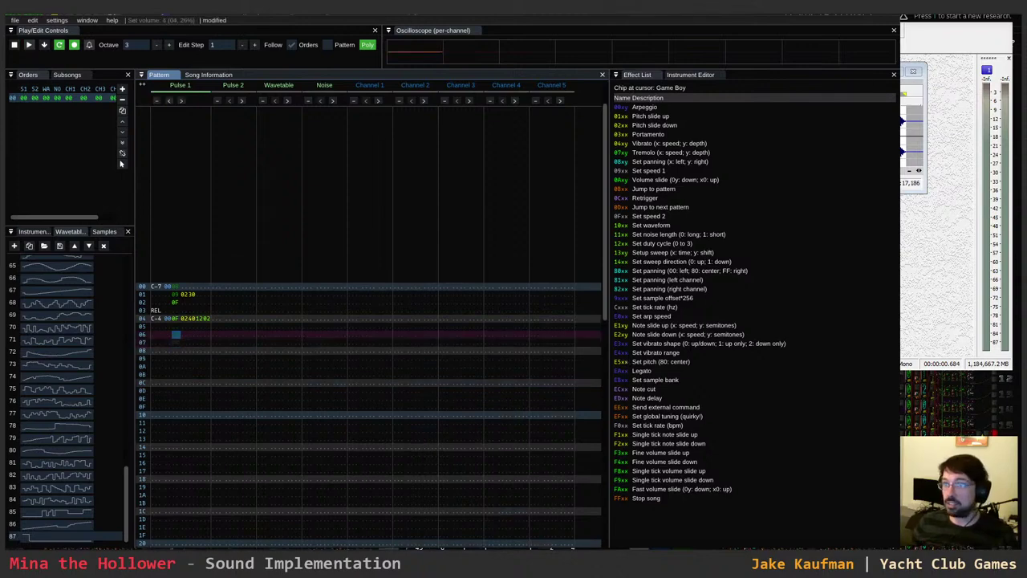
- Enable the software envelope and envelope initialization on every note for the GB Raw 1 instrument, and play the pattern
{"action": "left_click", "coordinate": [32, 231]}
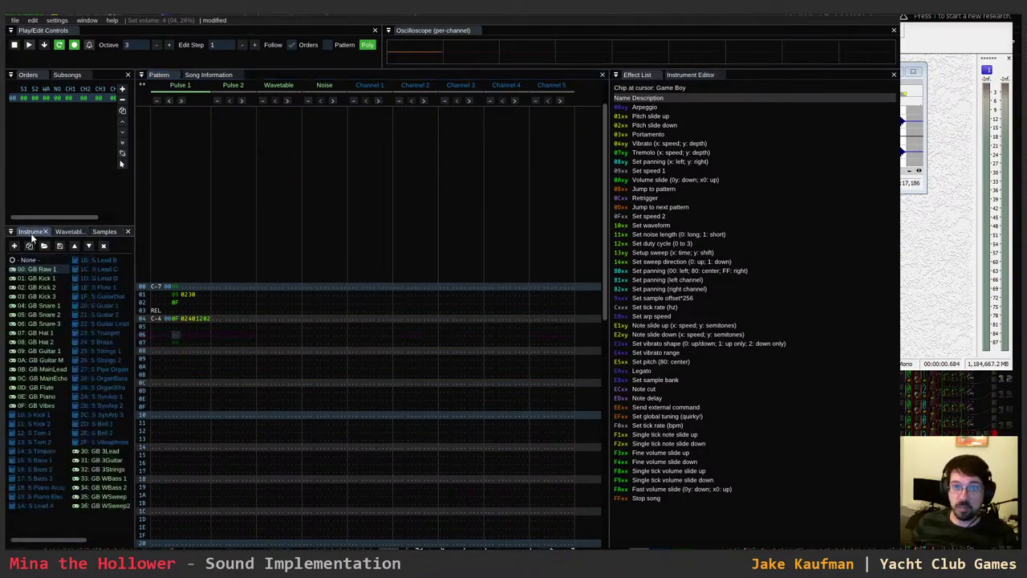
{"action": "left_click", "coordinate": [686, 74]}
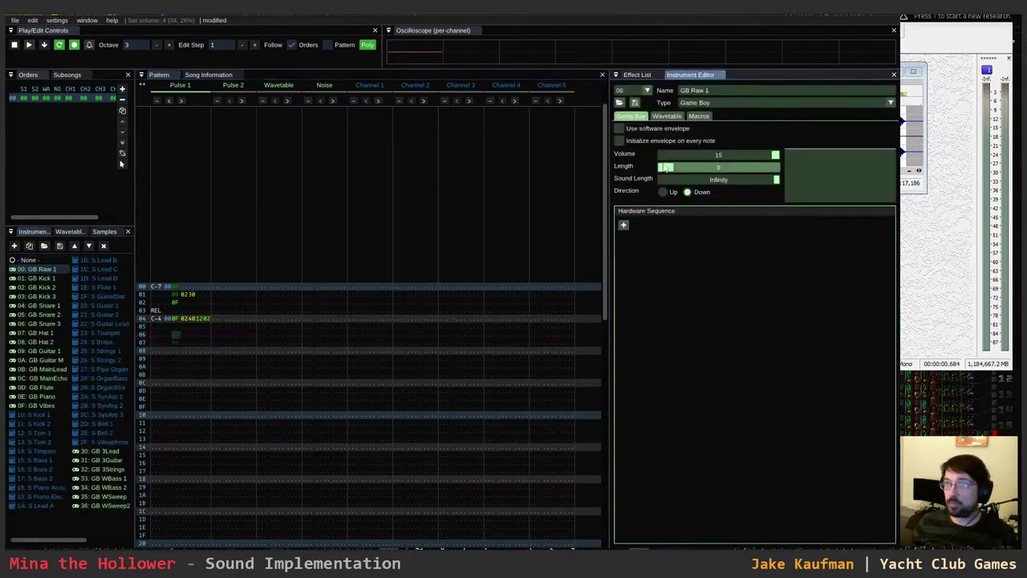
{"action": "left_click", "coordinate": [619, 128]}
{"action": "key", "text": "Return"}
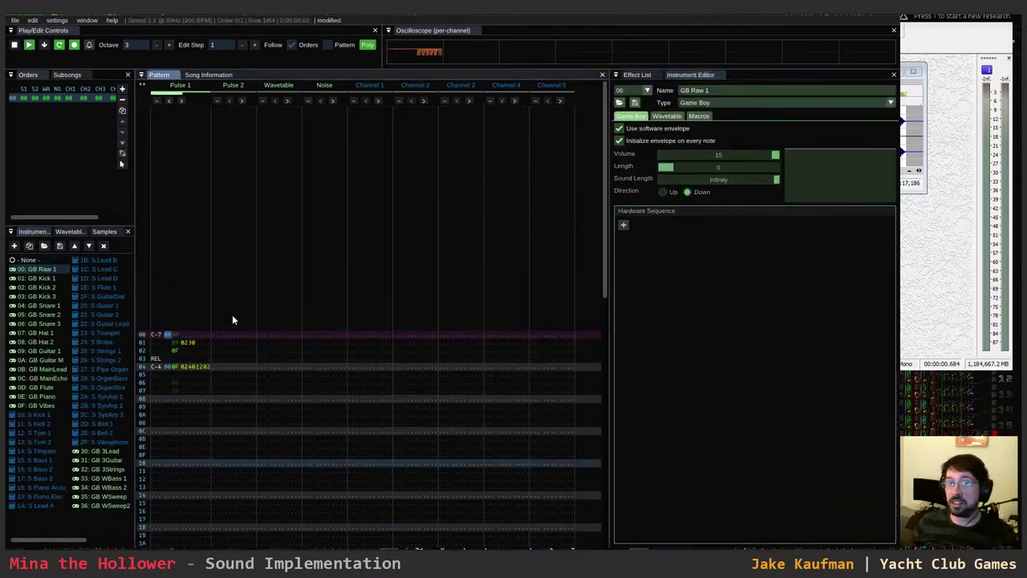
{"action": "key", "text": "Return"}
{"action": "key", "text": "Down"}
{"action": "key", "text": "Down"}
{"action": "key", "text": "Down"}
{"action": "key", "text": "Down"}
{"action": "key", "text": "Down"}
{"action": "key", "text": "Down"}
{"action": "key", "text": "Down"}
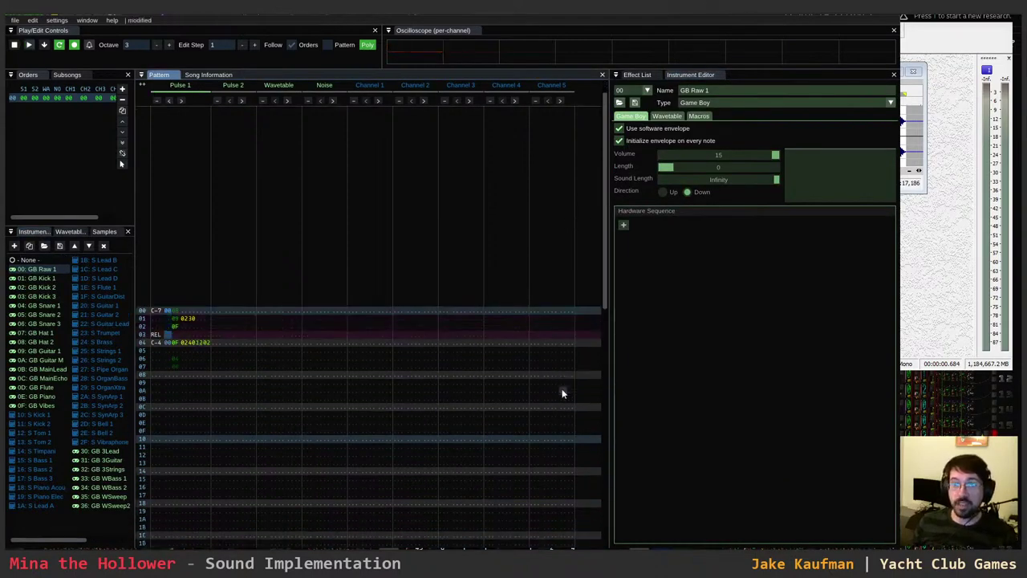
{"action": "key", "text": "Down"}
{"action": "key", "text": "Down"}
{"action": "key", "text": "Up"}
{"action": "key", "text": "Up"}
{"action": "key", "text": "Tab"}
{"action": "key", "text": "Tab"}
{"action": "key", "text": "Tab"}
{"action": "key", "text": "shift+Tab"}
{"action": "key", "text": "Tab"}
{"action": "key", "text": "Up"}
{"action": "key", "text": "Up"}
{"action": "key", "text": "Up"}
{"action": "key", "text": "Left"}
{"action": "key", "text": "Left"}
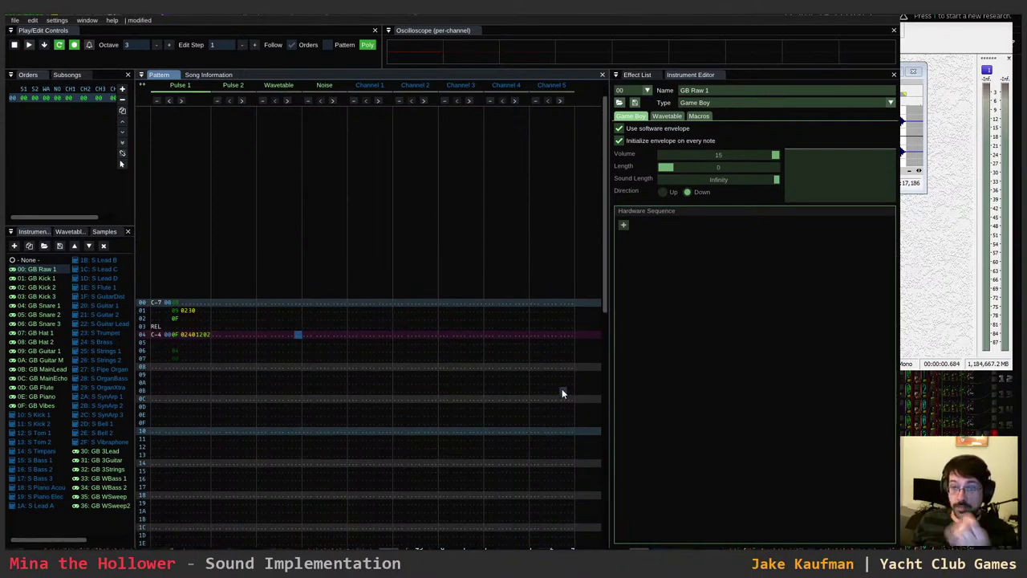
{"action": "key", "text": "Home"}
{"action": "key", "text": "Left"}
{"action": "key", "text": "Left"}
{"action": "key", "text": "Left"}
{"action": "key", "text": "Left"}
{"action": "key", "text": "Left"}
{"action": "key", "text": "Left"}
{"action": "key", "text": "Left"}
{"action": "key", "text": "Left"}
{"action": "key", "text": "Left"}
{"action": "key", "text": "Left"}
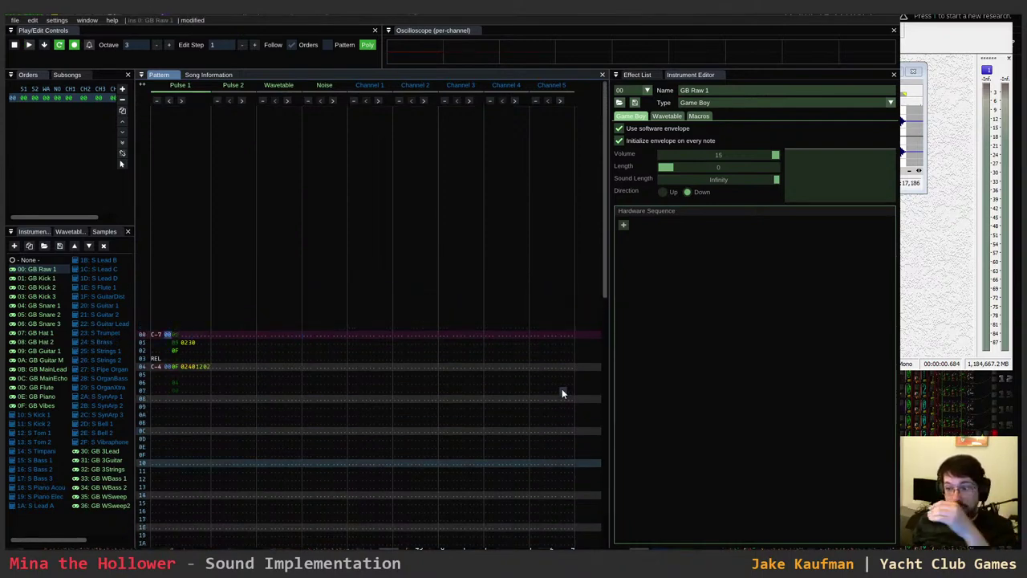
{"action": "key", "text": "Right"}
{"action": "key", "text": "Right"}
{"action": "key", "text": "Right"}
{"action": "key", "text": "Right"}
{"action": "key", "text": "Right"}
{"action": "key", "text": "Right"}
{"action": "key", "text": "Right"}
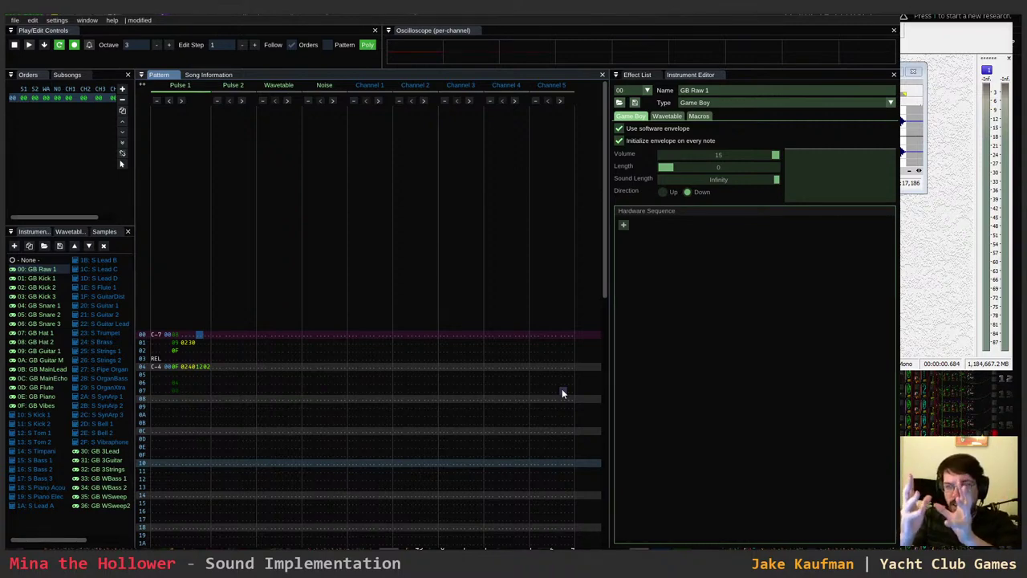
- Play the pattern from the start to hear the Pulse 1 sound
{"action": "key", "text": "Return"}
{"action": "key", "text": "Return"}
{"action": "key", "text": "Down"}
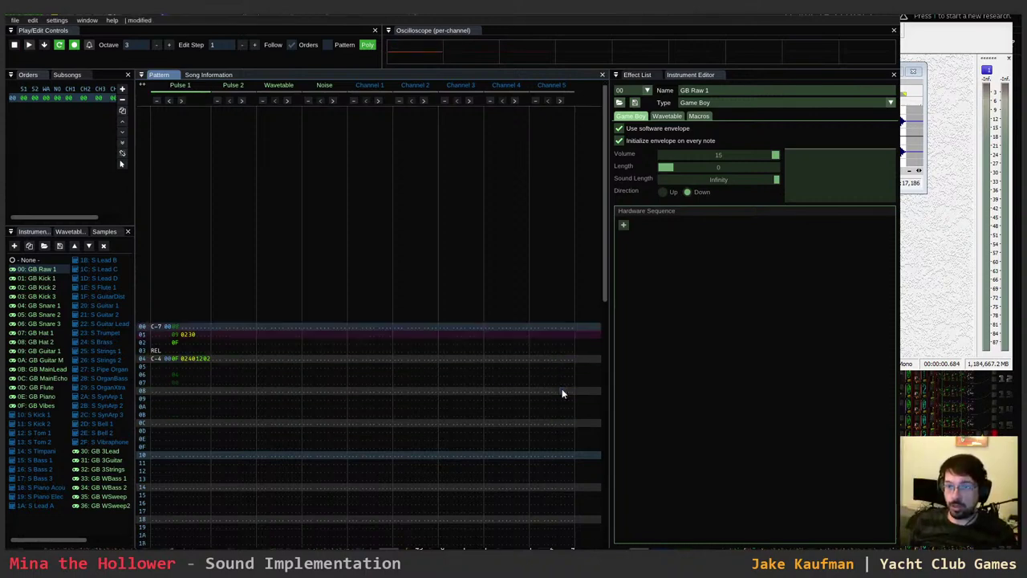
- Enter a C-4 note with volume 0F on row 04 of the Noise channel and play it
{"action": "left_click", "coordinate": [305, 358]}
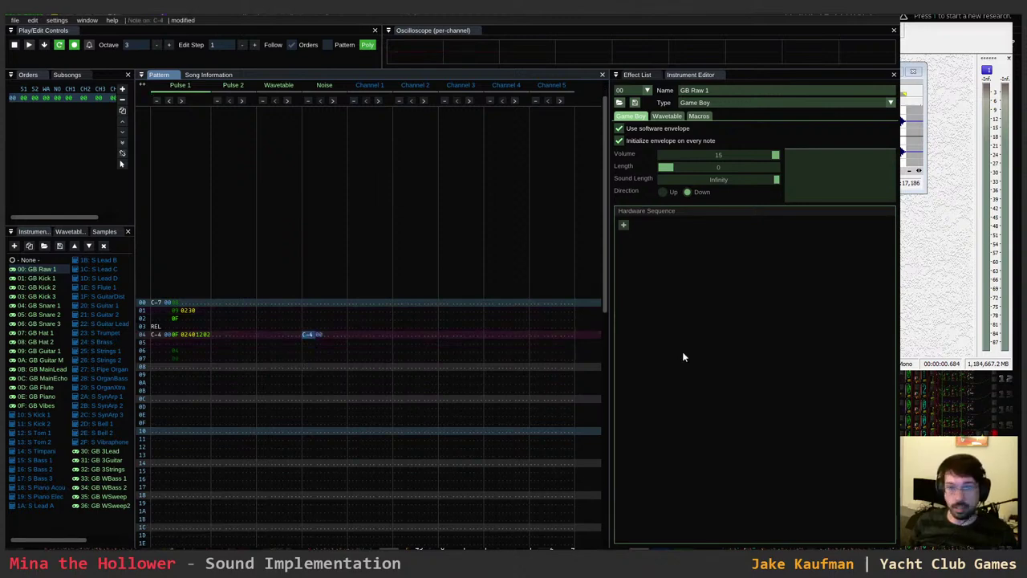
{"action": "key", "text": "Right"}
{"action": "key", "text": "Right"}
{"action": "type", "text": "f"}
{"action": "key", "text": "Up"}
{"action": "key", "text": "Left"}
{"action": "key", "text": "Left"}
{"action": "key", "text": "Down"}
{"action": "key", "text": "Up"}
{"action": "key", "text": "Return"}
{"action": "key", "text": "Return"}
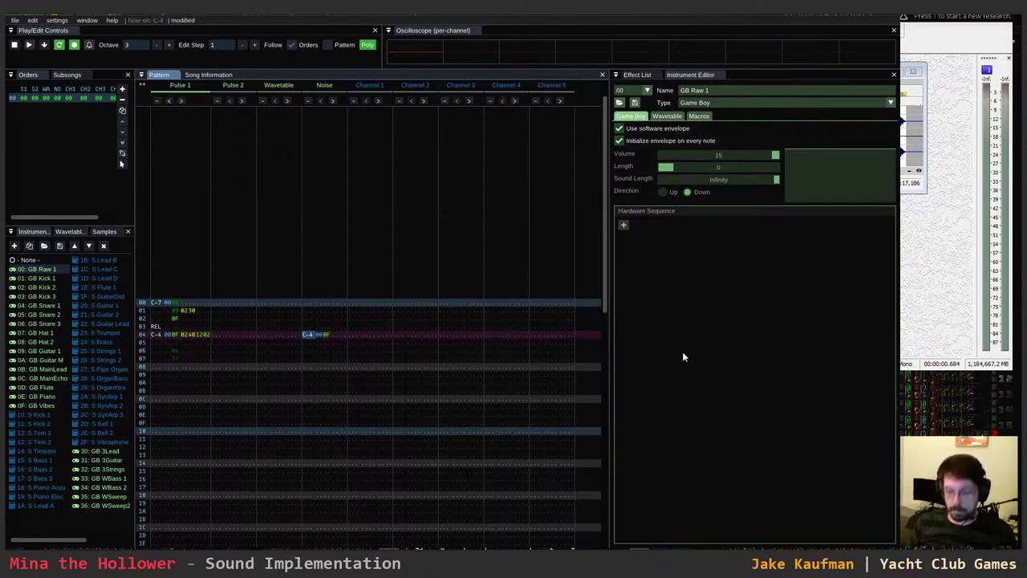
- Try the GB Kick 1 instrument for the row 04 Noise note, lowering the note to C-2
{"action": "key", "text": "shift+KP_Multiply"}
{"action": "key", "text": "q"}
{"action": "key", "text": "Up"}
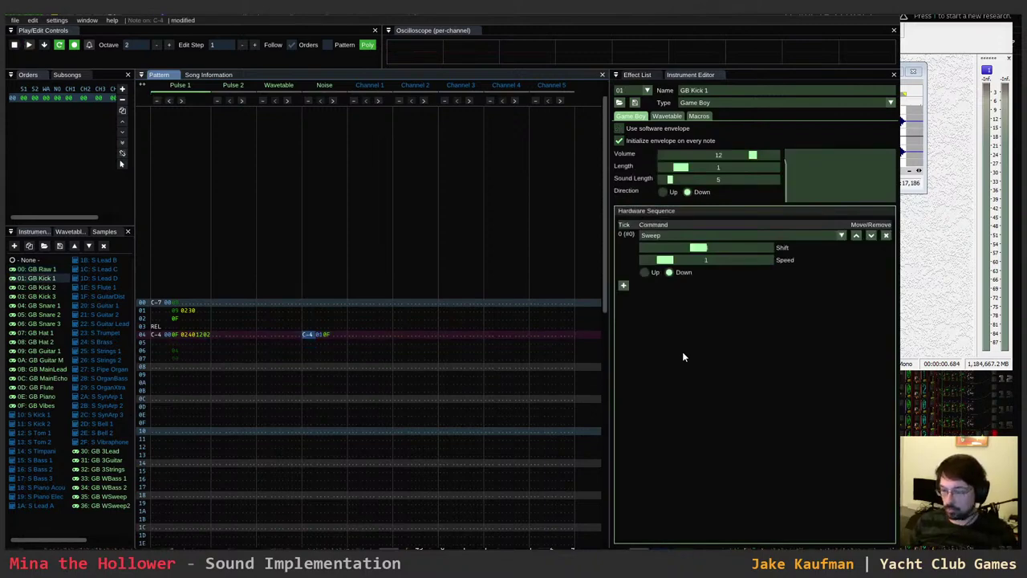
{"action": "key", "text": "KP_Divide"}
{"action": "key", "text": "q"}
{"action": "key", "text": "Up"}
{"action": "key", "text": "q"}
{"action": "key", "text": "Up"}
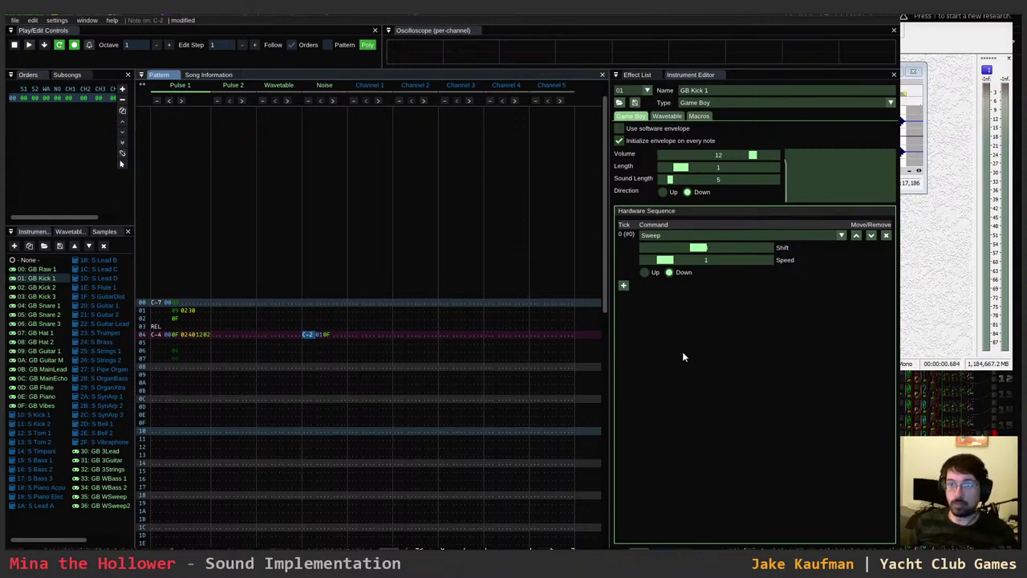
- Return the row 04 Noise note to the GB Raw 1 instrument and try it from C-2 upward, one octave at a time
{"action": "key", "text": "shift+KP_Divide"}
{"action": "key", "text": "q"}
{"action": "key", "text": "Up"}
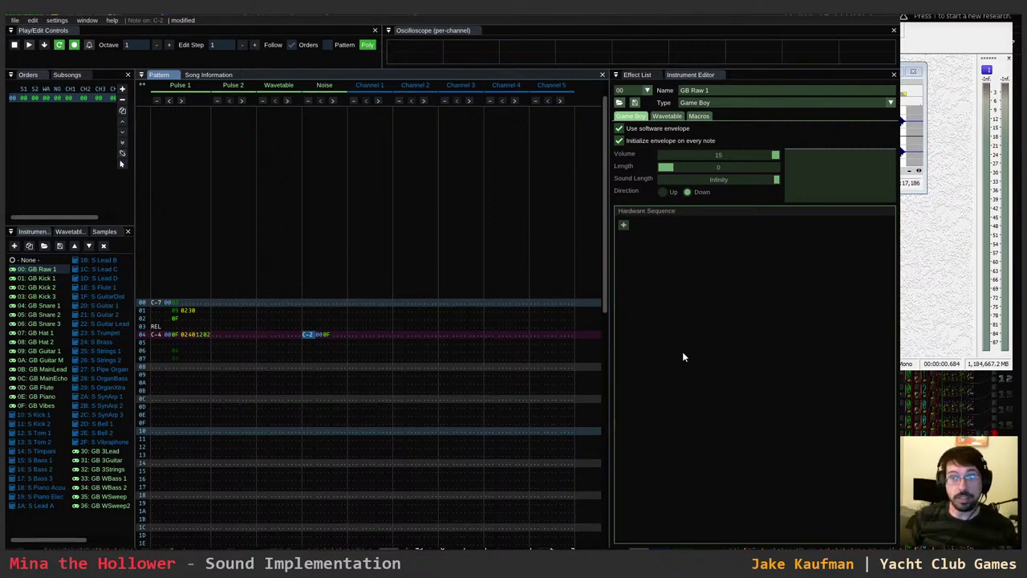
{"action": "key", "text": "q"}
{"action": "key", "text": "Up"}
{"action": "key", "text": "KP_Multiply"}
{"action": "key", "text": "q"}
{"action": "key", "text": "Up"}
{"action": "key", "text": "KP_Multiply"}
{"action": "key", "text": "q"}
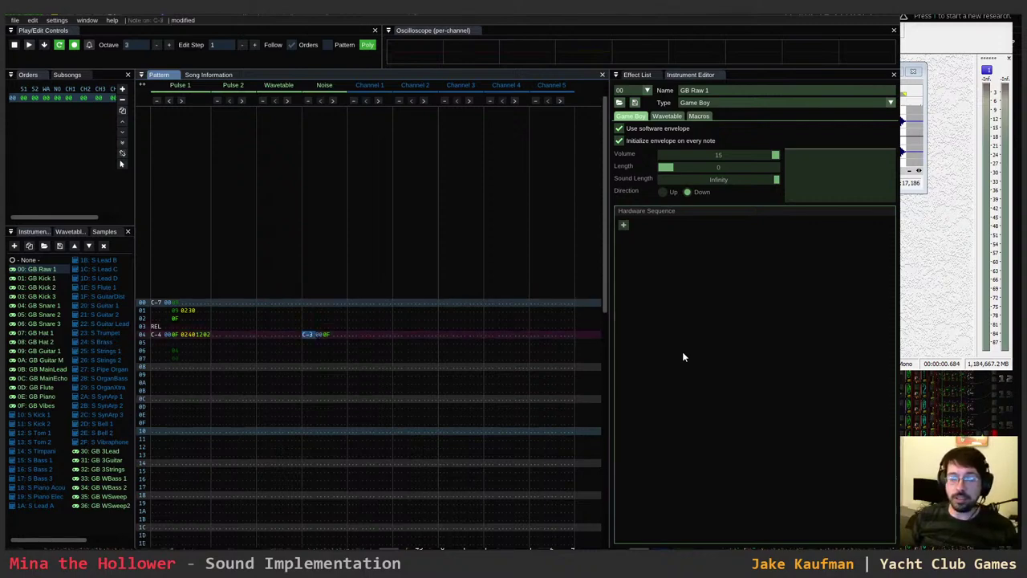
- Try higher-pitched notes on row 04 of the Noise channel
{"action": "key", "text": "u"}
{"action": "key", "text": "Up"}
{"action": "key", "text": "u"}
{"action": "key", "text": "i"}
{"action": "key", "text": "Up"}
{"action": "key", "text": "Up"}
- Clear the note, instrument and volume from row 04 of the Noise channel
{"action": "key", "text": "Delete"}
{"action": "key", "text": "Delete"}
{"action": "key", "text": "Delete"}
{"action": "key", "text": "Up"}
{"action": "key", "text": "Right"}
{"action": "key", "text": "Up"}
{"action": "key", "text": "Up"}
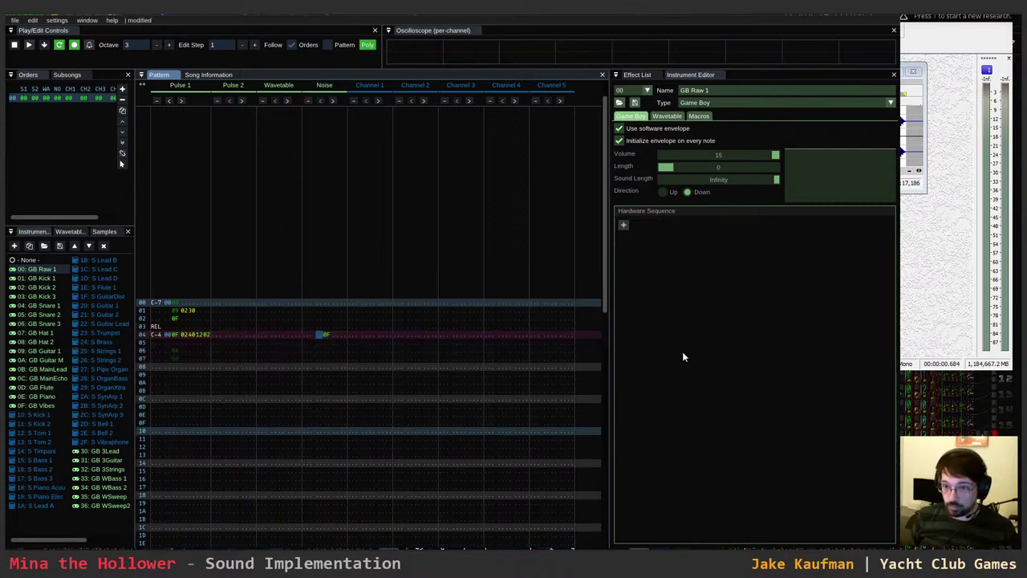
{"action": "key", "text": "Down"}
{"action": "key", "text": "Right"}
{"action": "key", "text": "Up"}
{"action": "key", "text": "Left"}
- Try several high Noise notes on row 04, including D-5, without a volume value
{"action": "key", "text": "u"}
{"action": "key", "text": "Up"}
{"action": "key", "text": "i"}
{"action": "key", "text": "Up"}
{"action": "key", "text": "o"}
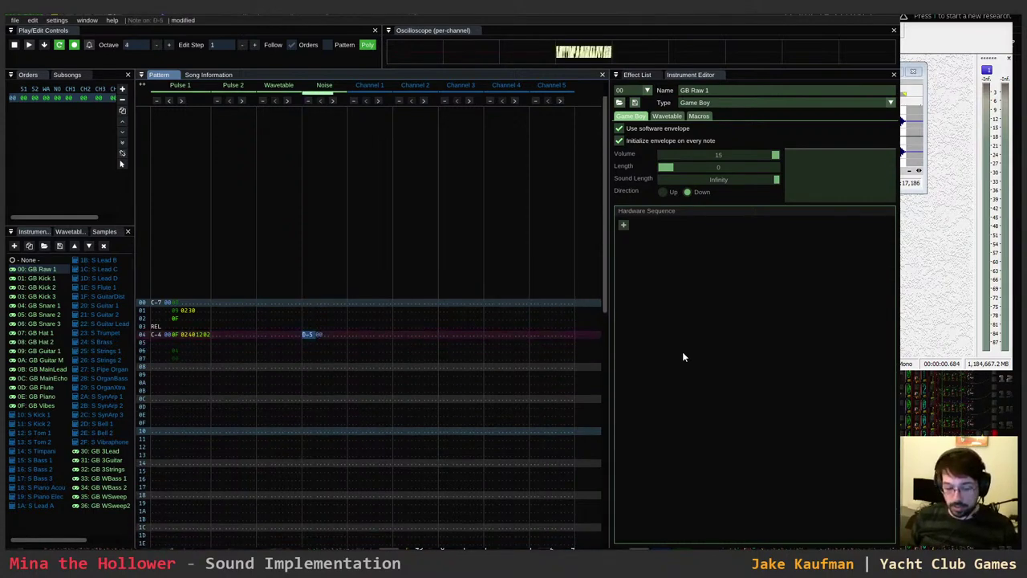
- Lower the row 04 Noise note to C-4, and to C-3 with the octave set to 3
{"action": "key", "text": "z"}
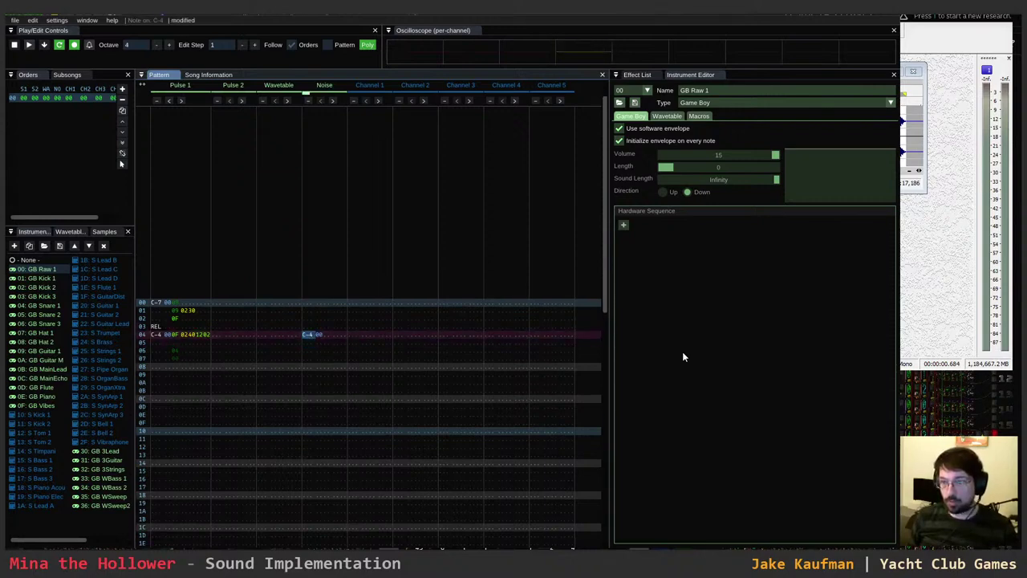
{"action": "key", "text": "Delete"}
{"action": "key", "text": "z"}
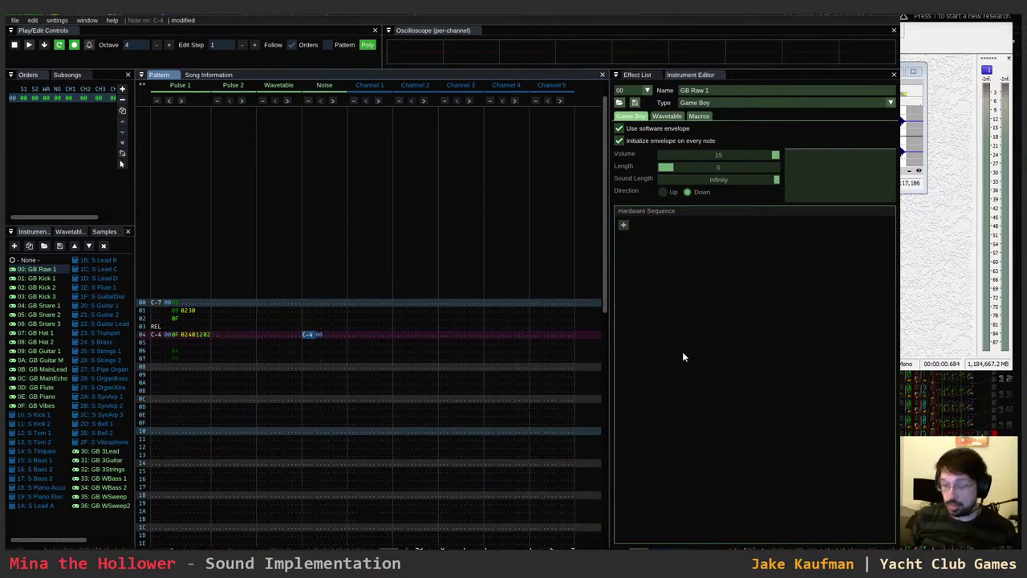
{"action": "key", "text": "KP_Divide"}
{"action": "key", "text": "z"}
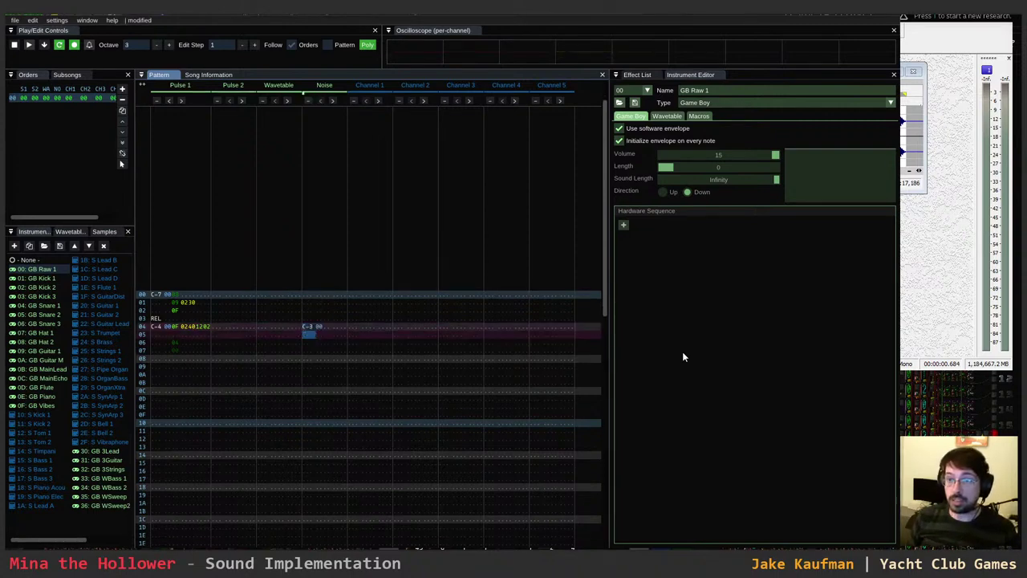
- Enter Noise notes C-5, G-4, C-4 on rows 05 to 07 and F-4, D-4, F-4, G-4 on rows 09, 0B, 0D, 0F
{"action": "key", "text": "i"}
{"action": "key", "text": "t"}
{"action": "key", "text": "q"}
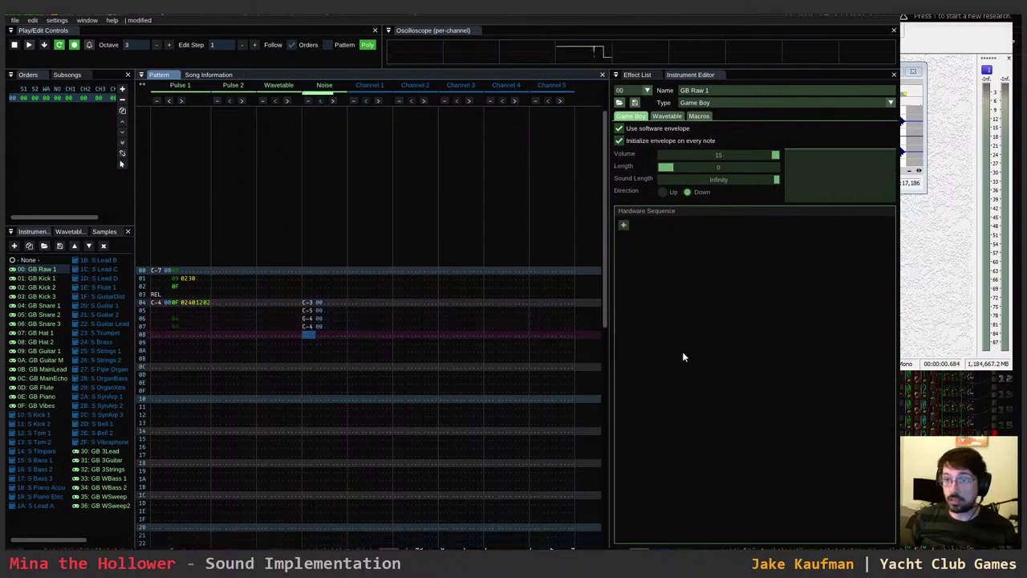
{"action": "key", "text": "Down"}
{"action": "key", "text": "r"}
{"action": "key", "text": "Down"}
{"action": "key", "text": "w"}
{"action": "key", "text": "Down"}
{"action": "key", "text": "r"}
{"action": "key", "text": "Down"}
{"action": "key", "text": "t"}
{"action": "key", "text": "Down"}
- Continue the Noise column with B-4, E-4, F-4, B-4, A-4, G-4, D-4 and C-4 between rows 11 and 23
{"action": "key", "text": "u"}
{"action": "key", "text": "e"}
{"action": "key", "text": "r"}
{"action": "key", "text": "u"}
{"action": "key", "text": "y"}
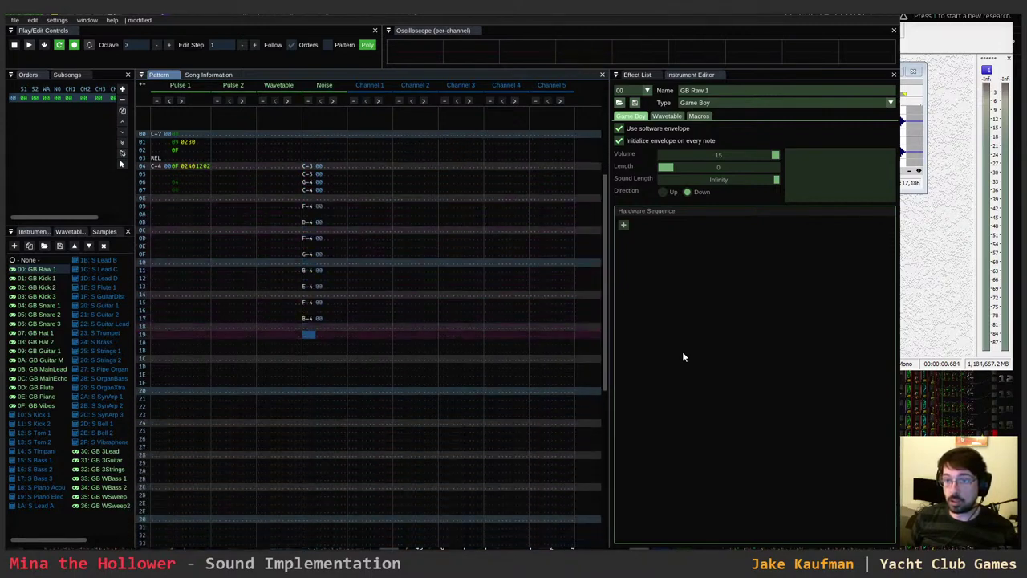
{"action": "key", "text": "t"}
{"action": "key", "text": "w"}
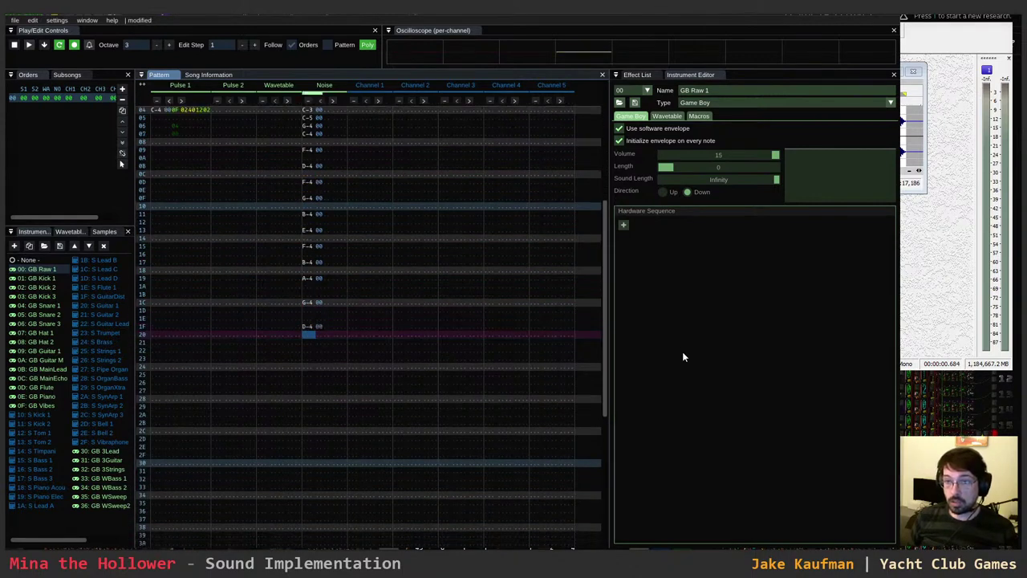
{"action": "key", "text": "Return"}
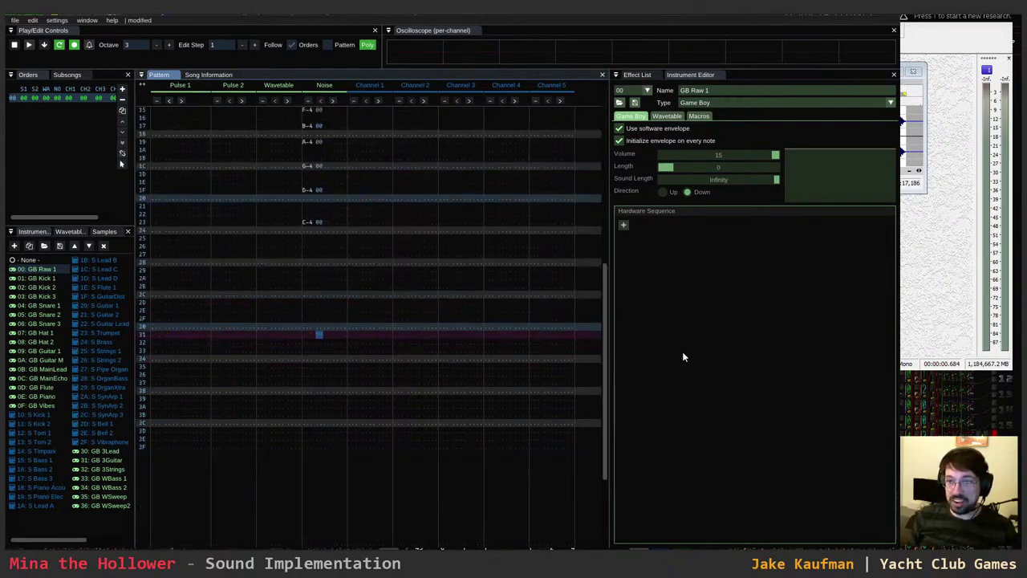
- Try a C-4 Noise note on row 28 with the pitch slide down effect 0220
{"action": "key", "text": "Up"}
{"action": "key", "text": "Up"}
{"action": "key", "text": "Up"}
{"action": "key", "text": "Up"}
{"action": "key", "text": "Up"}
{"action": "key", "text": "Up"}
{"action": "key", "text": "Up"}
{"action": "key", "text": "q"}
{"action": "key", "text": "Right"}
{"action": "key", "text": "Right"}
{"action": "type", "text": "03"}
{"action": "key", "text": "Left"}
{"action": "type", "text": "2"}
{"action": "key", "text": "Right"}
{"action": "type", "text": "20"}
{"action": "key", "text": "Up"}
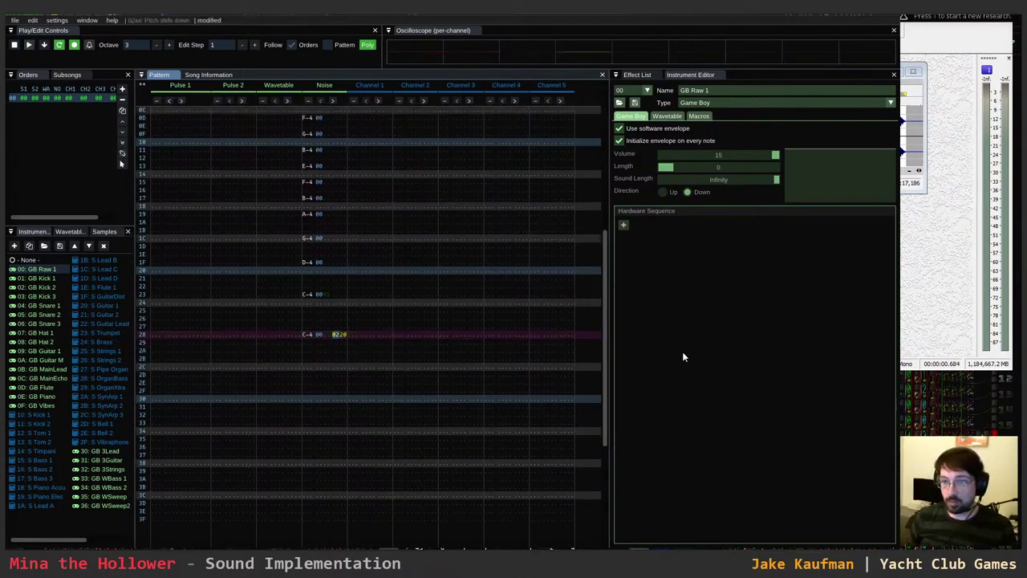
- Try a gentler 0201 slide on row 28 and change its Noise note to G-4
{"action": "type", "text": "01"}
{"action": "key", "text": "Left"}
{"action": "key", "text": "Left"}
{"action": "key", "text": "Left"}
{"action": "key", "text": "q"}
{"action": "key", "text": "Up"}
{"action": "key", "text": "t"}
{"action": "key", "text": "Up"}
{"action": "key", "text": "Right"}
{"action": "key", "text": "Right"}
{"action": "key", "text": "Right"}
{"action": "key", "text": "Right"}
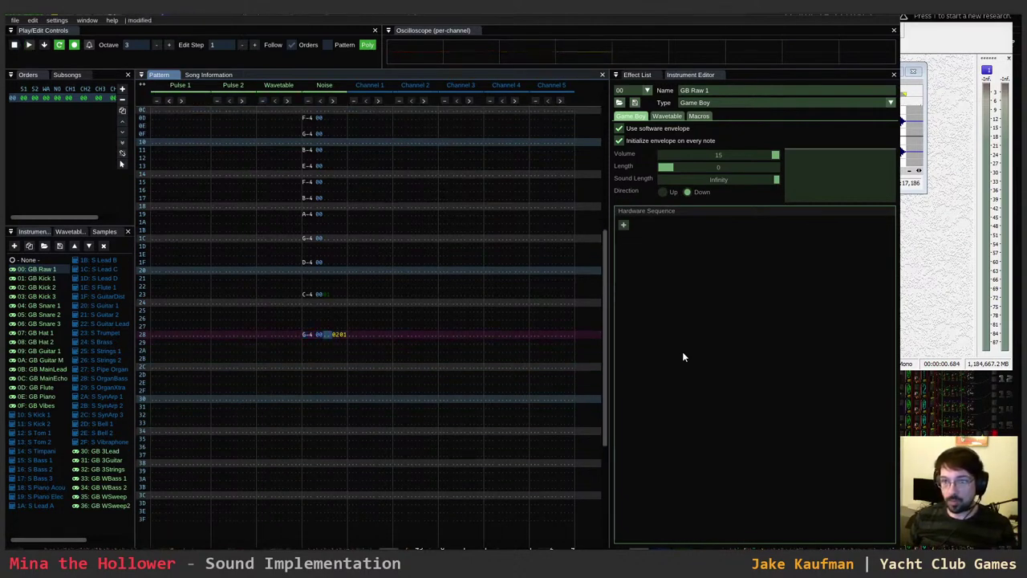
- Clear the trial Noise note and its slide effect from row 28
{"action": "key", "text": "Delete"}
{"action": "key", "text": "Up"}
{"action": "key", "text": "Left"}
{"action": "key", "text": "Left"}
{"action": "key", "text": "Left"}
{"action": "key", "text": "Delete"}
{"action": "key", "text": "Up"}
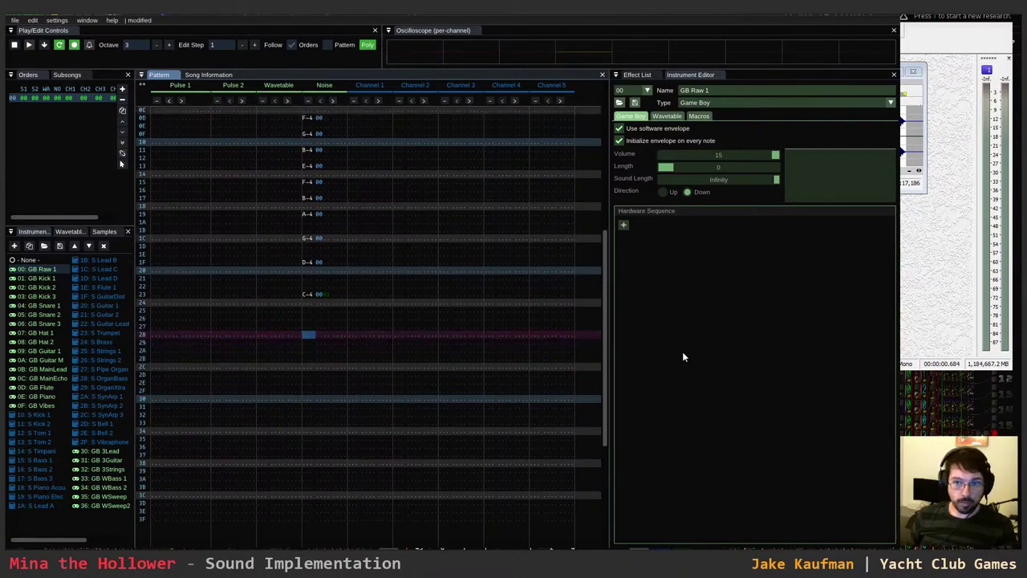
- Play the pattern from row 00 to hear the pulse and noise parts together
{"action": "key", "text": "Home"}
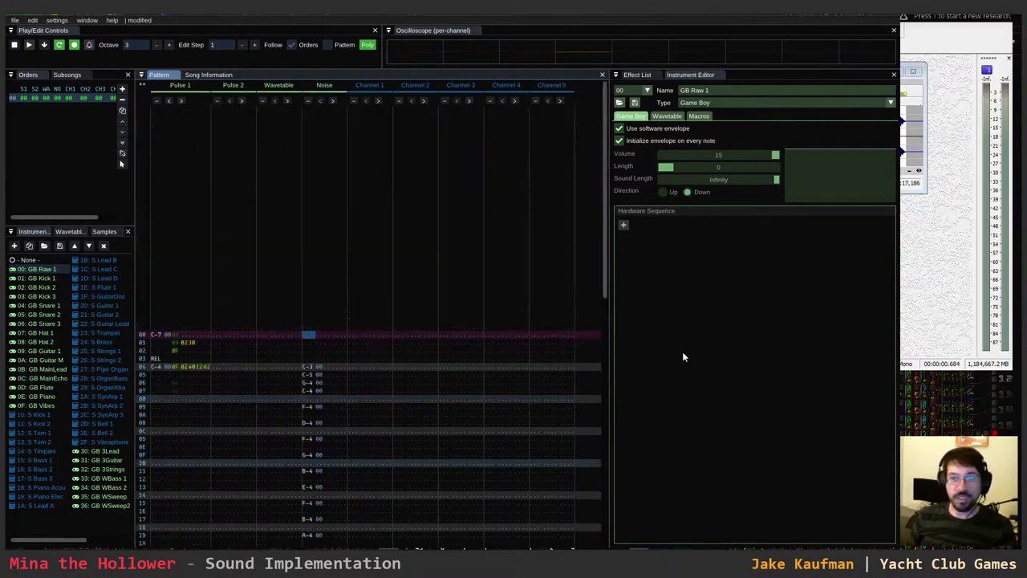
{"action": "key", "text": "Return"}
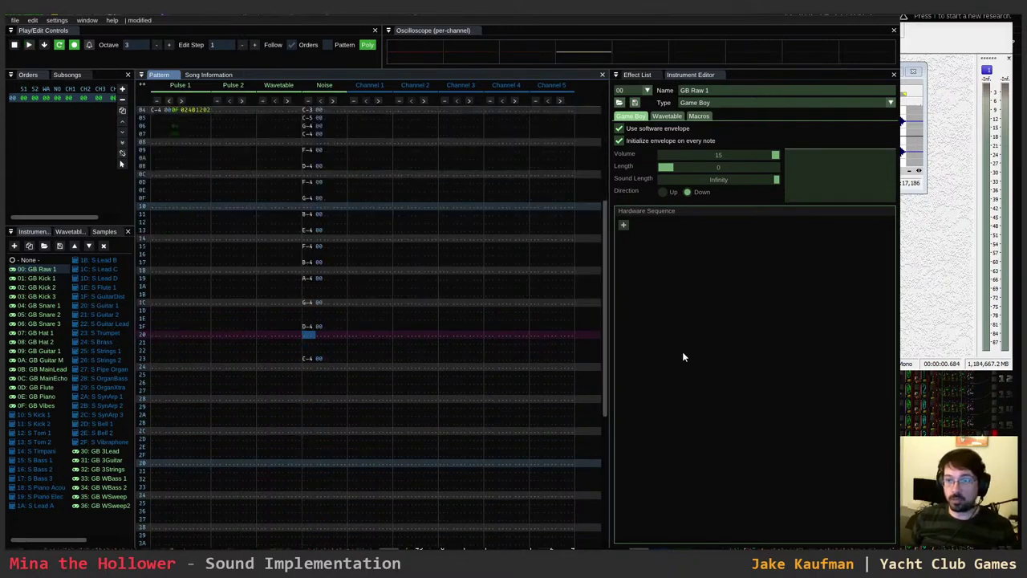
{"action": "key", "text": "Return"}
{"action": "key", "text": "Return"}
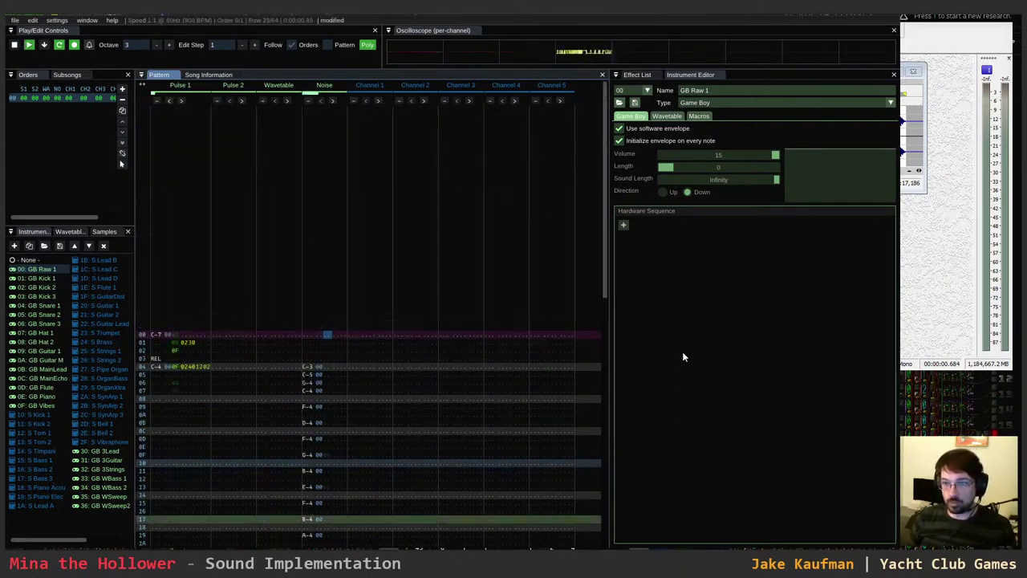
{"action": "key", "text": "Return"}
{"action": "key", "text": "Return"}
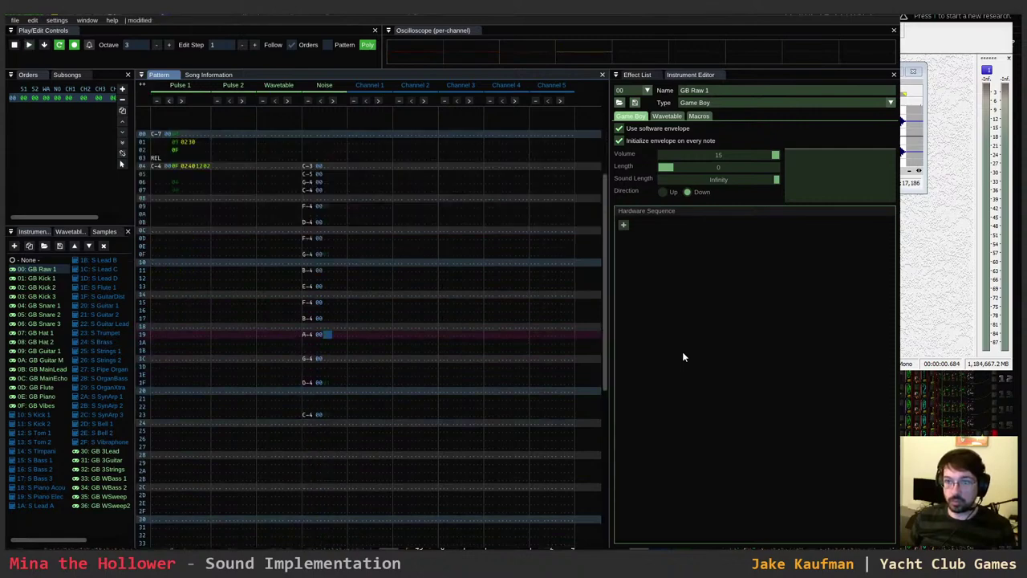
- Enter low Noise volumes on rows 09 and 0F, using 02 on row 09
{"action": "key", "text": "Return"}
{"action": "key", "text": "Down"}
{"action": "key", "text": "Down"}
{"action": "key", "text": "Down"}
{"action": "key", "text": "Down"}
{"action": "key", "text": "Down"}
{"action": "key", "text": "Down"}
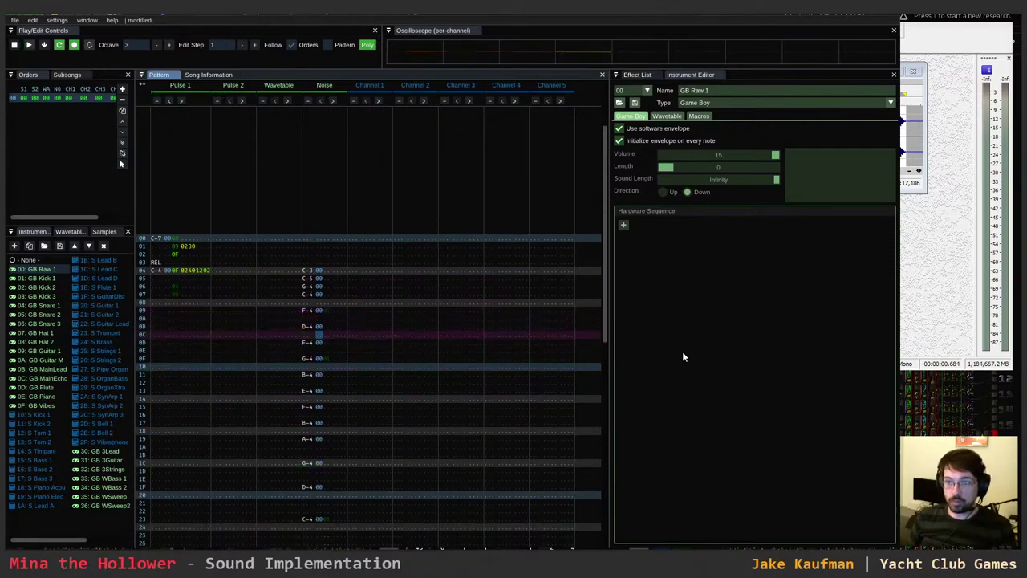
{"action": "key", "text": "Down"}
{"action": "key", "text": "Left"}
{"action": "key", "text": "Left"}
{"action": "key", "text": "Right"}
{"action": "key", "text": "Right"}
{"action": "key", "text": "Left"}
{"action": "key", "text": "Left"}
{"action": "key", "text": "Left"}
{"action": "key", "text": "Left"}
{"action": "key", "text": "Left"}
{"action": "key", "text": "Left"}
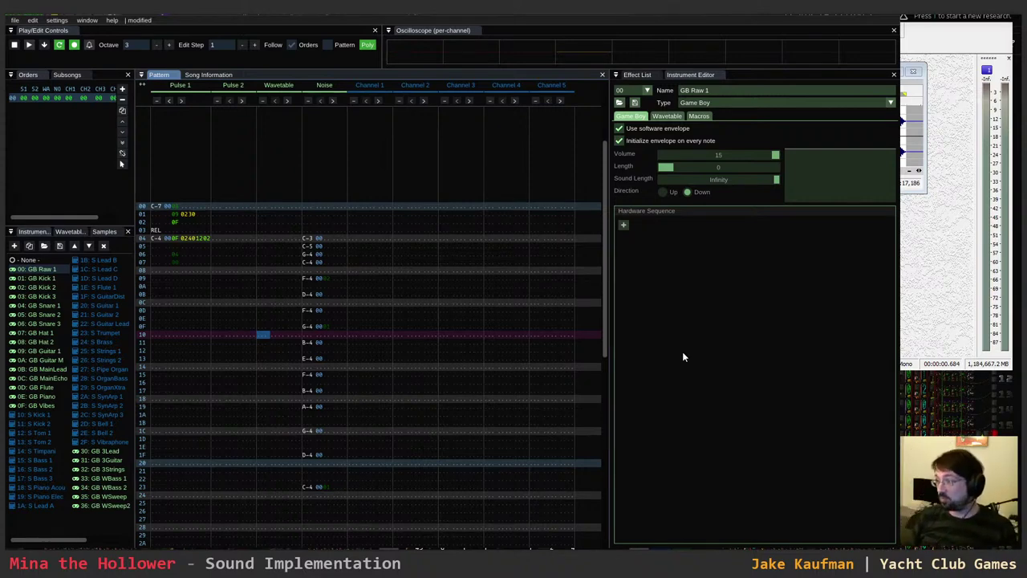
- Play the pattern again to judge the quieter noise hits
{"action": "key", "text": "Return"}
{"action": "key", "text": "Return"}
{"action": "key", "text": "Return"}
{"action": "key", "text": "Return"}
- Fill the Noise volume column from row 15 to row 23 with low values, ending with 01 on row 23
{"action": "key", "text": "Right"}
{"action": "key", "text": "Right"}
{"action": "key", "text": "Right"}
{"action": "key", "text": "Right"}
{"action": "key", "text": "Right"}
{"action": "key", "text": "Right"}
{"action": "key", "text": "Right"}
{"action": "key", "text": "Down"}
{"action": "key", "text": "Down"}
{"action": "key", "text": "Down"}
{"action": "key", "text": "Down"}
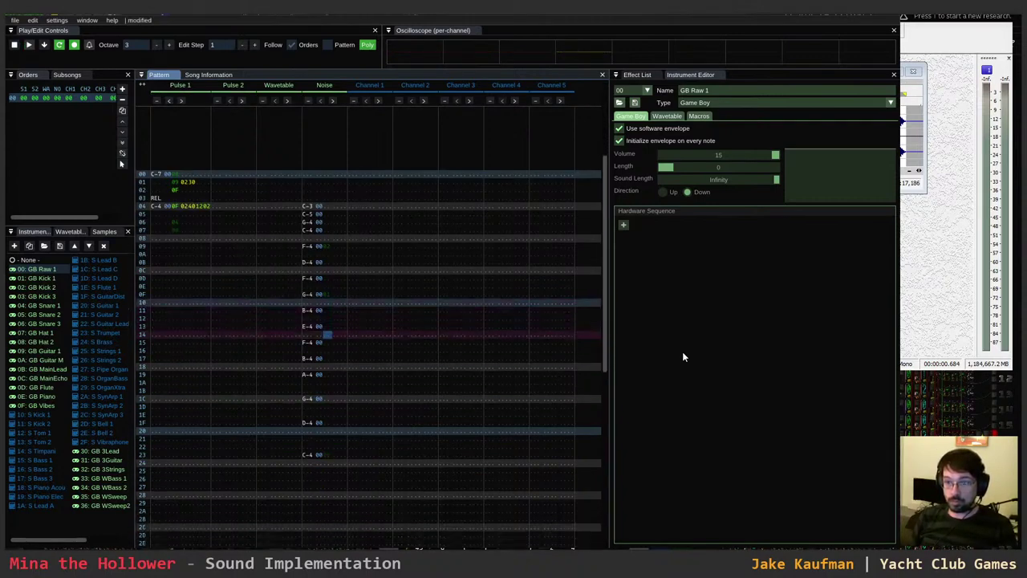
{"action": "key", "text": "Down"}
{"action": "key", "text": "Down"}
{"action": "key", "text": "Down"}
{"action": "key", "text": "Down"}
{"action": "key", "text": "Down"}
{"action": "key", "text": "Down"}
{"action": "key", "text": "Down"}
{"action": "key", "text": "Down"}
{"action": "key", "text": "Down"}
{"action": "key", "text": "Down"}
{"action": "key", "text": "Down"}
{"action": "key", "text": "Down"}
{"action": "key", "text": "Down"}
{"action": "key", "text": "Down"}
{"action": "key", "text": "Down"}
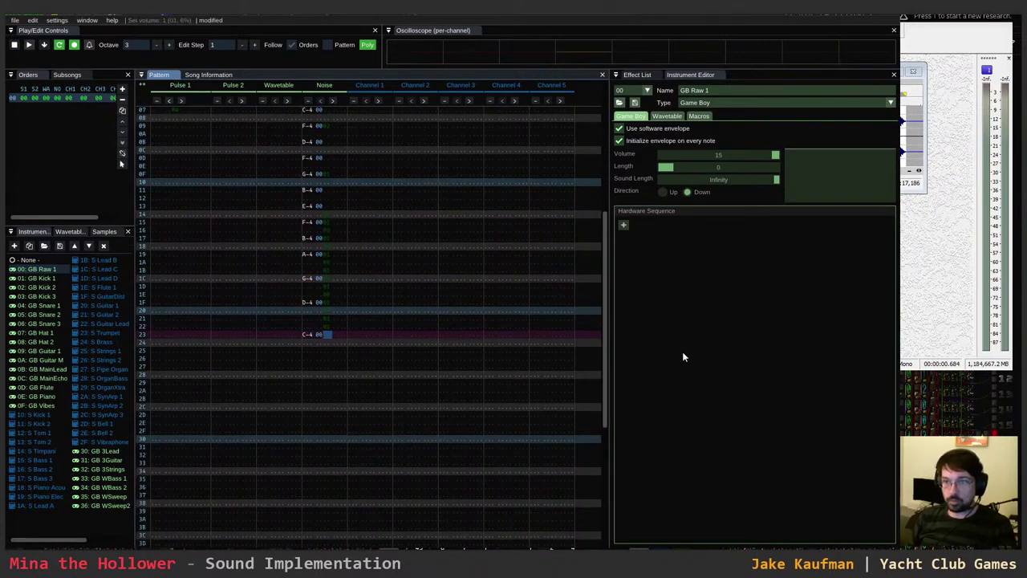
- Replay the pattern and check the Noise volume column around rows 0E to 14
{"action": "key", "text": "Return"}
{"action": "key", "text": "Return"}
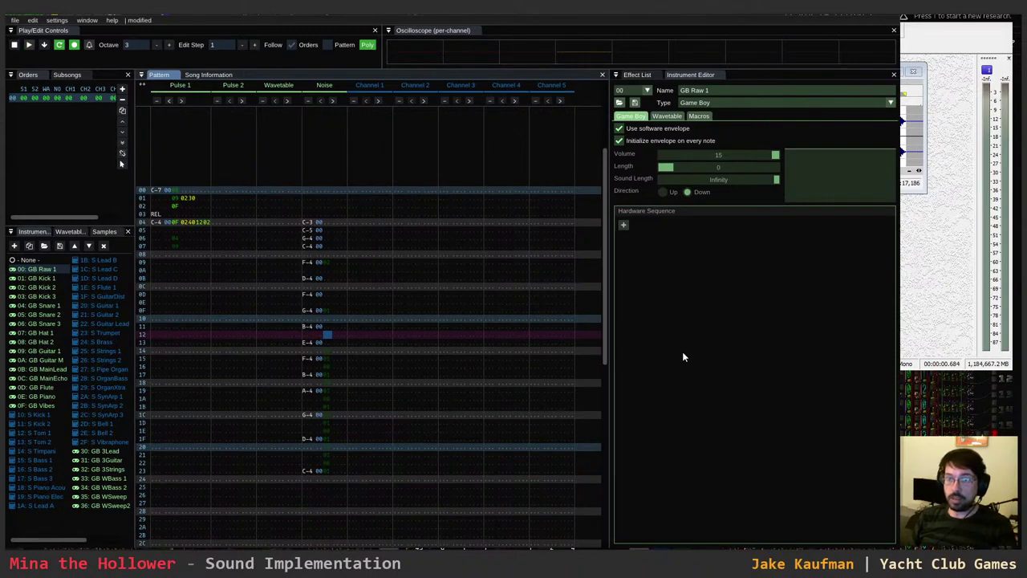
{"action": "key", "text": "Down"}
{"action": "key", "text": "Down"}
{"action": "key", "text": "Up"}
{"action": "key", "text": "Up"}
{"action": "key", "text": "Up"}
{"action": "key", "text": "Down"}
{"action": "key", "text": "Up"}
{"action": "key", "text": "Up"}
{"action": "key", "text": "Up"}
{"action": "key", "text": "Up"}
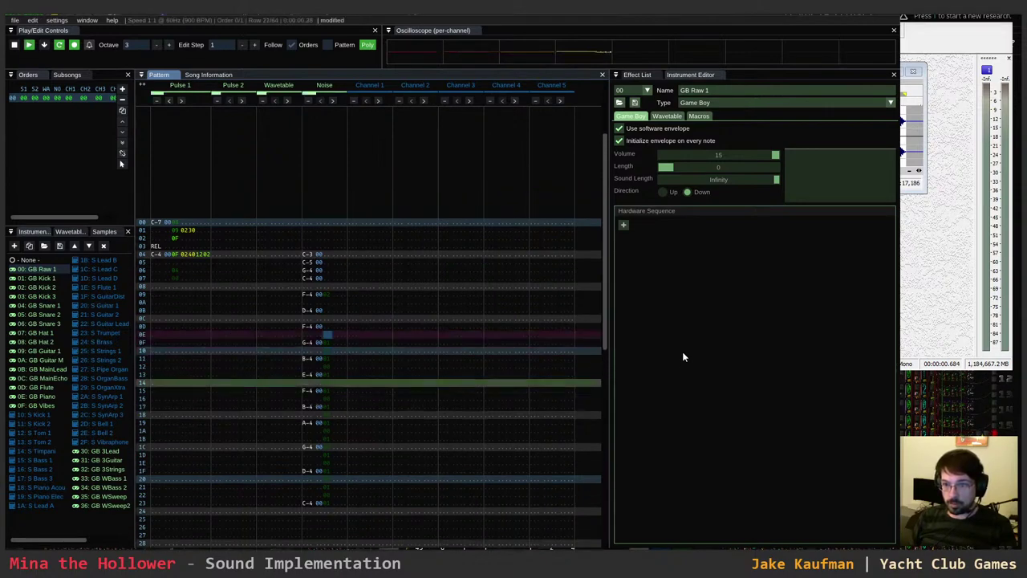
- Extend the low Noise volumes over rows 10 to 14, with 00 on row 10, and keep 01 on row 23
{"action": "key", "text": "Down"}
{"action": "key", "text": "Down"}
{"action": "key", "text": "Down"}
{"action": "key", "text": "Down"}
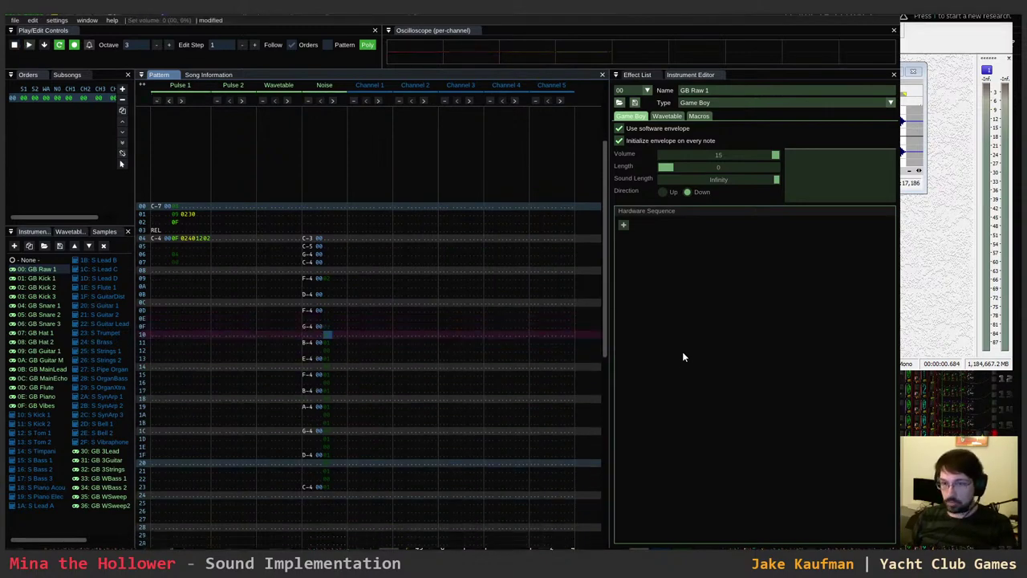
{"action": "key", "text": "Down"}
{"action": "key", "text": "Down"}
{"action": "key", "text": "Down"}
{"action": "key", "text": "Down"}
{"action": "key", "text": "Down"}
{"action": "key", "text": "Down"}
{"action": "key", "text": "Down"}
{"action": "key", "text": "Down"}
{"action": "key", "text": "Down"}
{"action": "key", "text": "Down"}
{"action": "key", "text": "Down"}
{"action": "key", "text": "Down"}
{"action": "key", "text": "Down"}
{"action": "key", "text": "Down"}
{"action": "key", "text": "Down"}
{"action": "key", "text": "Down"}
{"action": "key", "text": "Down"}
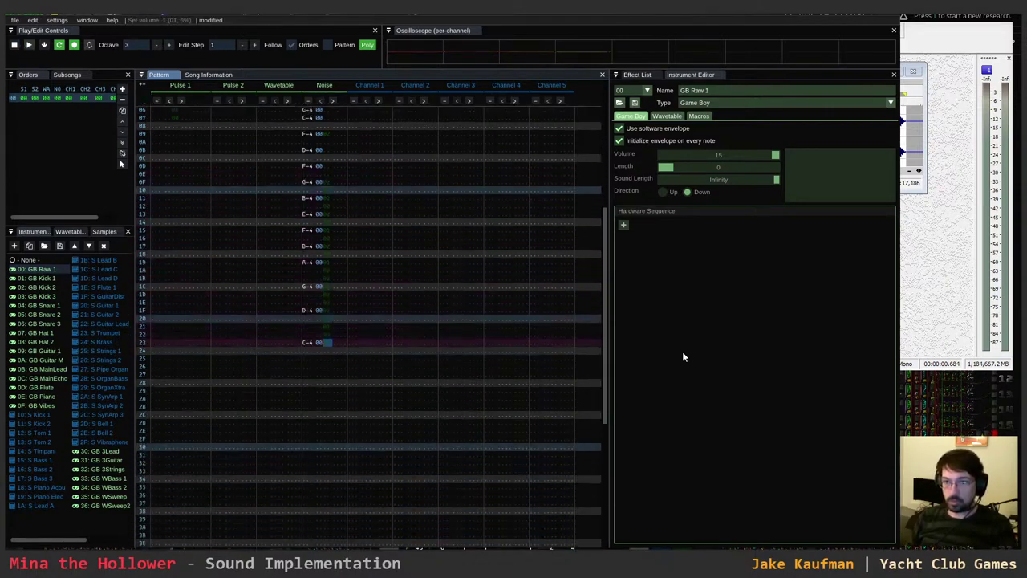
{"action": "key", "text": "Down"}
{"action": "key", "text": "Down"}
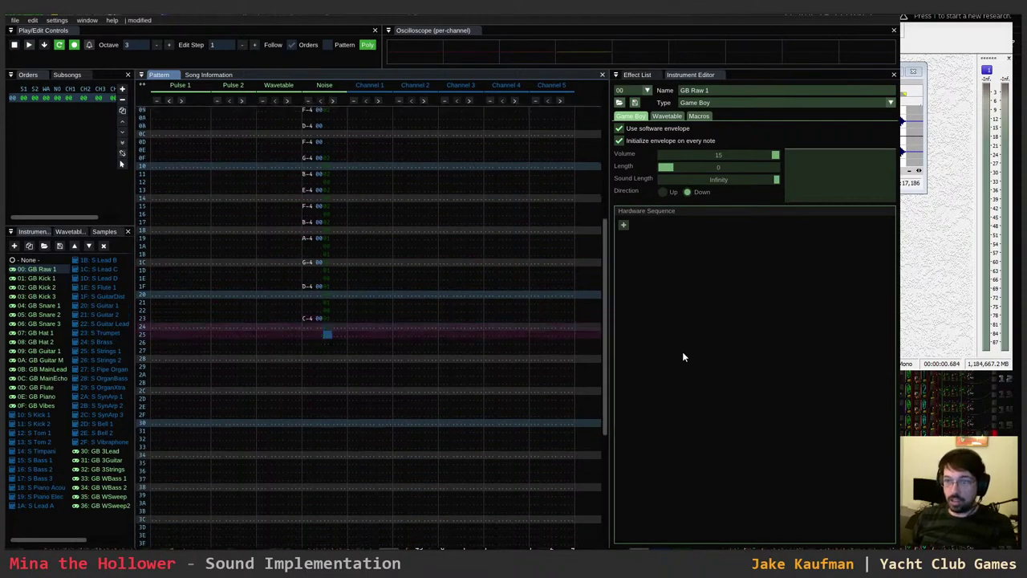
- Review the Noise volume column from the pattern start through the rows following the last note
{"action": "key", "text": "Home"}
{"action": "key", "text": "Page_Down"}
{"action": "key", "text": "Page_Down"}
{"action": "key", "text": "Down"}
{"action": "key", "text": "Down"}
{"action": "key", "text": "Down"}
{"action": "key", "text": "Down"}
{"action": "key", "text": "Down"}
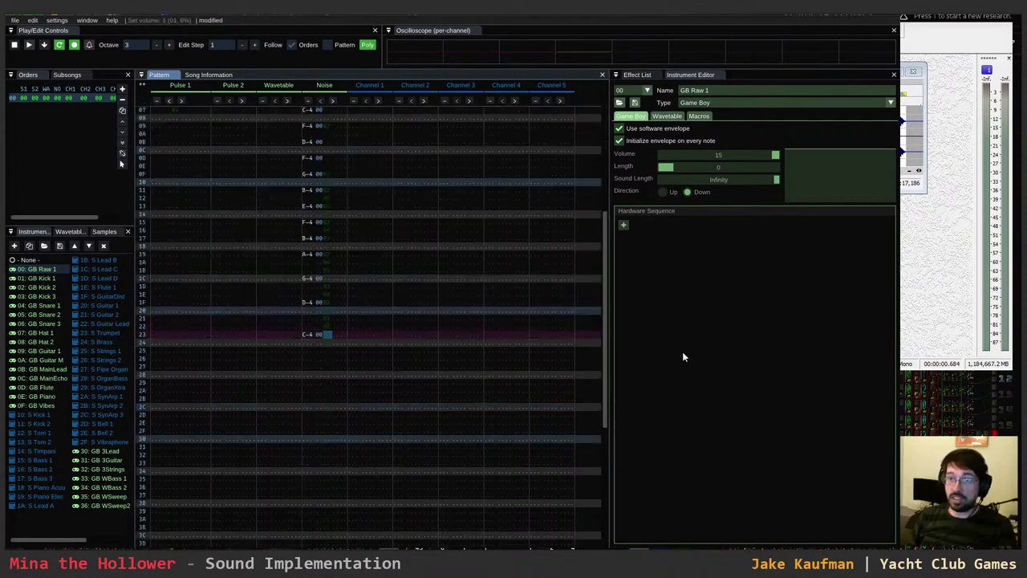
{"action": "key", "text": "Down"}
{"action": "key", "text": "Down"}
{"action": "key", "text": "Down"}
{"action": "key", "text": "Down"}
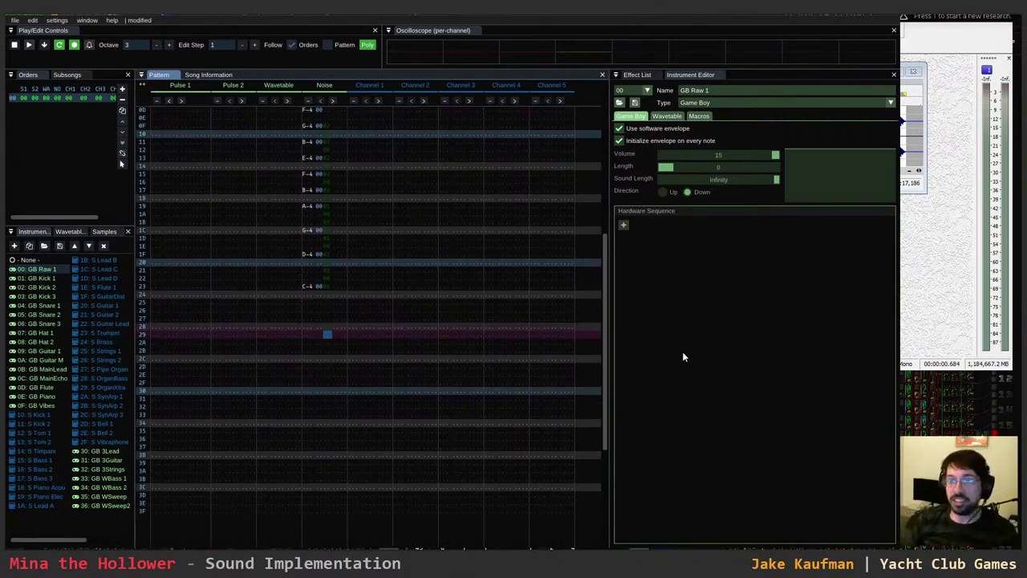
- Play the finished volume pattern from row 00
{"action": "key", "text": "Home"}
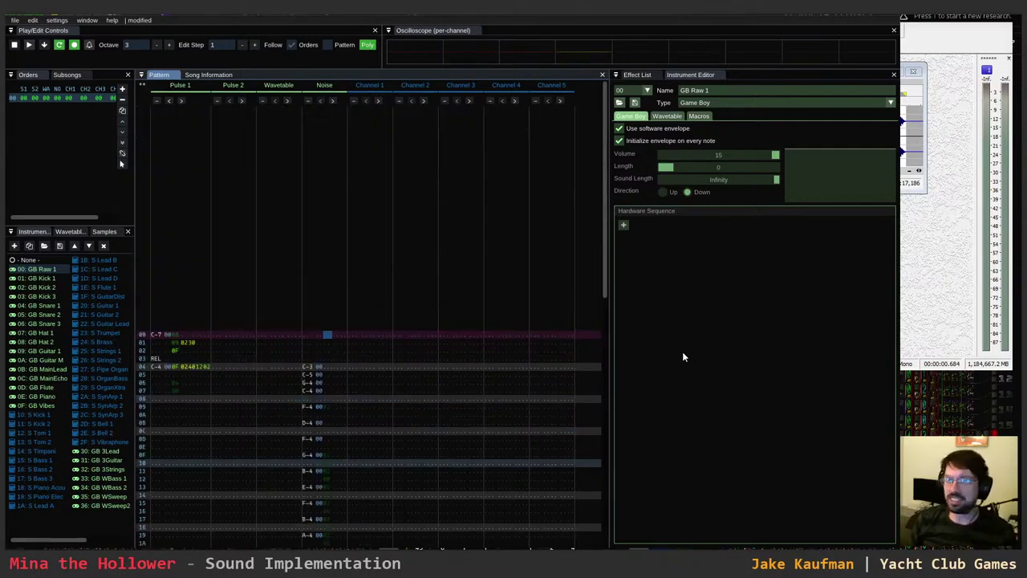
{"action": "key", "text": "Return"}
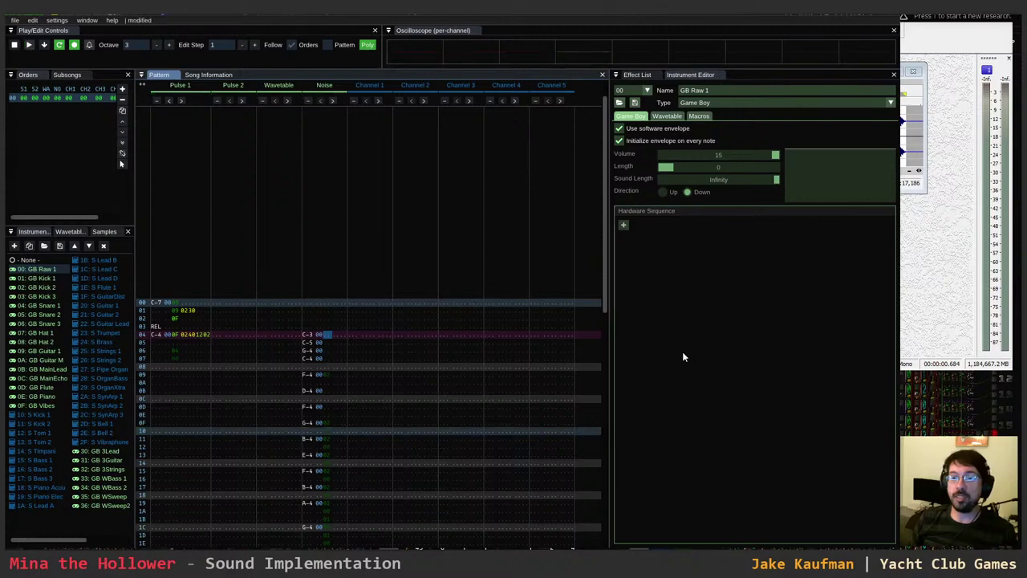
{"action": "key", "text": "Return"}
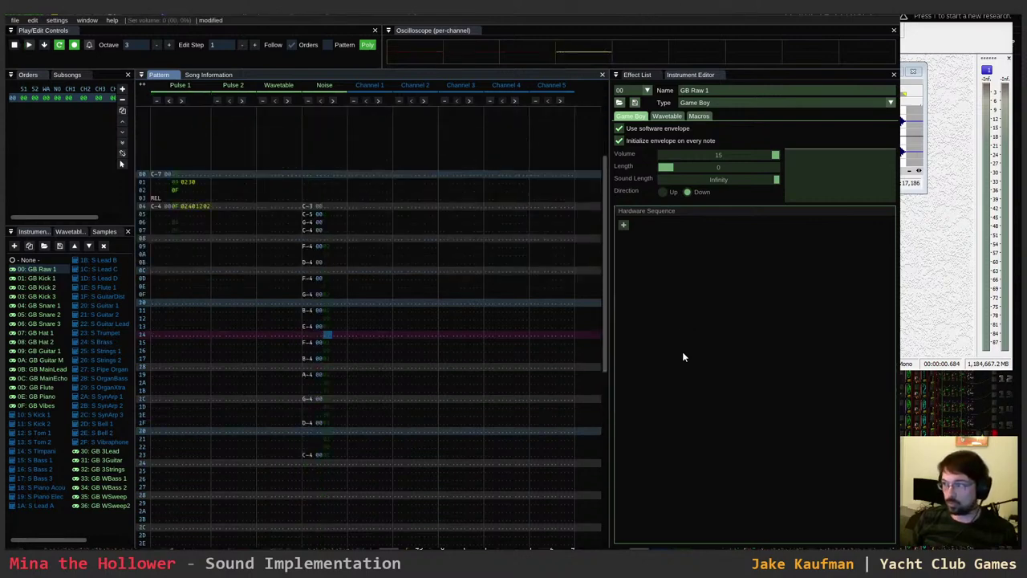
- Check the Noise notes and volumes around rows 1C to 20
{"action": "key", "text": "Page_Up"}
{"action": "key", "text": "Page_Up"}
{"action": "key", "text": "Left"}
{"action": "key", "text": "Left"}
{"action": "key", "text": "Left"}
{"action": "key", "text": "Page_Down"}
{"action": "key", "text": "Page_Down"}
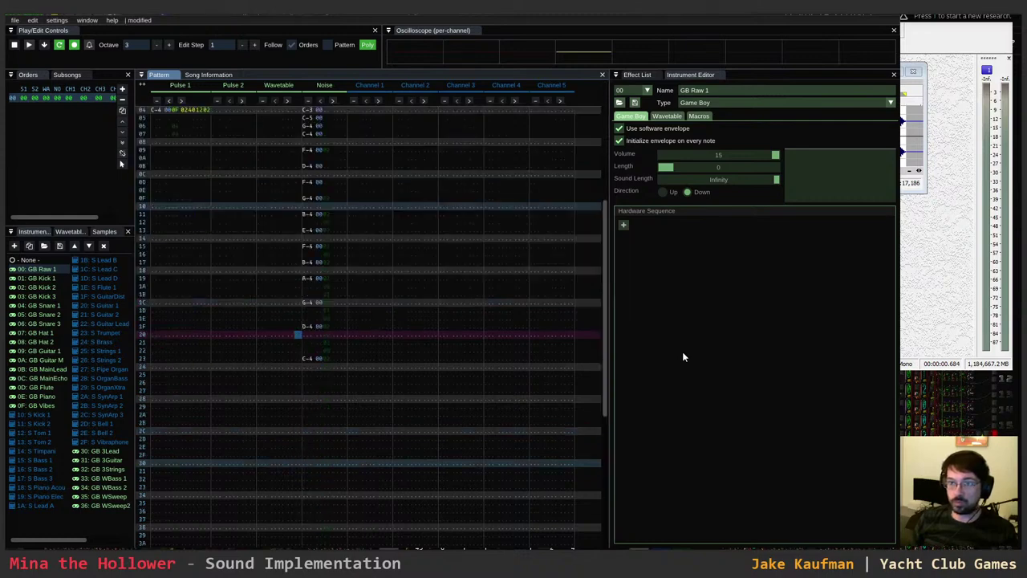
{"action": "key", "text": "Up"}
{"action": "key", "text": "Right"}
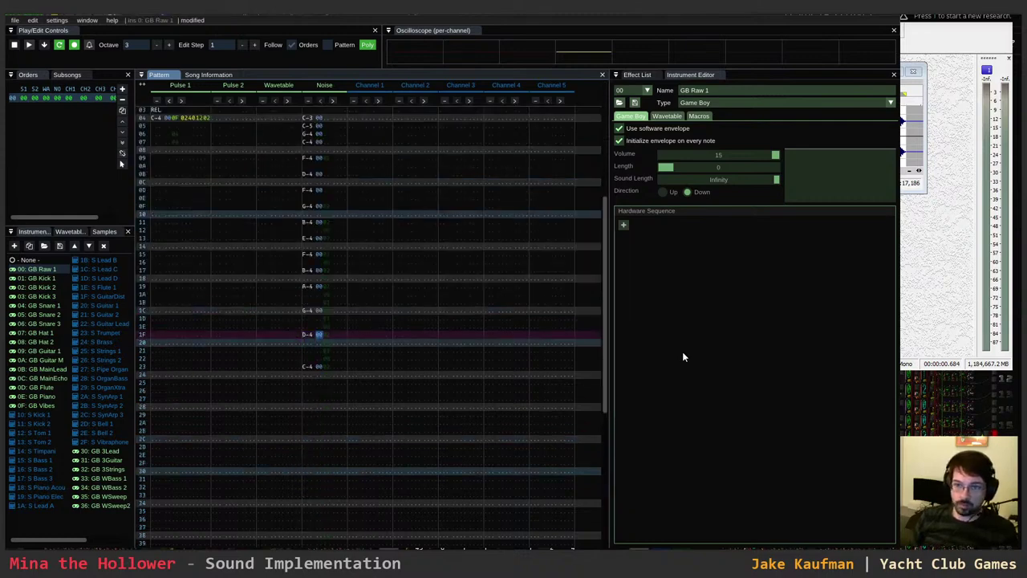
{"action": "key", "text": "Up"}
{"action": "key", "text": "Up"}
{"action": "key", "text": "Up"}
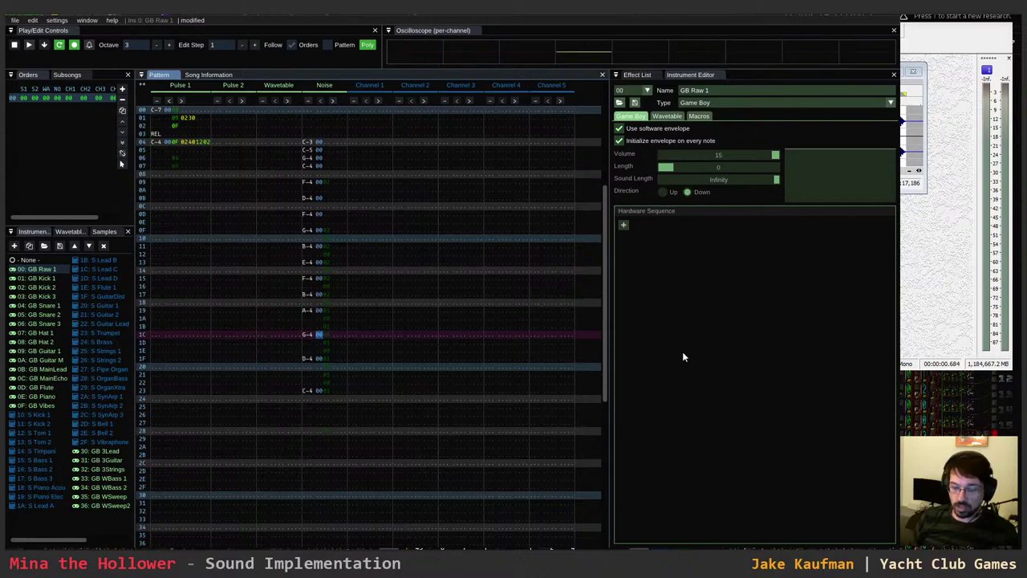
{"action": "key", "text": "Down"}
{"action": "key", "text": "Right"}
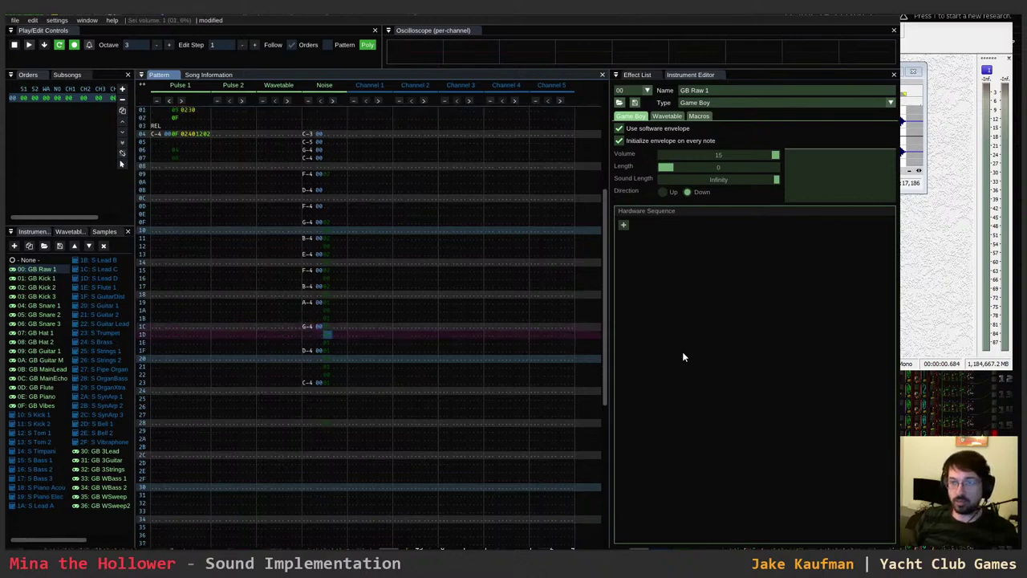
{"action": "key", "text": "Up"}
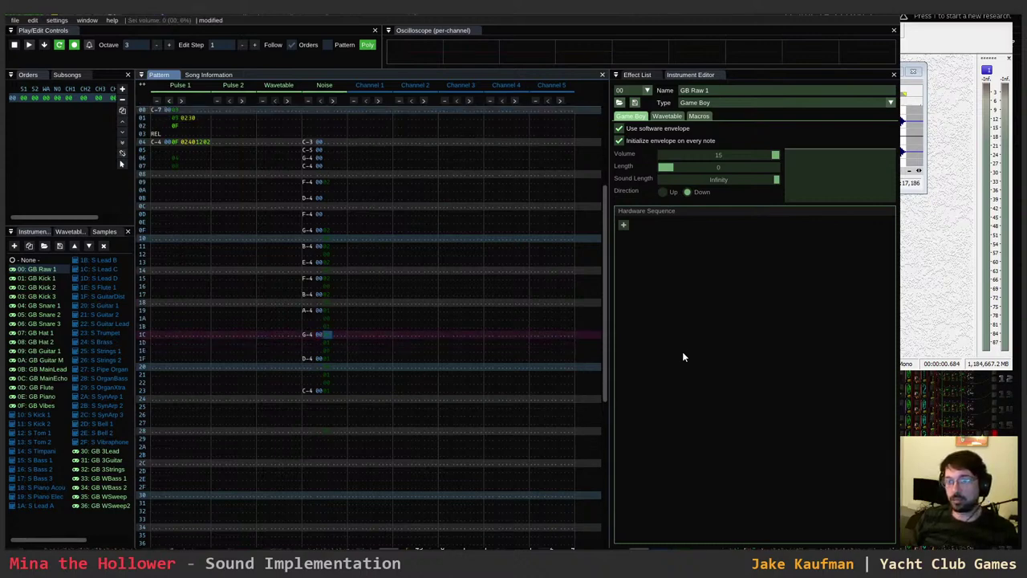
{"action": "key", "text": "Left"}
{"action": "key", "text": "Left"}
{"action": "key", "text": "Left"}
{"action": "key", "text": "Left"}
{"action": "key", "text": "Left"}
{"action": "key", "text": "Left"}
{"action": "key", "text": "Left"}
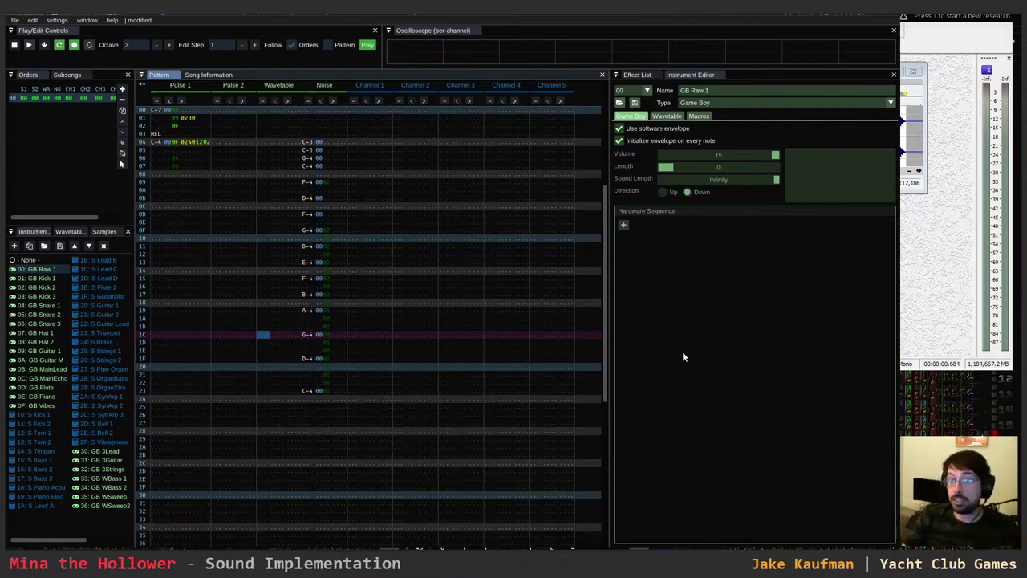
{"action": "key", "text": "Home"}
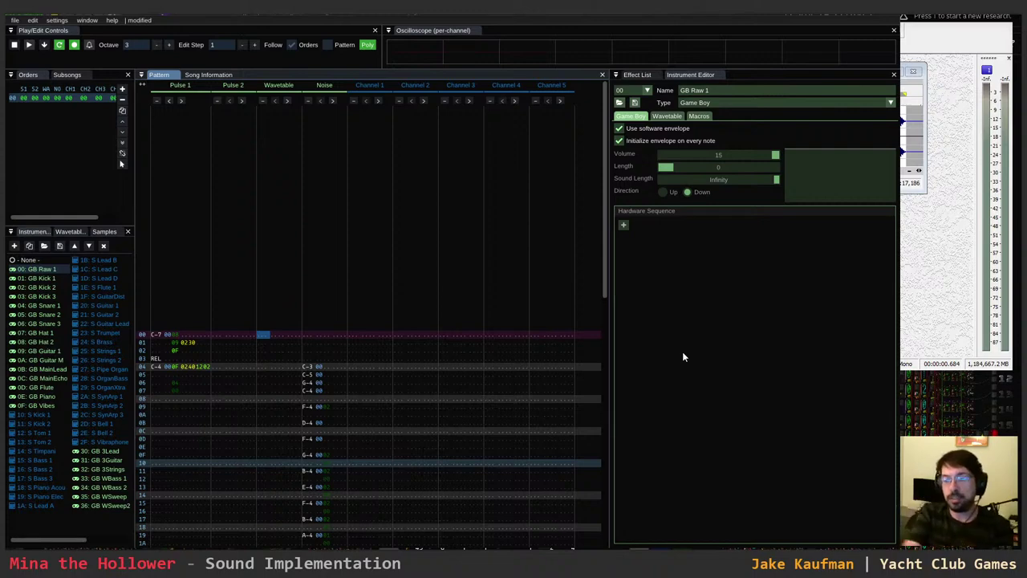
{"action": "key", "text": "Page_Down"}
{"action": "key", "text": "Page_Down"}
{"action": "key", "text": "Page_Down"}
{"action": "key", "text": "Home"}
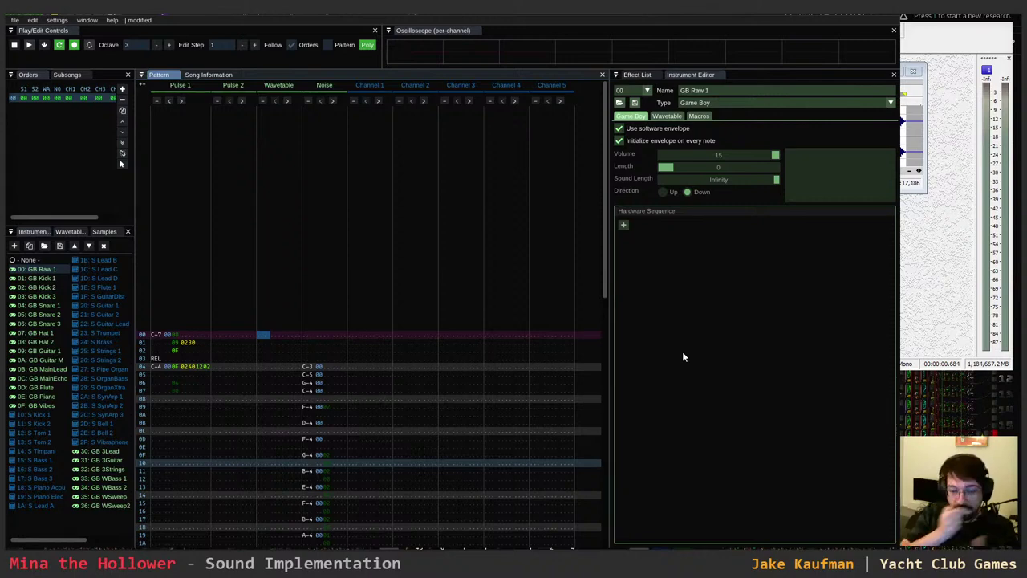
{"action": "key", "text": "Right"}
{"action": "key", "text": "Right"}
{"action": "key", "text": "Right"}
{"action": "key", "text": "Right"}
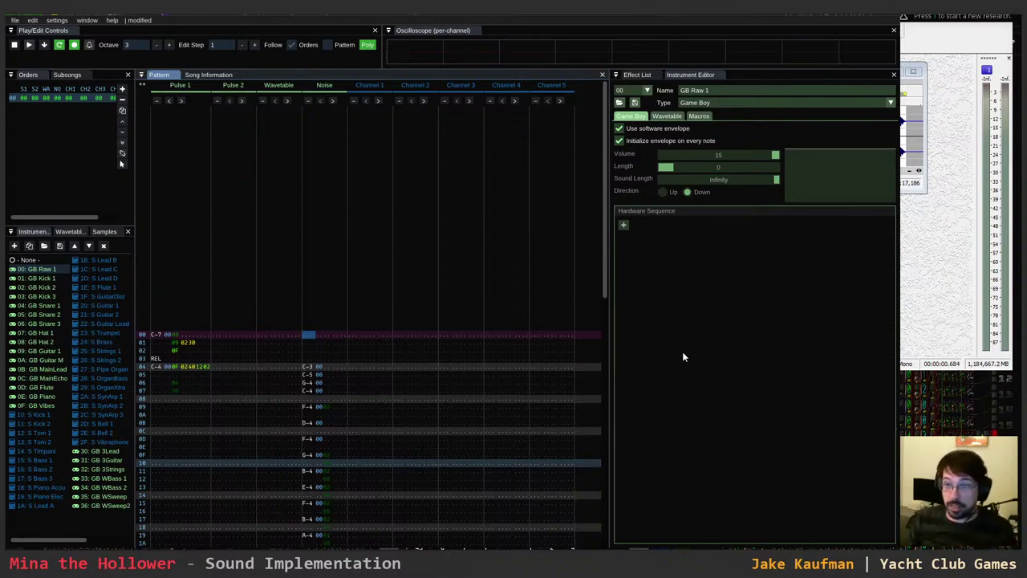
{"action": "key", "text": "End"}
{"action": "key", "text": "Home"}
{"action": "key", "text": "Home"}
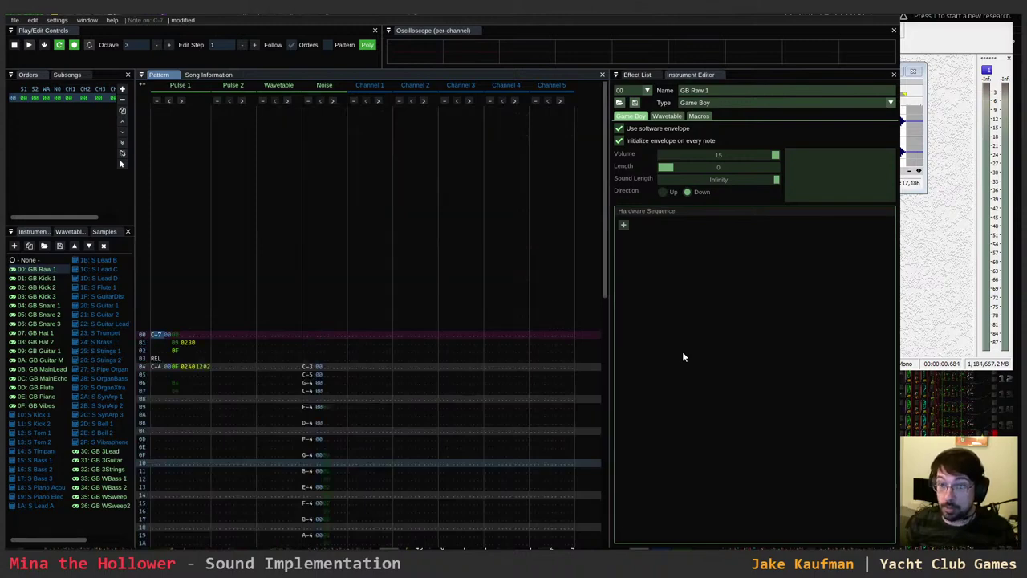
- Replay the pattern from row 00
{"action": "key", "text": "Up"}
{"action": "key", "text": "Down"}
{"action": "key", "text": "Page_Down"}
{"action": "key", "text": "Page_Up"}
{"action": "key", "text": "Return"}
{"action": "key", "text": "Return"}
- Raise the octave to 5 and enter a D-7 note with instrument 00 on row 04 of Pulse 2
{"action": "key", "text": "Tab"}
{"action": "key", "text": "Down"}
{"action": "key", "text": "Down"}
{"action": "key", "text": "Down"}
{"action": "key", "text": "Down"}
{"action": "key", "text": "Down"}
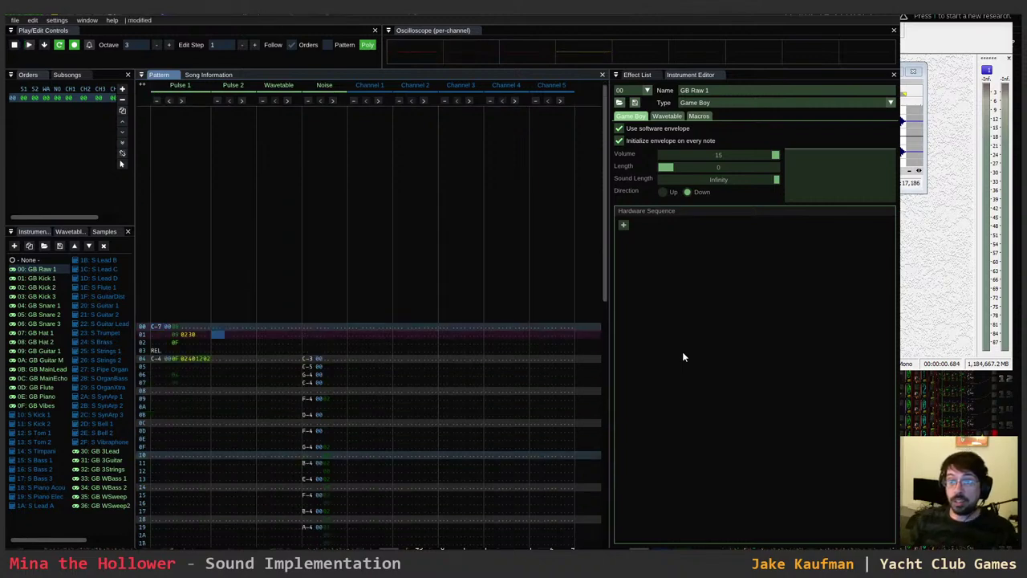
{"action": "key", "text": "Up"}
{"action": "key", "text": "t"}
{"action": "key", "text": "Up"}
{"action": "key", "text": "KP_Multiply"}
{"action": "key", "text": "KP_Multiply"}
{"action": "key", "text": "t"}
{"action": "key", "text": "Up"}
{"action": "key", "text": "o"}
{"action": "key", "text": "Up"}
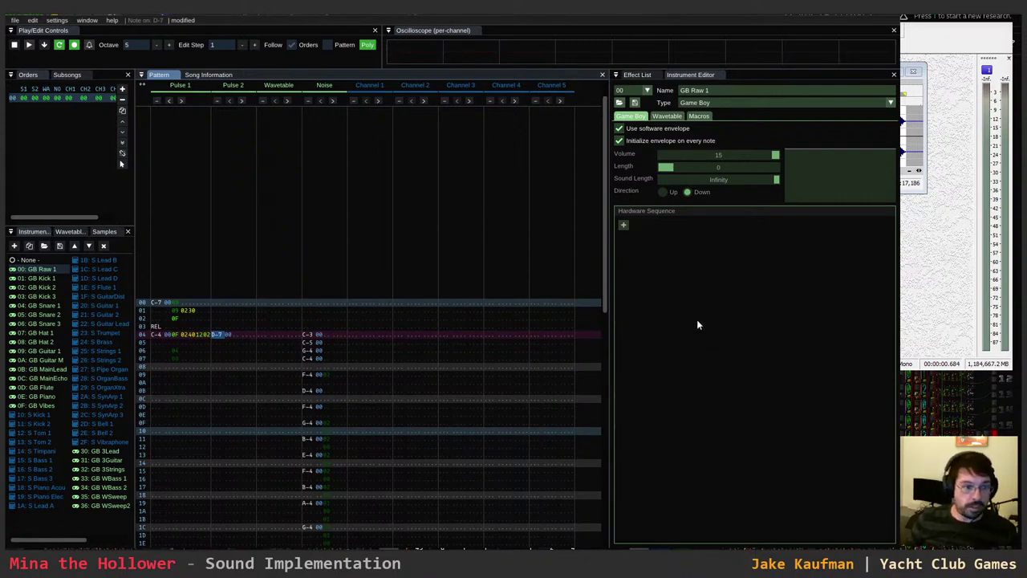
{"action": "left_click", "coordinate": [261, 335]}
{"action": "left_click", "coordinate": [220, 334]}
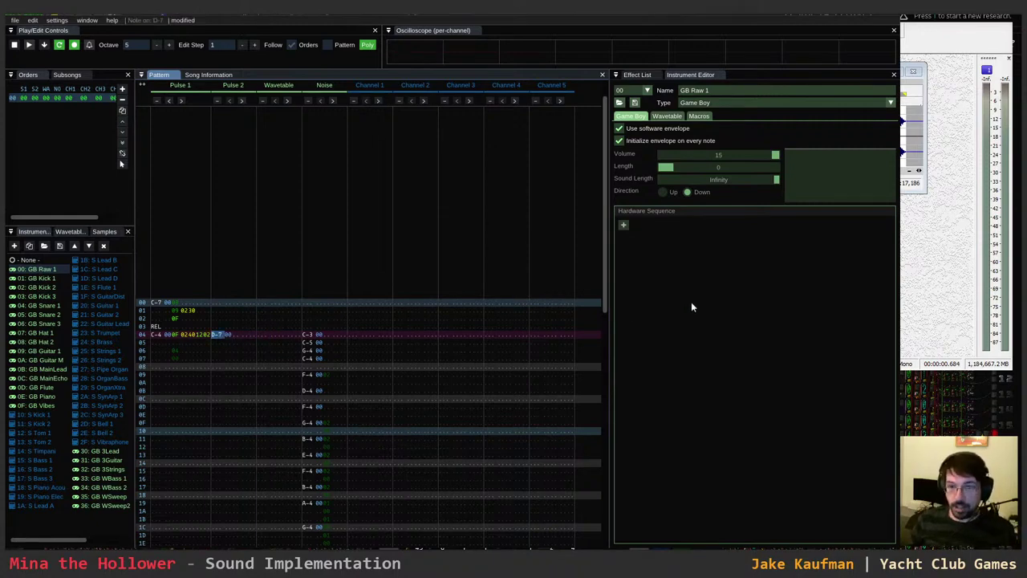
- Add a pitch slide up effect, 01, to the Pulse 2 note on row 04
{"action": "key", "text": "Right"}
{"action": "key", "text": "Right"}
{"action": "type", "text": "024"}
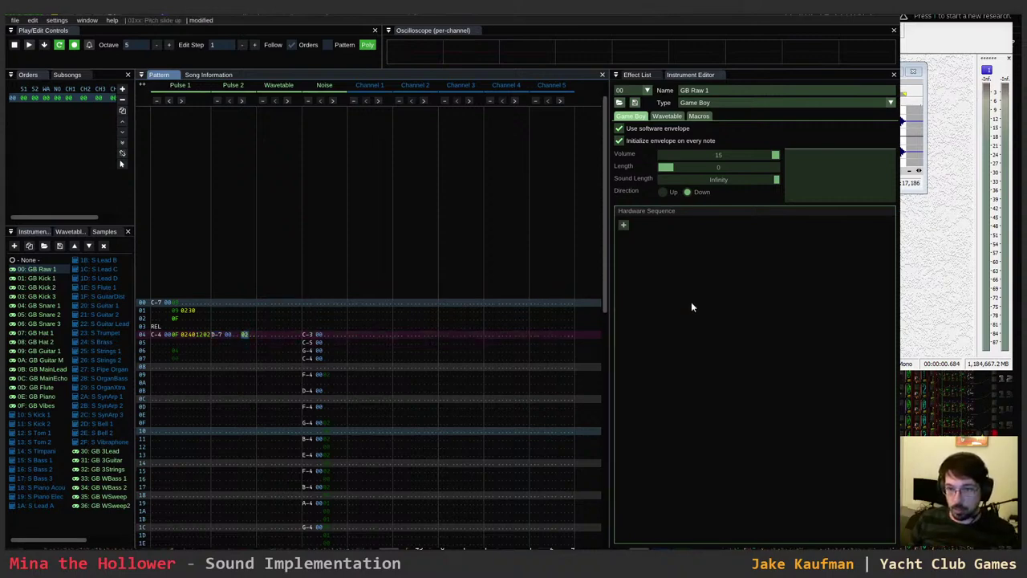
{"action": "type", "text": "01.."}
{"action": "key", "text": "Down"}
{"action": "key", "text": "Up"}
{"action": "key", "text": "Right"}
{"action": "key", "text": "Down"}
{"action": "key", "text": "Left"}
{"action": "key", "text": "Left"}
- At octave 6, enter Pulse 2 notes D-7 on rows 06, 08 and 0C, and D#7 on rows 0A and 0E
{"action": "key", "text": "Left"}
{"action": "key", "text": "Down"}
{"action": "key", "text": "w"}
{"action": "key", "text": "Down"}
{"action": "key", "text": "3"}
{"action": "key", "text": "Down"}
{"action": "key", "text": "Up"}
{"action": "key", "text": "Up"}
{"action": "key", "text": "Up"}
{"action": "key", "text": "Up"}
{"action": "key", "text": "KP_Multiply"}
{"action": "key", "text": "w"}
{"action": "key", "text": "Down"}
{"action": "key", "text": "w"}
{"action": "key", "text": "Down"}
{"action": "key", "text": "3"}
{"action": "key", "text": "Down"}
{"action": "key", "text": "w"}
{"action": "key", "text": "Down"}
{"action": "key", "text": "3"}
{"action": "key", "text": "Down"}
{"action": "key", "text": "Down"}
{"action": "key", "text": "3"}
{"action": "key", "text": "Down"}
{"action": "key", "text": "Up"}
{"action": "key", "text": "Up"}
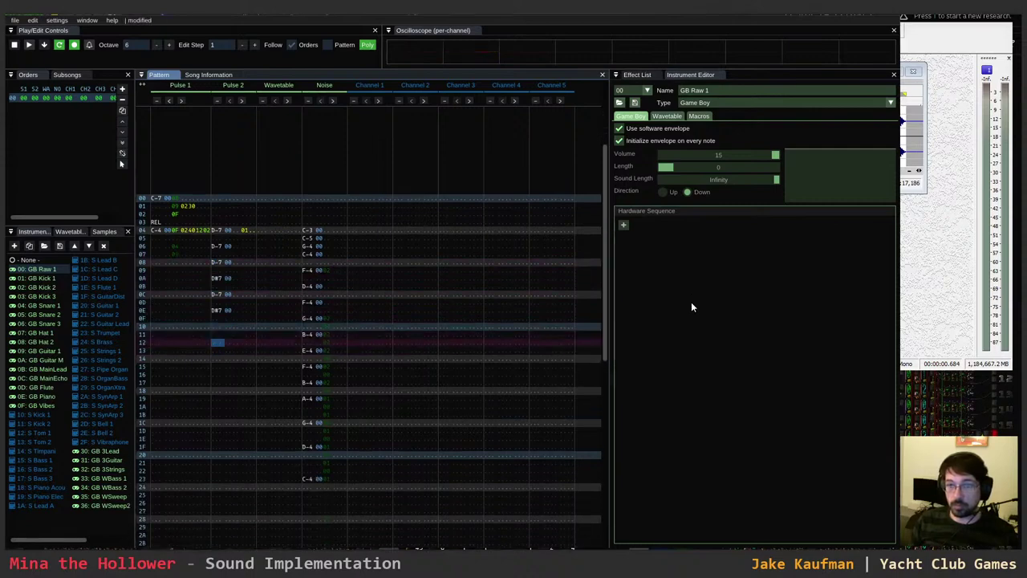
- Continue the Pulse 2 line with D#7 on row 10, E-7 on rows 12 and 14, and F-7 on row 16
{"action": "key", "text": "Delete"}
{"action": "key", "text": "Up"}
{"action": "key", "text": "3"}
{"action": "key", "text": "Down"}
{"action": "key", "text": "e"}
{"action": "key", "text": "Down"}
{"action": "key", "text": "e"}
{"action": "key", "text": "Down"}
{"action": "key", "text": "Down"}
{"action": "key", "text": "r"}
- Set the slide effect on Pulse 2 row 04 to 0110 and play the pattern
{"action": "key", "text": "Right"}
{"action": "key", "text": "Up"}
{"action": "key", "text": "Page_Up"}
{"action": "key", "text": "Up"}
{"action": "key", "text": "Up"}
{"action": "key", "text": "Right"}
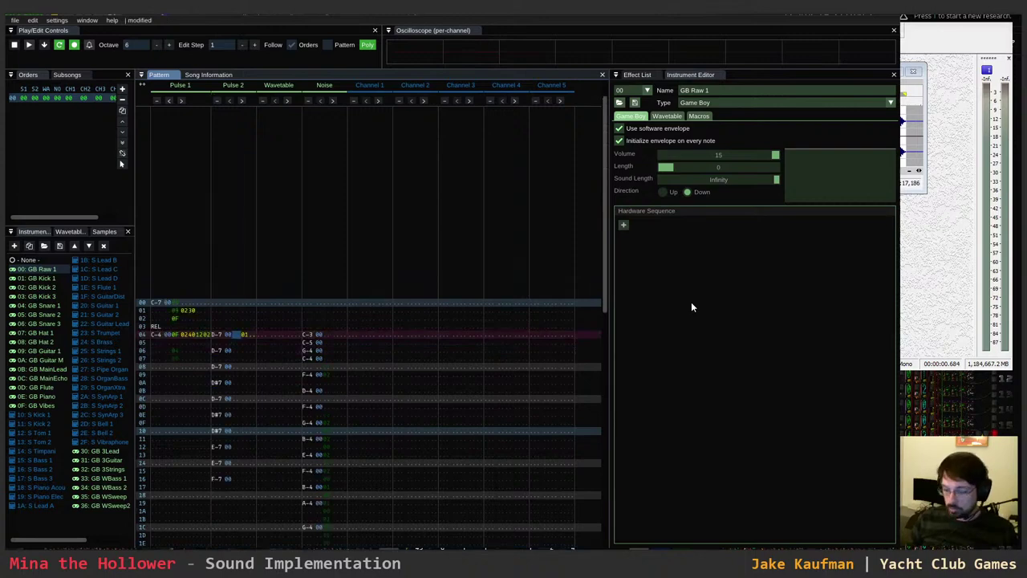
{"action": "key", "text": "Return"}
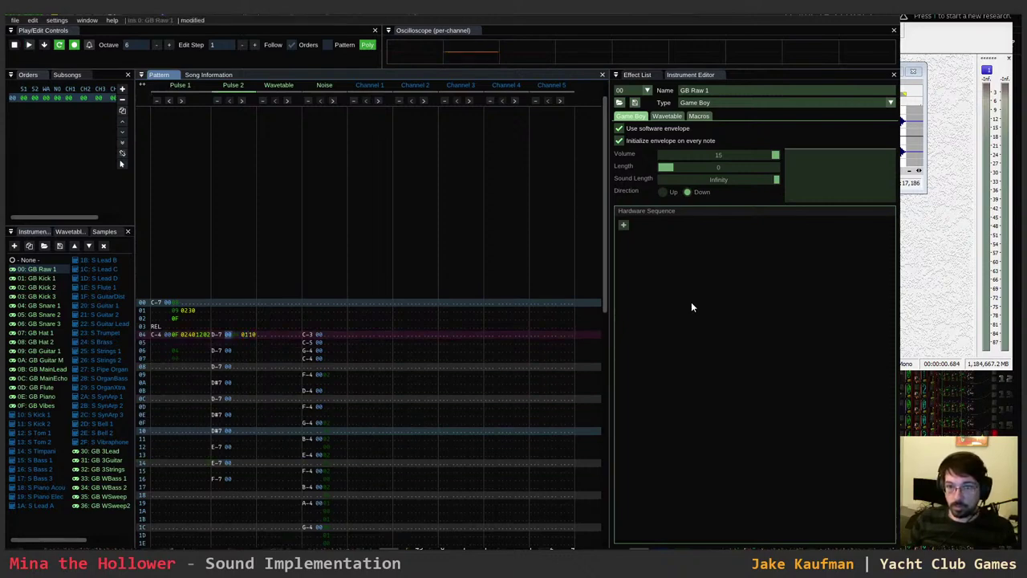
{"action": "key", "text": "Return"}
- Fill in the Pulse 2 volume column from row 05 through row 12
{"action": "key", "text": "Down"}
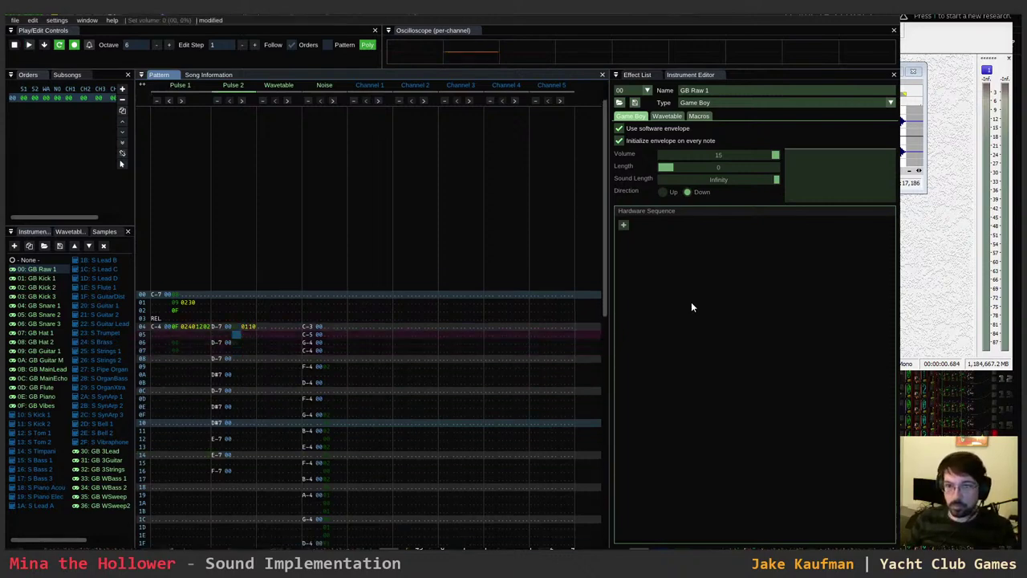
{"action": "key", "text": "Down"}
{"action": "key", "text": "Down"}
{"action": "key", "text": "Down"}
{"action": "key", "text": "Down"}
{"action": "key", "text": "Down"}
{"action": "key", "text": "Down"}
{"action": "key", "text": "Down"}
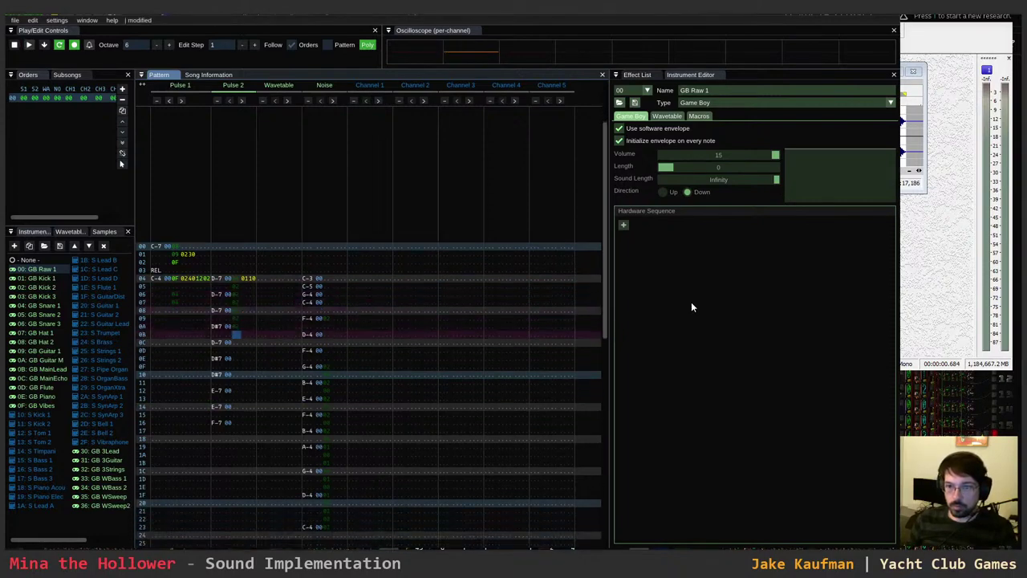
{"action": "key", "text": "Down"}
{"action": "key", "text": "Down"}
{"action": "key", "text": "Down"}
{"action": "key", "text": "Down"}
{"action": "key", "text": "Down"}
{"action": "key", "text": "Down"}
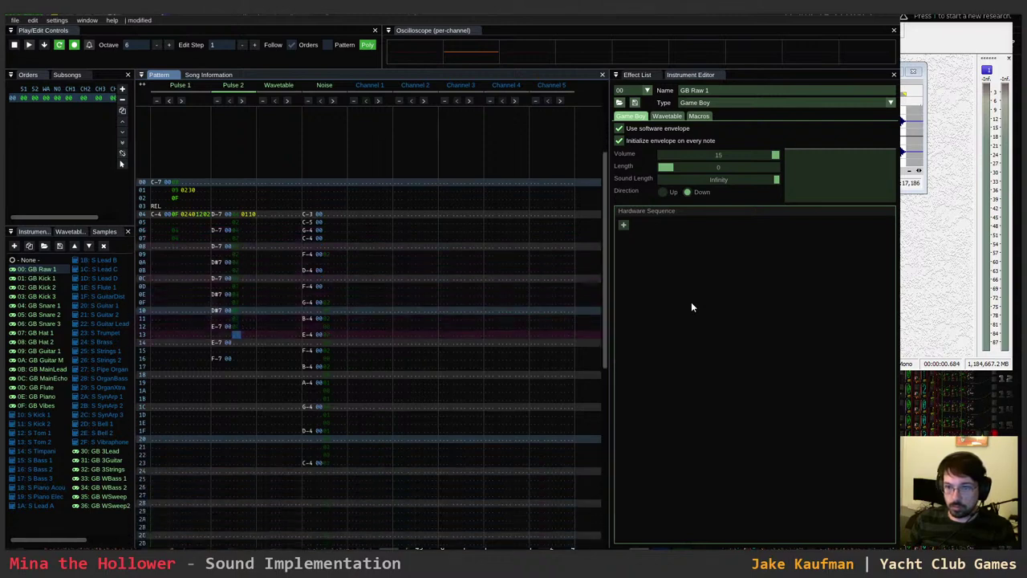
- Extend the Pulse 2 volumes from row 13 to row 1E and play the pattern
{"action": "key", "text": "Down"}
{"action": "key", "text": "Down"}
{"action": "key", "text": "Down"}
{"action": "key", "text": "Down"}
{"action": "key", "text": "Down"}
{"action": "key", "text": "Down"}
{"action": "key", "text": "Down"}
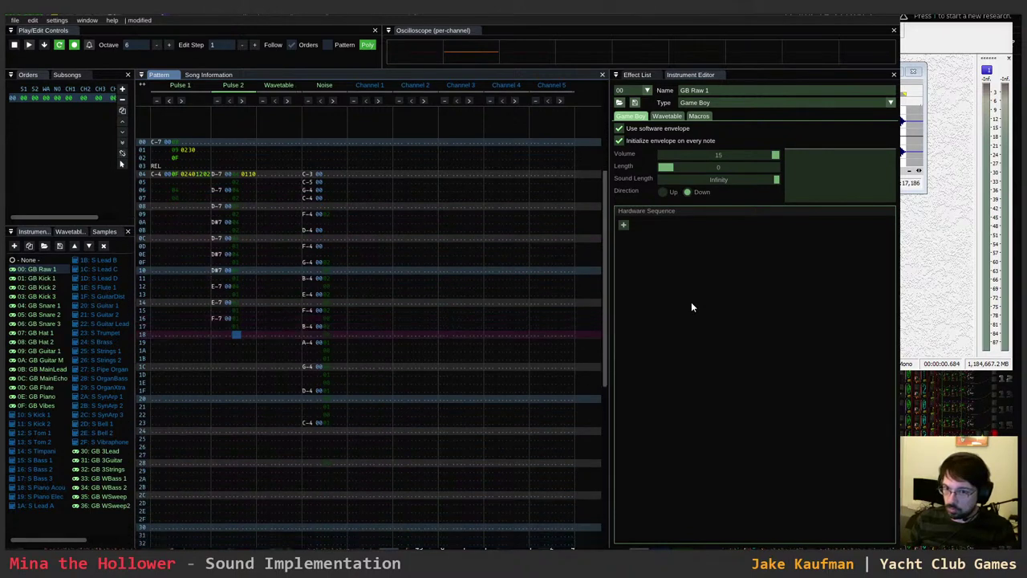
{"action": "key", "text": "Down"}
{"action": "key", "text": "Down"}
{"action": "key", "text": "Down"}
{"action": "key", "text": "Down"}
{"action": "key", "text": "Down"}
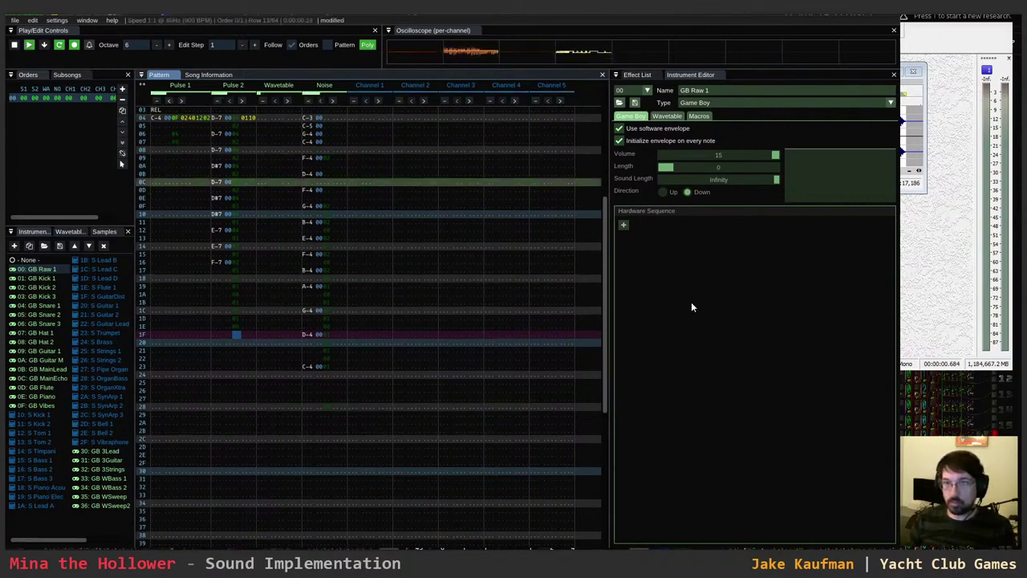
- Add the effect 1201 to row 03 of Pulse 2 and replay the pattern
{"action": "key", "text": "Home"}
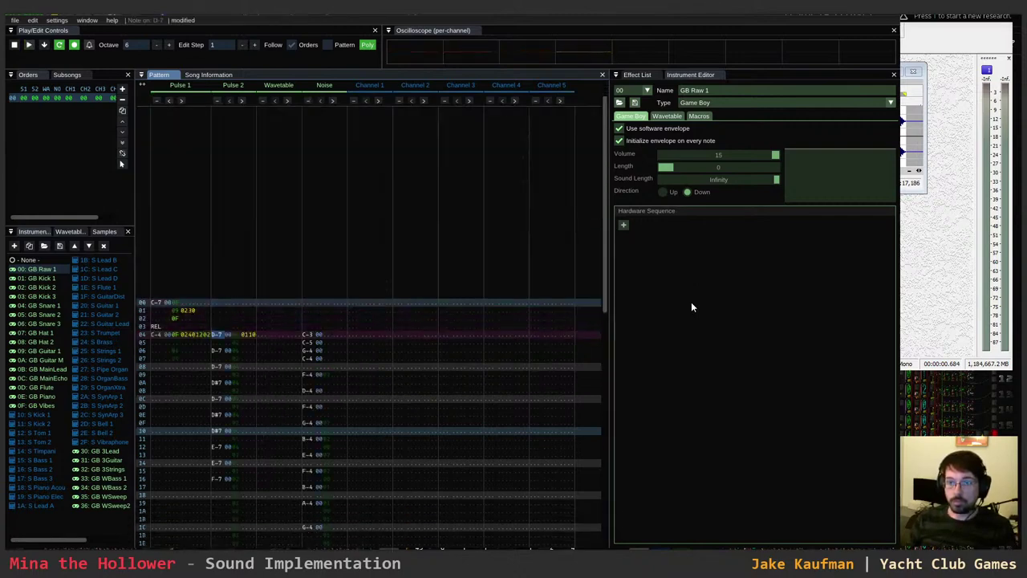
{"action": "type", "text": "1201"}
{"action": "key", "text": "Up"}
{"action": "key", "text": "Return"}
- Clear the Pulse 2 entries from row 10 through row 20
{"action": "key", "text": "Left"}
{"action": "key", "text": "Down"}
{"action": "key", "text": "Down"}
{"action": "key", "text": "Down"}
{"action": "key", "text": "Down"}
{"action": "key", "text": "Down"}
{"action": "key", "text": "Down"}
{"action": "key", "text": "Down"}
{"action": "key", "text": "Down"}
{"action": "key", "text": "Down"}
{"action": "key", "text": "Down"}
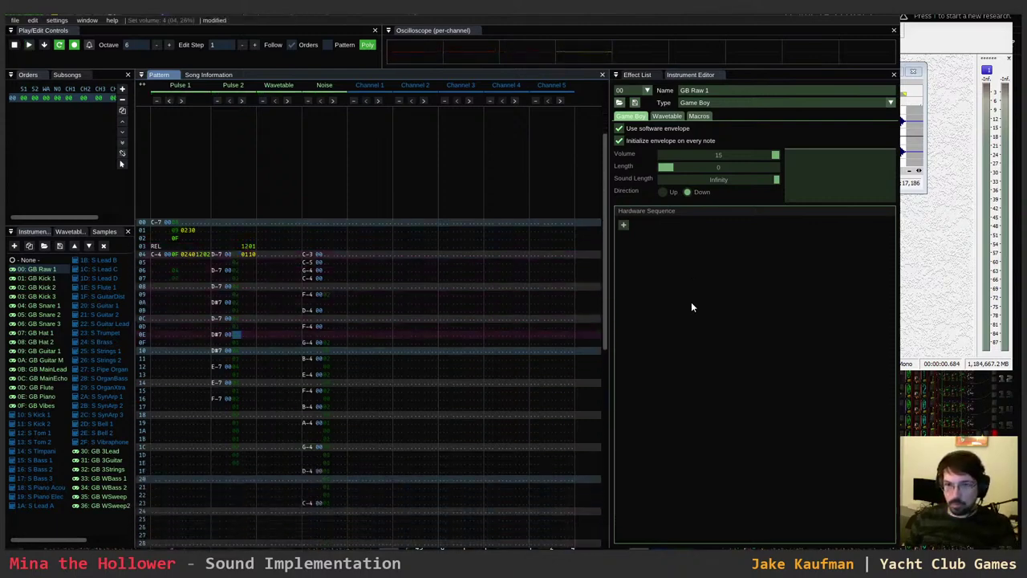
{"action": "key", "text": "Down"}
{"action": "key", "text": "Down"}
{"action": "key", "text": "Return"}
{"action": "key", "text": "Return"}
{"action": "key", "text": "Return"}
{"action": "key", "text": "Return"}
{"action": "key", "text": "Up"}
{"action": "key", "text": "Up"}
{"action": "key", "text": "Down"}
{"action": "key", "text": "Down"}
{"action": "key", "text": "Down"}
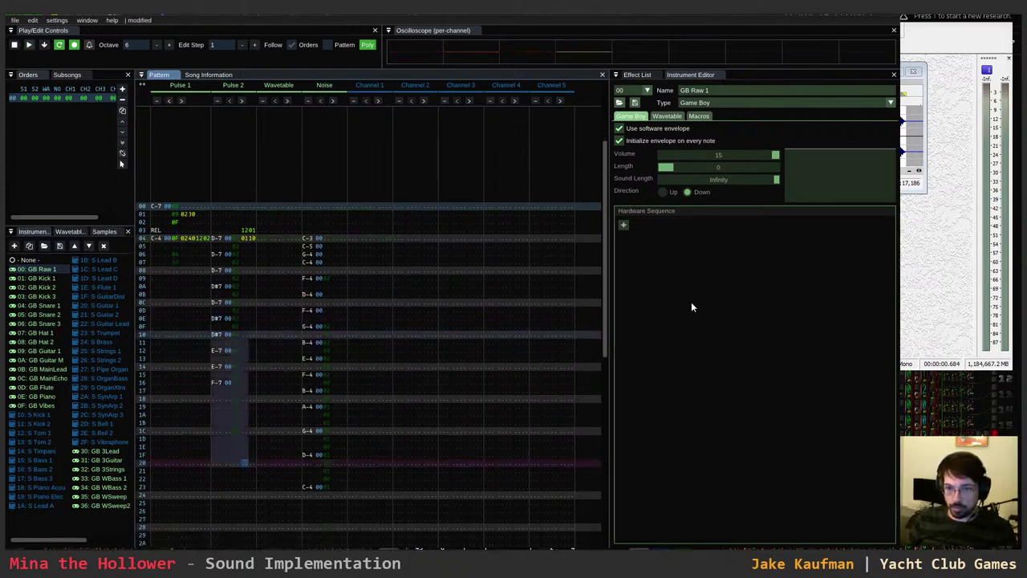
{"action": "key", "text": "ctrl+z"}
{"action": "key", "text": "ctrl+z"}
{"action": "key", "text": "ctrl+z"}
{"action": "key", "text": "ctrl+z"}
{"action": "key", "text": "ctrl+z"}
{"action": "key", "text": "ctrl+z"}
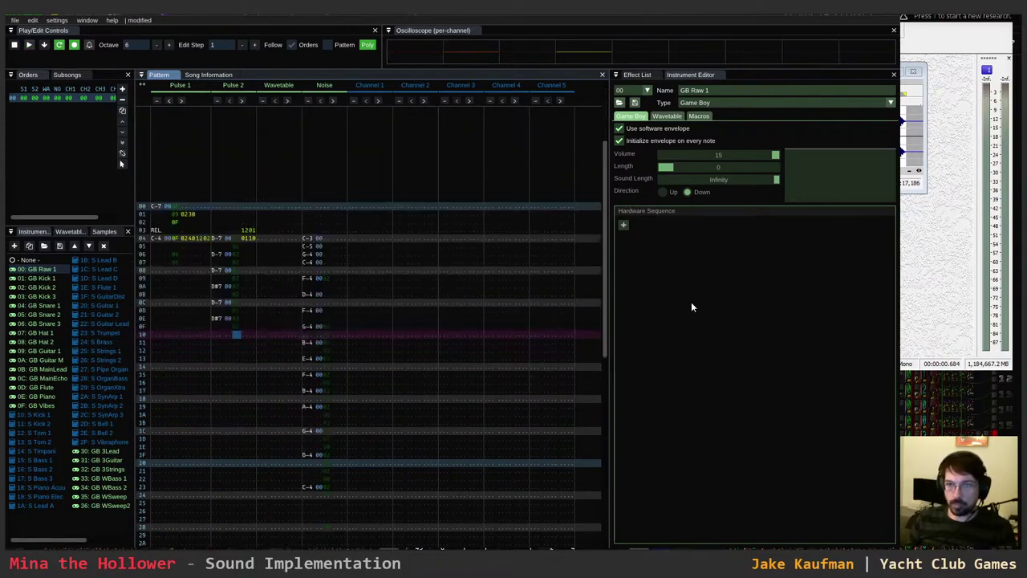
- Rewrite the Pulse 2 volumes from row 05 through row 12 and play the pattern
{"action": "key", "text": "Up"}
{"action": "key", "text": "Up"}
{"action": "key", "text": "Up"}
{"action": "key", "text": "Up"}
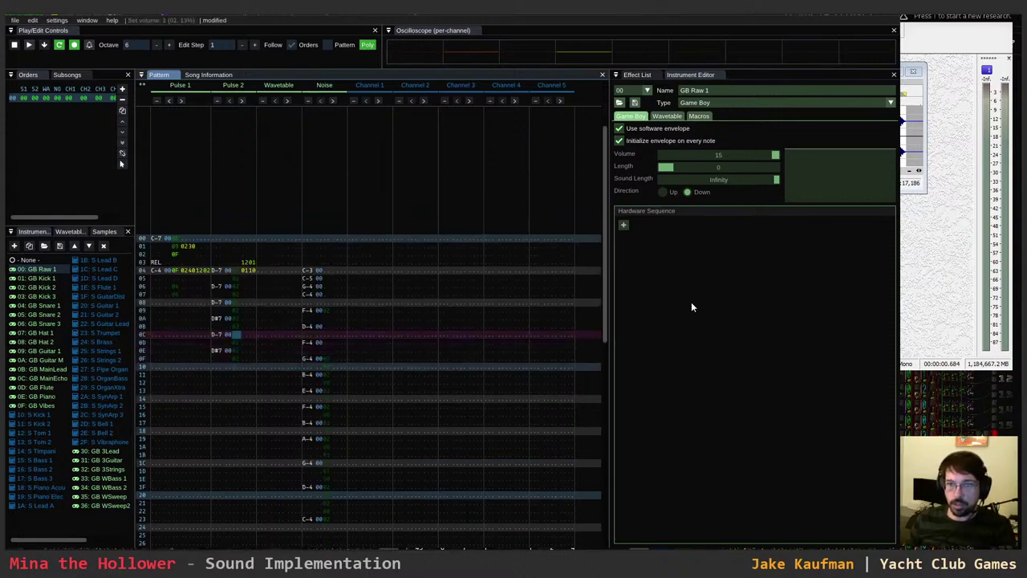
{"action": "key", "text": "Up"}
{"action": "key", "text": "Up"}
{"action": "key", "text": "Up"}
{"action": "key", "text": "Up"}
{"action": "key", "text": "Up"}
{"action": "key", "text": "Up"}
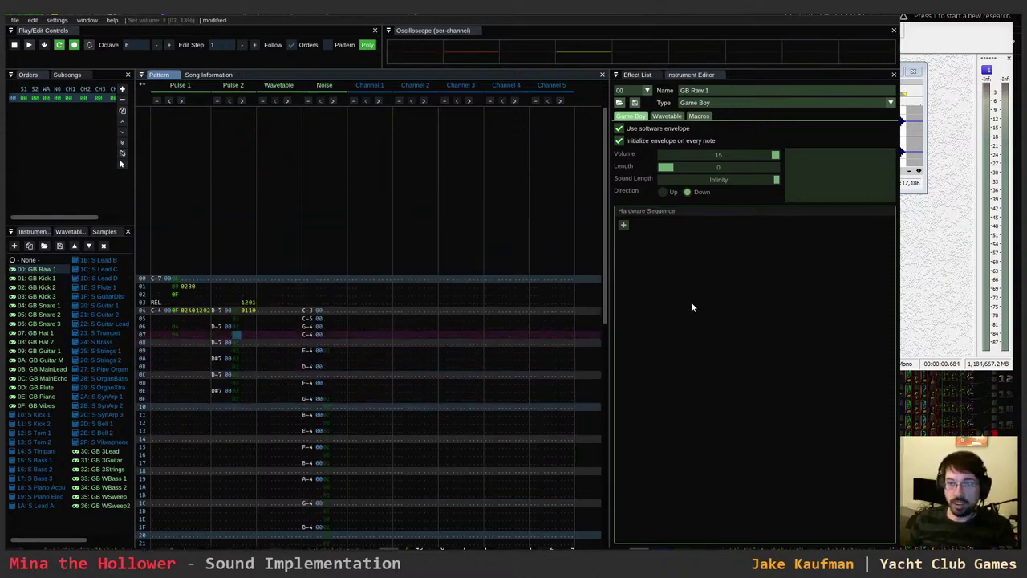
{"action": "key", "text": "Up"}
{"action": "key", "text": "Up"}
{"action": "key", "text": "Down"}
{"action": "key", "text": "Down"}
{"action": "key", "text": "Down"}
{"action": "key", "text": "Down"}
{"action": "key", "text": "Down"}
{"action": "key", "text": "Down"}
{"action": "key", "text": "Down"}
{"action": "key", "text": "Down"}
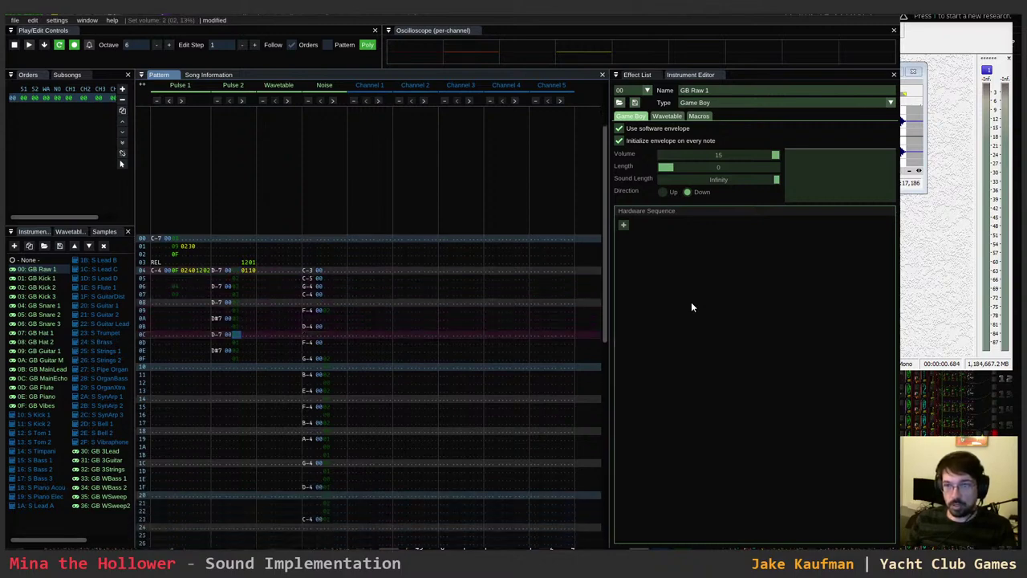
{"action": "key", "text": "Down"}
{"action": "key", "text": "Down"}
{"action": "key", "text": "Down"}
{"action": "key", "text": "Down"}
{"action": "key", "text": "Down"}
{"action": "key", "text": "Down"}
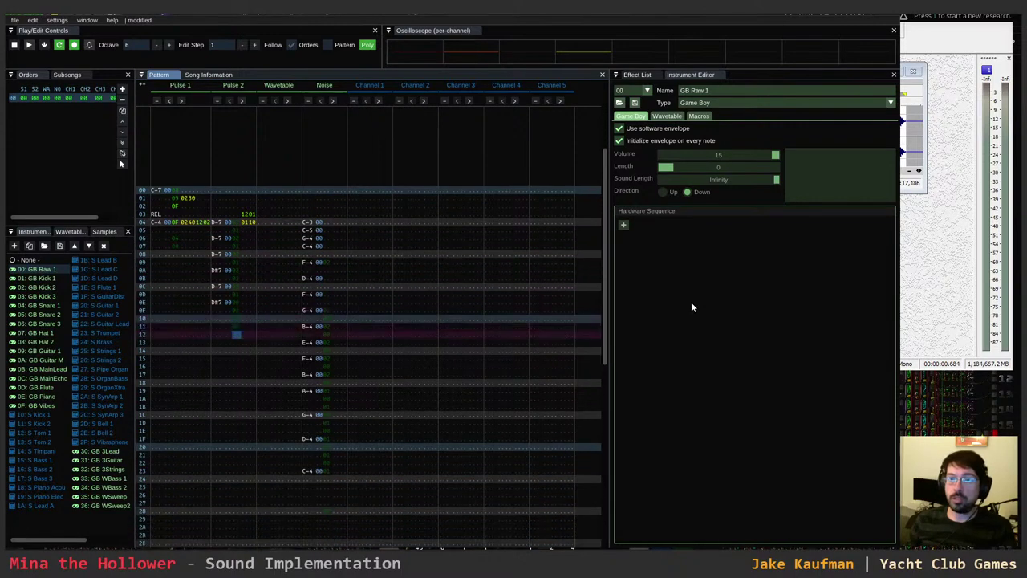
{"action": "key", "text": "Down"}
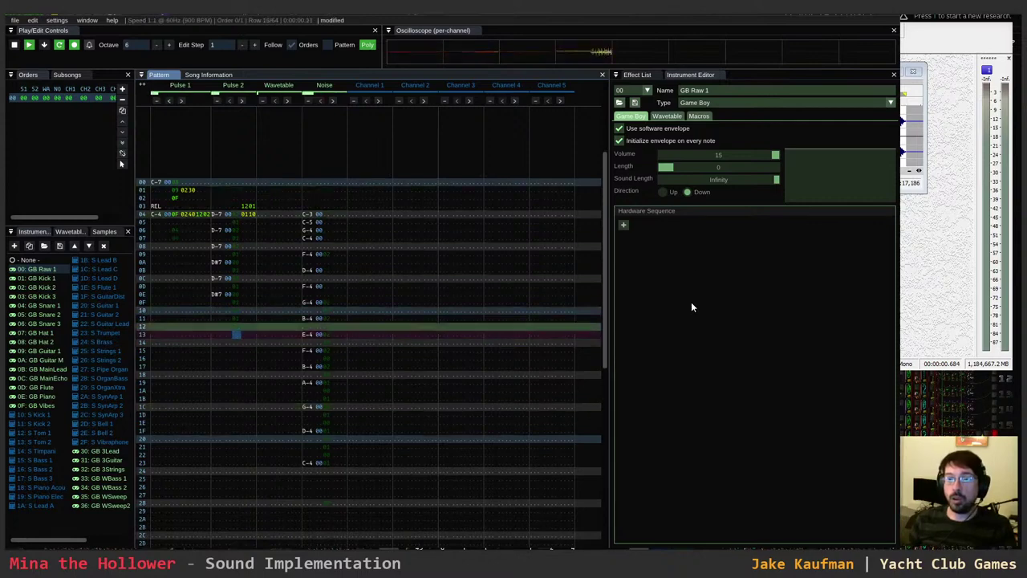
- Insert blank cells at row 04 so the Pulse 2 notes, instruments and volumes start four rows further down, at row 08
{"action": "left_click", "coordinate": [217, 213]}
{"action": "key", "text": "Insert"}
{"action": "key", "text": "Insert"}
{"action": "key", "text": "Insert"}
{"action": "left_click", "coordinate": [229, 334]}
{"action": "key", "text": "Insert"}
{"action": "key", "text": "Insert"}
{"action": "key", "text": "Insert"}
{"action": "key", "text": "Insert"}
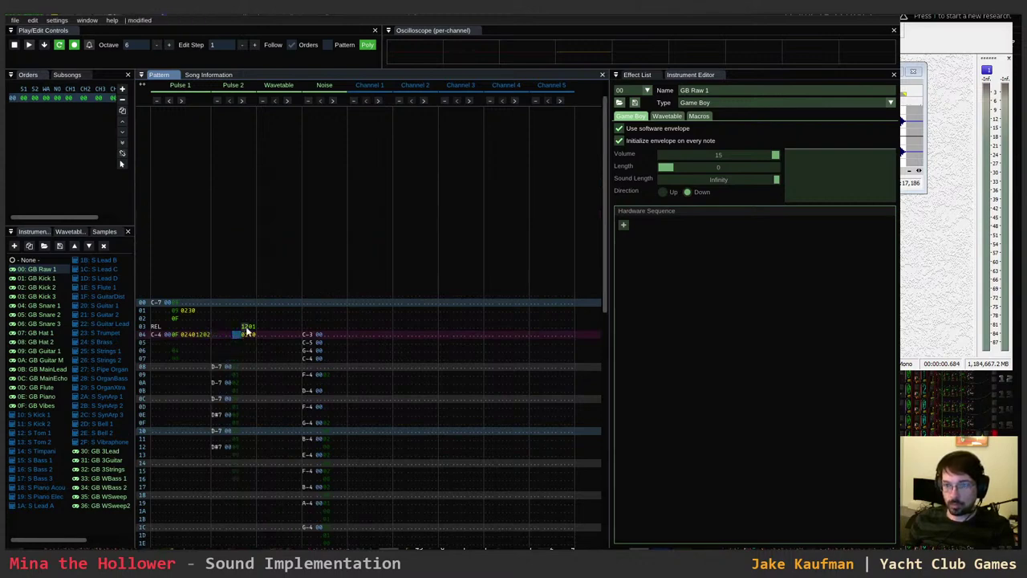
- Shift the Pulse 2 effects and their values down five rows, placing 1201 on row 08 and 0110 on row 09
{"action": "left_click", "coordinate": [245, 328]}
{"action": "key", "text": "Insert"}
{"action": "key", "text": "Insert"}
{"action": "key", "text": "Insert"}
{"action": "key", "text": "Insert"}
{"action": "key", "text": "Insert"}
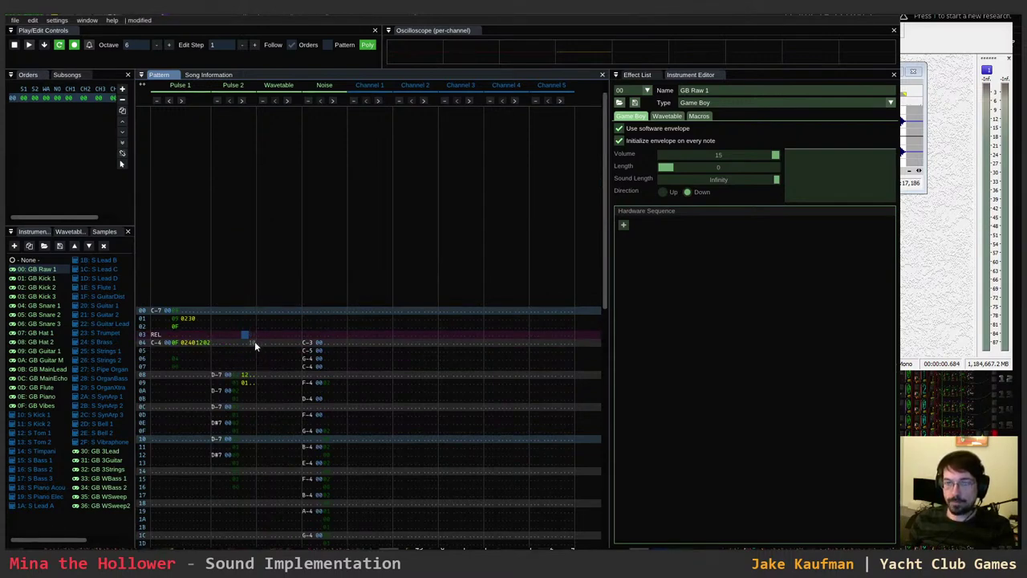
{"action": "left_click", "coordinate": [255, 341]}
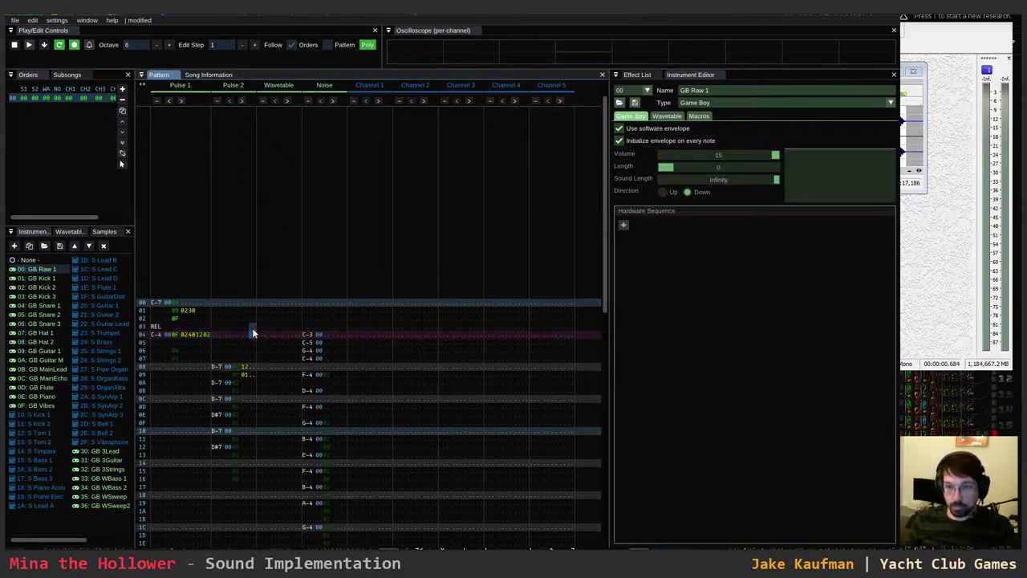
{"action": "left_click", "coordinate": [252, 327]}
{"action": "key", "text": "Insert"}
{"action": "key", "text": "Return"}
{"action": "key", "text": "Return"}
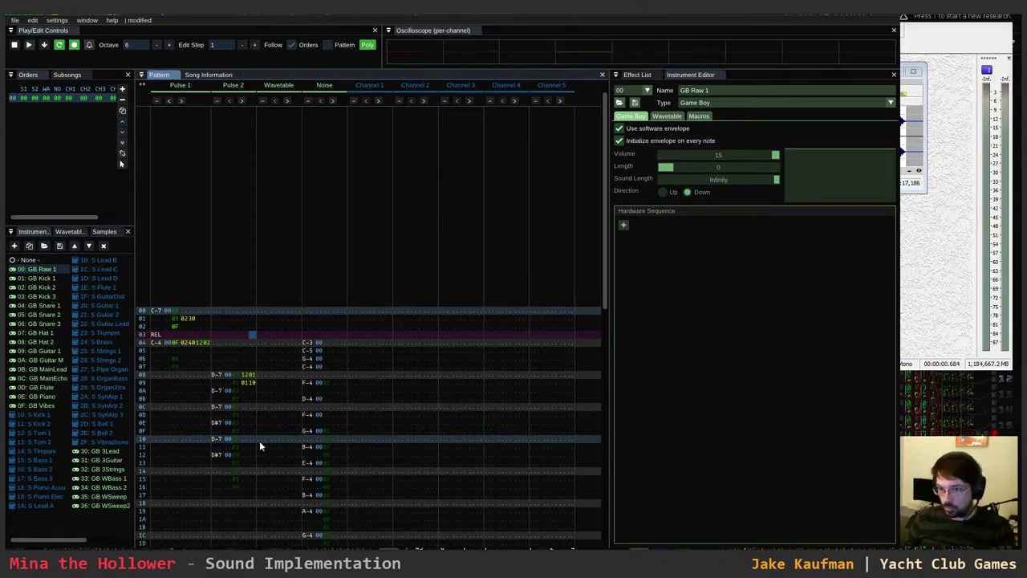
- Add note OFF entries on row 17 of Pulse 2 and row 24 of Noise
{"action": "left_click", "coordinate": [223, 494]}
{"action": "key", "text": "1"}
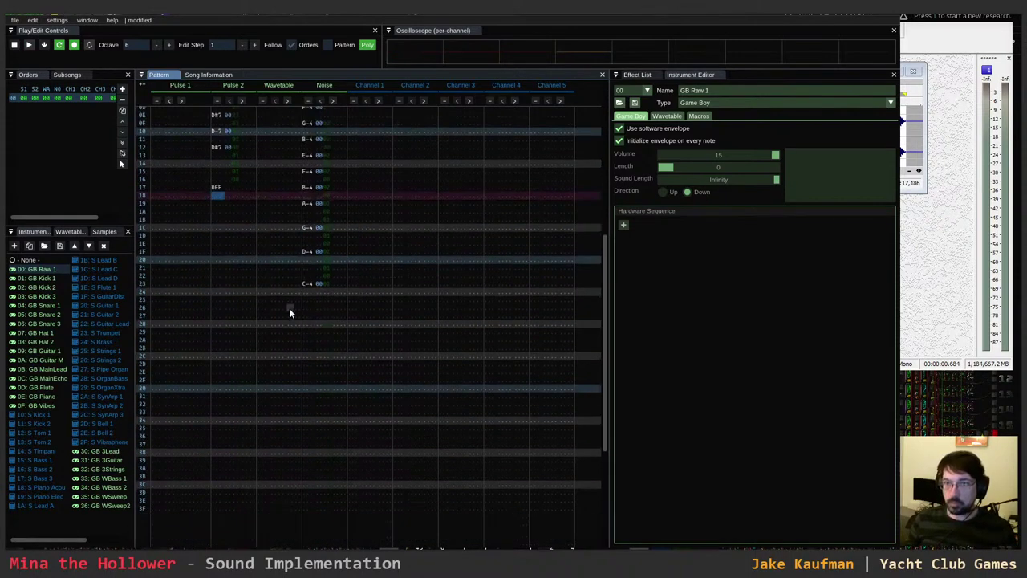
{"action": "left_click", "coordinate": [310, 294]}
{"action": "key", "text": "1"}
{"action": "scroll", "coordinate": [361, 329], "scroll_direction": "up", "scroll_amount": 5}
{"action": "scroll", "coordinate": [357, 332], "scroll_direction": "up", "scroll_amount": 2}
{"action": "scroll", "coordinate": [357, 332], "scroll_direction": "down", "scroll_amount": 4}
{"action": "scroll", "coordinate": [357, 332], "scroll_direction": "up", "scroll_amount": 1}
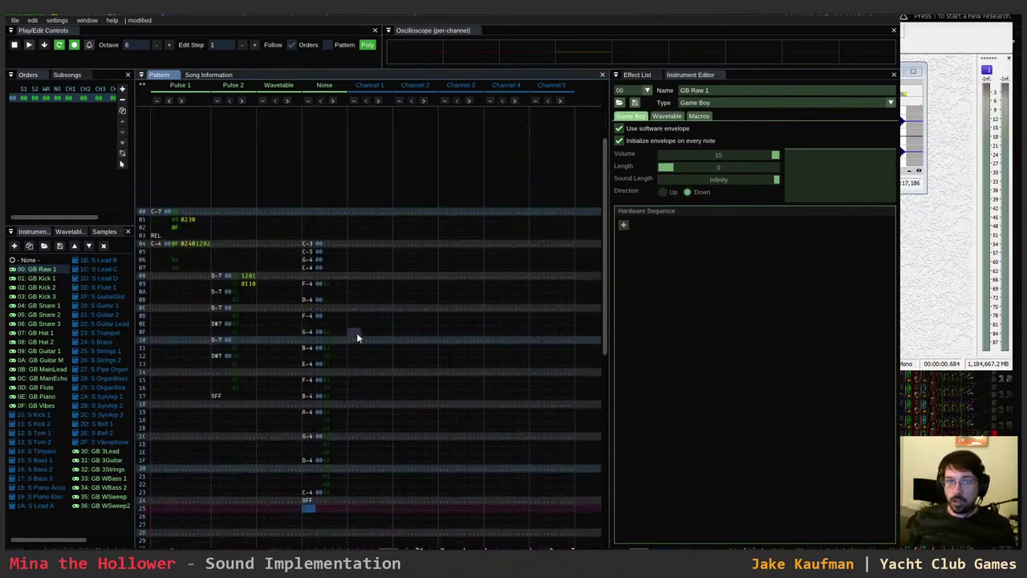
- Adjust the Pulse 2 volumes from row 0A through row 0C and play the pattern
{"action": "left_click", "coordinate": [237, 291]}
{"action": "scroll", "coordinate": [265, 277], "scroll_direction": "up", "scroll_amount": 2}
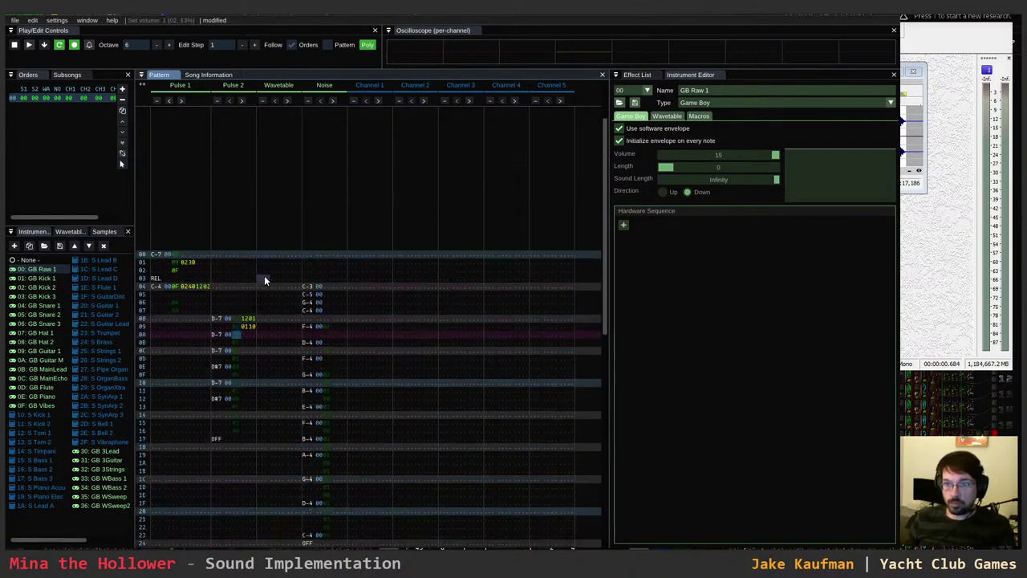
{"action": "scroll", "coordinate": [265, 279], "scroll_direction": "down", "scroll_amount": 2}
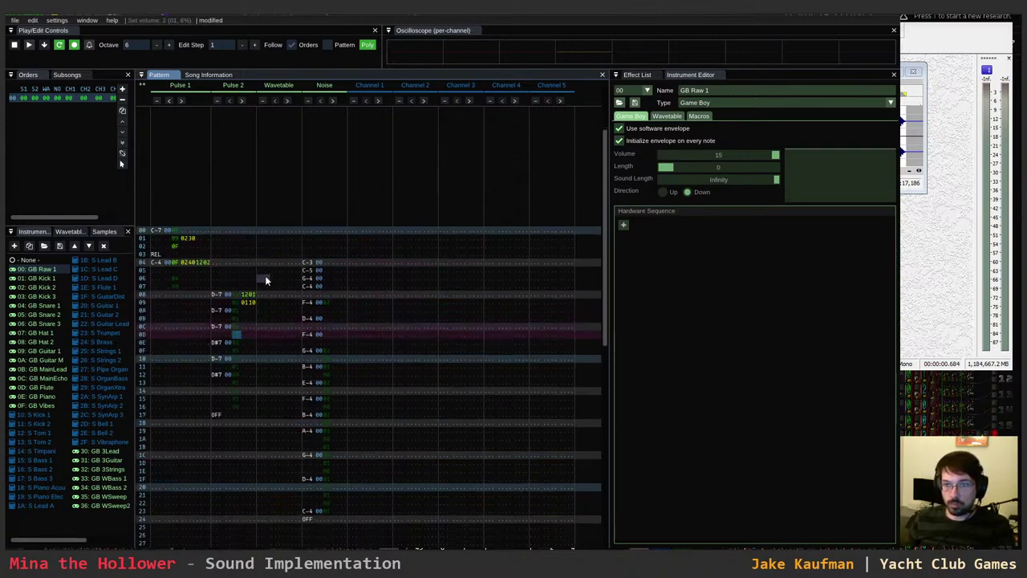
{"action": "key", "text": "Return"}
{"action": "key", "text": "Return"}
- Transpose the Pulse 2 notes from row 08 onward down two octaves to D-5 and D#5, and play the pattern
{"action": "key", "text": "Left"}
{"action": "key", "text": "Left"}
{"action": "key", "text": "Up"}
{"action": "key", "text": "Up"}
{"action": "key", "text": "Up"}
{"action": "key", "text": "Up"}
{"action": "key", "text": "Up"}
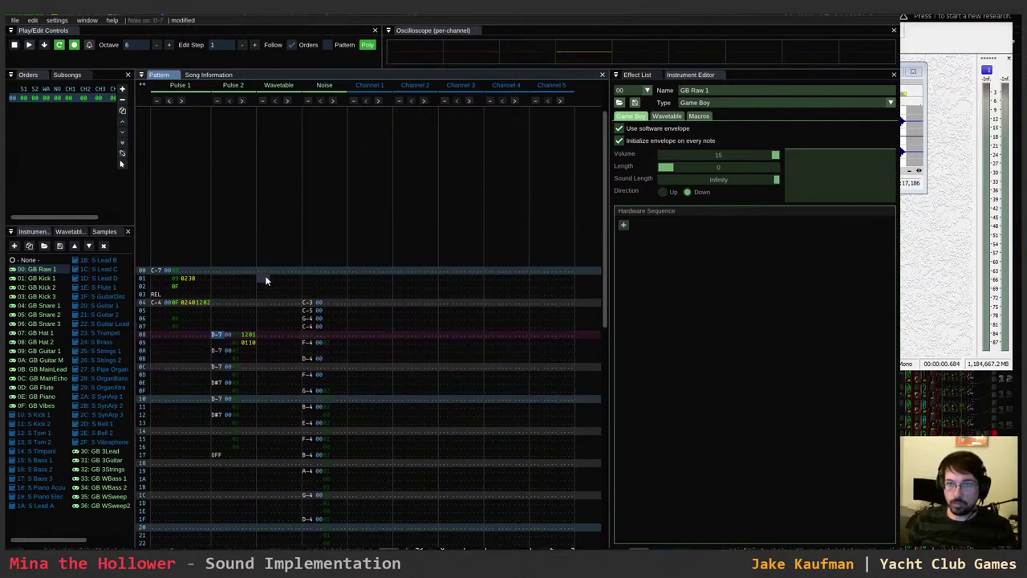
{"action": "key", "text": "shift+Page_Down"}
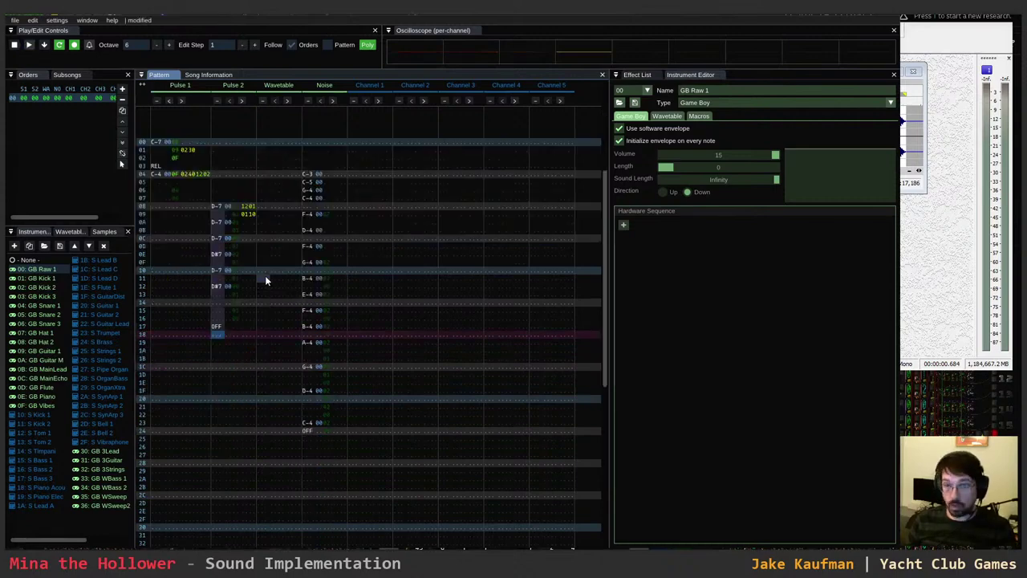
{"action": "key", "text": "Return"}
{"action": "key", "text": "Return"}
{"action": "key", "text": "Return"}
{"action": "key", "text": "Return"}
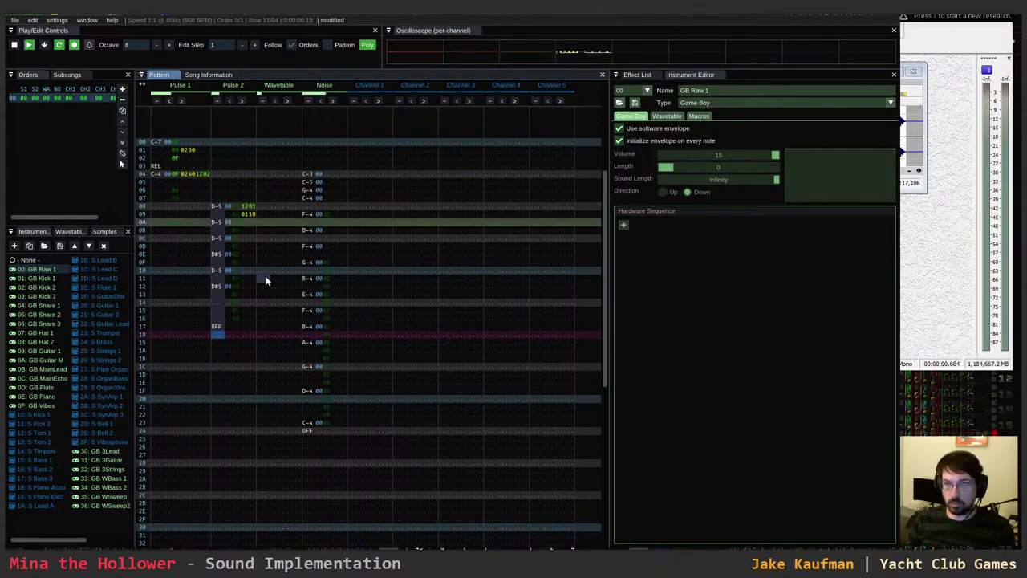
- Adjust the Pulse 2 volumes again from row 0A to the end of the phrase
{"action": "key", "text": "Return"}
{"action": "key", "text": "Return"}
{"action": "key", "text": "Page_Up"}
{"action": "key", "text": "Page_Down"}
{"action": "key", "text": "Page_Up"}
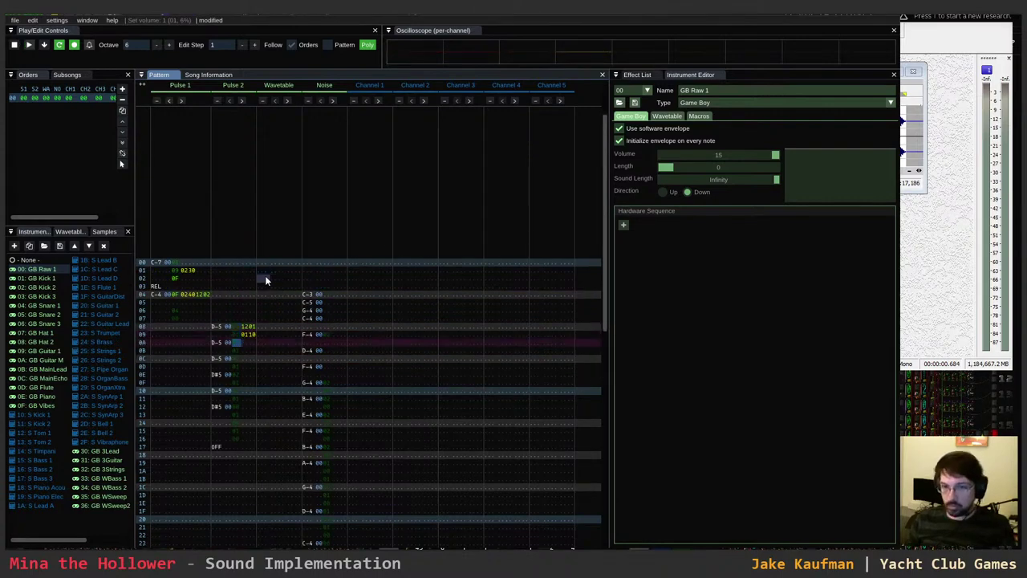
{"action": "scroll", "coordinate": [265, 280], "scroll_direction": "down", "scroll_amount": 2}
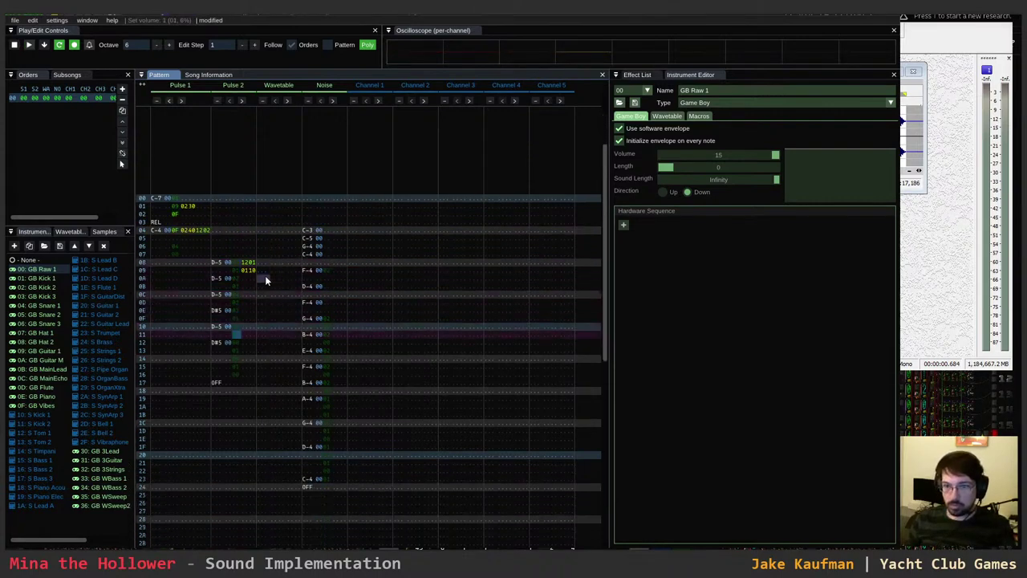
{"action": "key", "text": "Page_Down"}
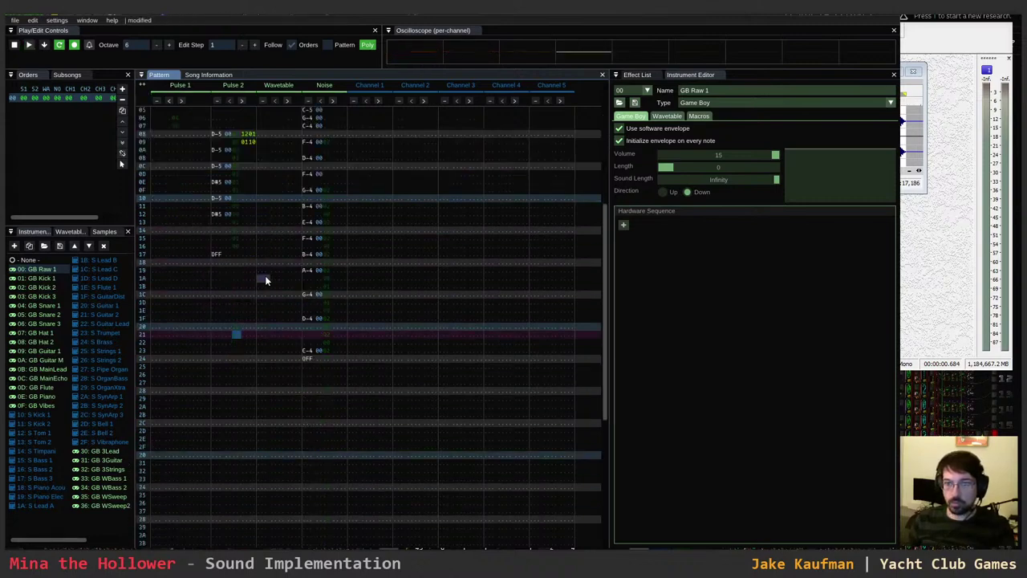
- Check the end of the Noise channel and its volume column around row 18, and listen to the pattern
{"action": "key", "text": "Right"}
{"action": "key", "text": "Right"}
{"action": "key", "text": "Right"}
{"action": "key", "text": "Right"}
{"action": "key", "text": "Right"}
{"action": "key", "text": "Right"}
{"action": "key", "text": "Right"}
{"action": "key", "text": "Right"}
{"action": "key", "text": "Down"}
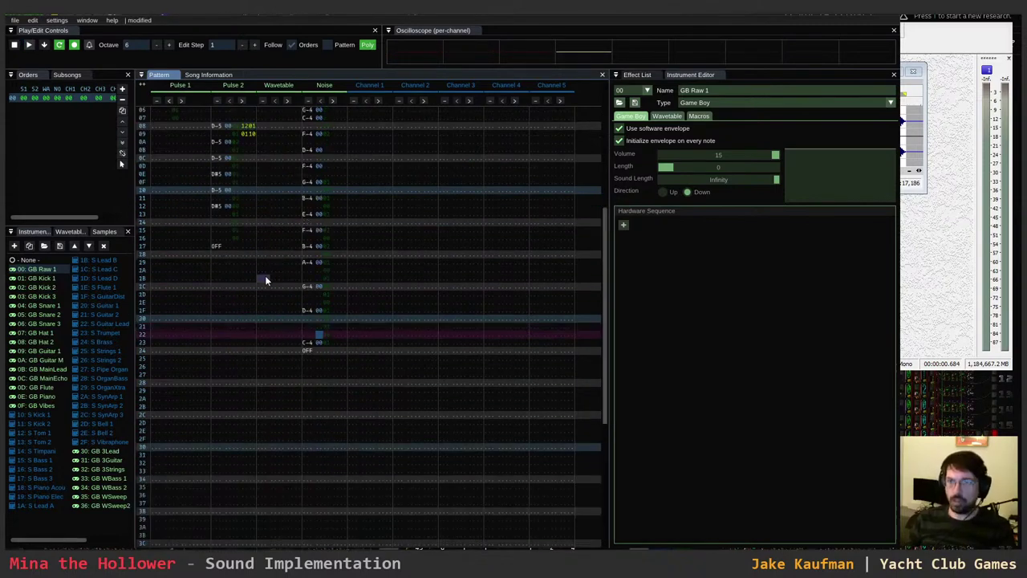
{"action": "key", "text": "Left"}
{"action": "key", "text": "Left"}
{"action": "key", "text": "Down"}
{"action": "key", "text": "Right"}
{"action": "key", "text": "Down"}
{"action": "key", "text": "Down"}
{"action": "key", "text": "Right"}
{"action": "key", "text": "Return"}
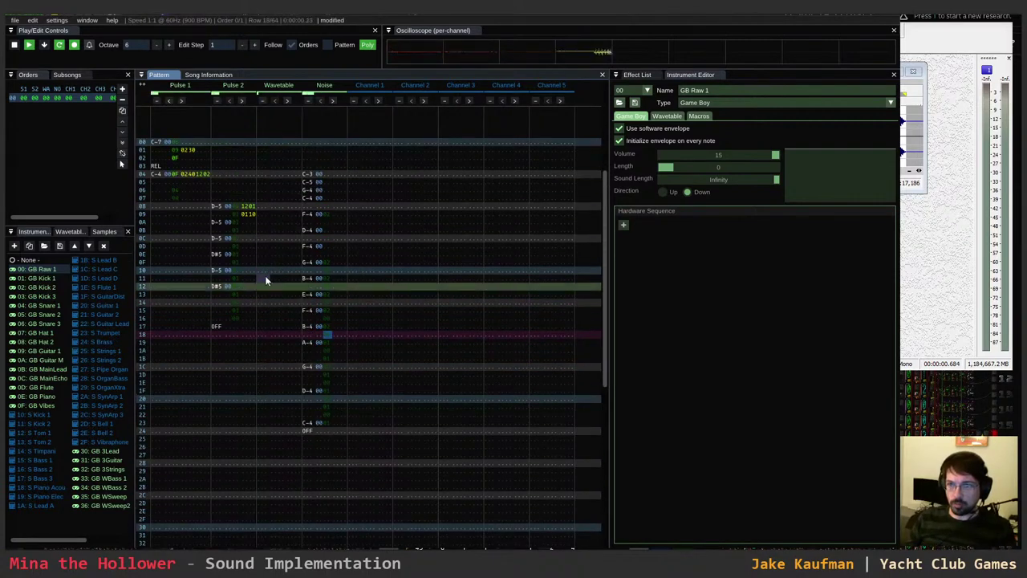
{"action": "key", "text": "Return"}
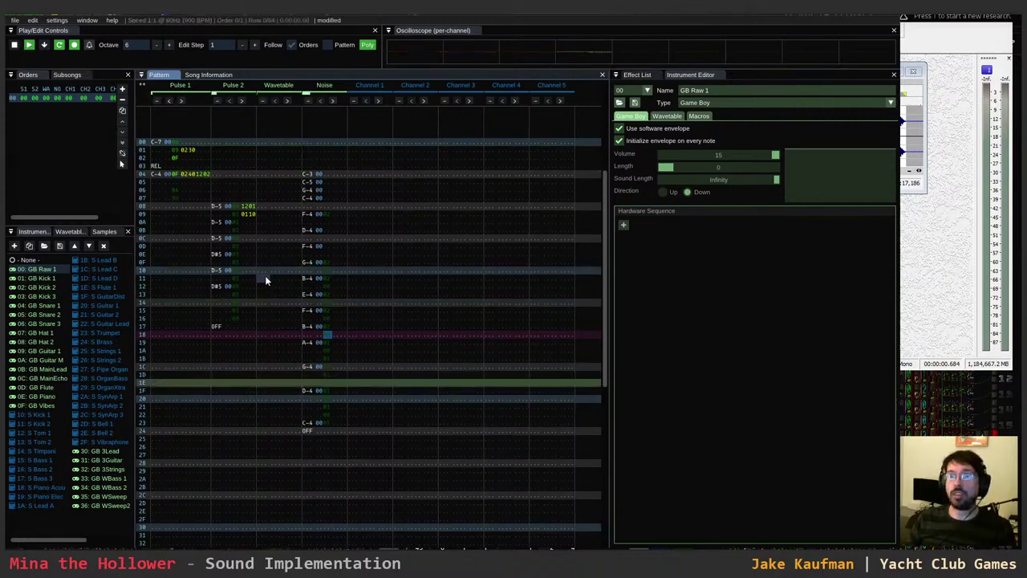
- Lower the Pulse 1 volumes on rows 00 and 01 and play the pattern
{"action": "key", "text": "Home"}
{"action": "key", "text": "Left"}
{"action": "key", "text": "Left"}
{"action": "key", "text": "Left"}
{"action": "key", "text": "Left"}
{"action": "key", "text": "Left"}
{"action": "key", "text": "Left"}
{"action": "key", "text": "Left"}
{"action": "key", "text": "Left"}
{"action": "key", "text": "Left"}
{"action": "key", "text": "Left"}
{"action": "key", "text": "Left"}
{"action": "key", "text": "Left"}
{"action": "key", "text": "Left"}
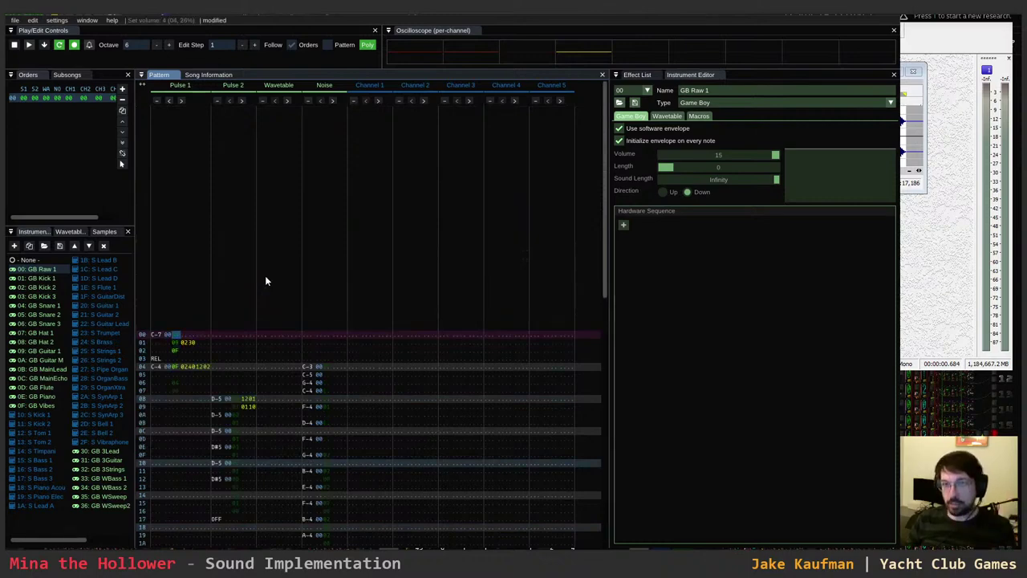
{"action": "key", "text": "8"}
{"action": "key", "text": "Down"}
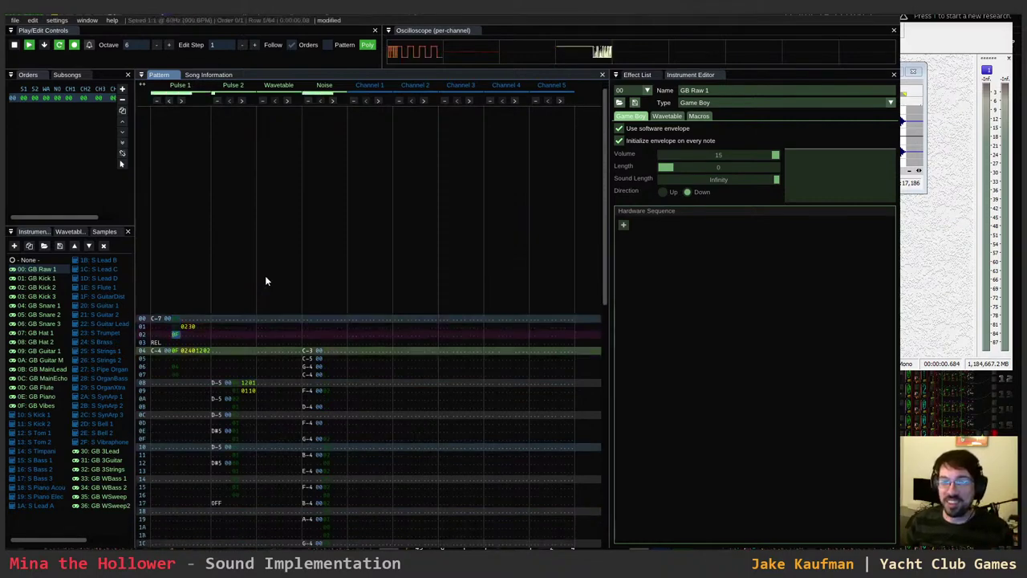
- Add the duty cycle effect 12 to row 00 of Pulse 1, trying 01 and settling on 00 while playing the pattern
{"action": "key", "text": "Up"}
{"action": "key", "text": "Up"}
{"action": "key", "text": "Right"}
{"action": "type", "text": "12"}
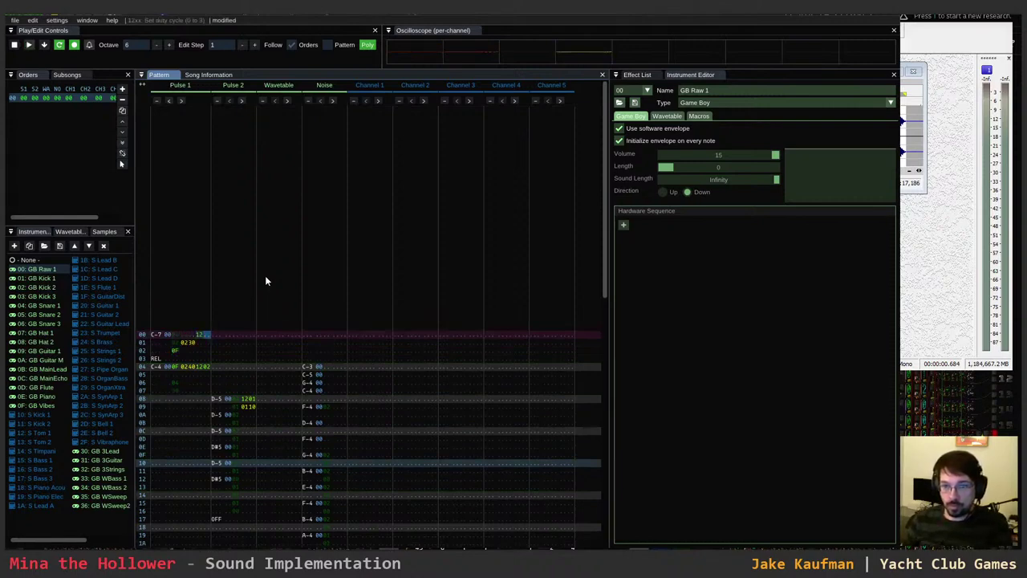
{"action": "key", "text": "Return"}
{"action": "type", "text": "01"}
{"action": "key", "text": "Up"}
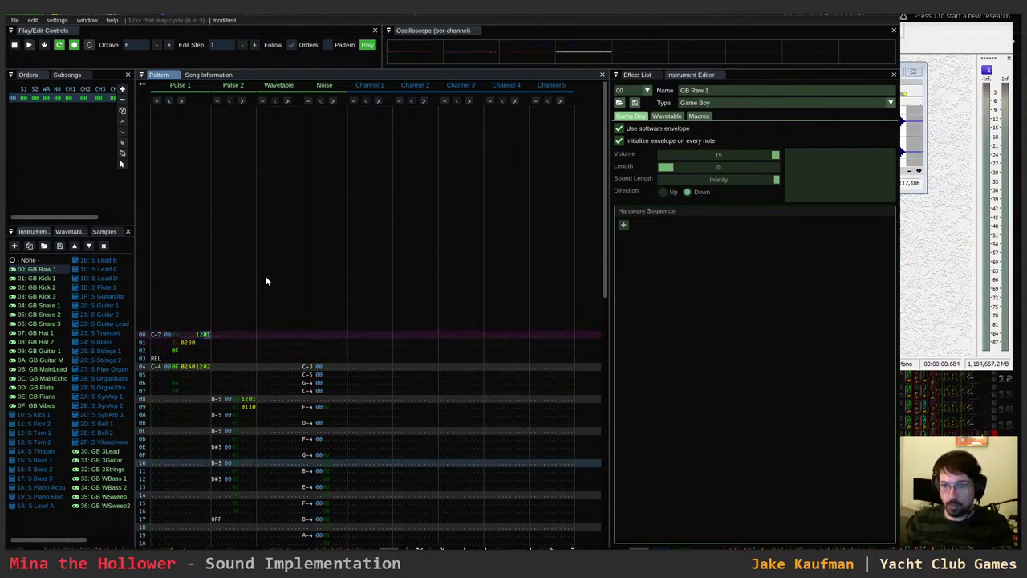
{"action": "key", "text": "Return"}
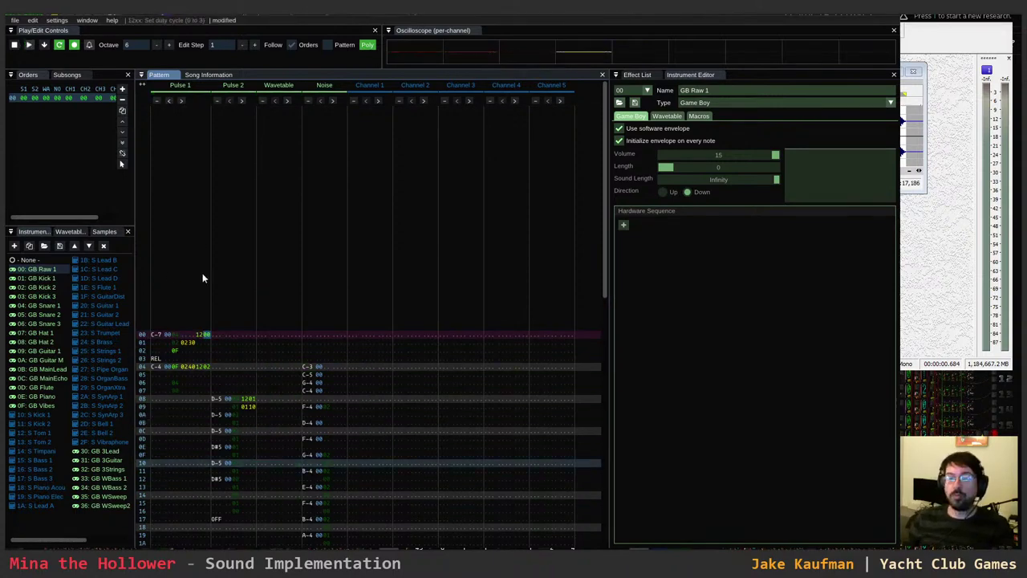
- Enter the retrigger effect 0C00 on row 28 of the Noise channel
{"action": "scroll", "coordinate": [355, 337], "scroll_direction": "down", "scroll_amount": 5}
{"action": "left_click", "coordinate": [308, 446]}
{"action": "key", "text": "Right"}
{"action": "key", "text": "Right"}
{"action": "key", "text": "Right"}
{"action": "type", "text": "c"}
{"action": "key", "text": "Right"}
{"action": "type", "text": "00"}
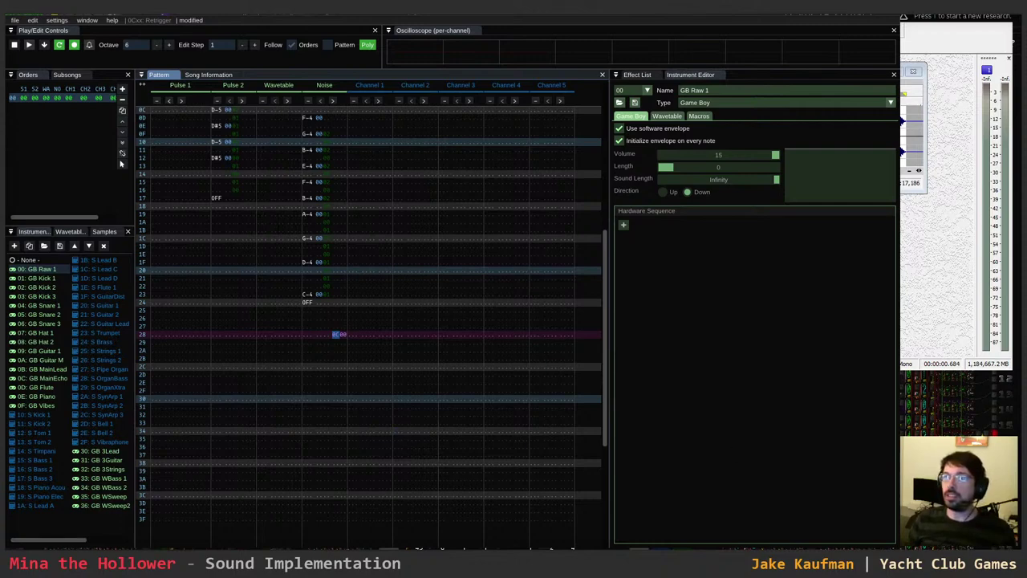
- Look up the stop song effect in the effect list, enter FF on row 28 of the Noise channel in place of 0C, and play the pattern
{"action": "left_click", "coordinate": [692, 74]}
{"action": "left_click", "coordinate": [636, 75]}
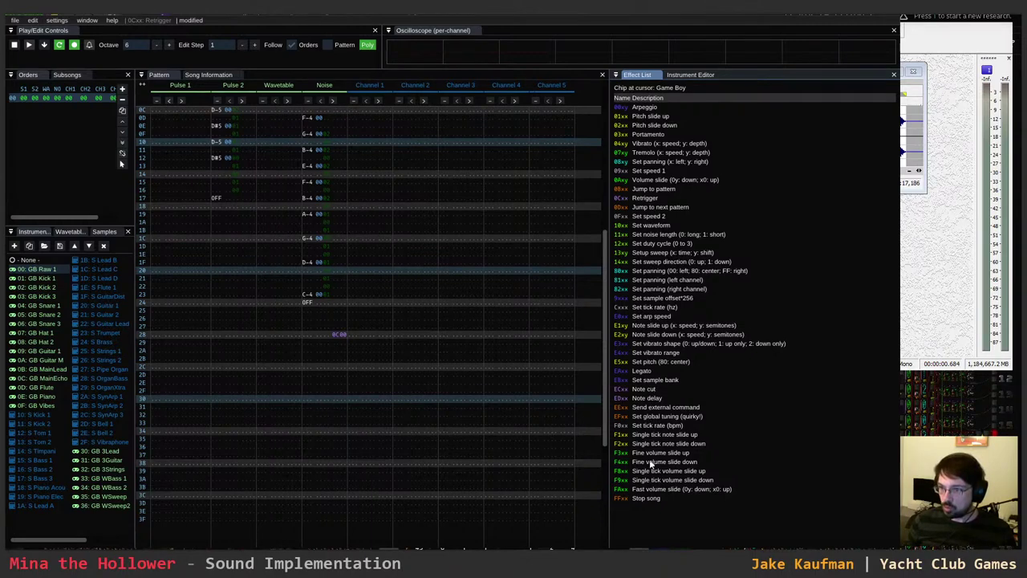
{"action": "left_click", "coordinate": [336, 335]}
{"action": "type", "text": "ff"}
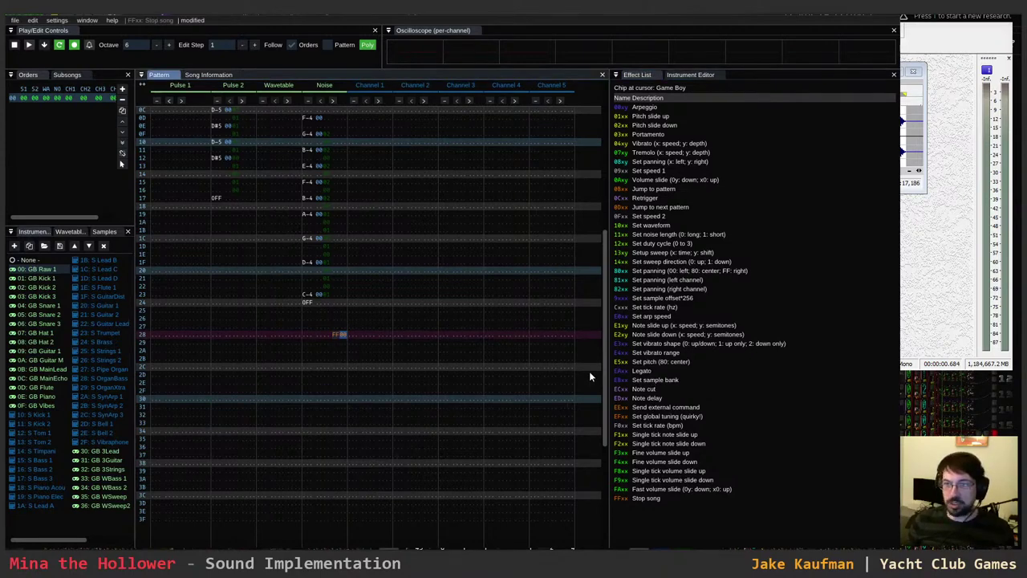
{"action": "key", "text": "Return"}
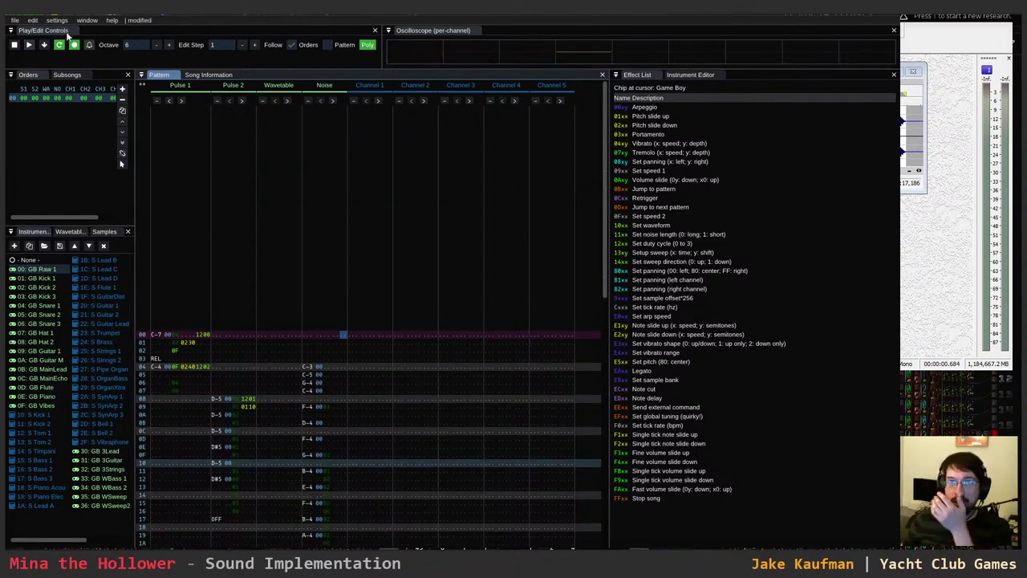
- Export the song as an audio file named sfx_pumpkin_emerge.wav
{"action": "left_click", "coordinate": [16, 21]}
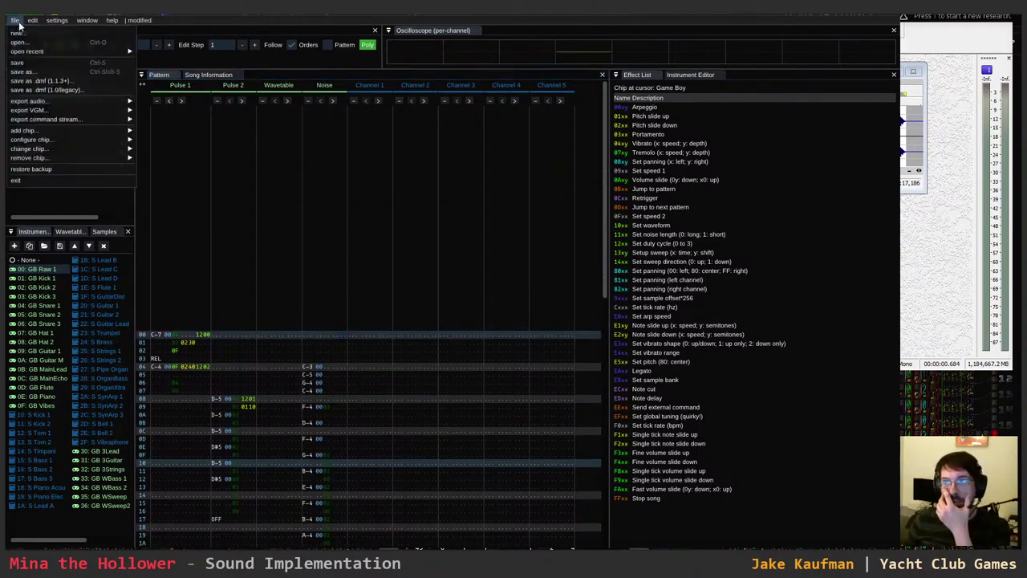
{"action": "mouse_move", "coordinate": [88, 113]}
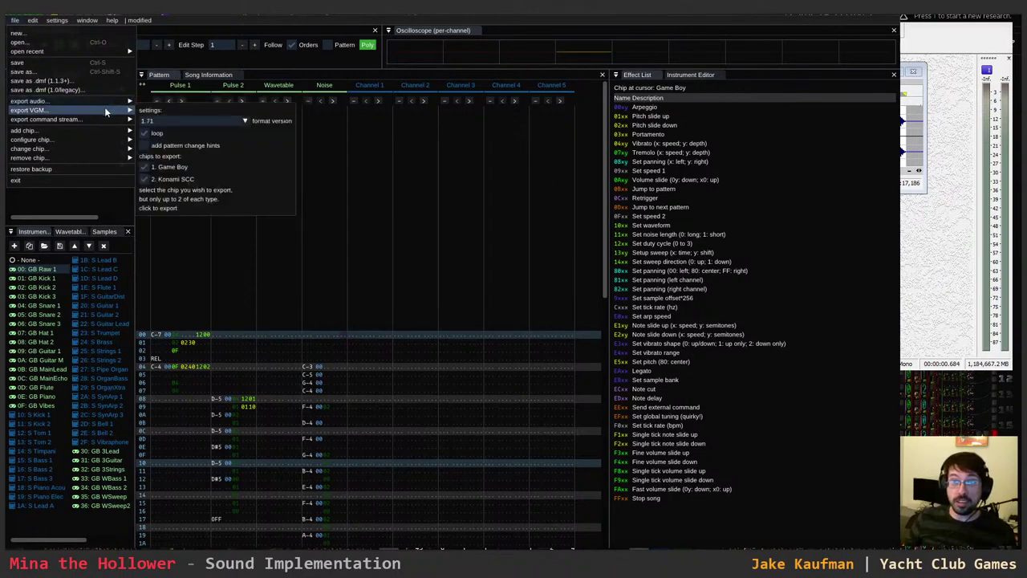
{"action": "left_click", "coordinate": [170, 106]}
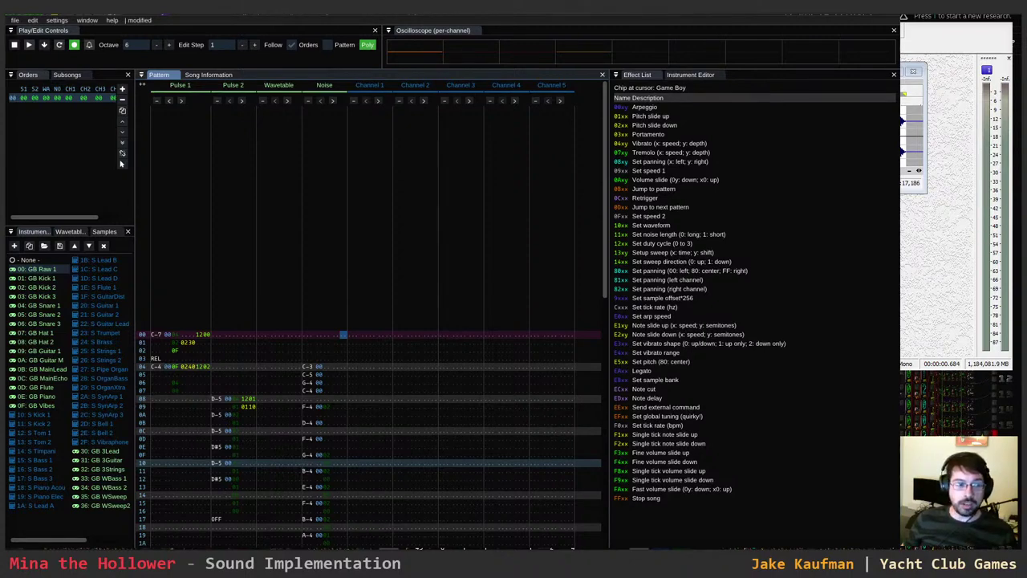
- Switch to the audio editor and minimize the lolsfxtest.wav and test_export.wav windows
{"action": "key", "text": "alt+Tab"}
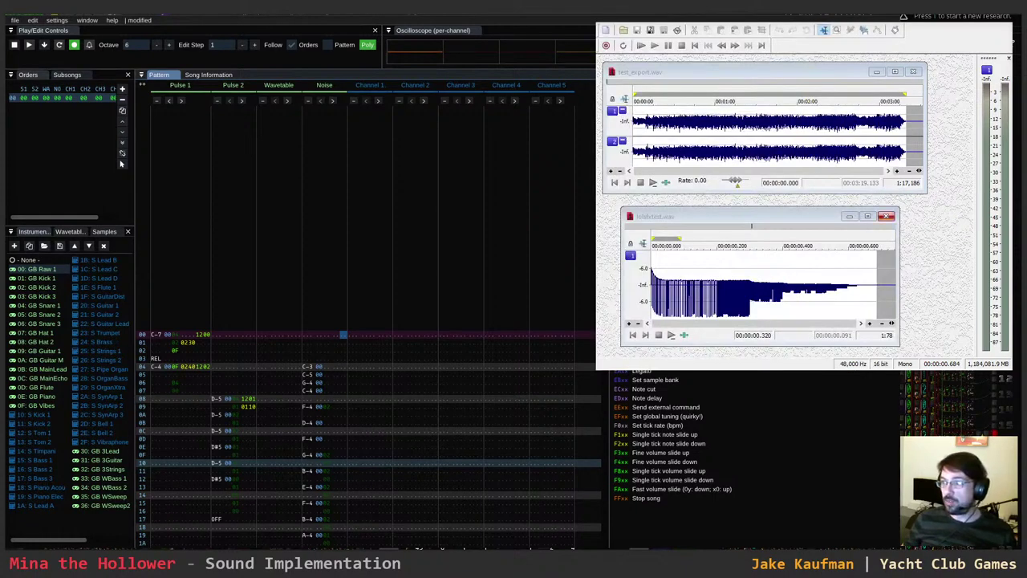
{"action": "left_click", "coordinate": [849, 216]}
{"action": "left_click", "coordinate": [877, 71]}
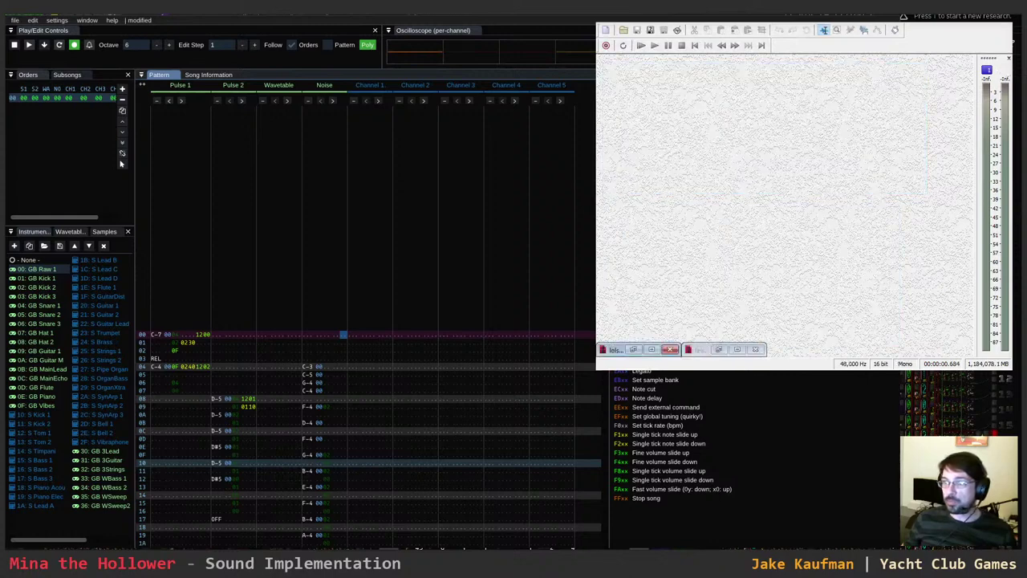
- Open the exported sfx_pumpkin_emerge.wav in the audio editor and play it
{"action": "key", "text": "alt+Tab"}
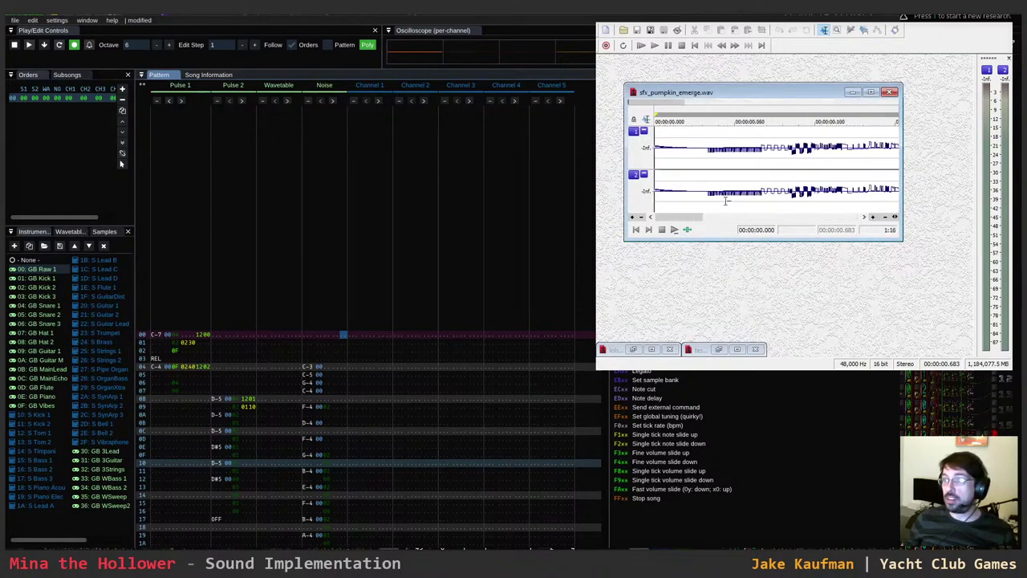
{"action": "key", "text": "space"}
{"action": "key", "text": "space"}
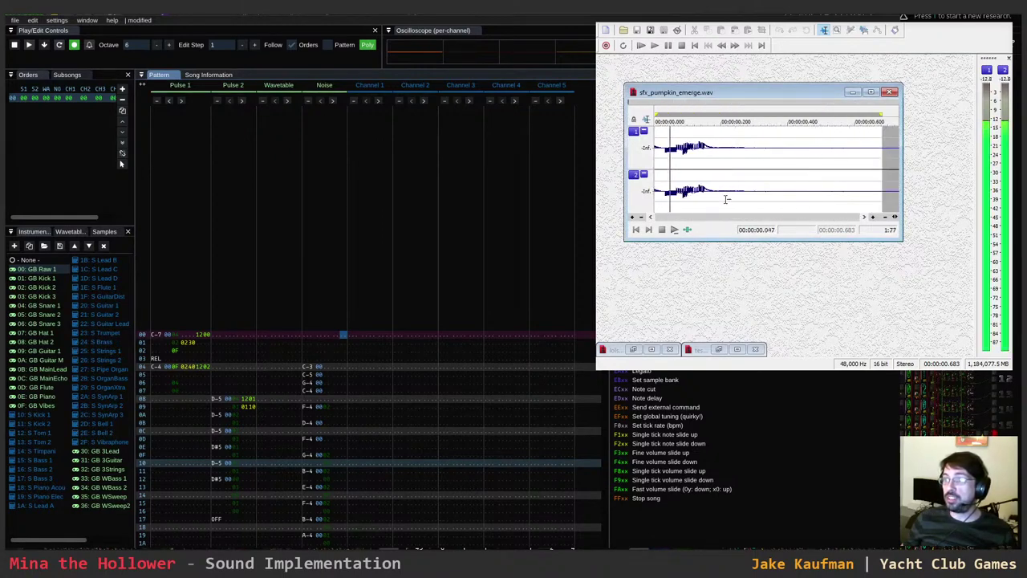
- Try normalizing the stereo sfx_pumpkin_emerge.wav and undo the change
{"action": "left_click", "coordinate": [691, 22]}
{"action": "left_click", "coordinate": [725, 117]}
{"action": "key", "text": "Return"}
{"action": "key", "text": "ctrl+z"}
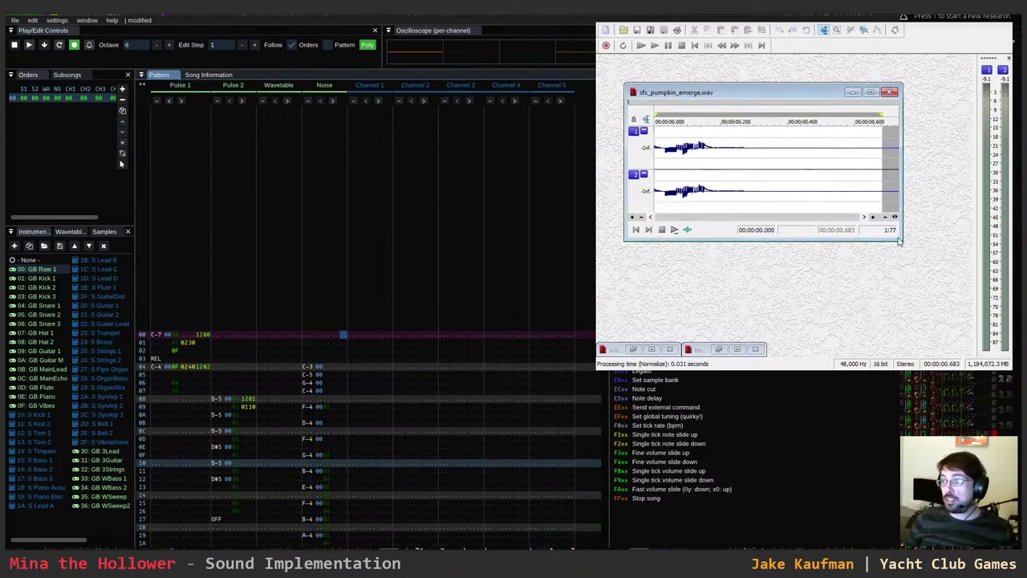
- Enlarge and reposition the sfx_pumpkin_emerge.wav window and examine the loud opening part of its waveform
{"action": "left_click_drag", "start_coordinate": [902, 240], "coordinate": [974, 293]}
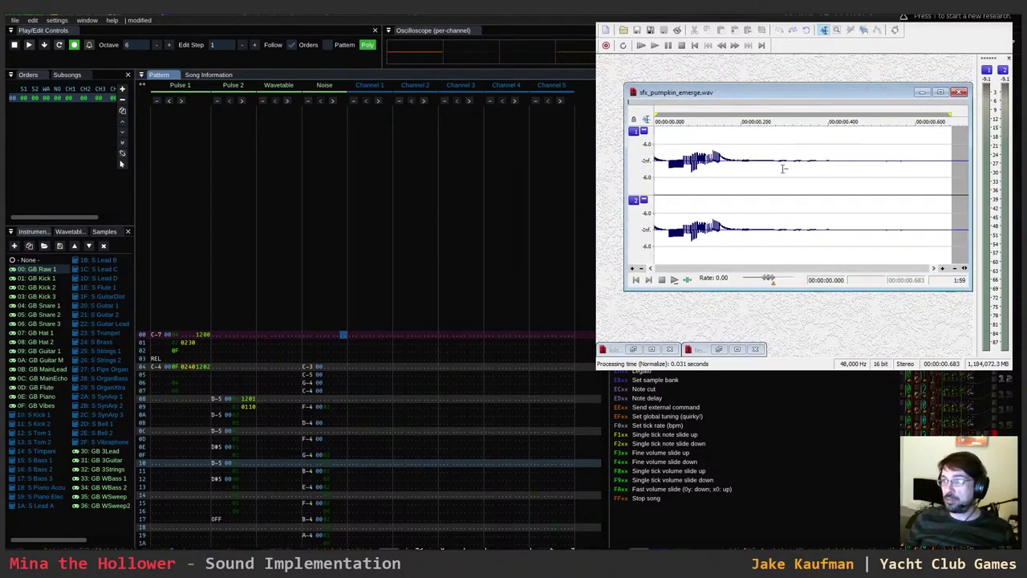
{"action": "left_click_drag", "start_coordinate": [722, 95], "coordinate": [703, 74]}
{"action": "left_click_drag", "start_coordinate": [704, 212], "coordinate": [663, 211]}
{"action": "left_click", "coordinate": [672, 191]}
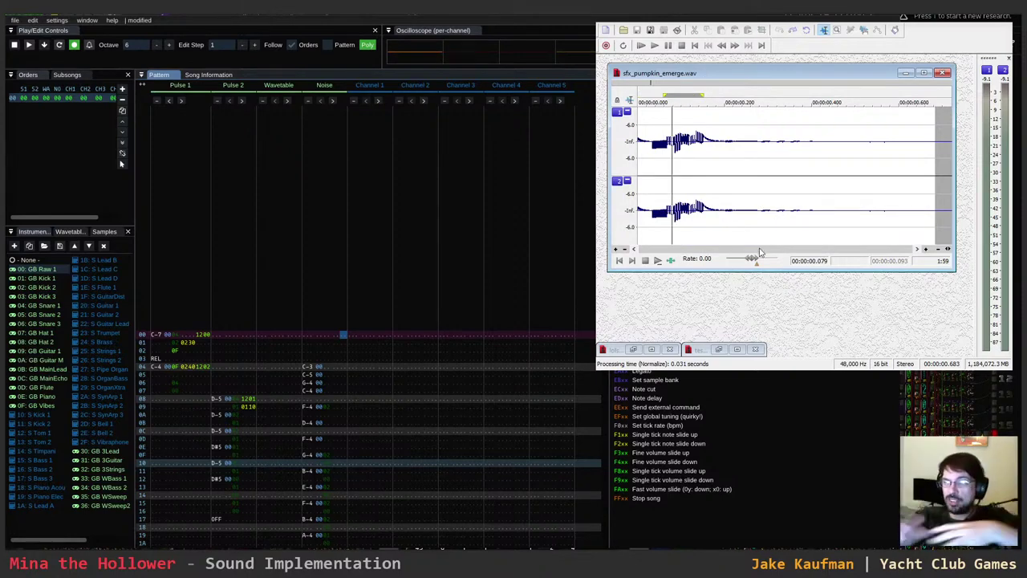
{"action": "left_click", "coordinate": [640, 163]}
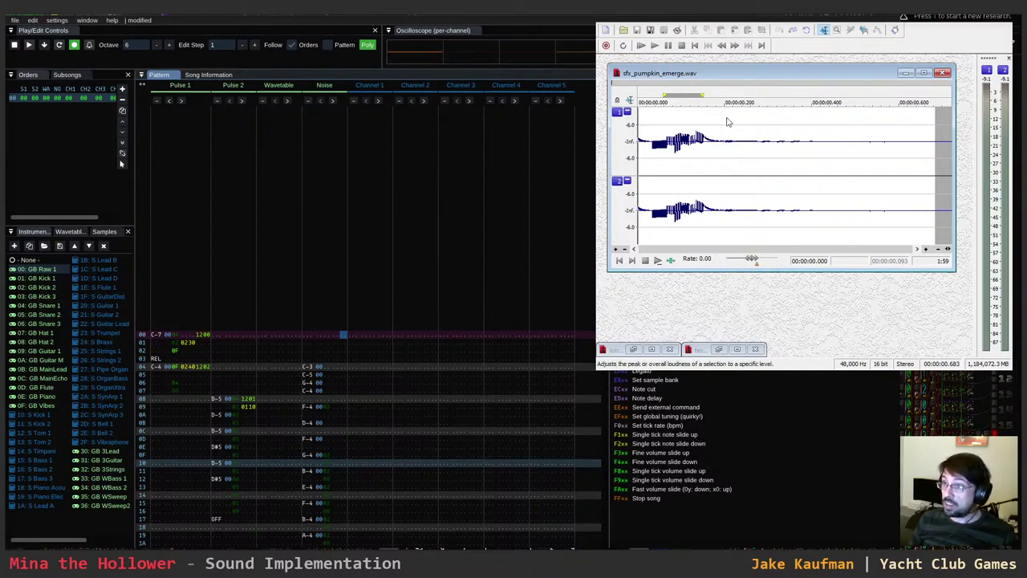
- Convert the whole of sfx_pumpkin_emerge.wav from stereo to mono and normalize it
{"action": "double_click", "coordinate": [835, 200]}
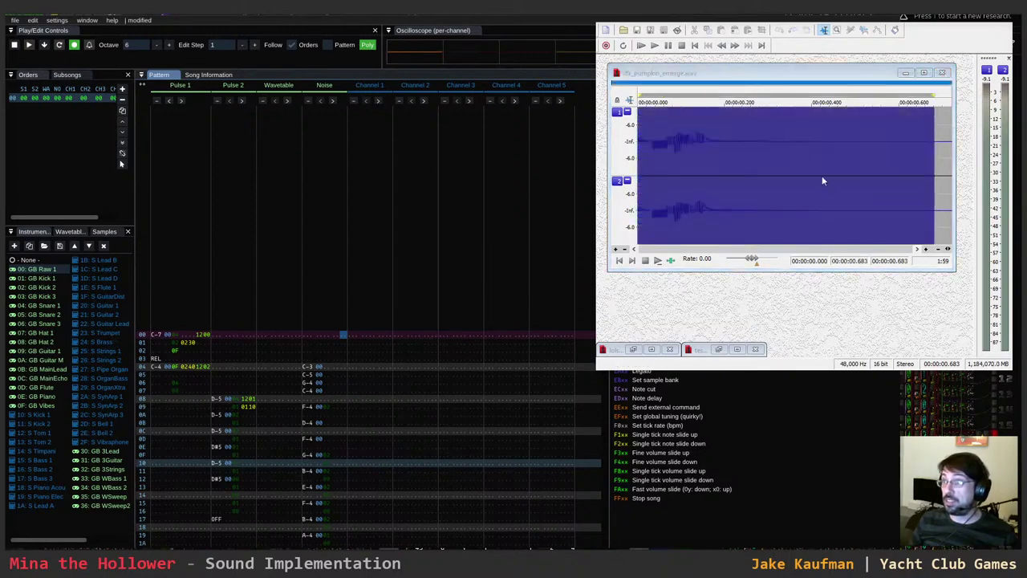
{"action": "left_click", "coordinate": [878, 96]}
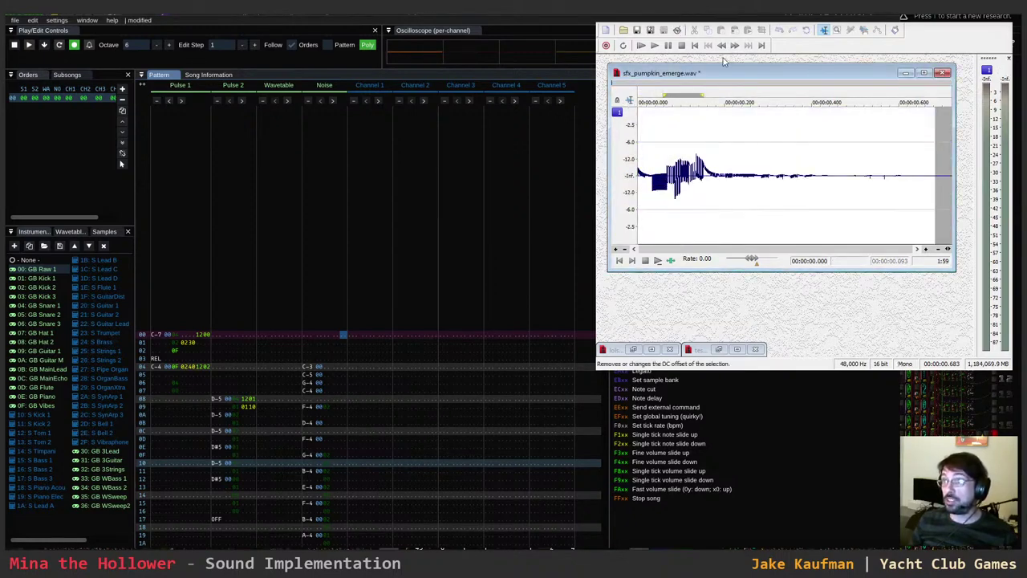
{"action": "left_click", "coordinate": [708, 116]}
{"action": "key", "text": "Return"}
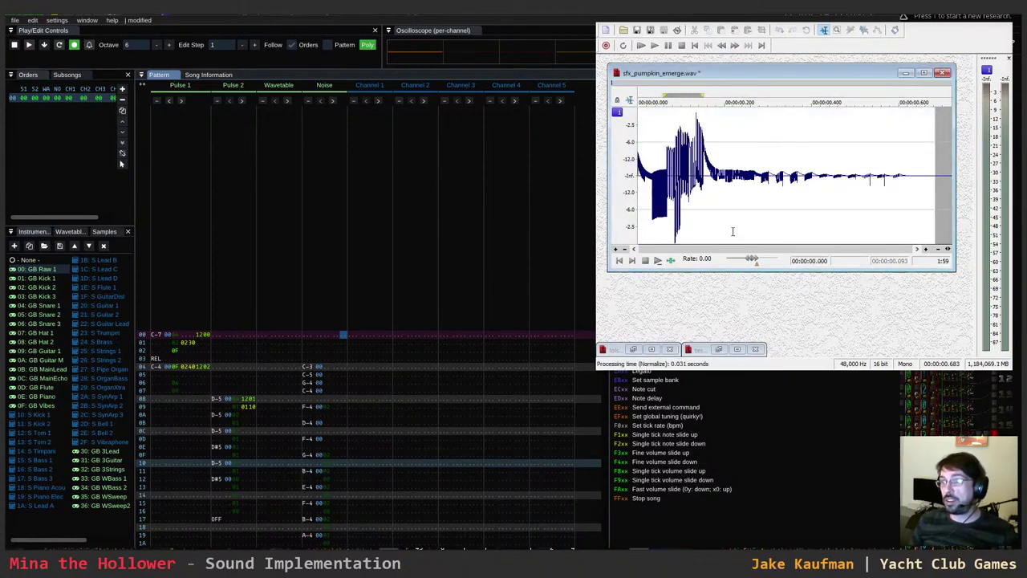
- Examine the quiet tail of the mono waveform at higher amplitude magnification and play the file
{"action": "key", "text": "shift+Up"}
{"action": "key", "text": "shift+Up"}
{"action": "key", "text": "shift+Up"}
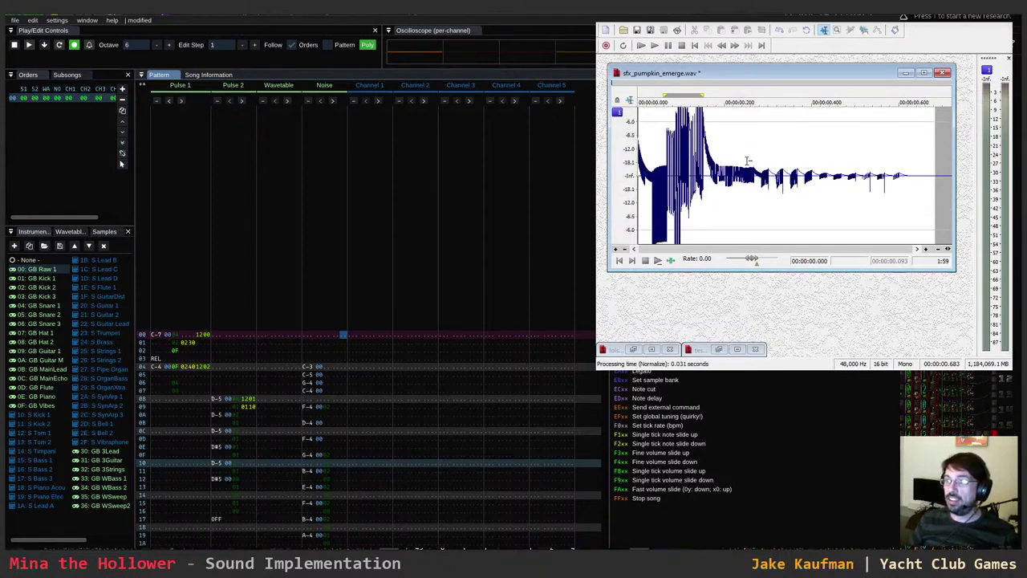
{"action": "scroll", "coordinate": [747, 161], "scroll_direction": "up", "scroll_amount": 2}
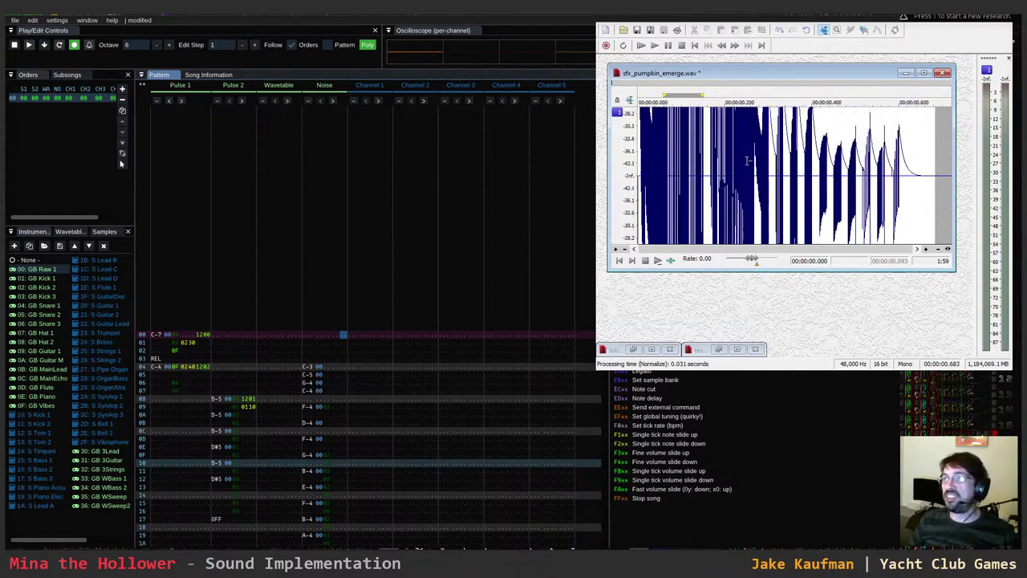
{"action": "scroll", "coordinate": [747, 161], "scroll_direction": "down", "scroll_amount": 5}
{"action": "key", "text": "space"}
{"action": "key", "text": "space"}
- Examine the waveform's tail after about 0.25 s for silence, listen to it, and return to the start of the file
{"action": "left_click", "coordinate": [747, 176]}
{"action": "key", "text": "shift+End"}
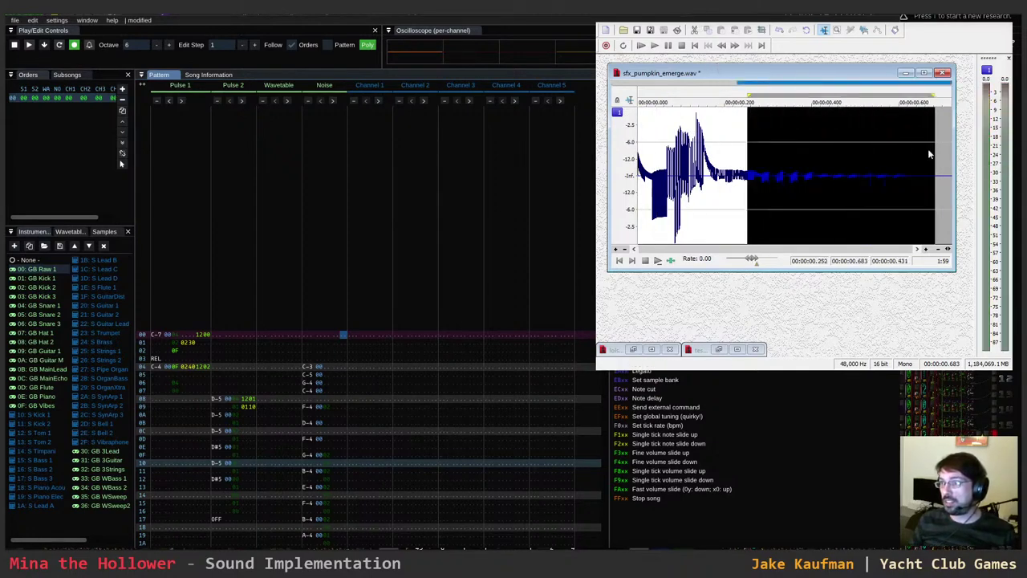
{"action": "left_click", "coordinate": [875, 175]}
{"action": "scroll", "coordinate": [934, 189], "scroll_direction": "up", "scroll_amount": 4}
{"action": "scroll", "coordinate": [934, 189], "scroll_direction": "down", "scroll_amount": 3}
{"action": "key", "text": "space"}
{"action": "left_click", "coordinate": [906, 183]}
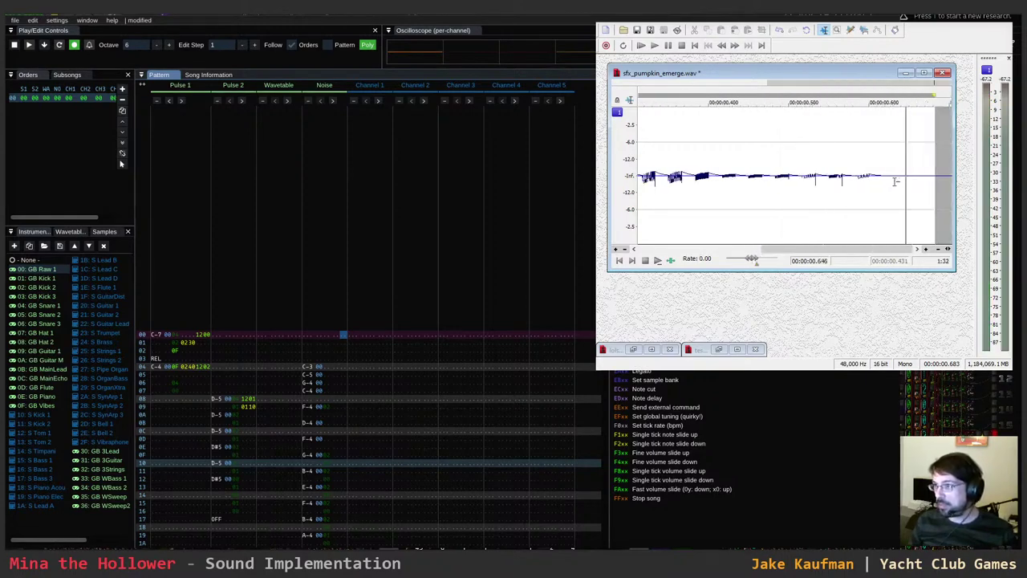
{"action": "left_click_drag", "start_coordinate": [895, 181], "coordinate": [923, 153]}
{"action": "left_click", "coordinate": [824, 104]}
{"action": "key", "text": "ctrl+Home"}
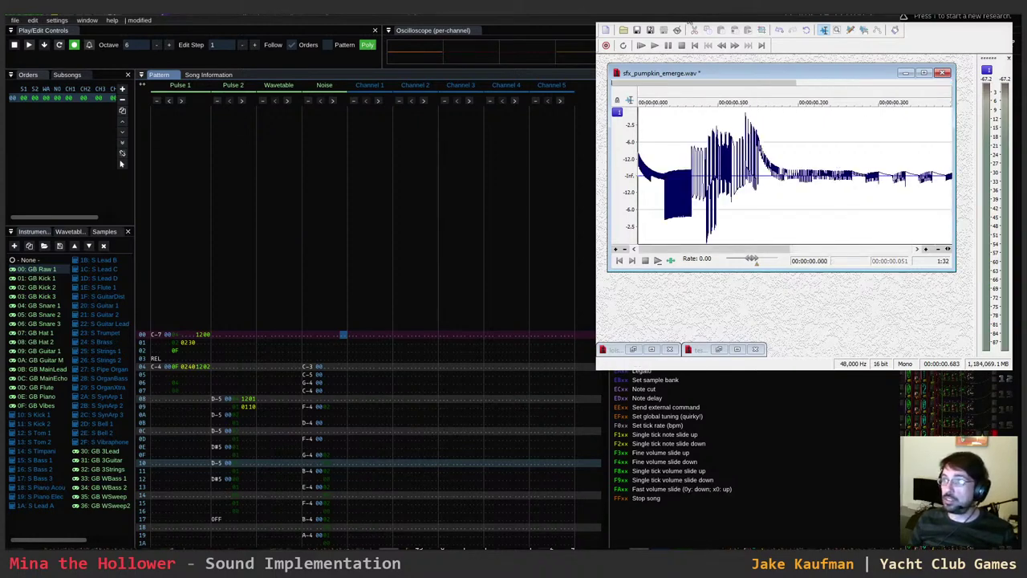
- Apply the DC Offset process to sfx_pumpkin_emerge.wav
{"action": "left_click", "coordinate": [772, 119]}
{"action": "left_click", "coordinate": [871, 95]}
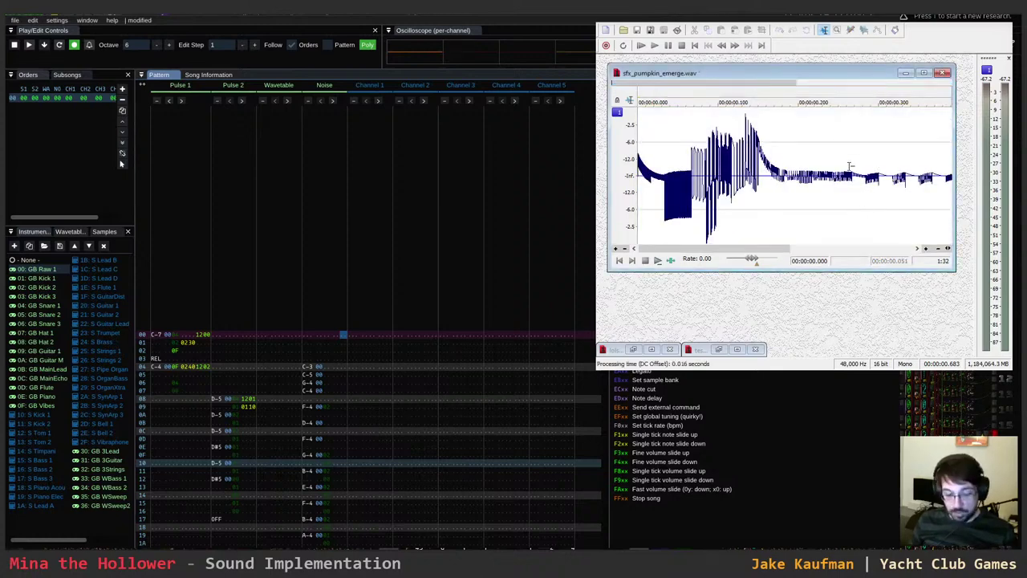
{"action": "key", "text": "ctrl+Up"}
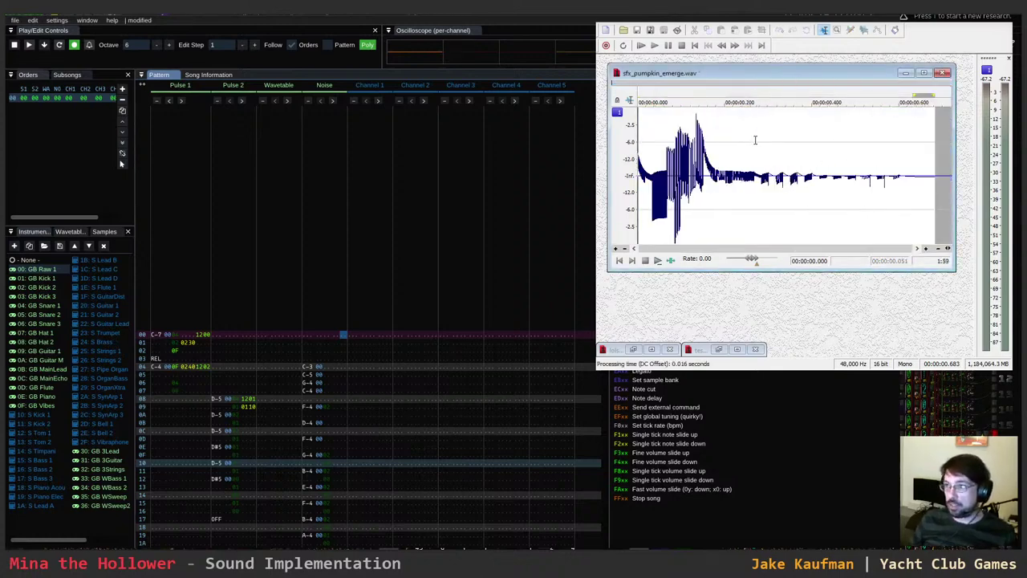
- Fade the end of sfx_pumpkin_emerge.wav from 0.592 s to 0.683 s and inspect the resulting waveform
{"action": "left_click_drag", "start_coordinate": [895, 175], "coordinate": [937, 175]}
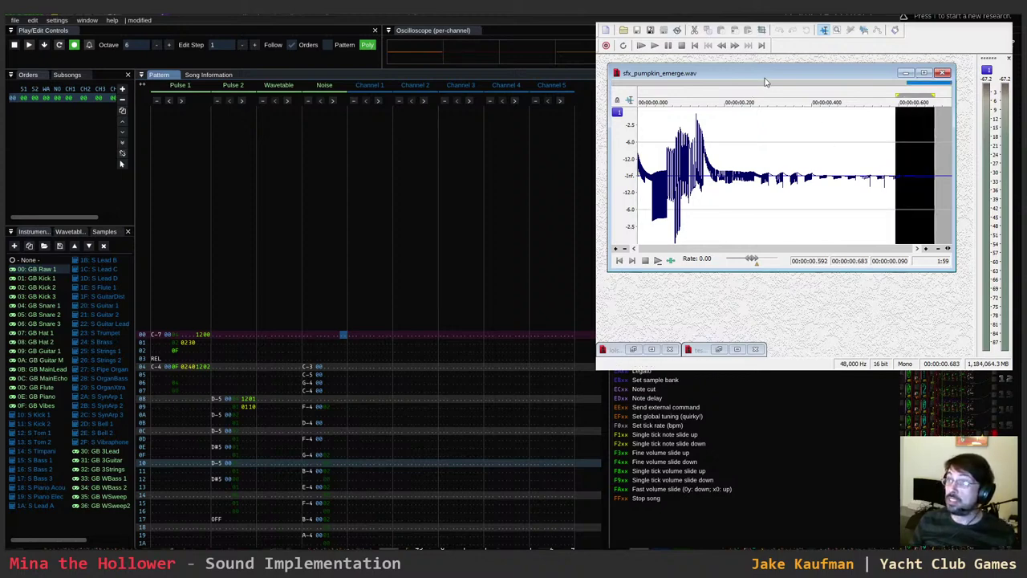
{"action": "left_click", "coordinate": [839, 106]}
{"action": "left_click", "coordinate": [835, 158]}
{"action": "key", "text": "Home"}
{"action": "scroll", "coordinate": [732, 184], "scroll_direction": "up", "scroll_amount": 6}
{"action": "scroll", "coordinate": [733, 184], "scroll_direction": "down", "scroll_amount": 6}
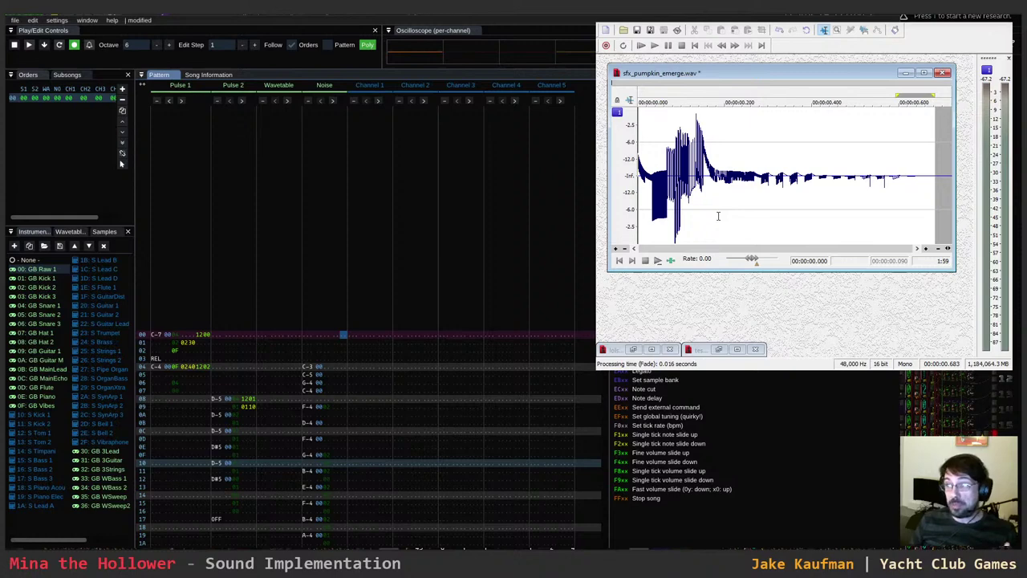
{"action": "scroll", "coordinate": [727, 207], "scroll_direction": "up", "scroll_amount": 2}
{"action": "scroll", "coordinate": [726, 207], "scroll_direction": "down", "scroll_amount": 2}
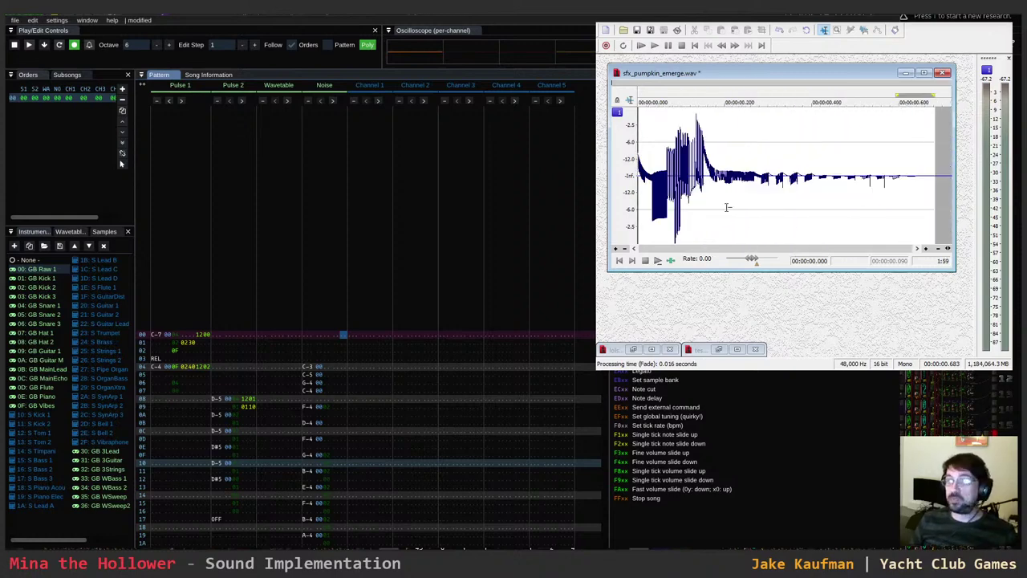
- Restore the test_export.wav and lolsfxtest.wav windows and examine the lolsfxtest.wav waveform
{"action": "left_click", "coordinate": [717, 350]}
{"action": "left_click", "coordinate": [634, 350]}
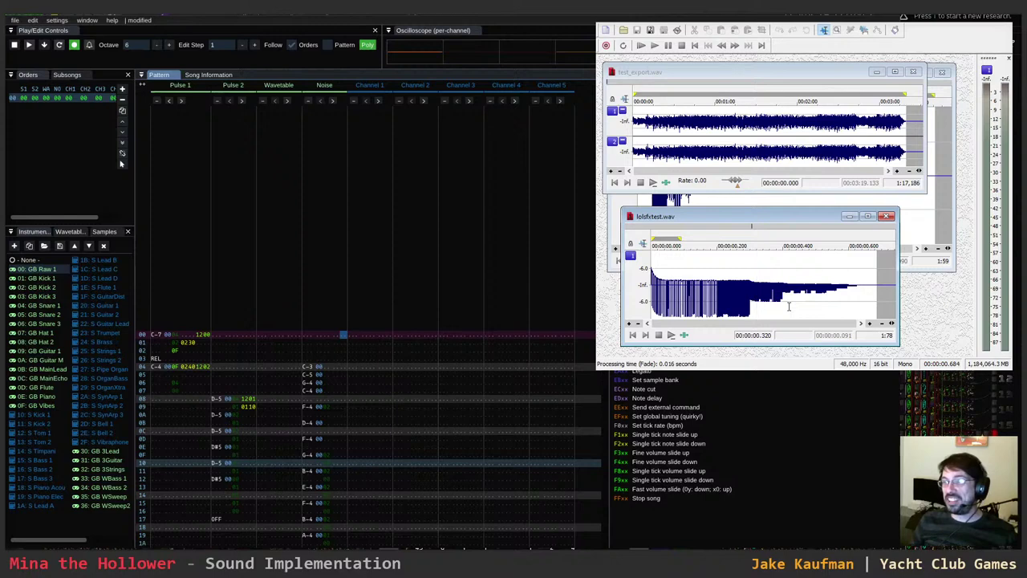
{"action": "scroll", "coordinate": [734, 293], "scroll_direction": "up", "scroll_amount": 3}
{"action": "key", "text": "ctrl+Home"}
{"action": "scroll", "coordinate": [732, 293], "scroll_direction": "down", "scroll_amount": 4}
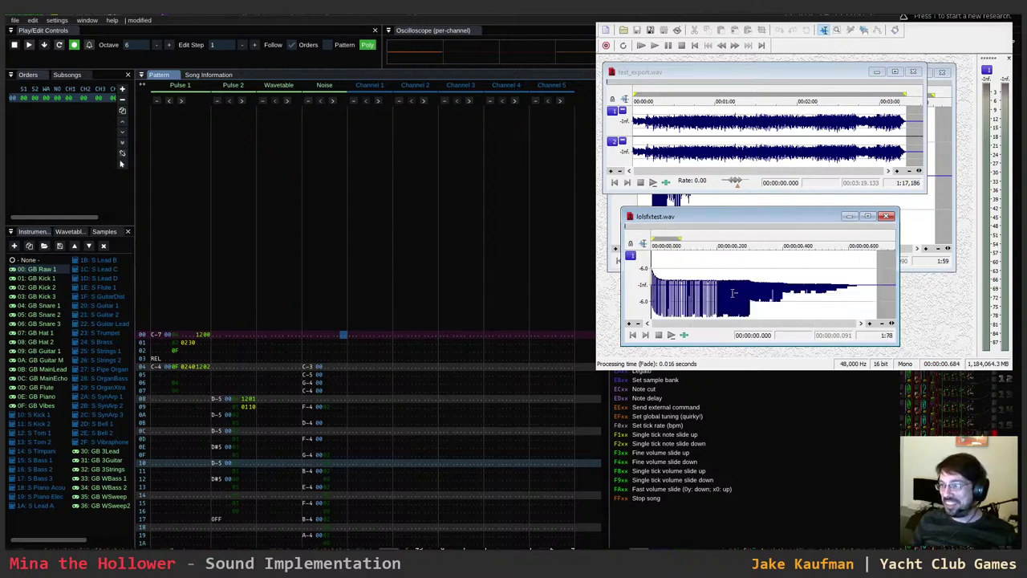
- Close lolsfxtest.wav and play the edited sfx_pumpkin_emerge.wav
{"action": "left_click", "coordinate": [887, 217]}
{"action": "left_click", "coordinate": [695, 205]}
{"action": "key", "text": "space"}
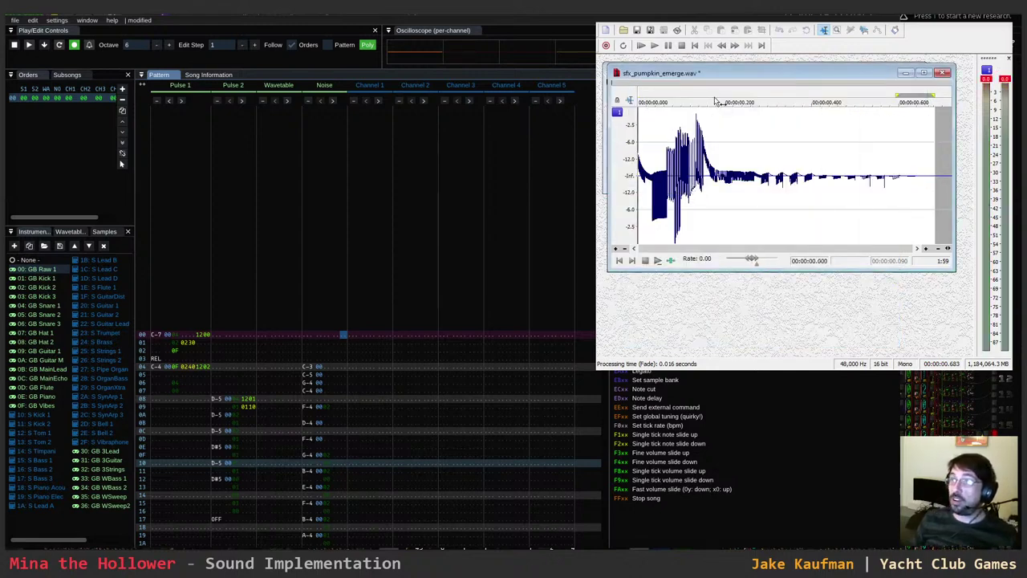
- Switch to default.sndbnk.yc in Visual Studio Code and duplicate the bone_up sound entry that follows thunder_04
{"action": "key", "text": "alt+Tab"}
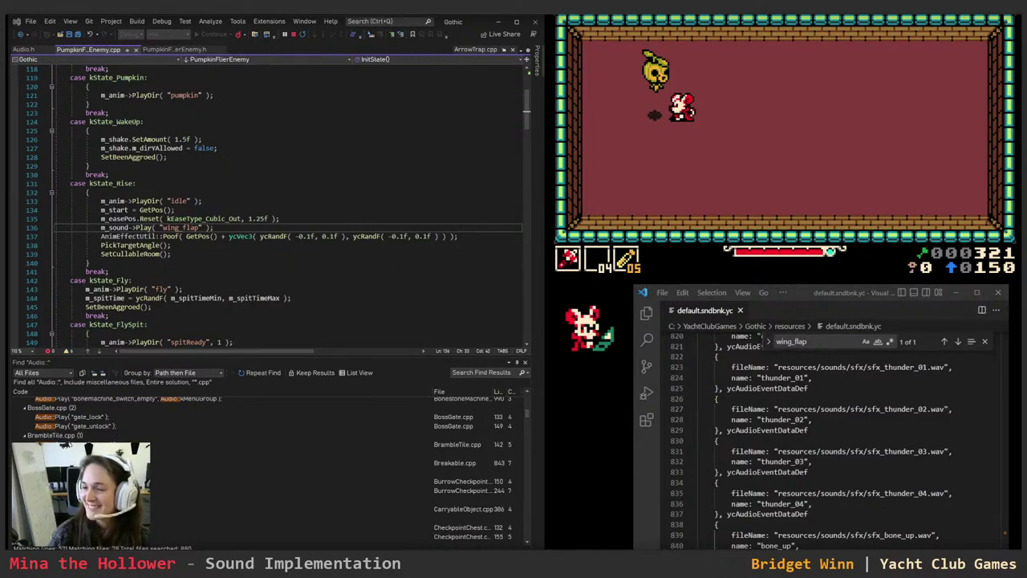
{"action": "left_click", "coordinate": [800, 544]}
{"action": "left_click", "coordinate": [845, 505]}
{"action": "key", "text": "Right"}
{"action": "key", "text": "Down"}
{"action": "key", "text": "Up"}
{"action": "key", "text": "Right"}
{"action": "key", "text": "Right"}
{"action": "key", "text": "Right"}
{"action": "key", "text": "Right"}
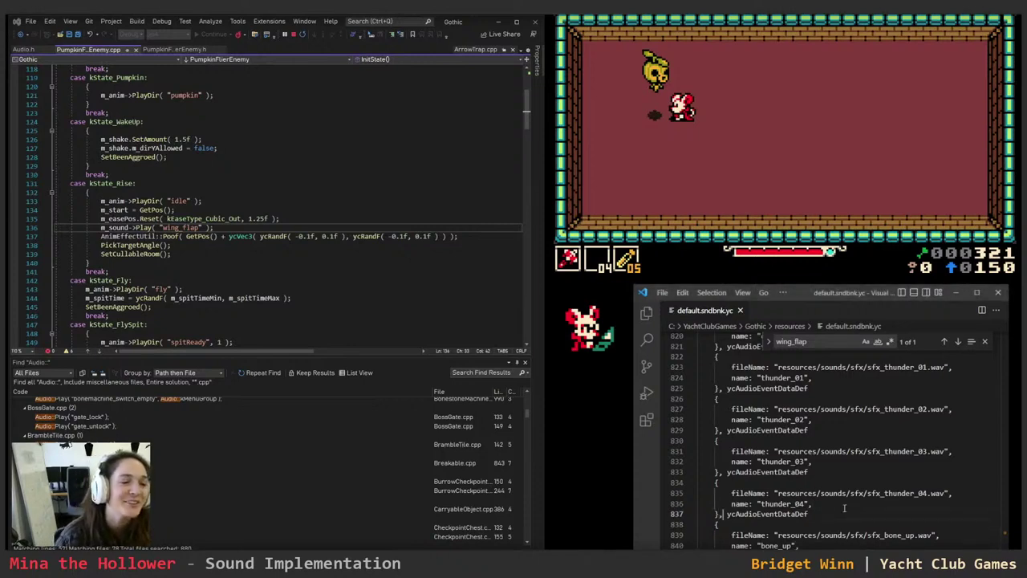
{"action": "key", "text": "shift+Down"}
{"action": "key", "text": "shift+Down"}
{"action": "key", "text": "shift+Down"}
{"action": "key", "text": "shift+Down"}
{"action": "key", "text": "Up"}
{"action": "key", "text": "Down"}
{"action": "key", "text": "Left"}
{"action": "key", "text": "Left"}
{"action": "key", "text": "shift+Down"}
{"action": "key", "text": "shift+Down"}
{"action": "key", "text": "shift+Down"}
{"action": "key", "text": "shift+End"}
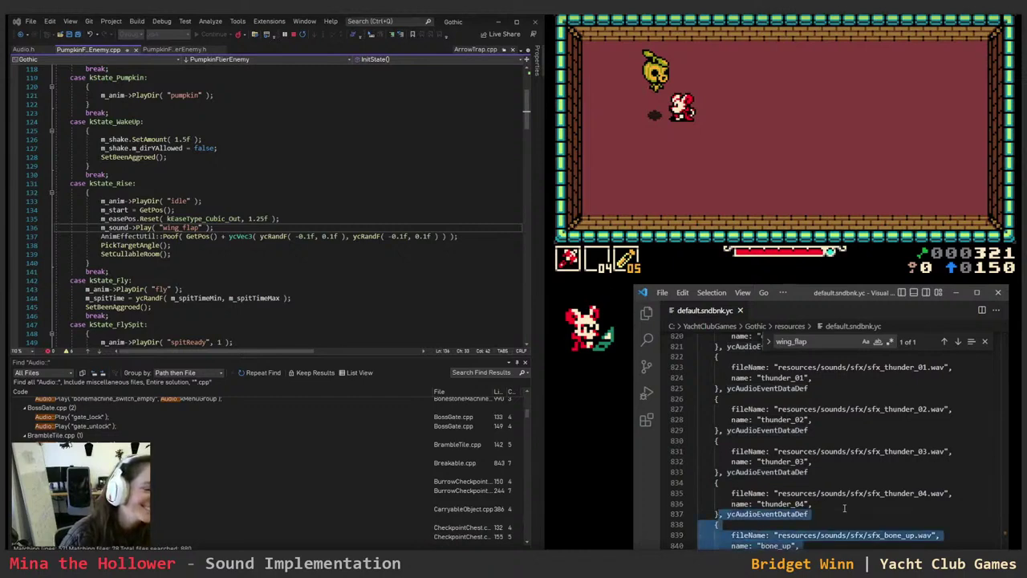
{"action": "key", "text": "Right"}
{"action": "key", "text": "ctrl+v"}
{"action": "key", "text": "ctrl+Left"}
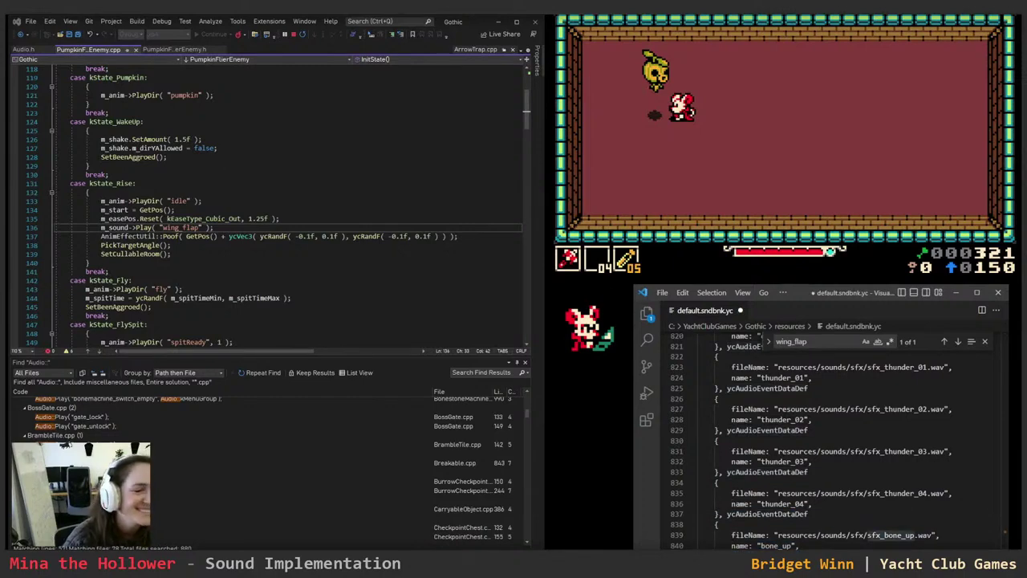
{"action": "key", "text": "alt+Tab"}
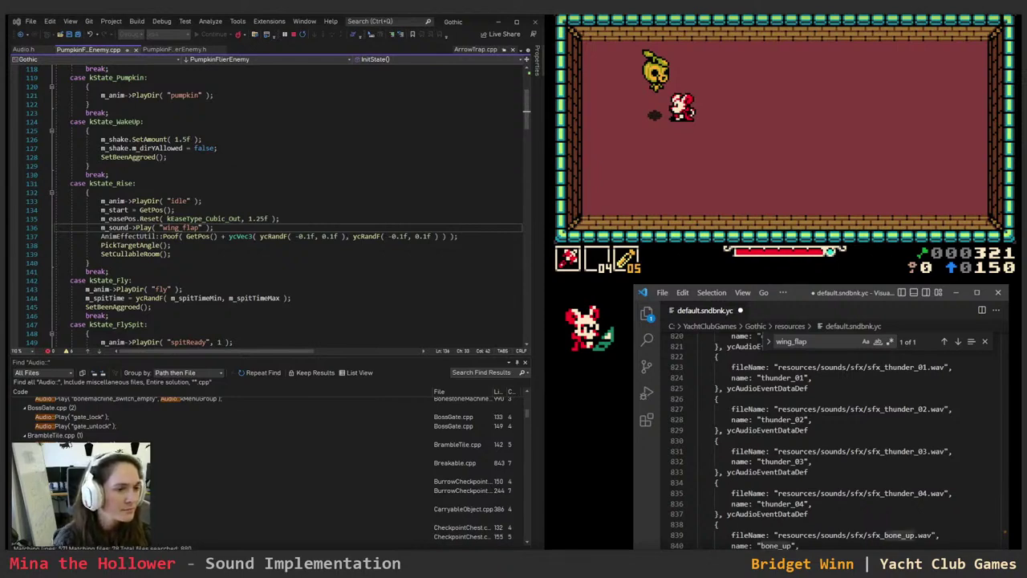
- Save default.sndbnk.yc and change the sound played in kState_Rise of the PumpkinFlierEnemy code to "pumpkin_emerge"
{"action": "key", "text": "ctrl+s"}
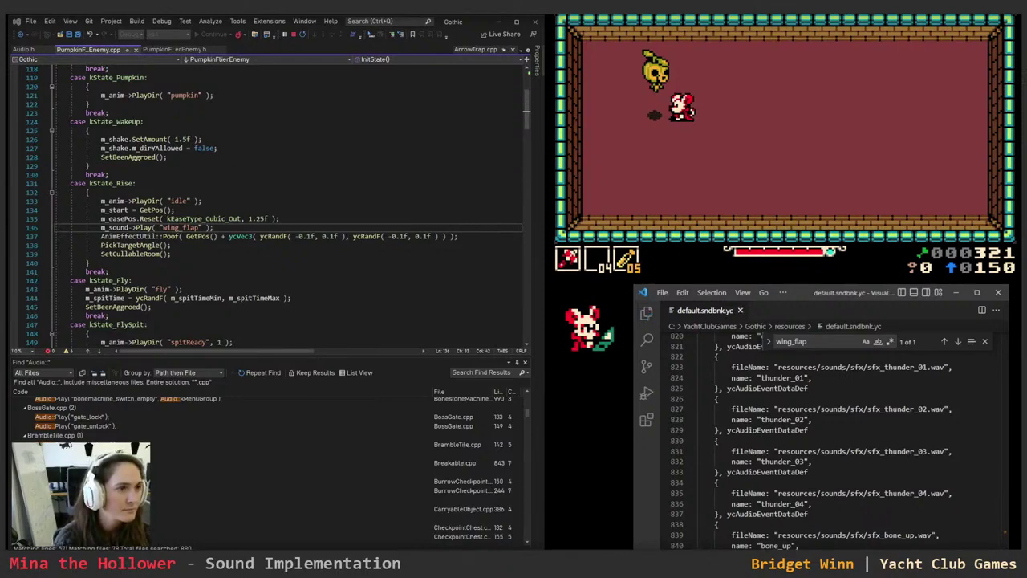
{"action": "double_click", "coordinate": [182, 228]}
{"action": "type", "text": "pumpkin_"}
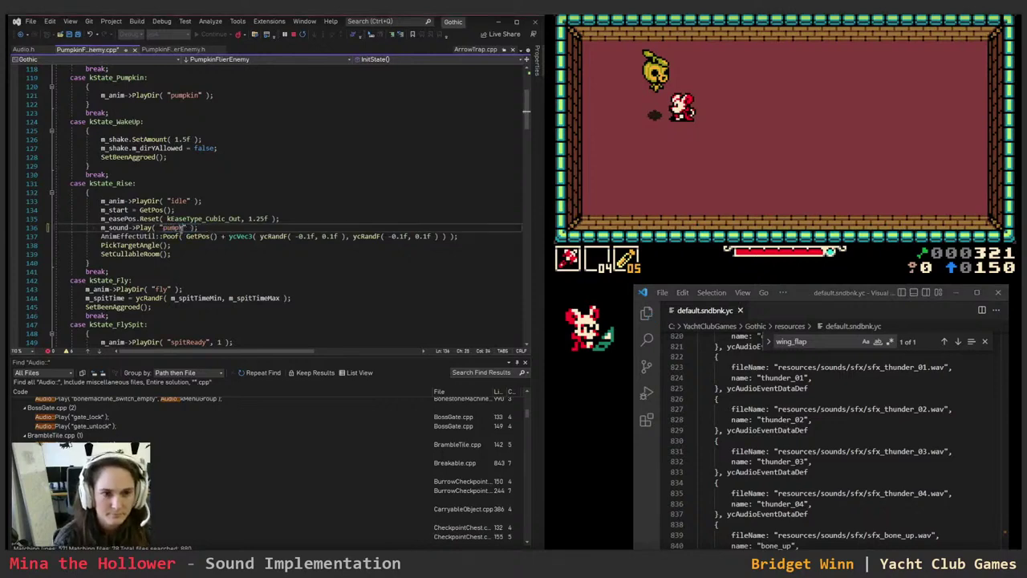
{"action": "type", "text": "_emerge"}
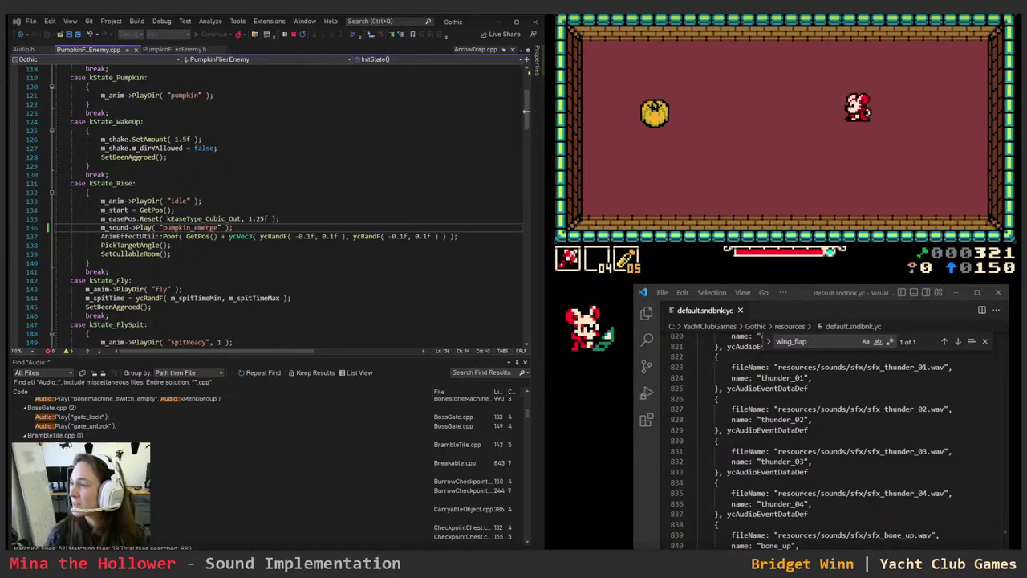
- Move Mina towards the dormant pumpkin in the running game to wake it and listen to its emerge sound
{"action": "key", "text": "Left"}
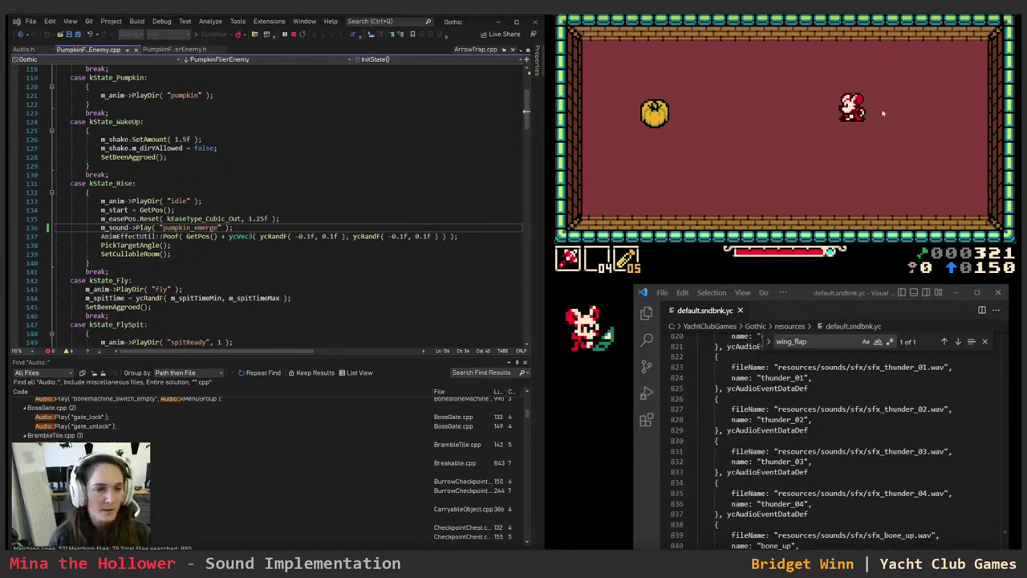
{"action": "key", "text": "Right"}
{"action": "key", "text": "Right"}
{"action": "key", "text": "Down"}
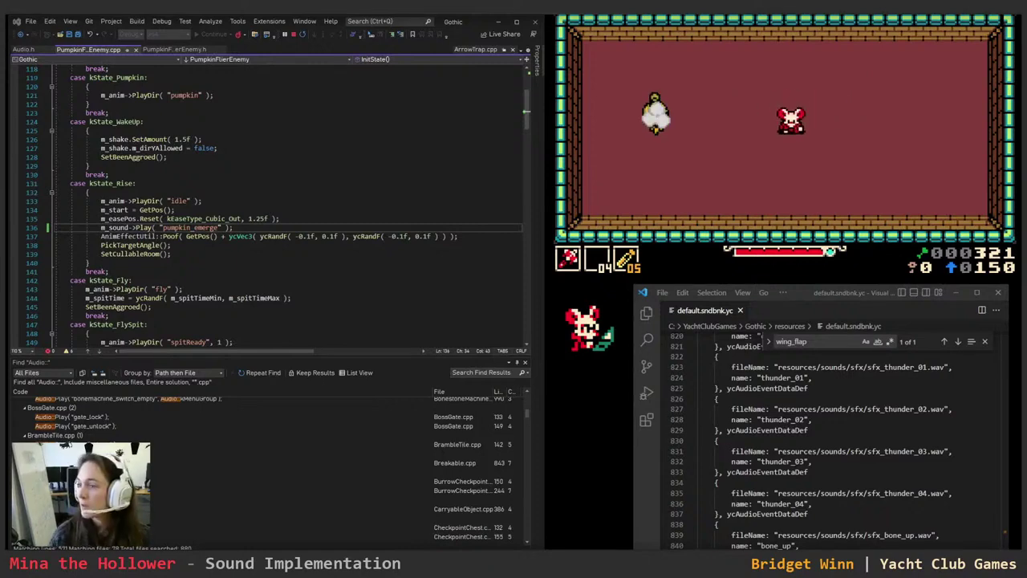
{"action": "key", "text": "Left"}
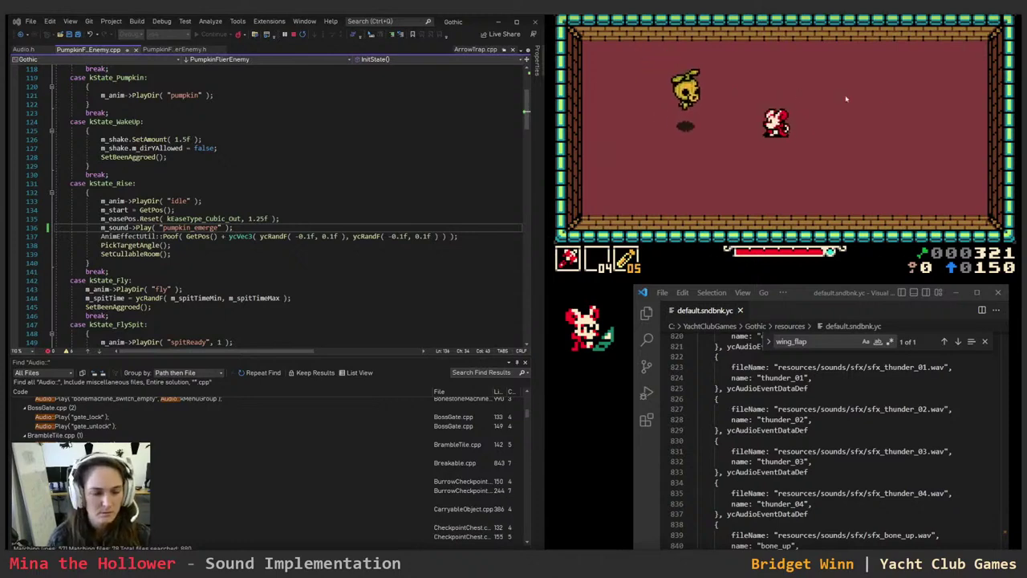
- Exit the running game and rebuild and launch it with the debugger from the pumpkin_emerge line's file
{"action": "key", "text": "Escape"}
{"action": "left_click", "coordinate": [270, 175]}
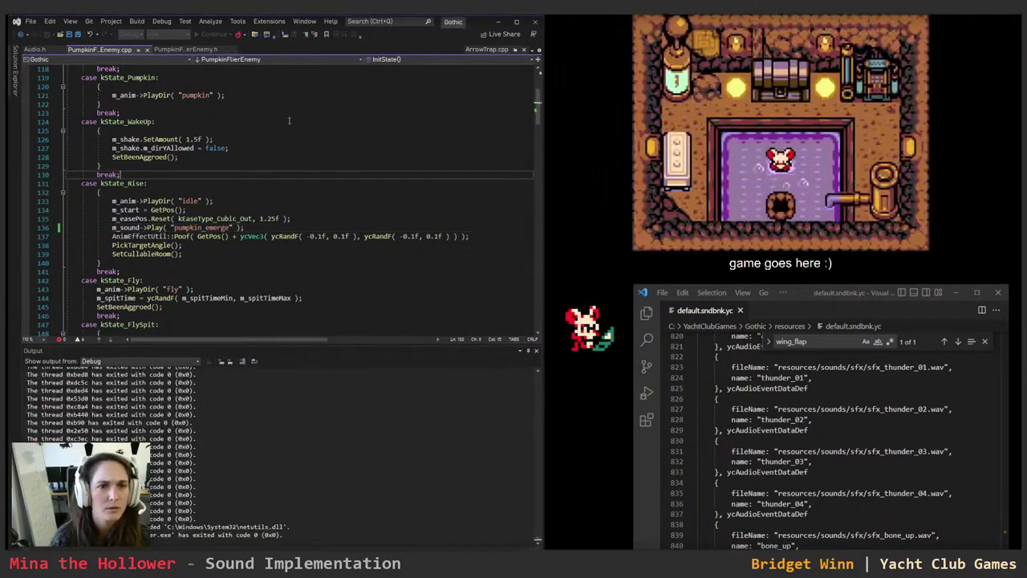
{"action": "left_click", "coordinate": [257, 209]}
{"action": "left_click", "coordinate": [261, 228]}
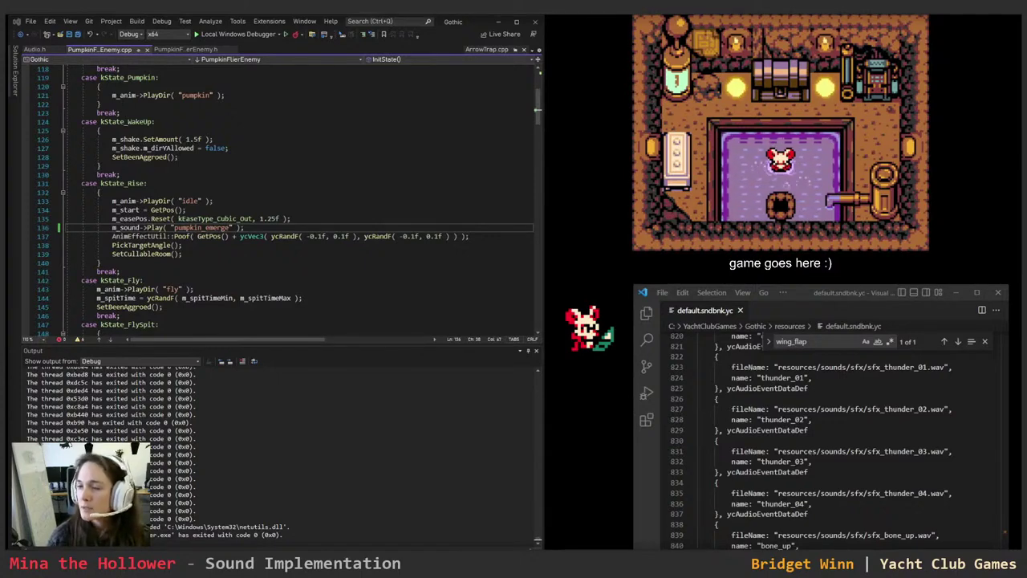
{"action": "left_click", "coordinate": [303, 227]}
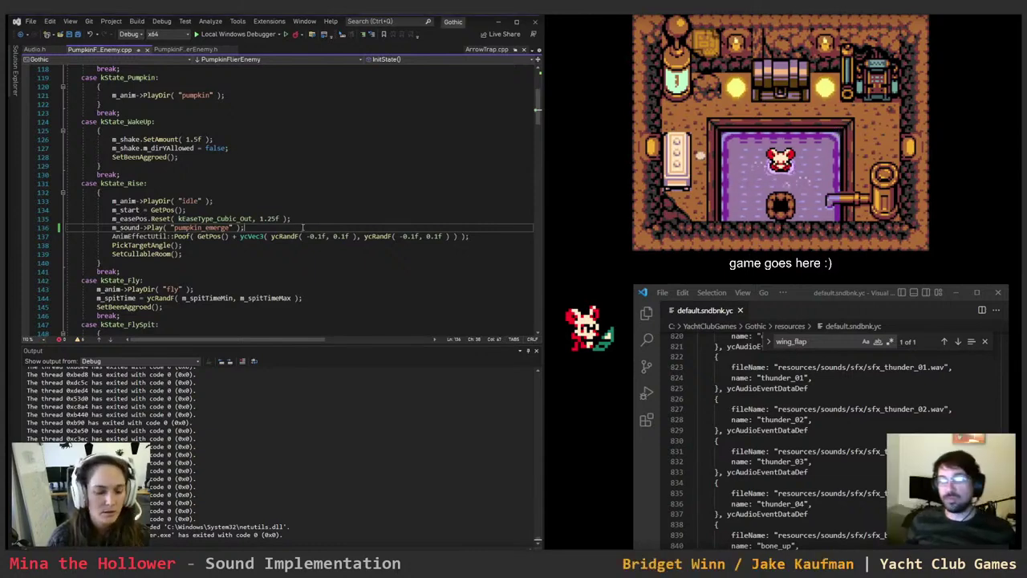
{"action": "key", "text": "F5"}
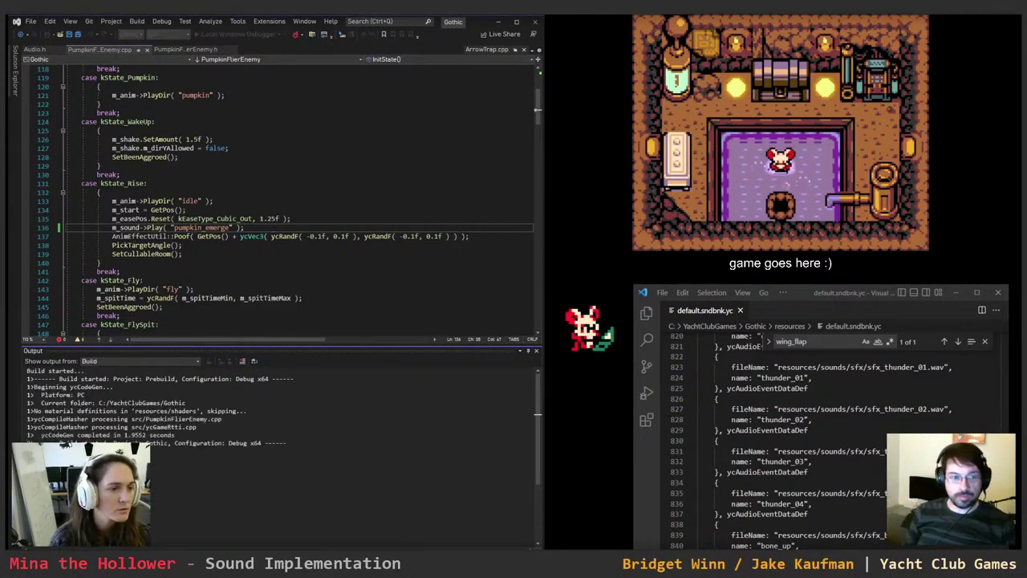
- Inspect the call stack frames for FileManager::ThreadMain and ThreadMain_MSFT at the ycAssert( read ) breakpoint
{"action": "left_click", "coordinate": [250, 250]}
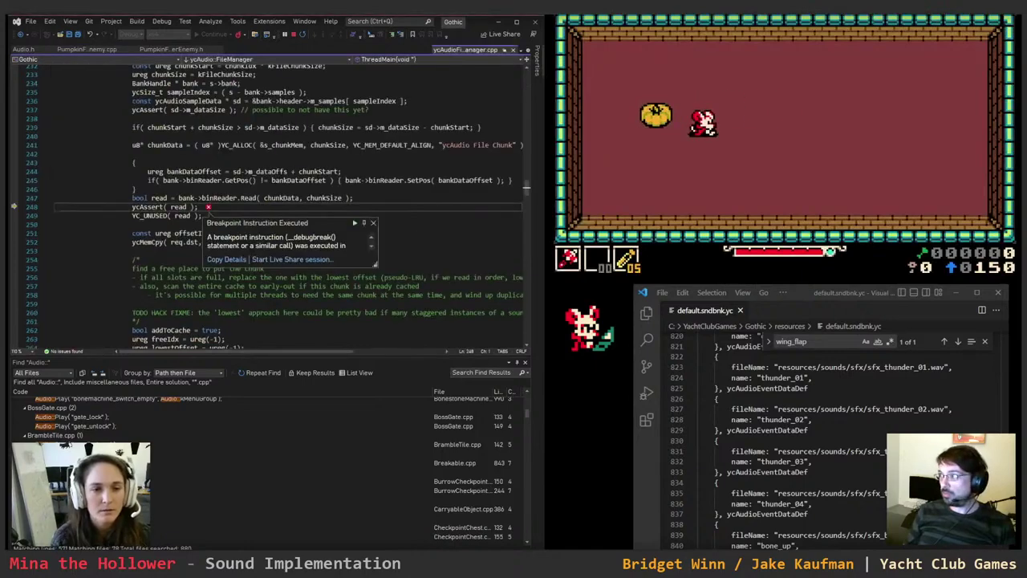
{"action": "left_click", "coordinate": [239, 208]}
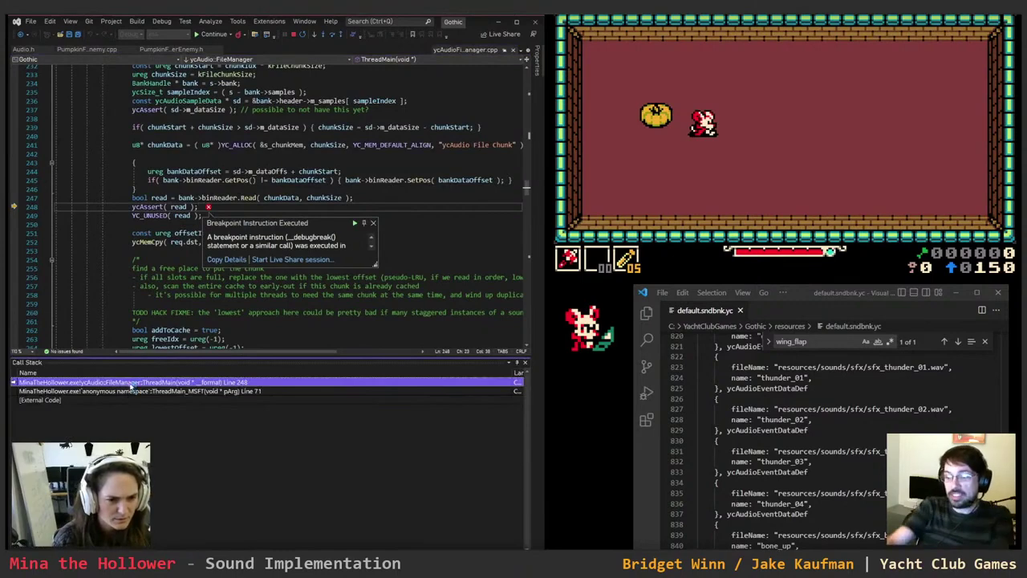
{"action": "double_click", "coordinate": [131, 383]}
{"action": "double_click", "coordinate": [137, 392]}
{"action": "double_click", "coordinate": [140, 382]}
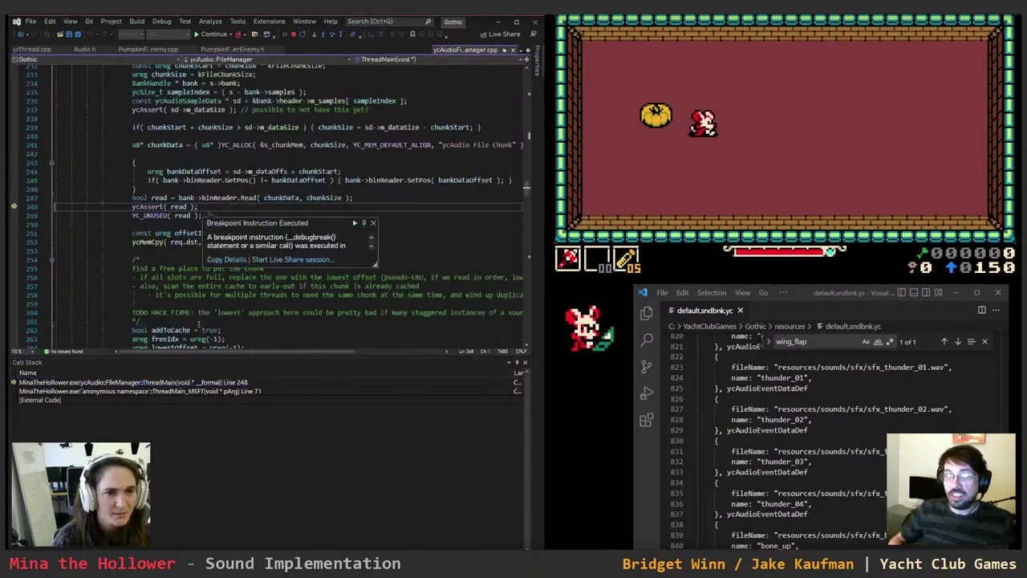
- Return to the kState_Rise code in the PumpkinFlierEnemy source file
{"action": "left_click", "coordinate": [87, 49]}
{"action": "left_click", "coordinate": [151, 50]}
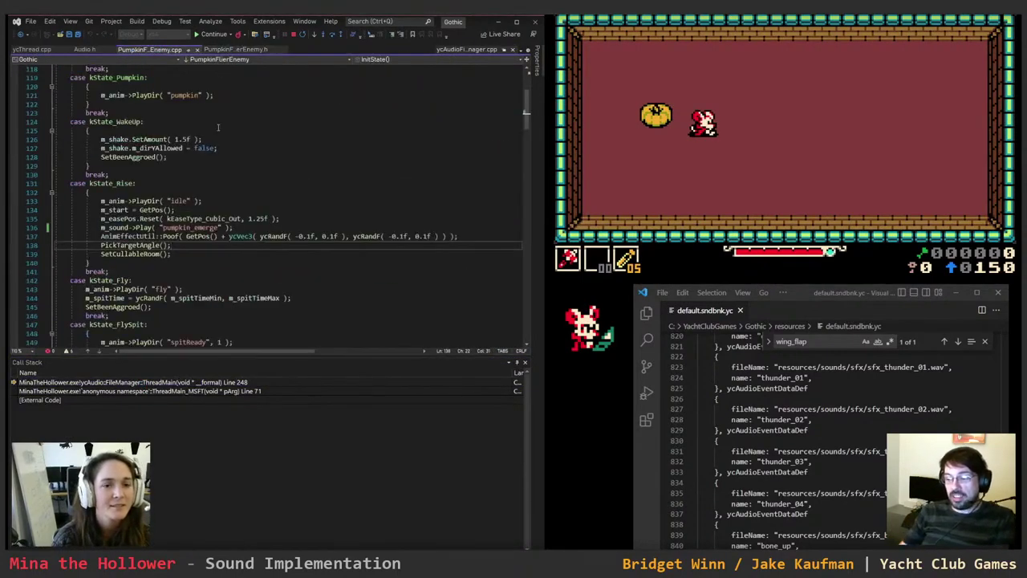
{"action": "left_click", "coordinate": [200, 258]}
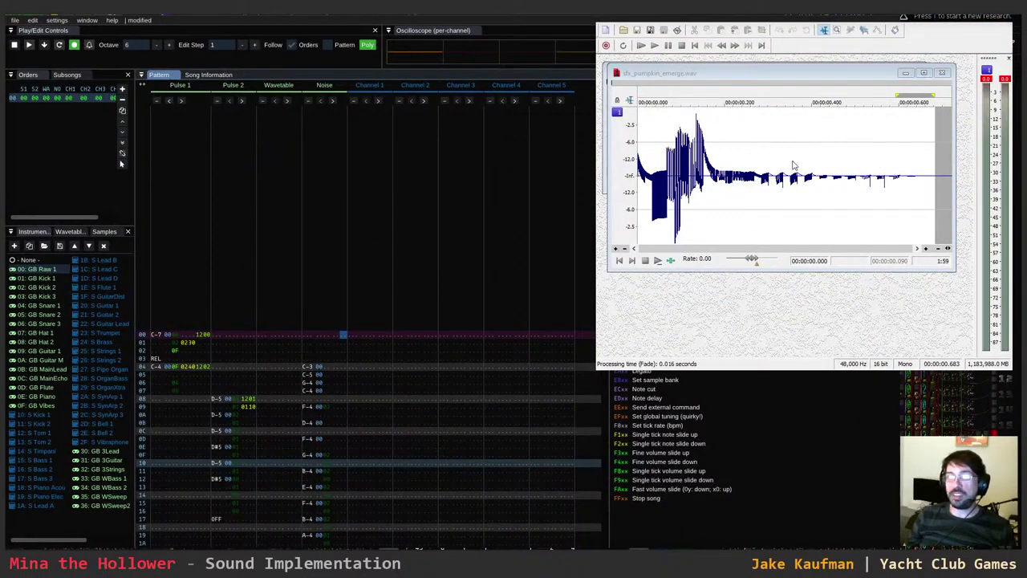
- Close sfx_pumpkin_emerge.wav and switch to the tracker pattern's first Pulse 1 note on row 00
{"action": "left_click", "coordinate": [949, 73]}
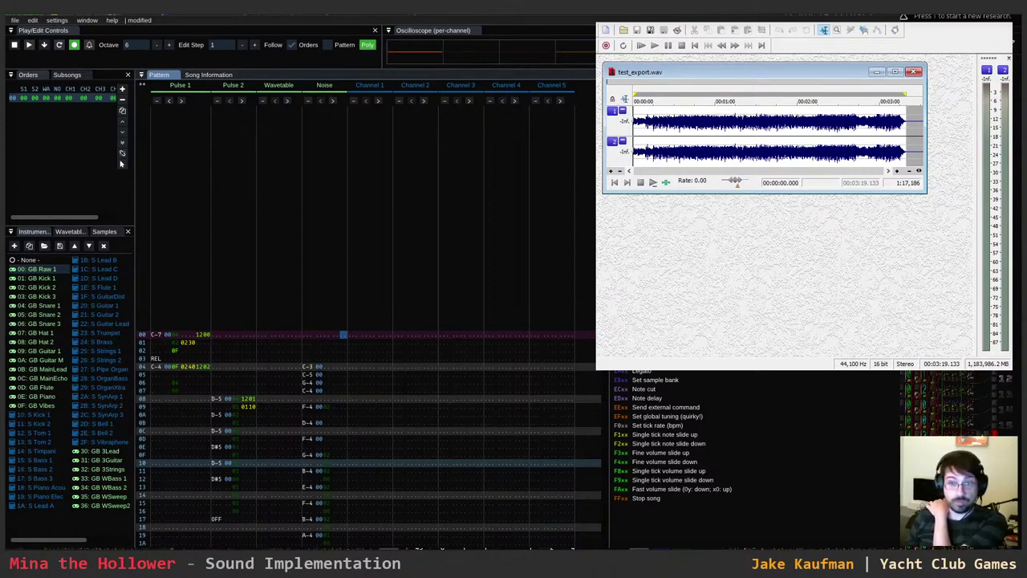
{"action": "key", "text": "alt+Tab"}
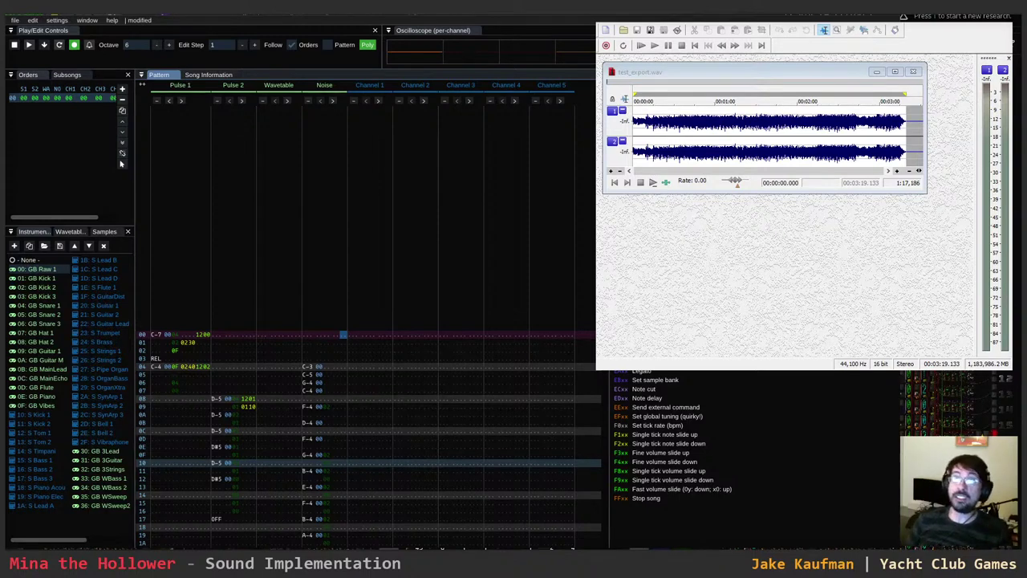
{"action": "left_click", "coordinate": [162, 335]}
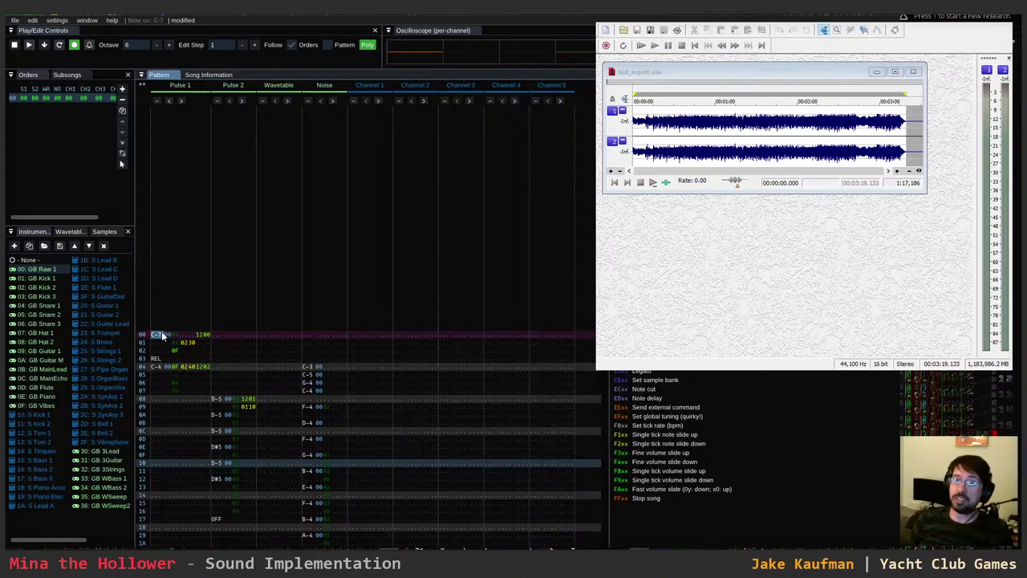
- Examine row 00 of the pattern across Pulse 2, Wavetable, Noise and Channel 1, plus the Noise note on row 04
{"action": "left_click", "coordinate": [215, 336]}
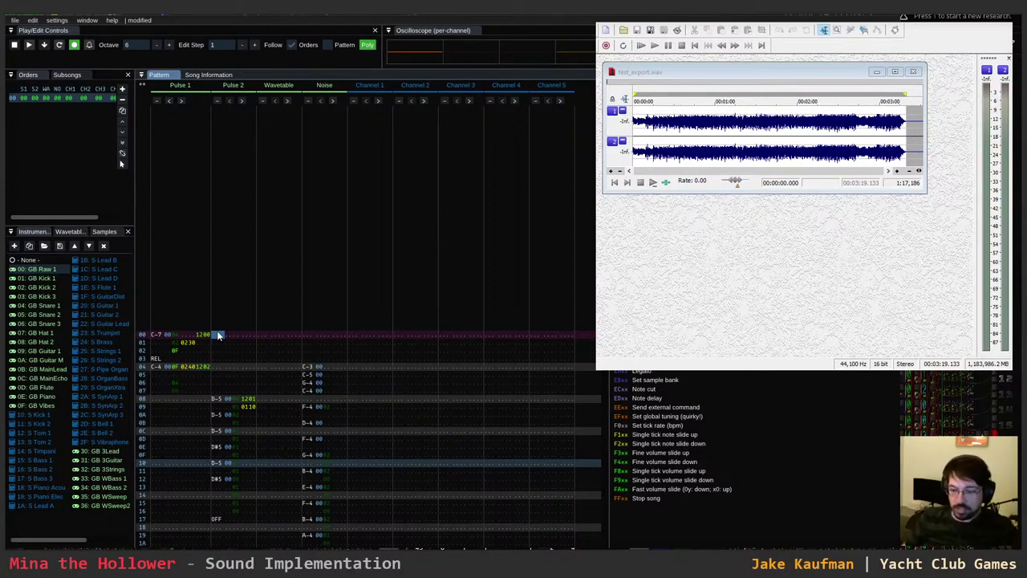
{"action": "left_click", "coordinate": [266, 335]}
{"action": "left_click", "coordinate": [307, 337]}
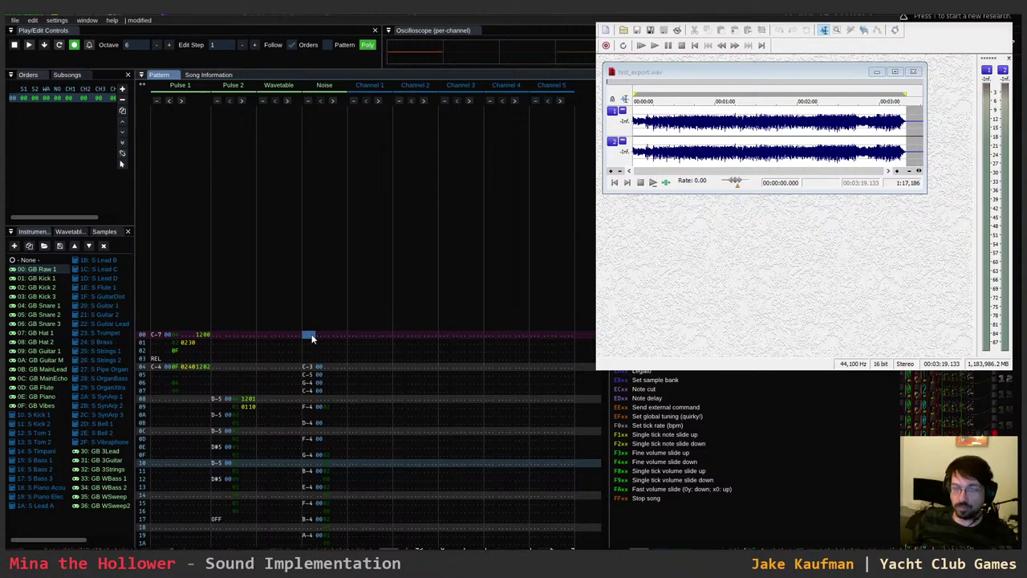
{"action": "left_click", "coordinate": [354, 335]}
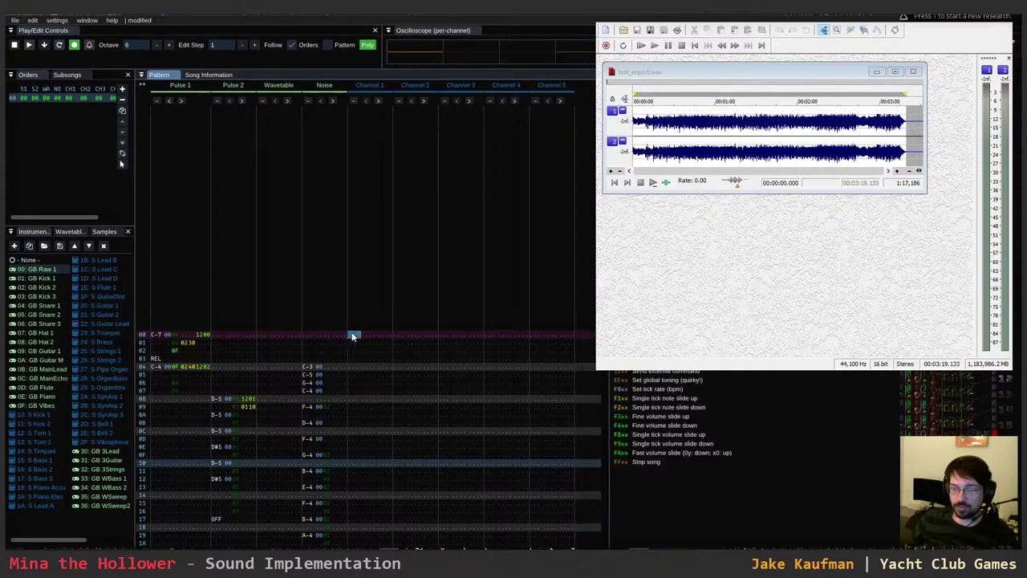
{"action": "left_click", "coordinate": [317, 336]}
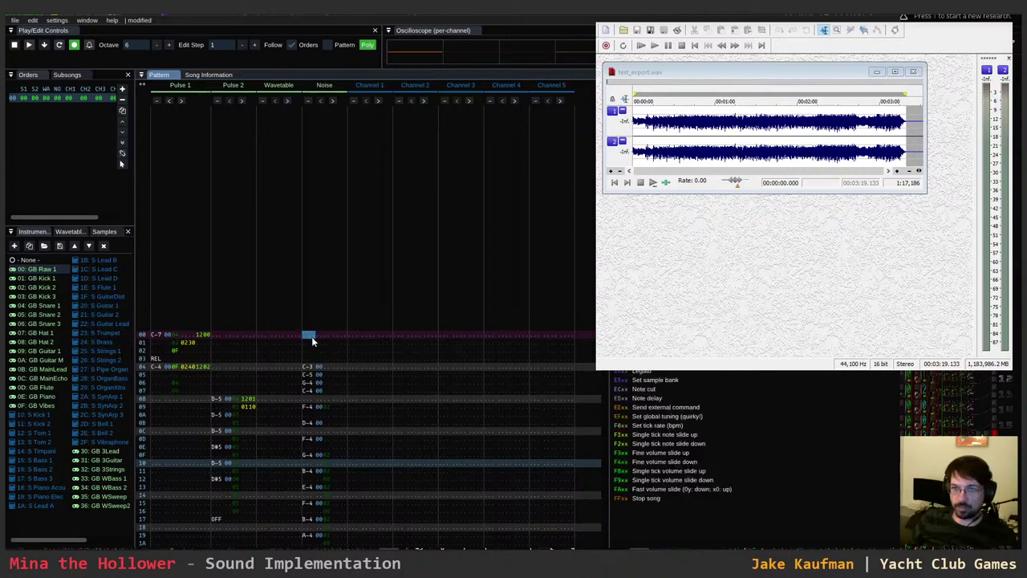
{"action": "left_click", "coordinate": [309, 367]}
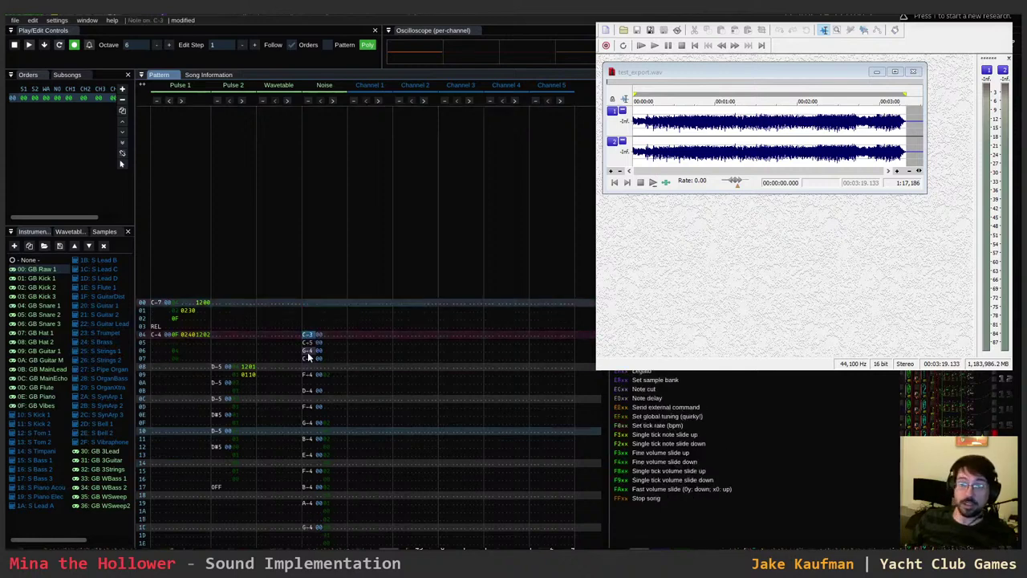
{"action": "left_click", "coordinate": [308, 304]}
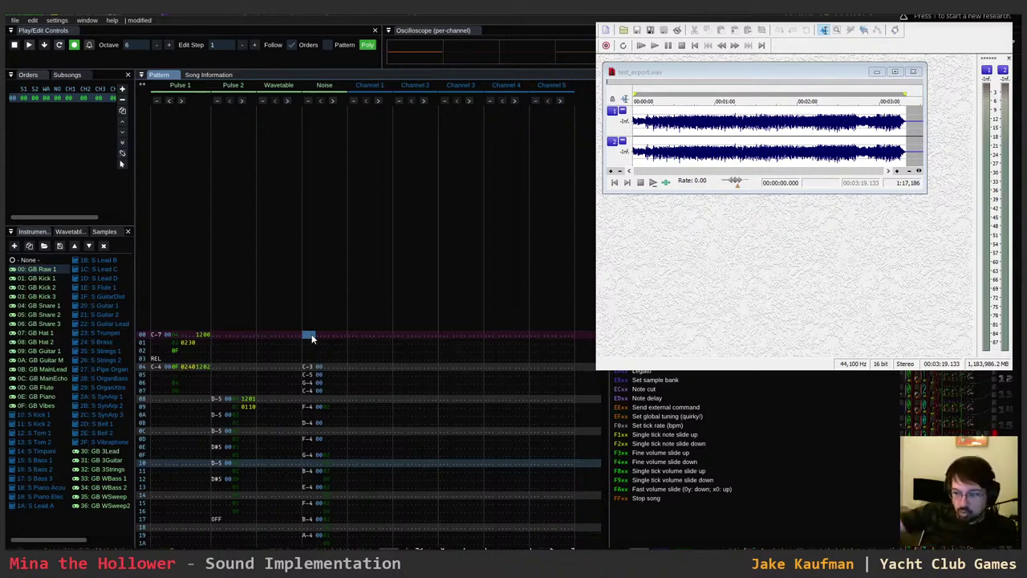
{"action": "left_click_drag", "start_coordinate": [321, 336], "coordinate": [317, 335]}
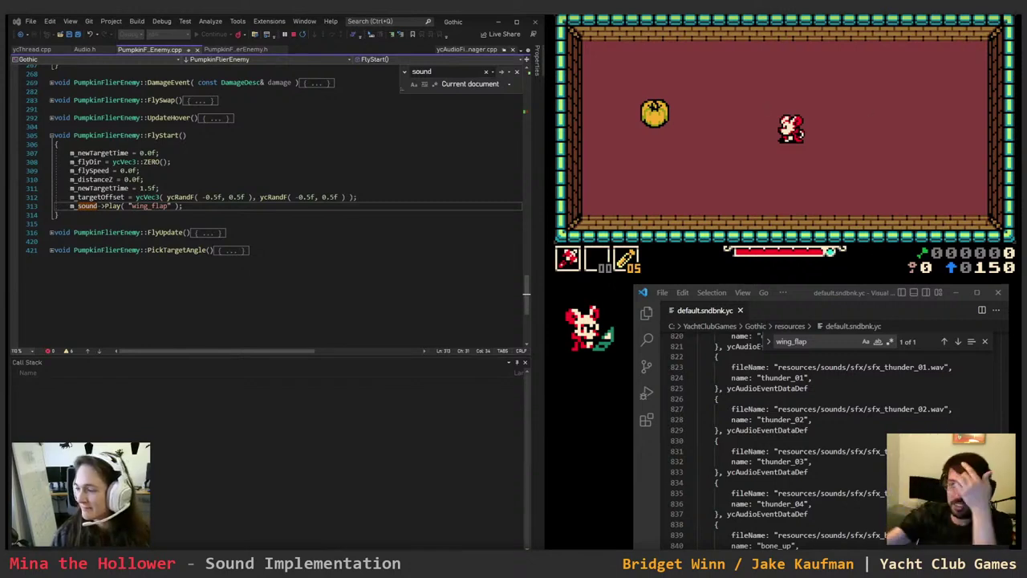
- Walk Mina up to the pumpkin in the running game and observe it emerge and take flight
{"action": "key", "text": "Left"}
{"action": "key", "text": "Up"}
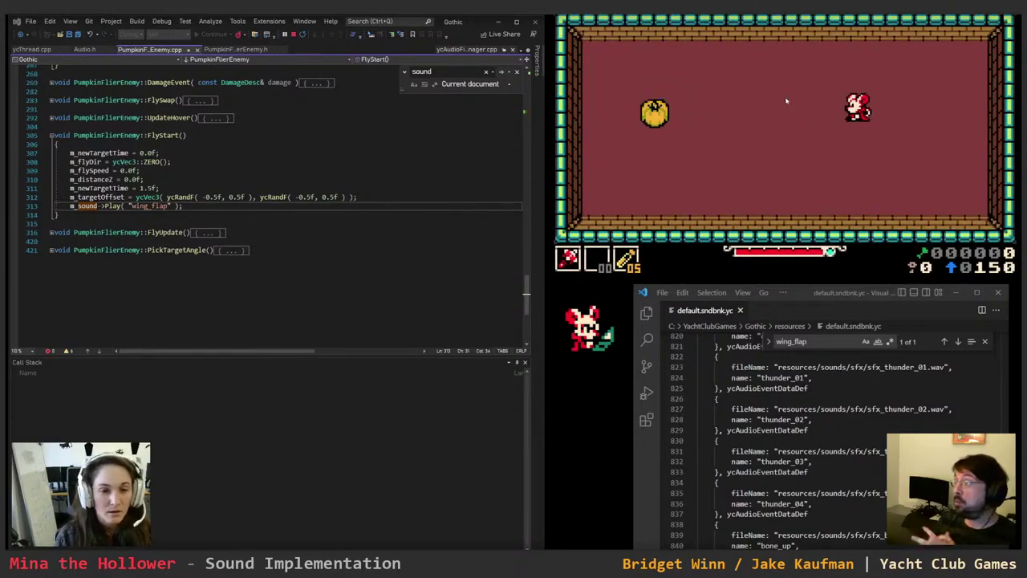
{"action": "key", "text": "Left"}
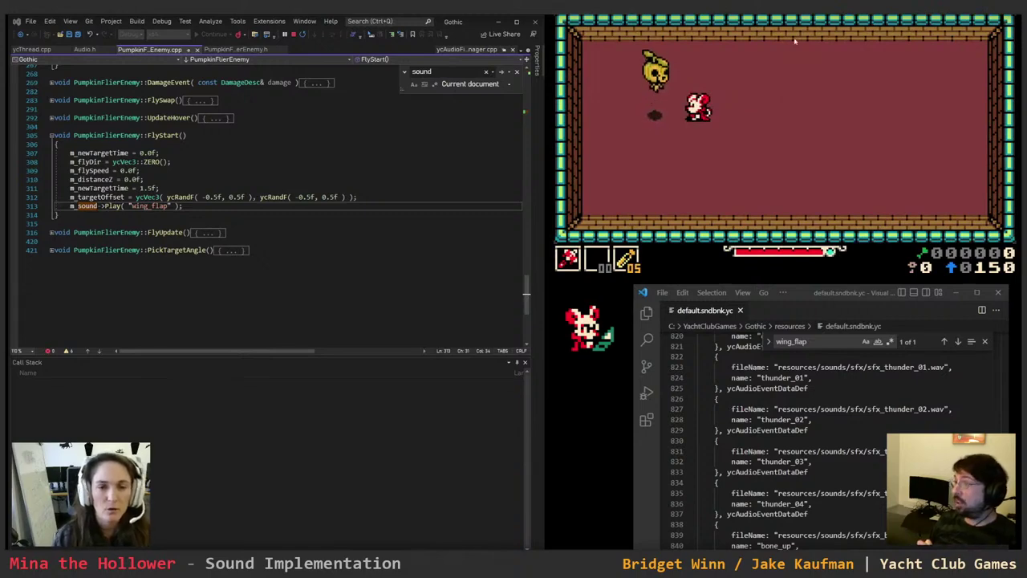
{"action": "left_click", "coordinate": [211, 208]}
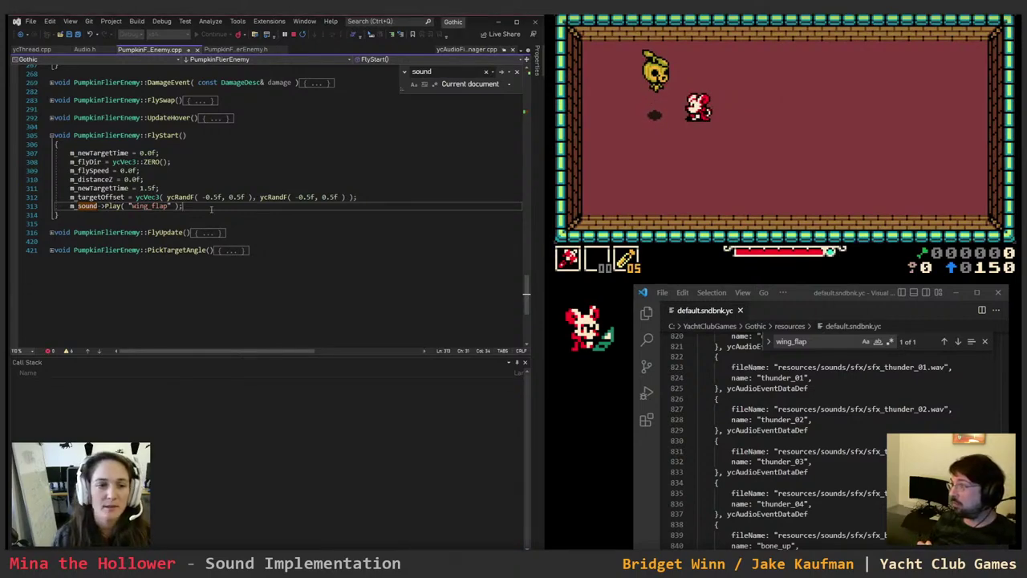
{"action": "left_click", "coordinate": [955, 91]}
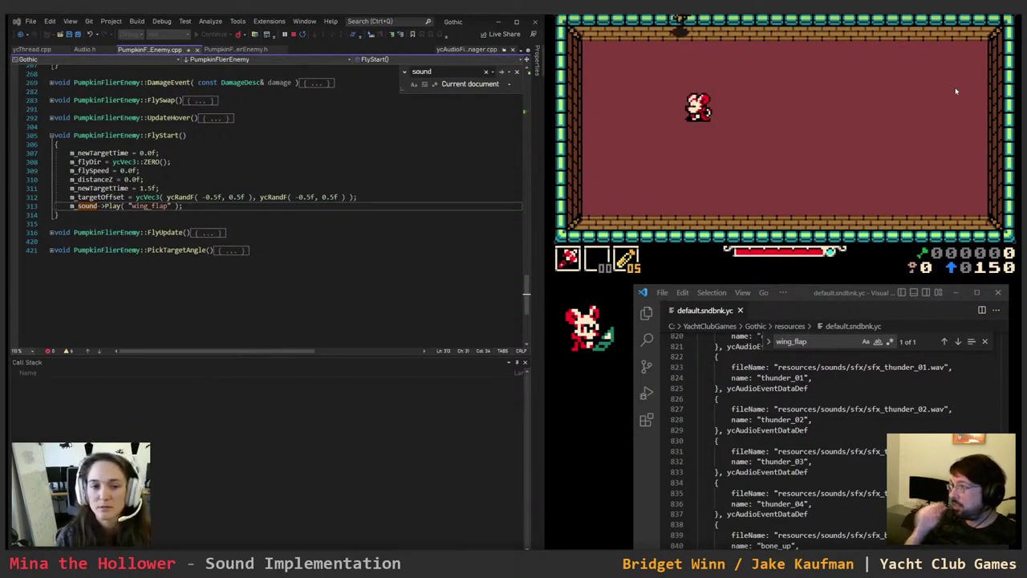
- Move Mina around the flying pumpkin to check its sounds while it flies and spits
{"action": "key", "text": "Down"}
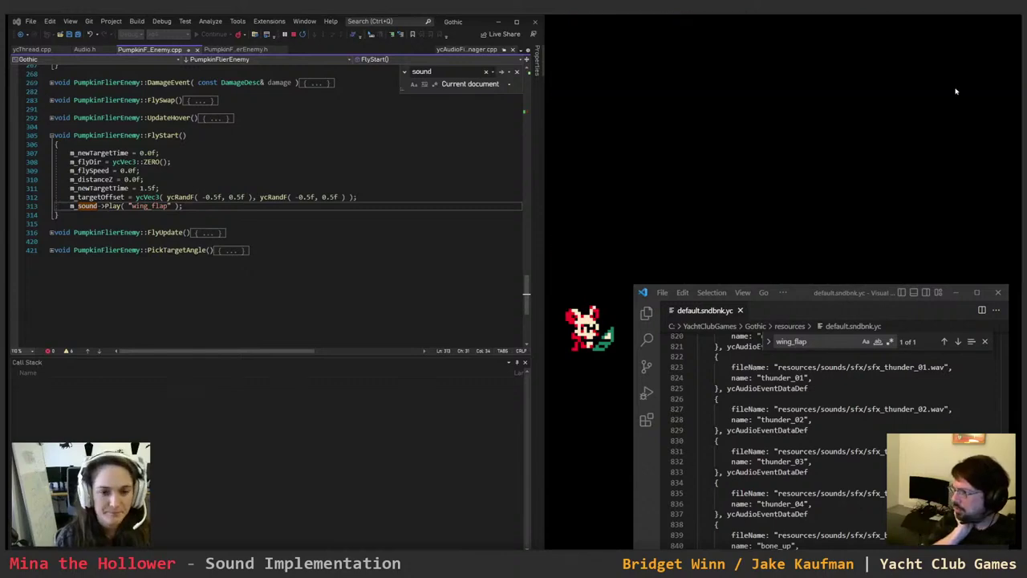
{"action": "key", "text": "Up"}
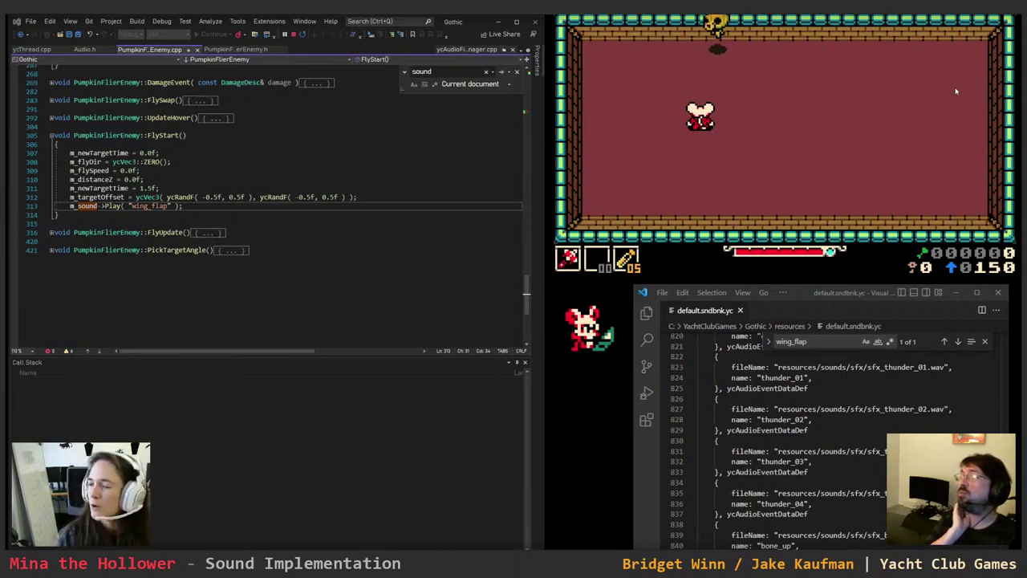
{"action": "key", "text": "Right"}
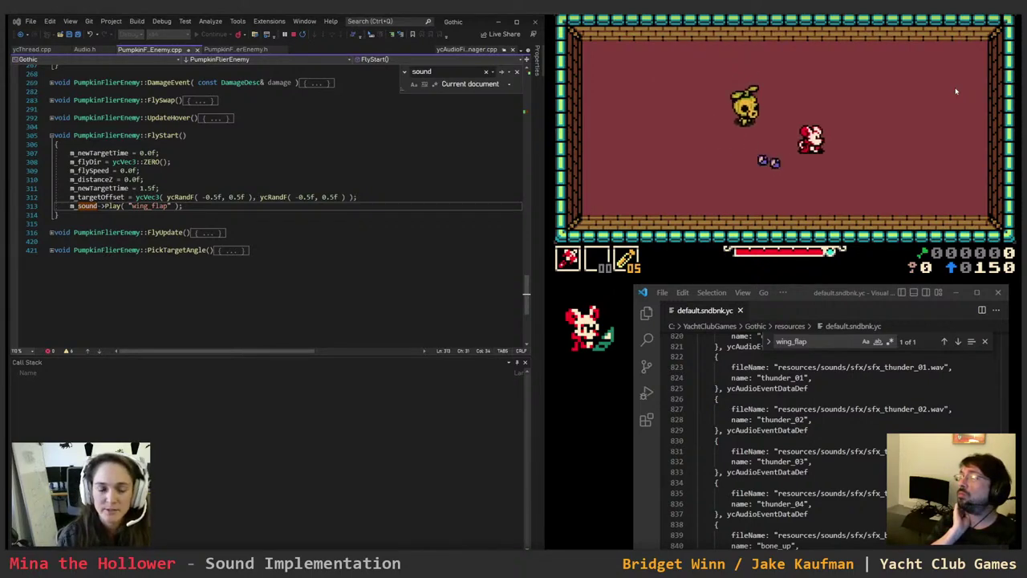
{"action": "key", "text": "Up"}
{"action": "key", "text": "Left"}
{"action": "key", "text": "Down"}
{"action": "key", "text": "Right"}
{"action": "key", "text": "space"}
{"action": "key", "text": "Left"}
{"action": "key", "text": "Right"}
{"action": "key", "text": "Down"}
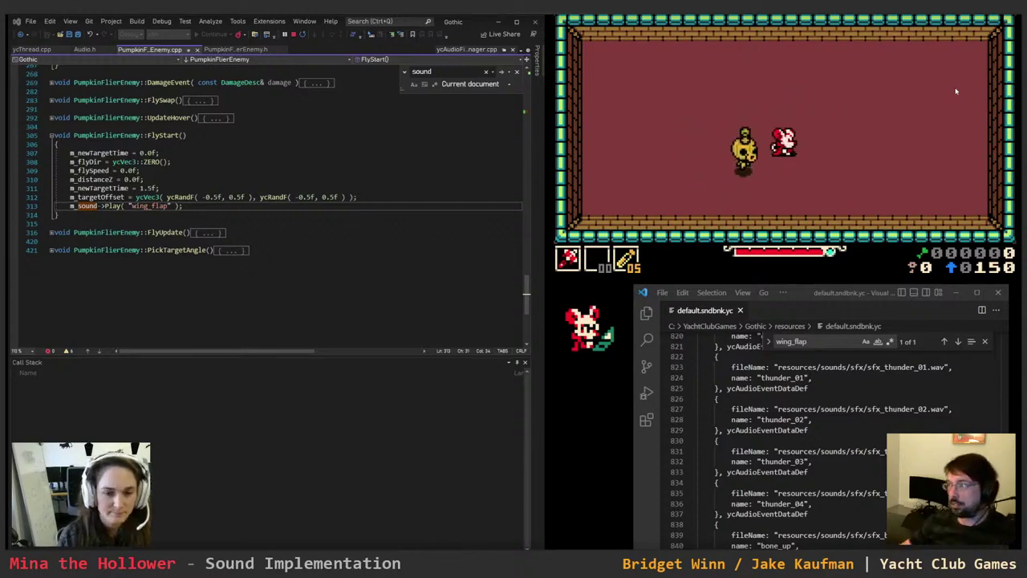
- Reset the test room, wake the pumpkin again and circle it to recheck its emerge and flight sounds
{"action": "key", "text": "F5"}
{"action": "key", "text": "Left"}
{"action": "key", "text": "Down"}
{"action": "key", "text": "Right"}
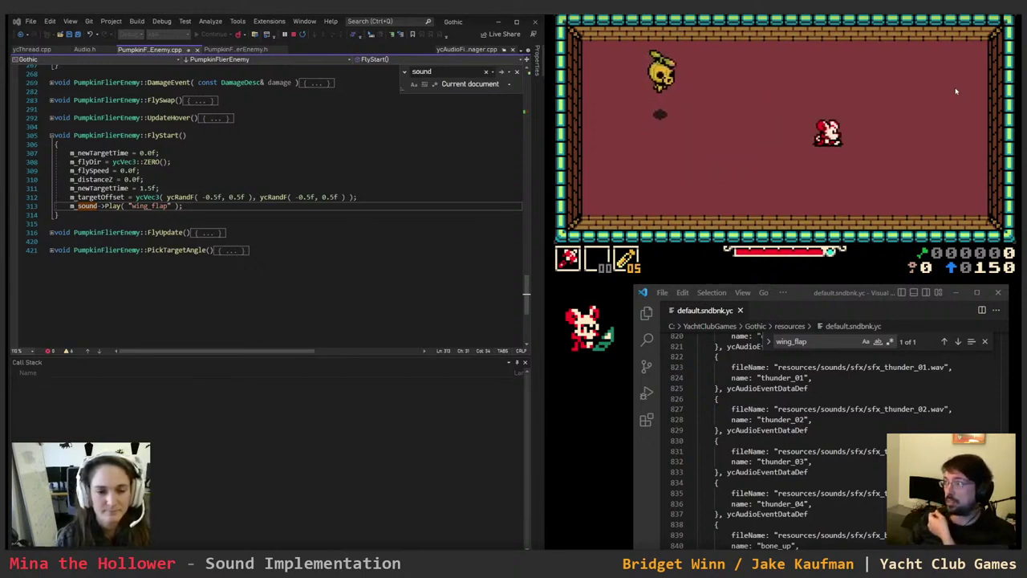
{"action": "key", "text": "Left"}
{"action": "key", "text": "Up"}
{"action": "key", "text": "Right"}
{"action": "key", "text": "Right"}
{"action": "key", "text": "Down"}
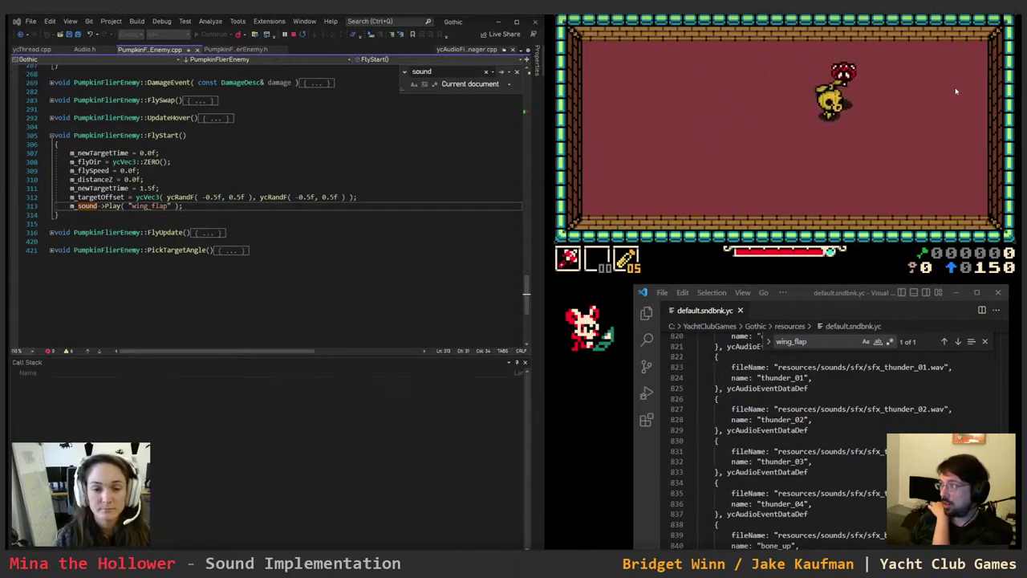
- Move Mina away from the flying pumpkin to listen to its spit attack
{"action": "key", "text": "space"}
{"action": "key", "text": "Left"}
{"action": "key", "text": "Down"}
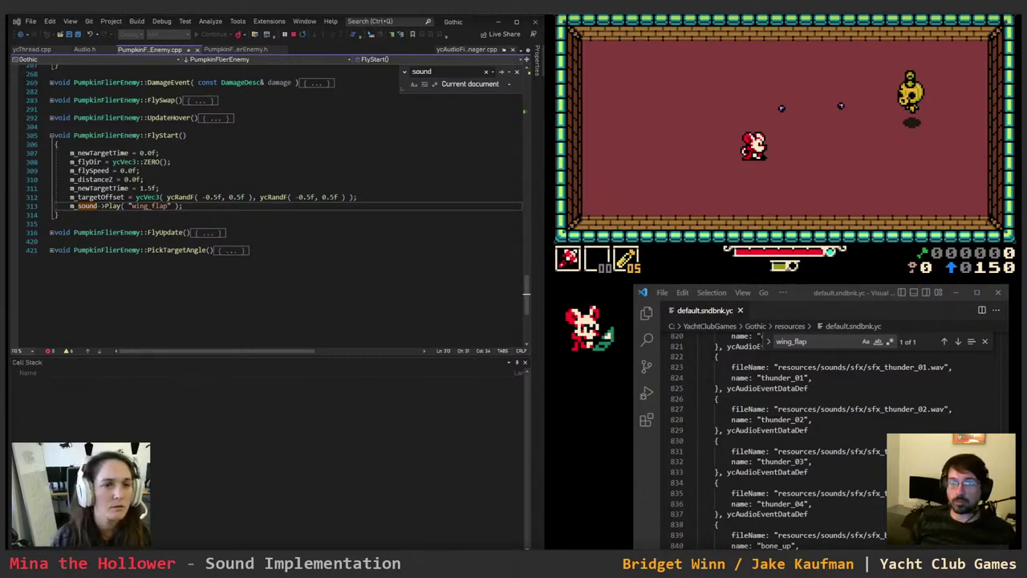
- Examine the kState_FlySpit case in the pumpkin enemy's state update code
{"action": "left_click", "coordinate": [275, 152]}
{"action": "scroll", "coordinate": [275, 201], "scroll_direction": "up", "scroll_amount": 13}
{"action": "scroll", "coordinate": [201, 198], "scroll_direction": "up", "scroll_amount": 5}
{"action": "key", "text": "ctrl+f"}
{"action": "key", "text": "BackSpace"}
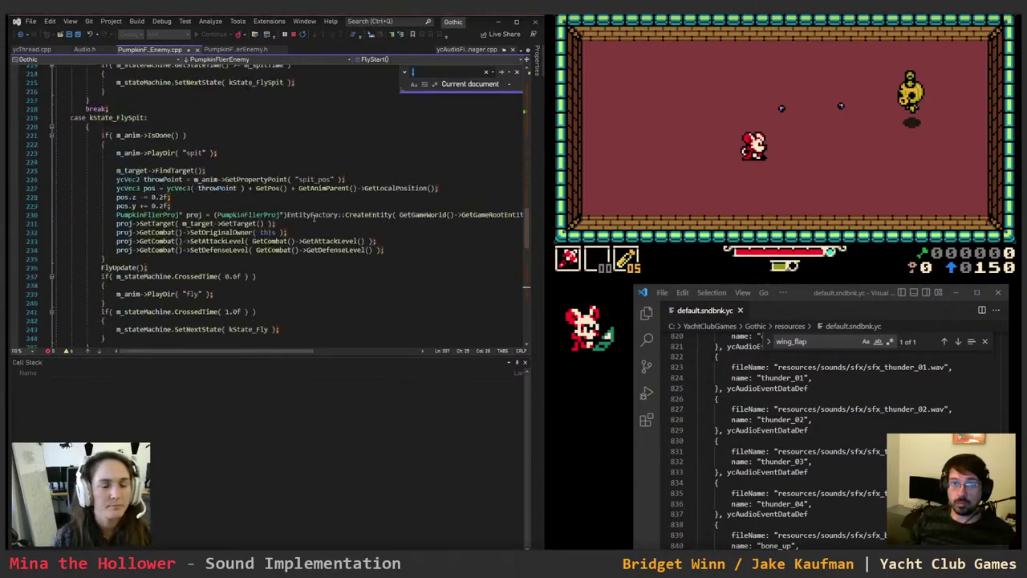
{"action": "key", "text": "Escape"}
{"action": "double_click", "coordinate": [314, 215]}
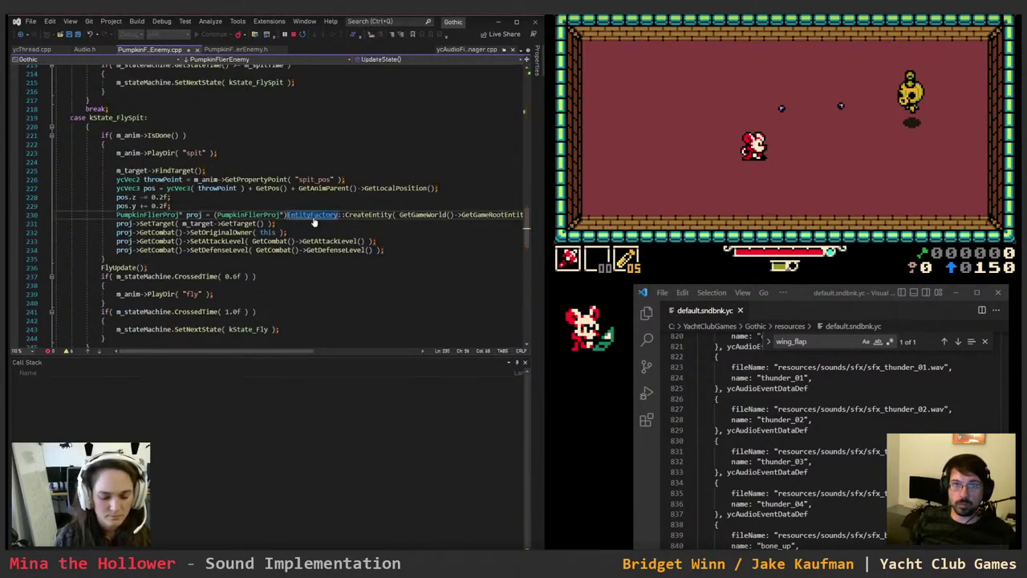
- Examine the timers and initial state set in the PumpkinFlierEnemy constructor, and search the file for GetSpawnPoint()
{"action": "left_click_drag", "start_coordinate": [526, 211], "coordinate": [526, 90]}
{"action": "scroll", "coordinate": [291, 256], "scroll_direction": "down", "scroll_amount": 6}
{"action": "scroll", "coordinate": [290, 256], "scroll_direction": "down", "scroll_amount": 9}
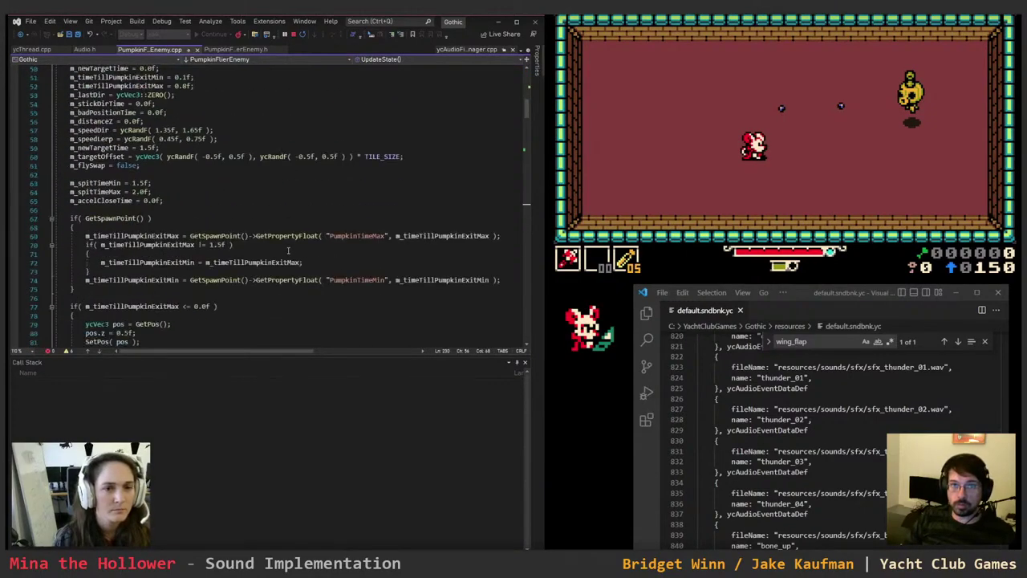
{"action": "left_click", "coordinate": [335, 207]}
{"action": "left_click", "coordinate": [334, 200]}
{"action": "scroll", "coordinate": [325, 254], "scroll_direction": "down", "scroll_amount": 6}
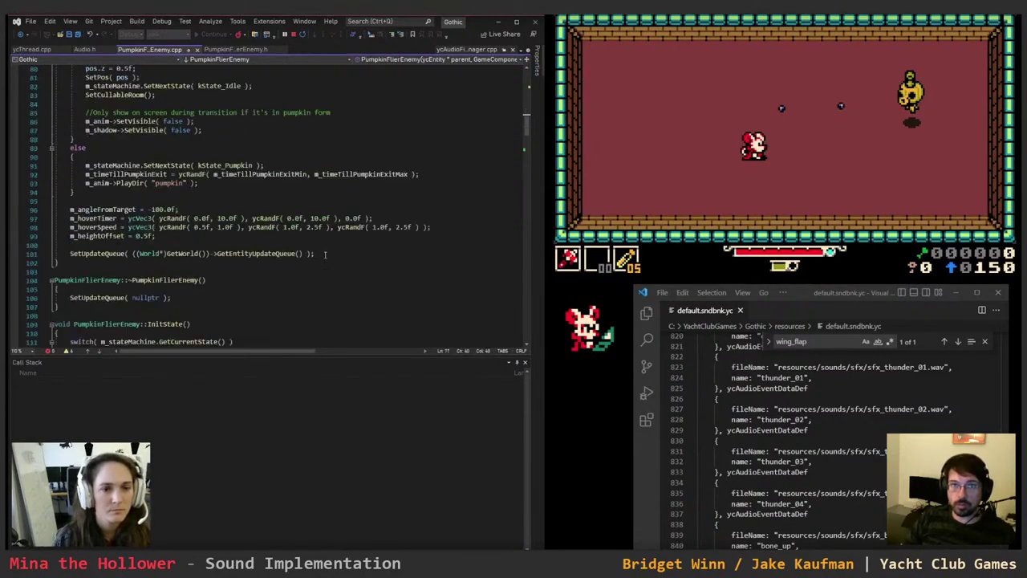
{"action": "scroll", "coordinate": [347, 261], "scroll_direction": "up", "scroll_amount": 5}
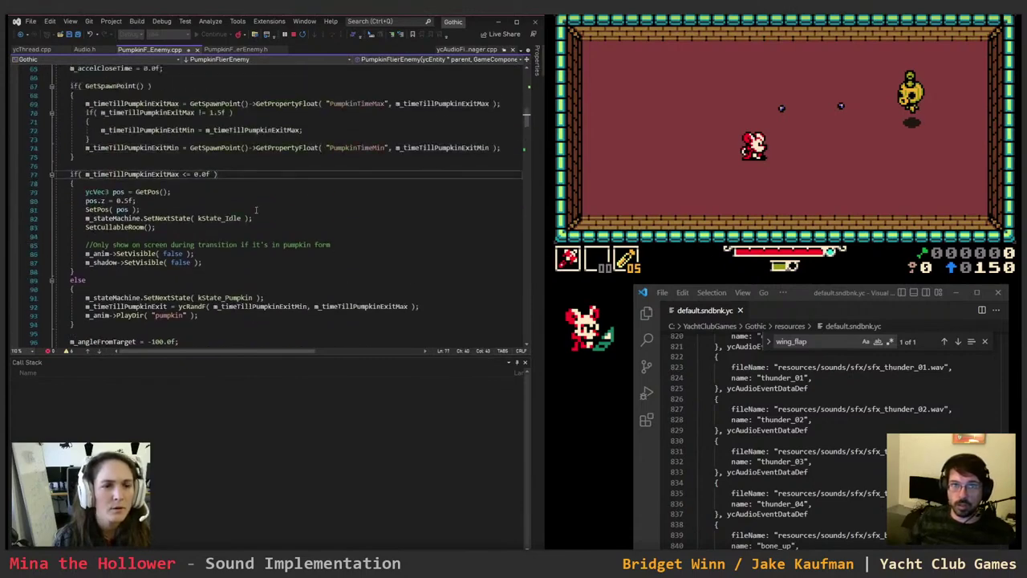
{"action": "left_click", "coordinate": [324, 216]}
{"action": "scroll", "coordinate": [324, 216], "scroll_direction": "up", "scroll_amount": 2}
{"action": "left_click", "coordinate": [218, 203]}
{"action": "key", "text": "ctrl+f"}
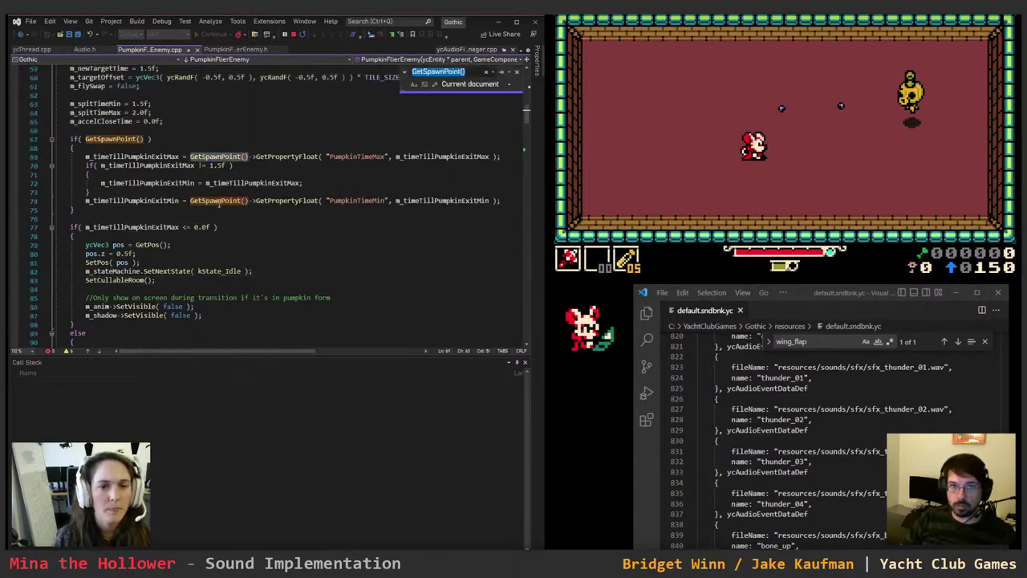
{"action": "left_click", "coordinate": [266, 227]}
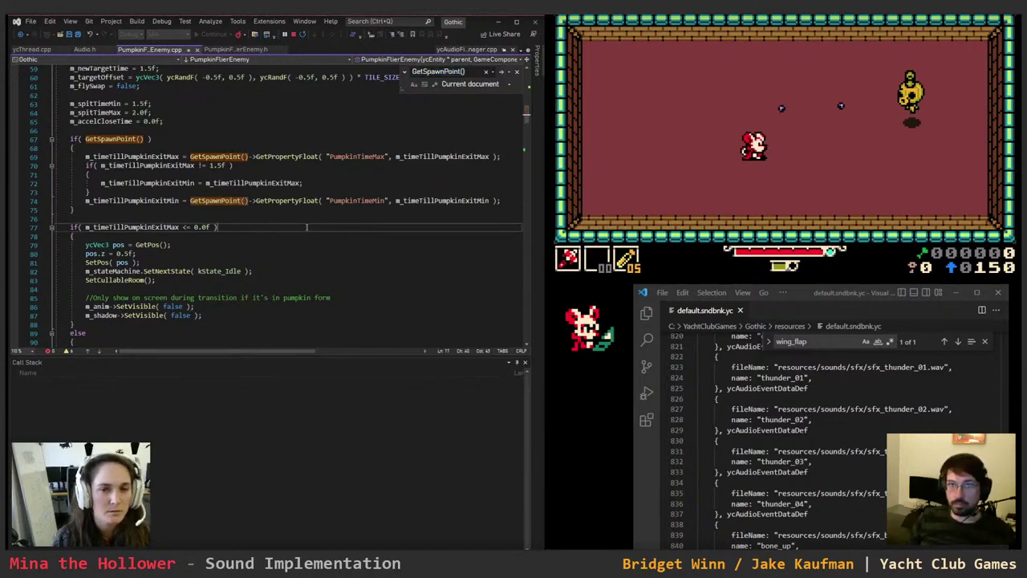
{"action": "left_click", "coordinate": [294, 218]}
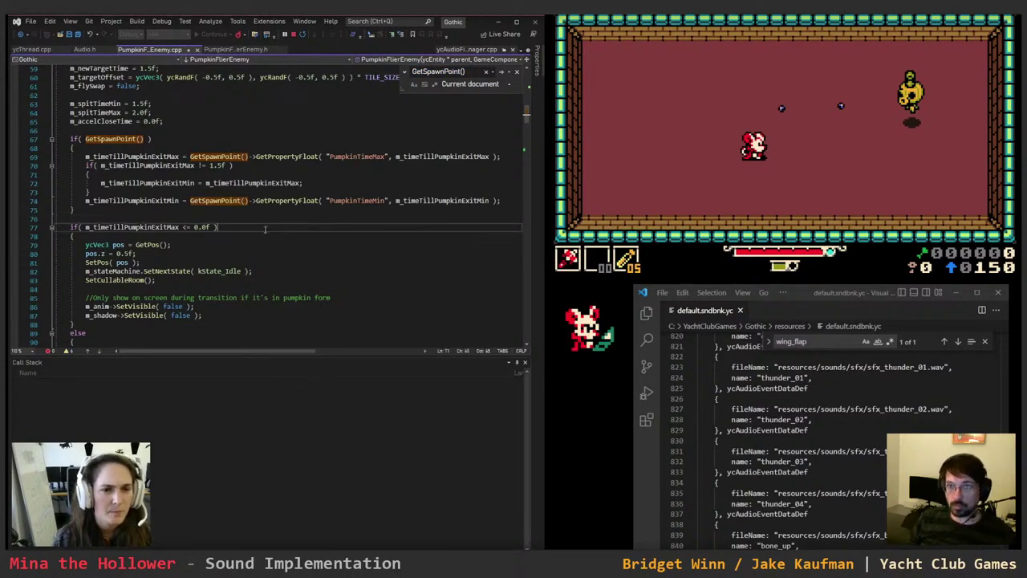
{"action": "scroll", "coordinate": [284, 229], "scroll_direction": "down", "scroll_amount": 2}
{"action": "left_click", "coordinate": [281, 221]}
{"action": "left_click", "coordinate": [259, 204]}
{"action": "left_click", "coordinate": [281, 211]}
{"action": "left_click", "coordinate": [309, 220]}
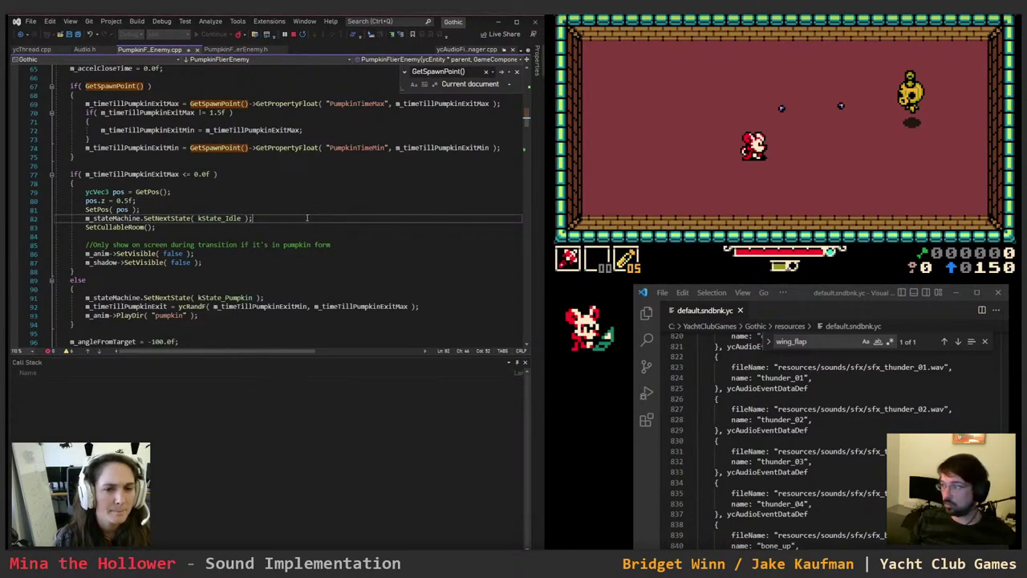
{"action": "left_click", "coordinate": [259, 184]}
{"action": "left_click", "coordinate": [256, 174]}
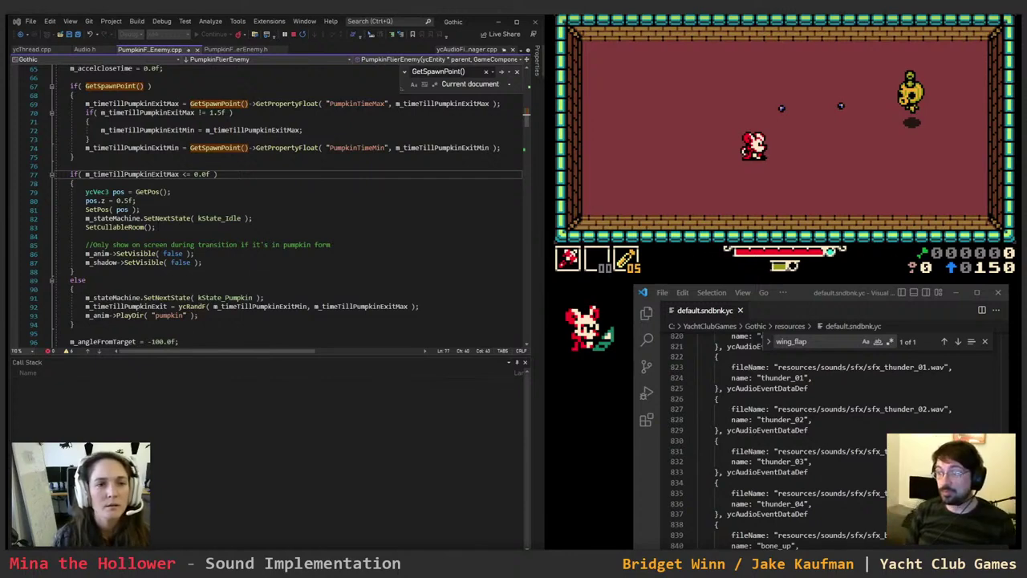
{"action": "left_click", "coordinate": [280, 86]}
- Open the game's Options Menu from the developer menu and raise the SFX volume by two notches
{"action": "left_click", "coordinate": [952, 119]}
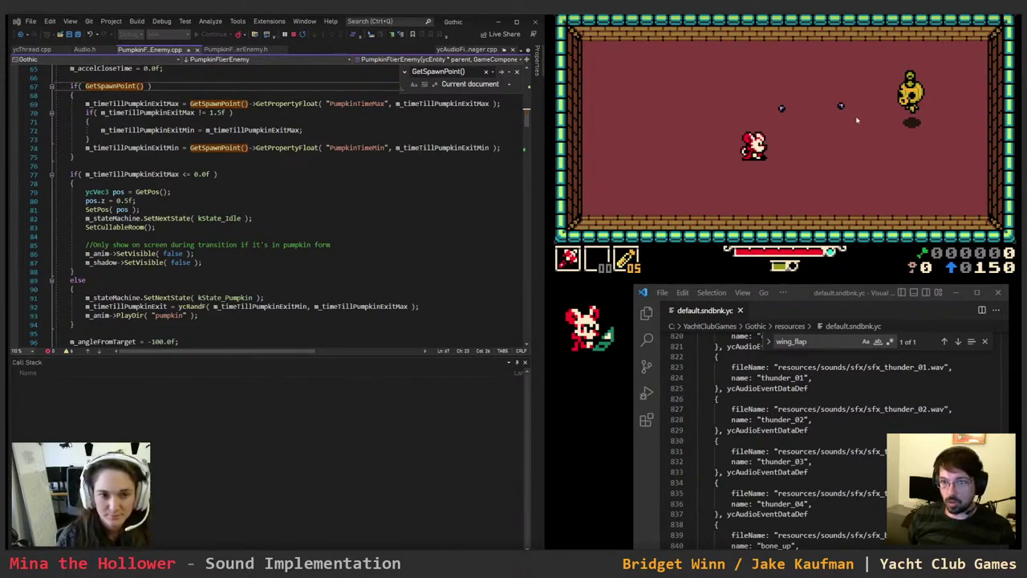
{"action": "key", "text": "grave"}
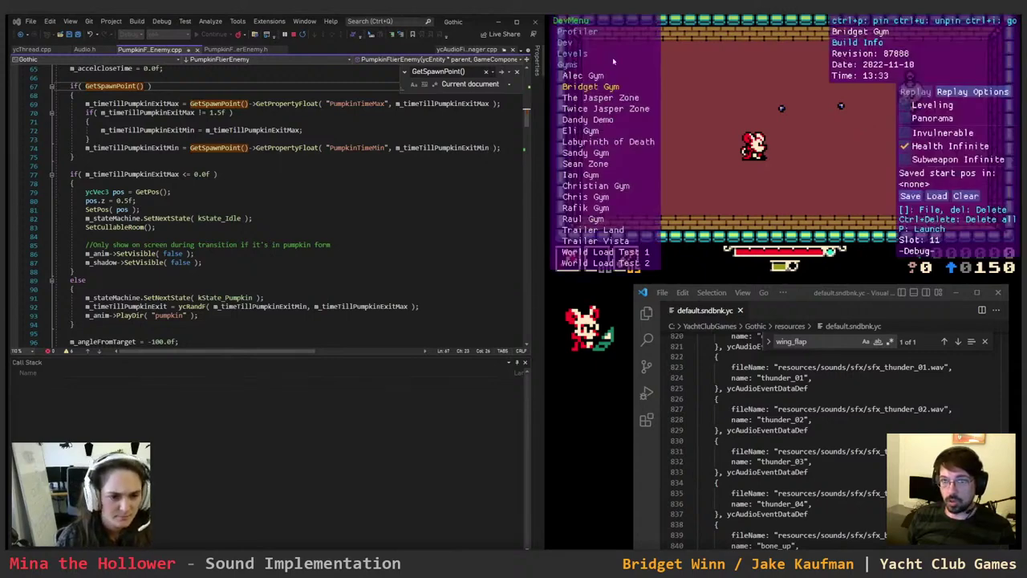
{"action": "left_click", "coordinate": [613, 62]}
{"action": "key", "text": "Down"}
{"action": "key", "text": "Return"}
{"action": "key", "text": "Down"}
{"action": "key", "text": "Return"}
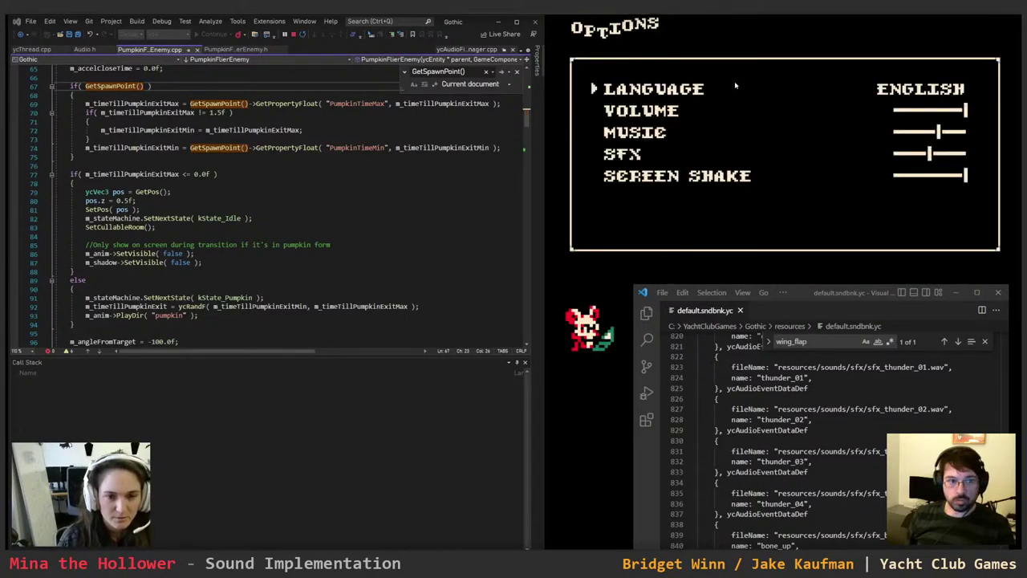
{"action": "key", "text": "Down"}
{"action": "key", "text": "Down"}
{"action": "key", "text": "Down"}
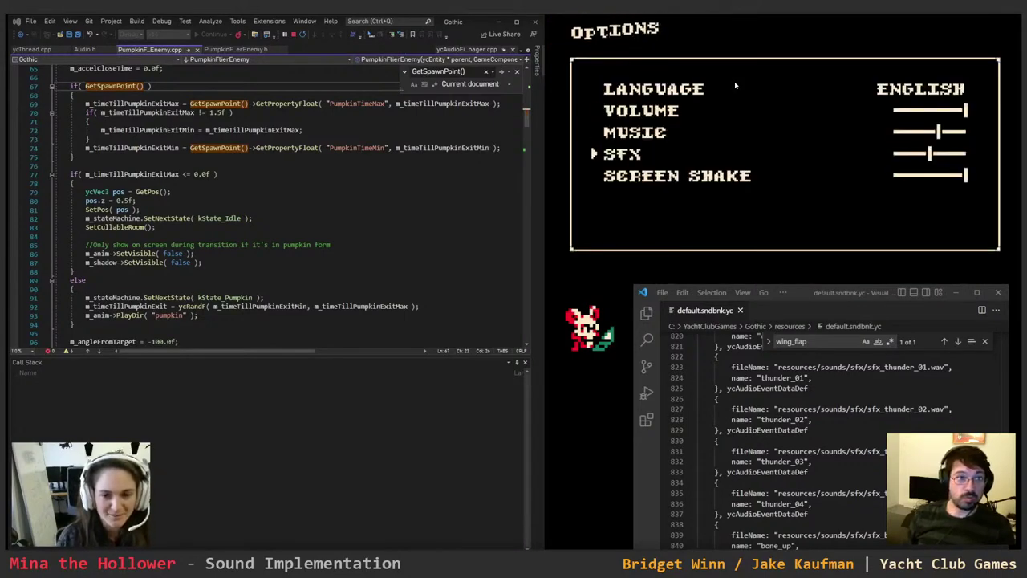
{"action": "key", "text": "Right"}
{"action": "key", "text": "Right"}
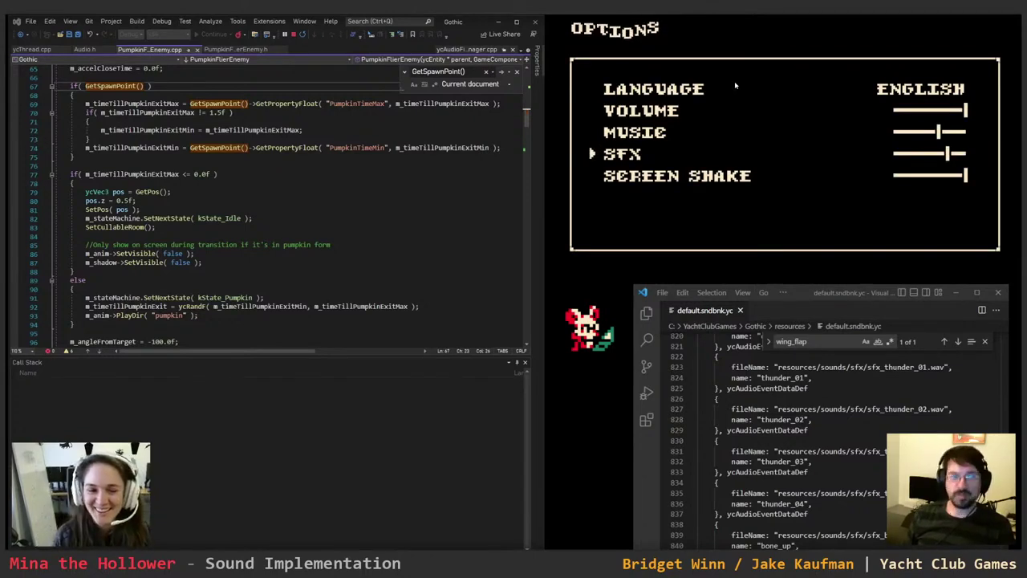
- Leave the options screen by reloading the pumpkin test room from the developer menu's Gyms list
{"action": "key", "text": "grave"}
{"action": "key", "text": "Left"}
{"action": "key", "text": "Up"}
{"action": "key", "text": "Right"}
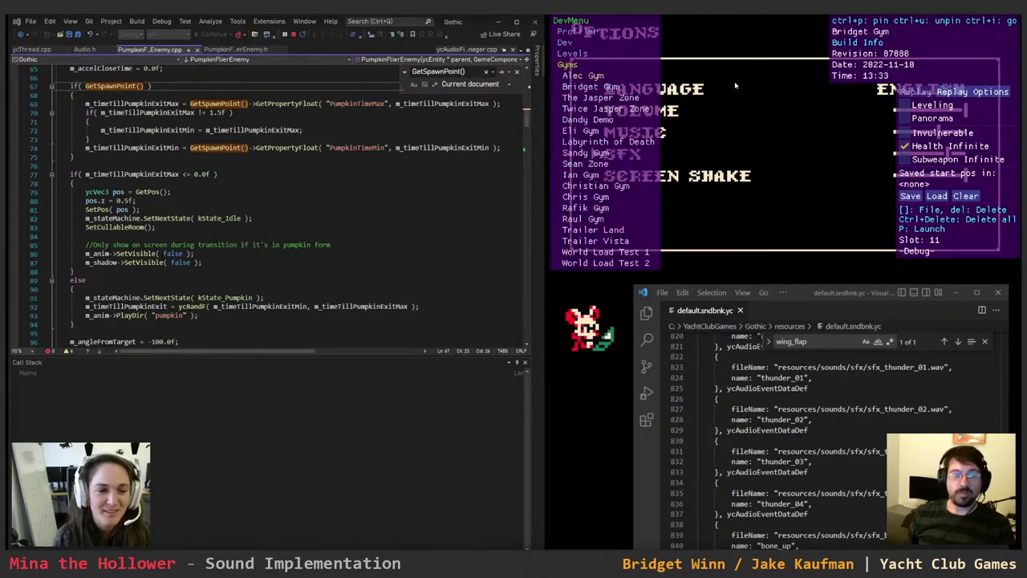
{"action": "key", "text": "Return"}
- Burrow Mina toward the pumpkin to wake it, and circle it to check its sounds at the louder SFX level
{"action": "key", "text": "Left"}
{"action": "key", "text": "space"}
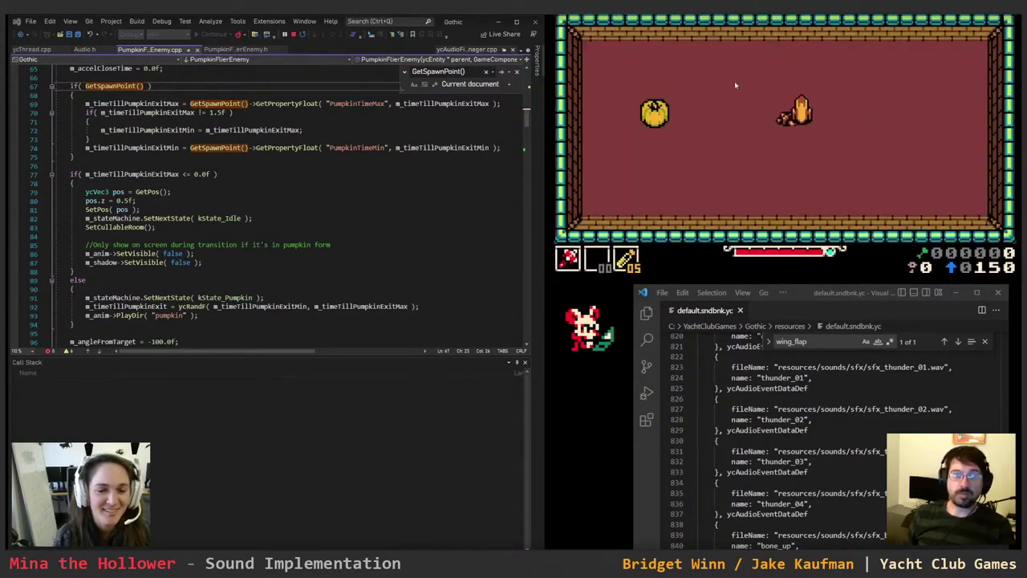
{"action": "key", "text": "Right"}
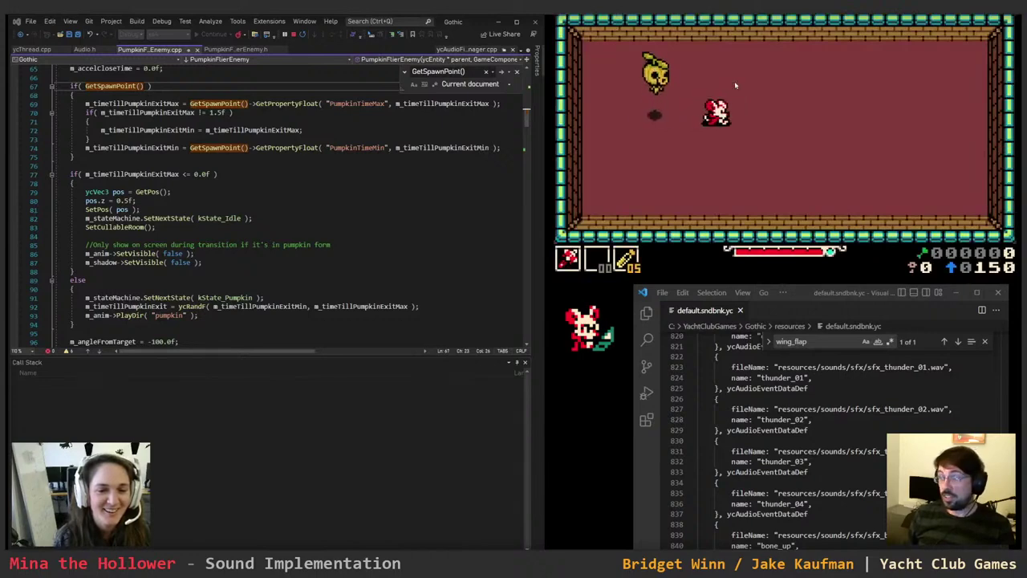
{"action": "key", "text": "Up"}
{"action": "key", "text": "Left"}
{"action": "key", "text": "space"}
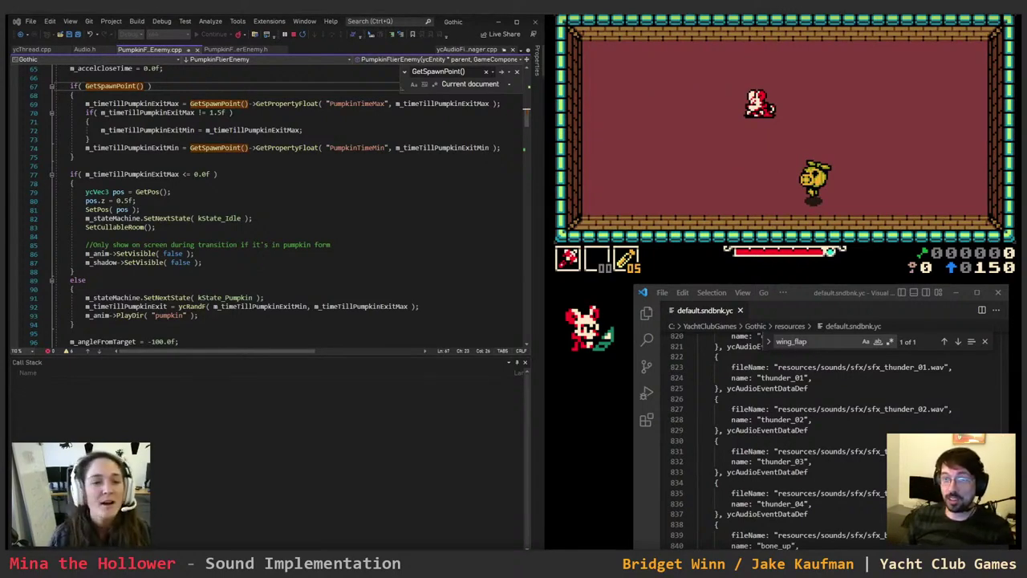
- Reset the test room and walk Mina around to trigger the pumpkin again and recheck its emerge and wing-flap sounds
{"action": "left_click", "coordinate": [244, 174]}
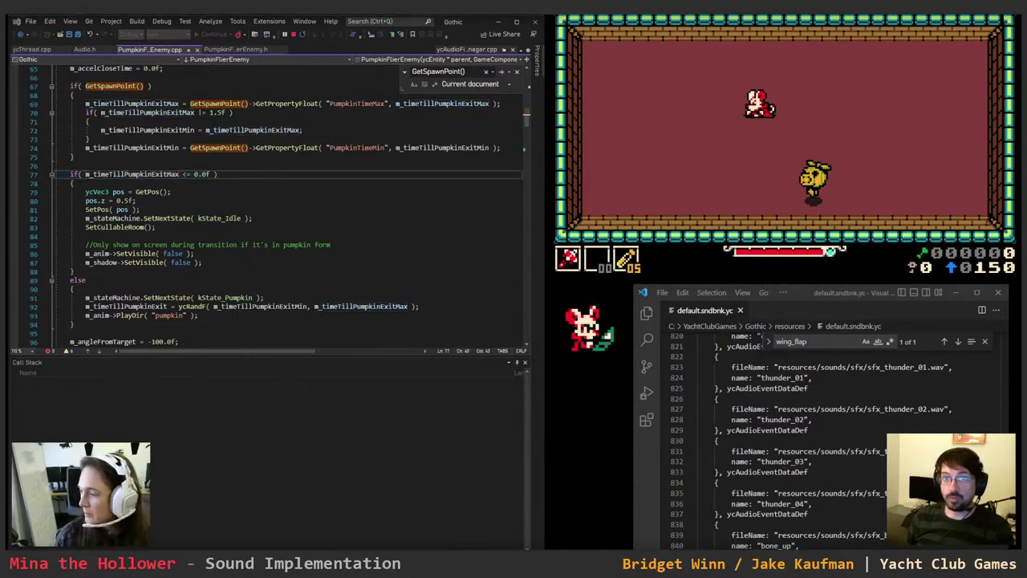
{"action": "left_click", "coordinate": [140, 209]}
{"action": "left_click", "coordinate": [918, 100]}
{"action": "key", "text": "r"}
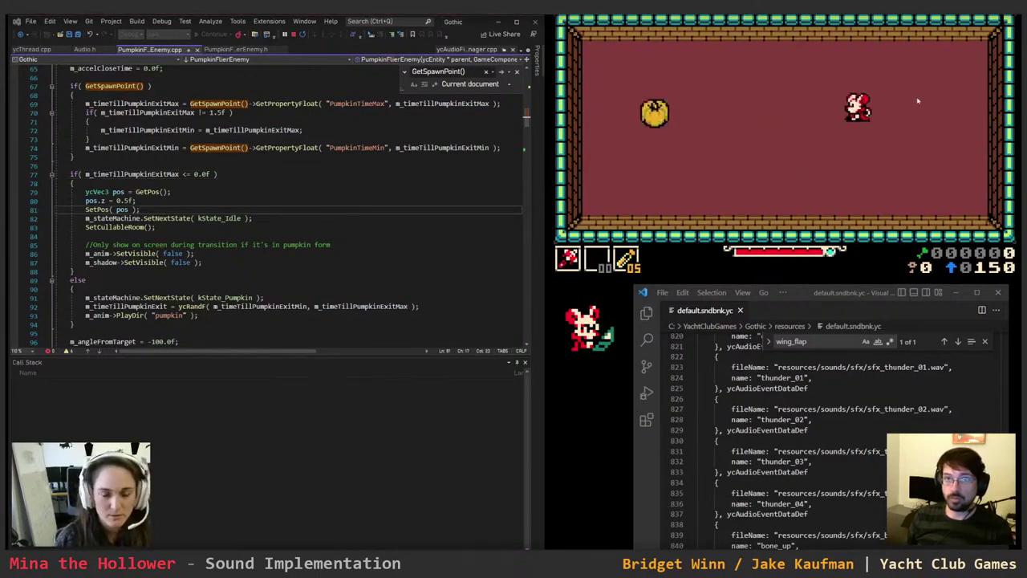
{"action": "key", "text": "Left"}
{"action": "key", "text": "Down"}
{"action": "key", "text": "Right"}
{"action": "key", "text": "Right"}
{"action": "key", "text": "Up"}
{"action": "key", "text": "Left"}
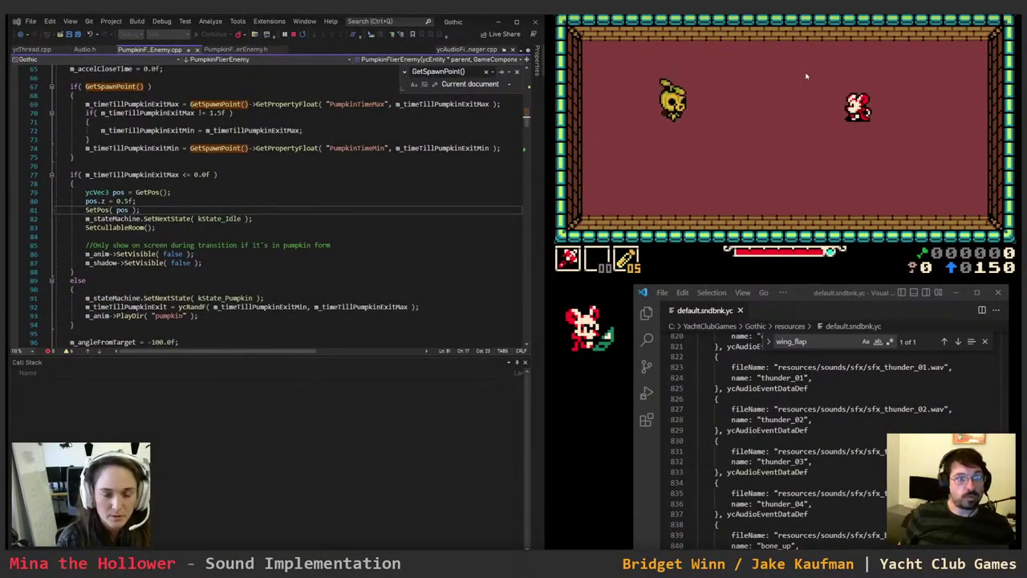
{"action": "key", "text": "Escape"}
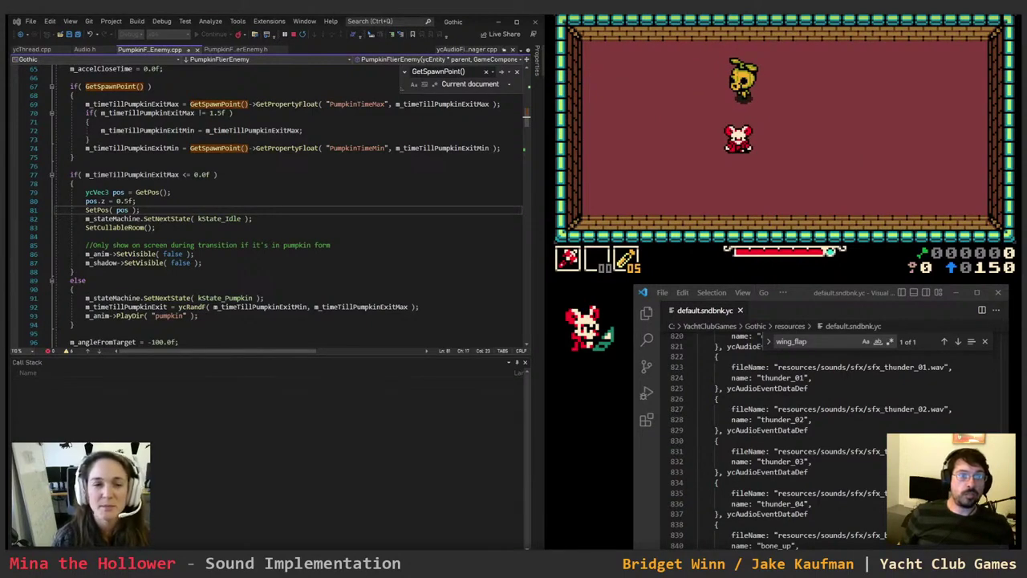
- Steer Mina around the room below the flying pumpkin to keep listening to its flight sounds
{"action": "left_click", "coordinate": [296, 219]}
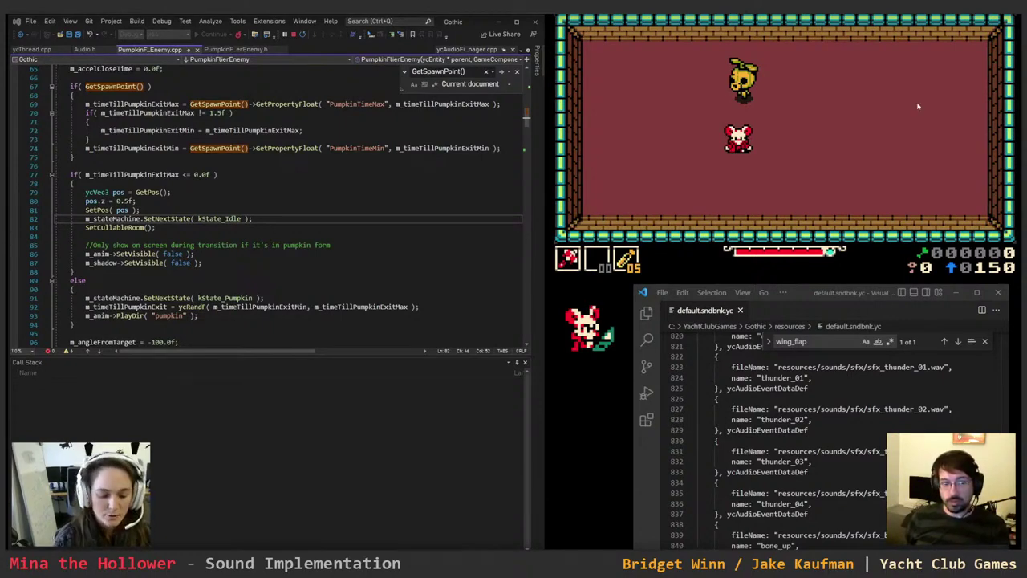
{"action": "key", "text": "Right"}
{"action": "key", "text": "Down"}
{"action": "key", "text": "Left"}
{"action": "key", "text": "Up"}
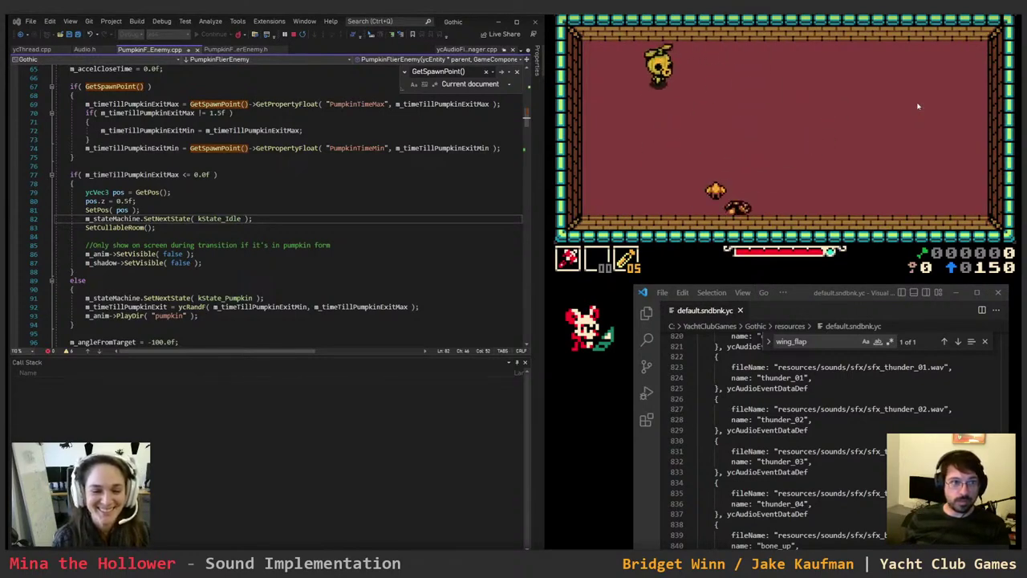
{"action": "key", "text": "Escape"}
{"action": "key", "text": "Escape"}
{"action": "key", "text": "Escape"}
{"action": "key", "text": "Left"}
{"action": "key", "text": "Up"}
{"action": "key", "text": "Down"}
{"action": "key", "text": "Down"}
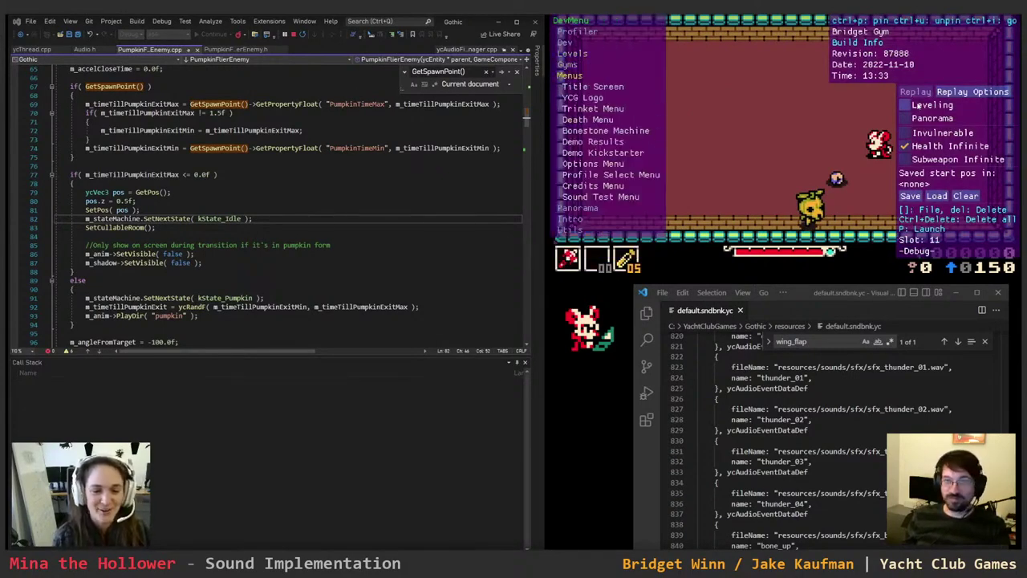
{"action": "key", "text": "grave"}
- Move Mina back across the room beneath the flying pumpkin
{"action": "key", "text": "Right"}
{"action": "key", "text": "Left"}
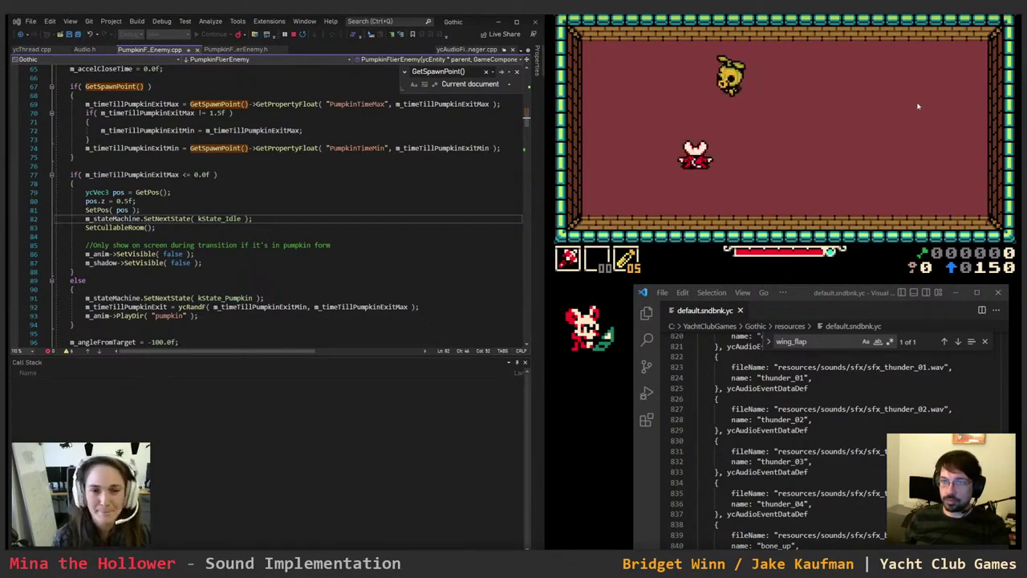
- Examine the flight code in UpdateHover, FlyStart, FlyUpdate and PickTargetAngle of the pumpkin enemy source
{"action": "left_click", "coordinate": [356, 219]}
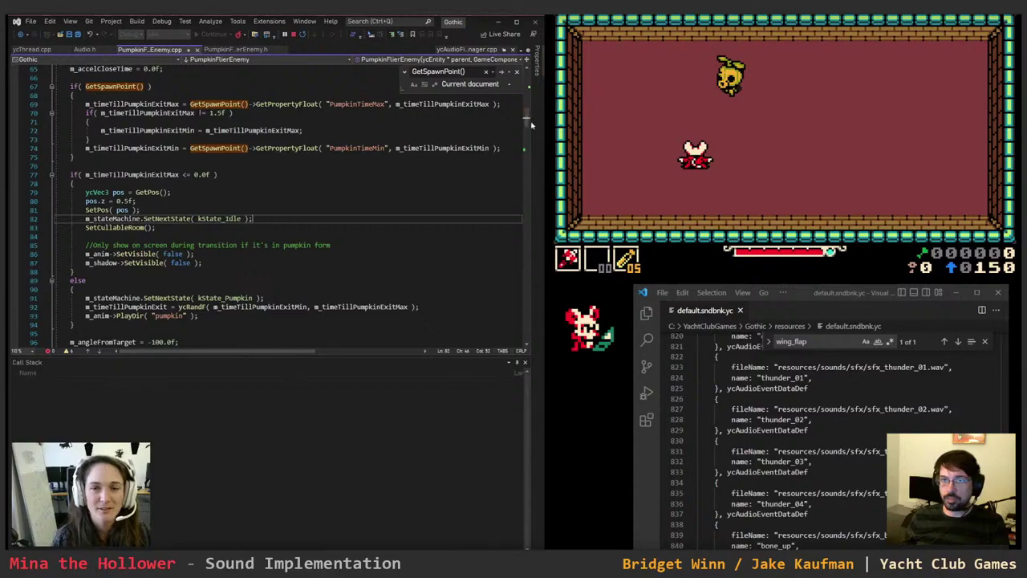
{"action": "left_click_drag", "start_coordinate": [526, 123], "coordinate": [512, 308]}
{"action": "scroll", "coordinate": [512, 308], "scroll_direction": "down", "scroll_amount": 5}
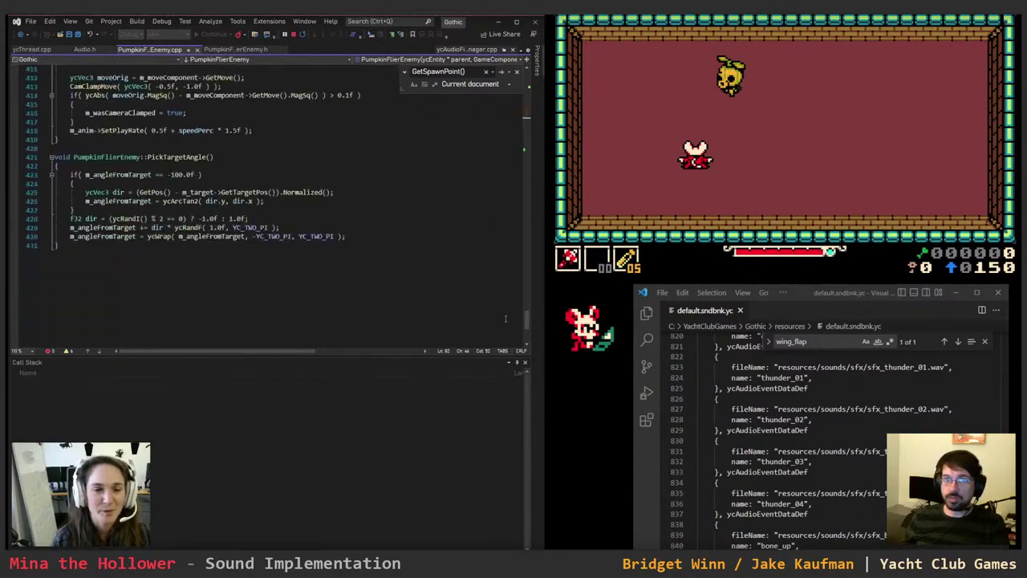
{"action": "scroll", "coordinate": [515, 158], "scroll_direction": "up", "scroll_amount": 17}
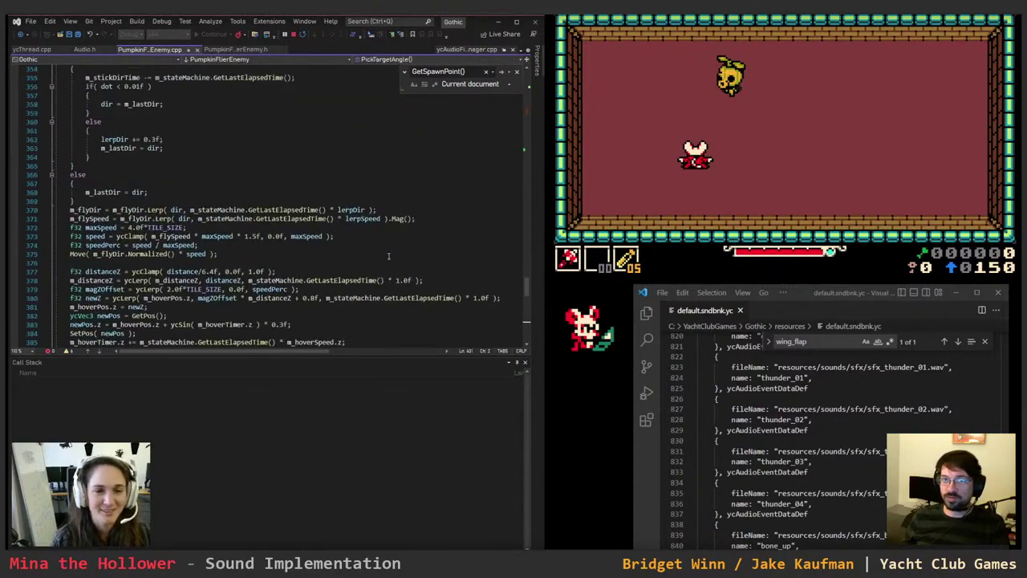
{"action": "scroll", "coordinate": [527, 276], "scroll_direction": "up", "scroll_amount": 20}
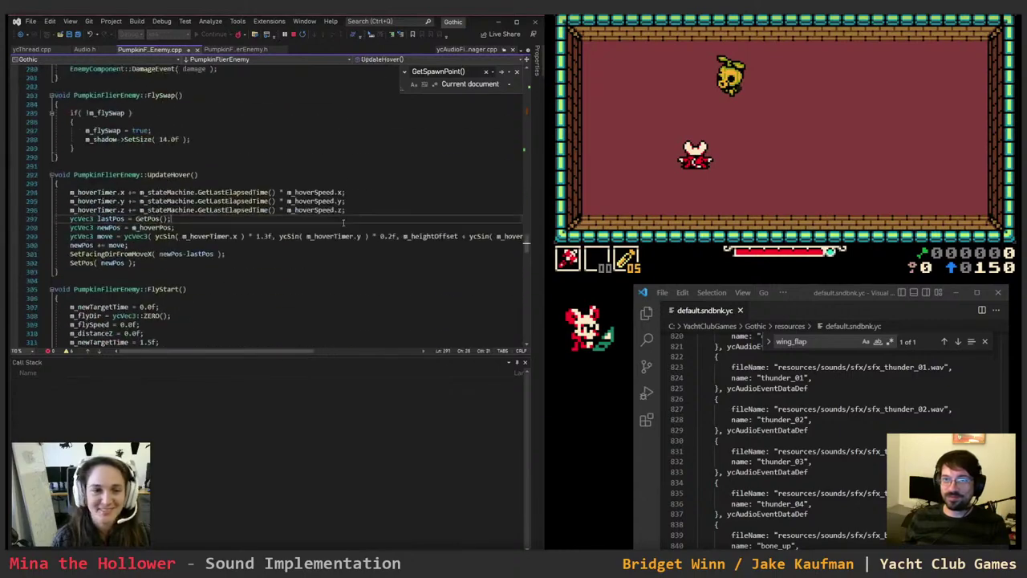
{"action": "scroll", "coordinate": [343, 225], "scroll_direction": "up", "scroll_amount": 10}
{"action": "scroll", "coordinate": [300, 252], "scroll_direction": "up", "scroll_amount": 7}
{"action": "scroll", "coordinate": [527, 231], "scroll_direction": "down", "scroll_amount": 9}
{"action": "scroll", "coordinate": [527, 231], "scroll_direction": "down", "scroll_amount": 20}
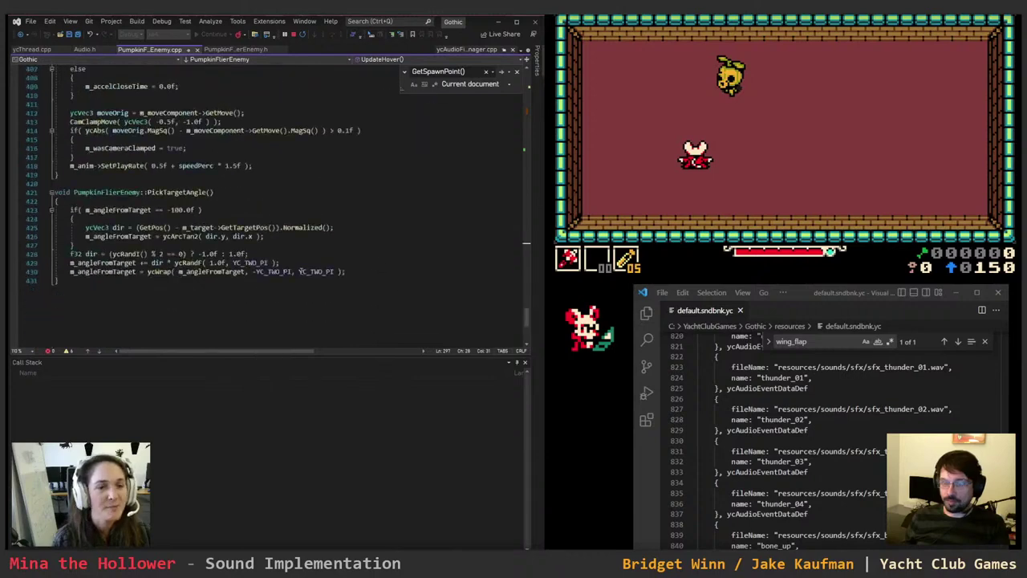
{"action": "scroll", "coordinate": [317, 207], "scroll_direction": "up", "scroll_amount": 4}
{"action": "scroll", "coordinate": [317, 207], "scroll_direction": "up", "scroll_amount": 3}
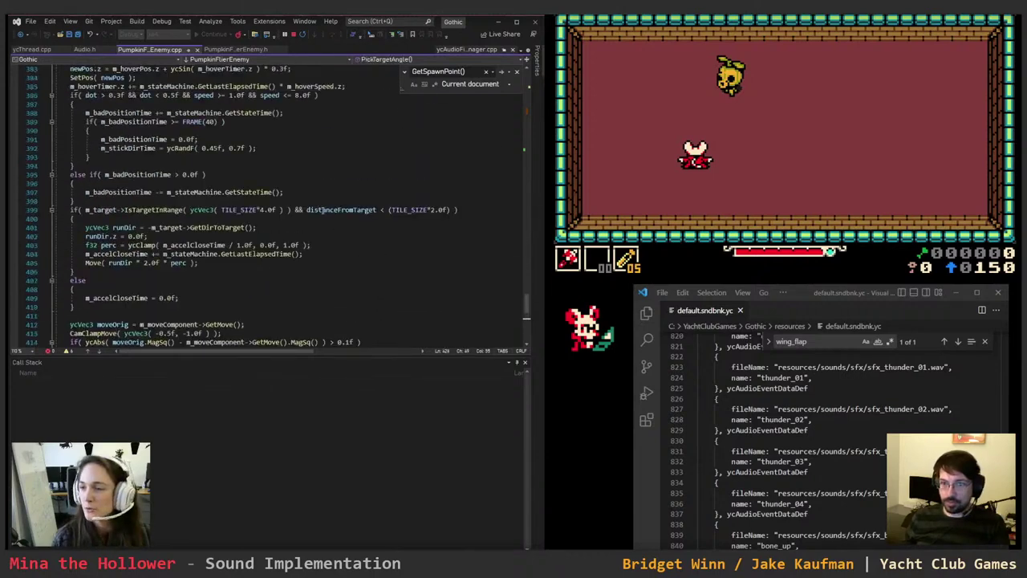
- Collapse all function definitions in the pumpkin enemy source file
{"action": "left_click", "coordinate": [302, 227]}
{"action": "scroll", "coordinate": [302, 227], "scroll_direction": "up", "scroll_amount": 9}
{"action": "scroll", "coordinate": [303, 227], "scroll_direction": "up", "scroll_amount": 3}
{"action": "key", "text": "ctrl+m"}
{"action": "key", "text": "ctrl+o"}
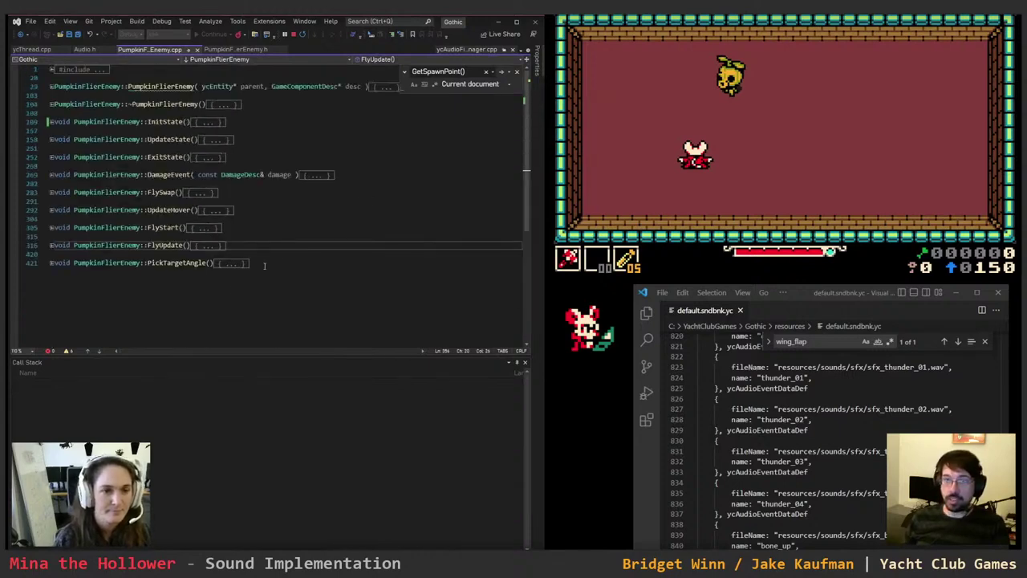
- Expand the FlyStart function in the pumpkin enemy source and go to its wing_flap Play call
{"action": "left_click", "coordinate": [269, 228]}
{"action": "key", "text": "ctrl+m"}
{"action": "key", "text": "ctrl+m"}
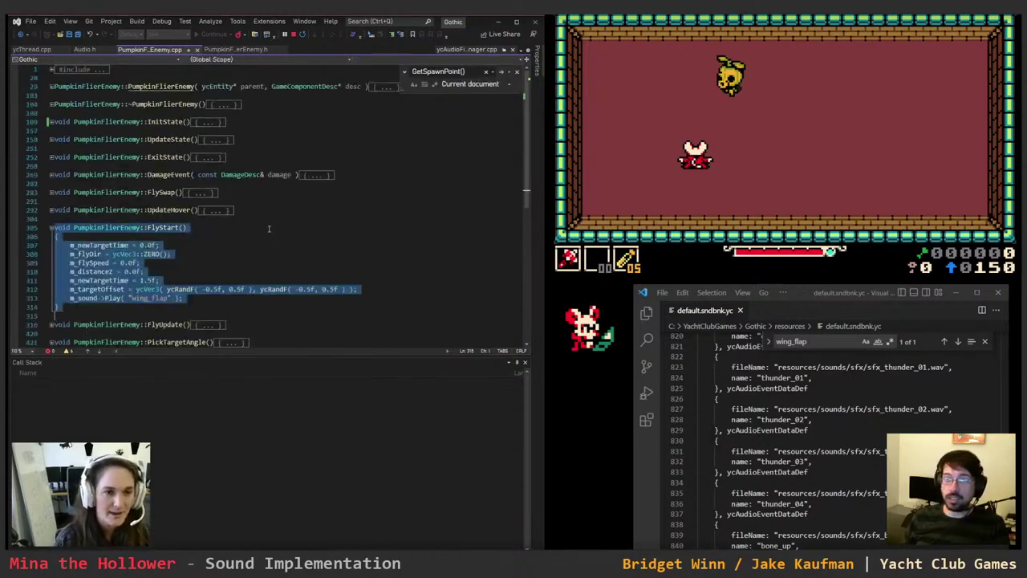
{"action": "left_click", "coordinate": [229, 288]}
{"action": "left_click", "coordinate": [212, 298]}
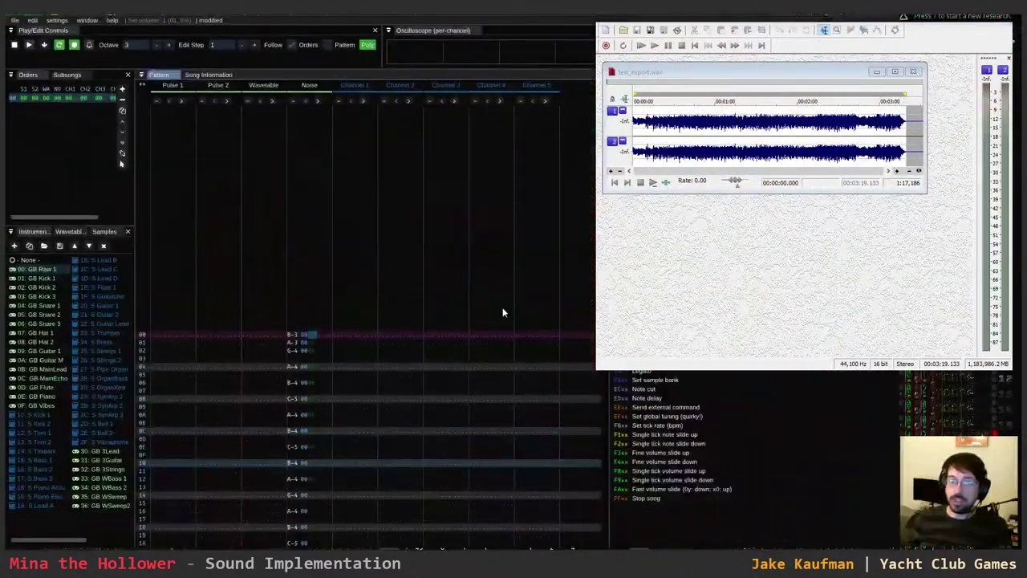
- Try tremolo effect 07 on the first noise row with the values 2F, F1, 55 and E8
{"action": "key", "text": "Right"}
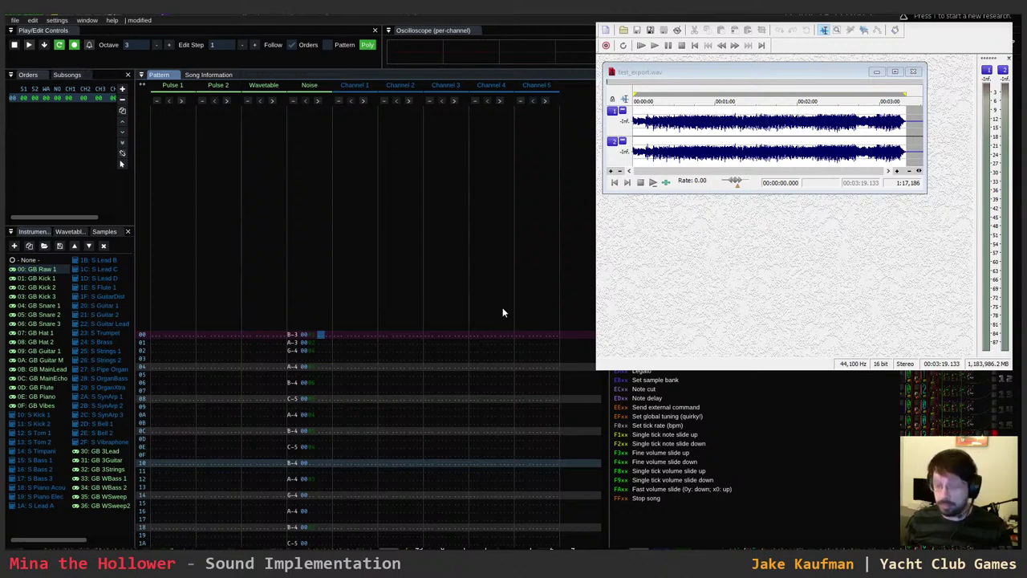
{"action": "type", "text": "07"}
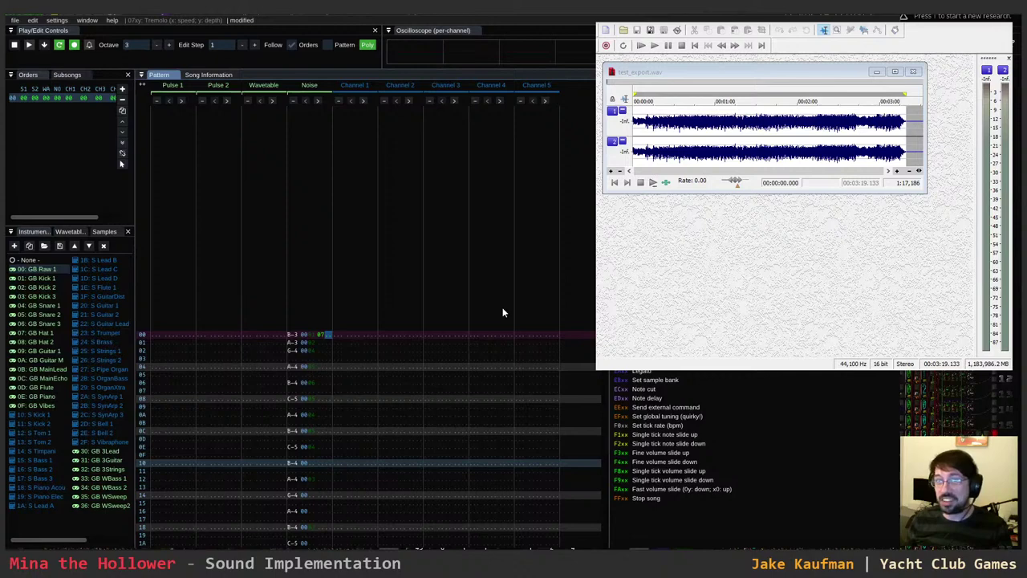
{"action": "type", "text": "2F"}
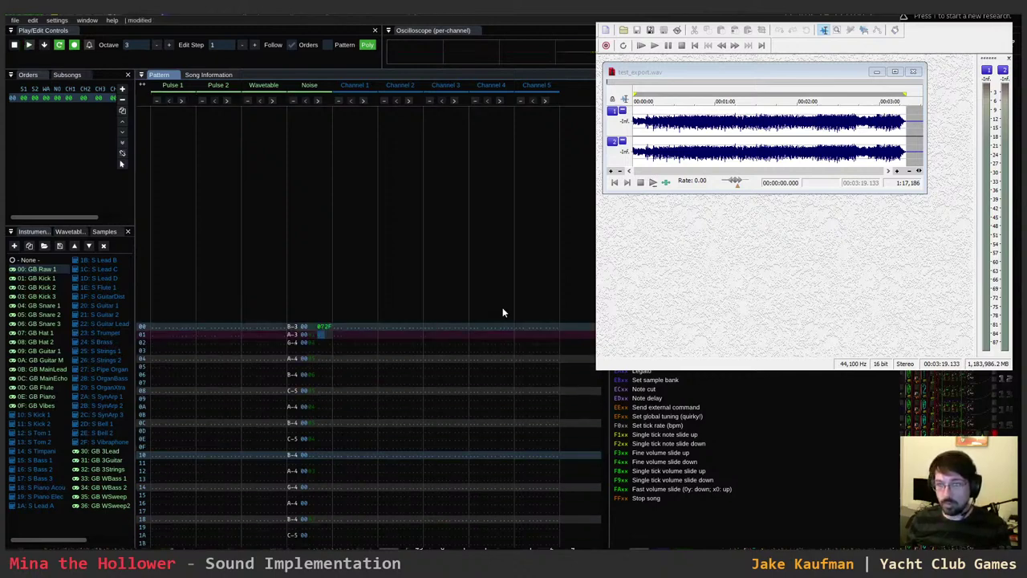
{"action": "key", "text": "Up"}
{"action": "type", "text": "F1"}
{"action": "key", "text": "Up"}
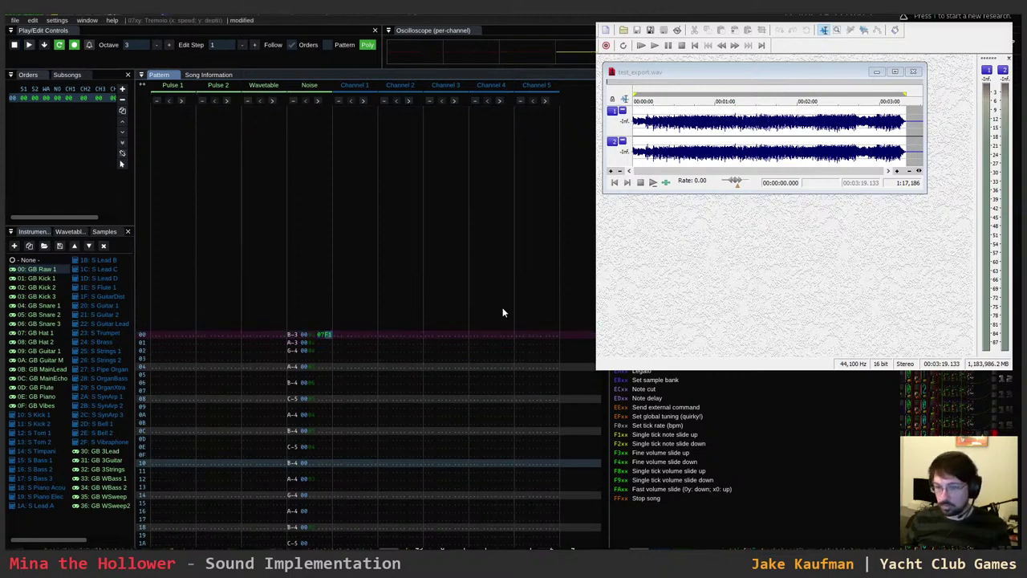
{"action": "type", "text": "55"}
{"action": "key", "text": "Up"}
{"action": "type", "text": "E8"}
{"action": "key", "text": "Up"}
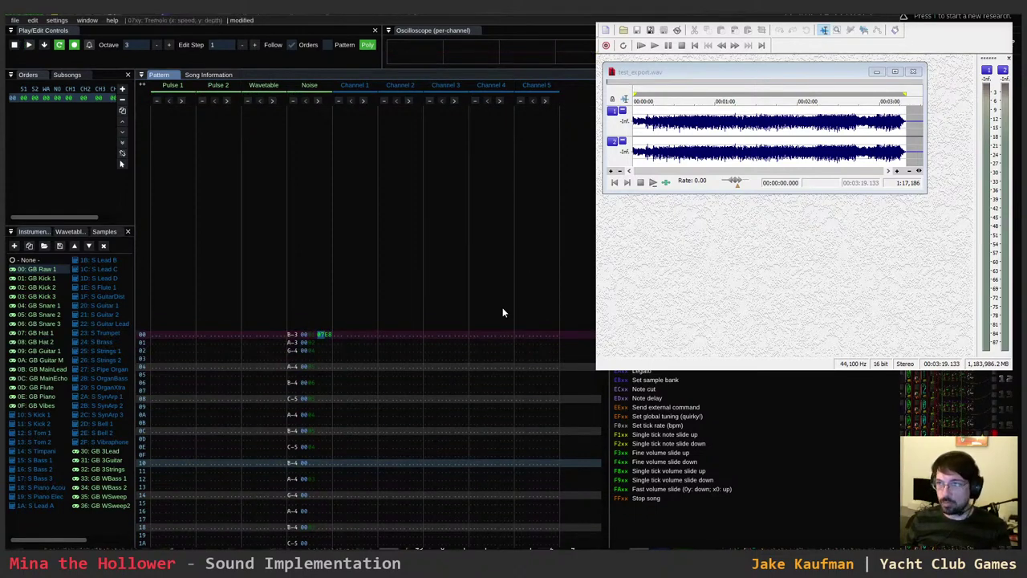
- Clear the tremolo effect from the first noise row and return to its volume value
{"action": "key", "text": "Right"}
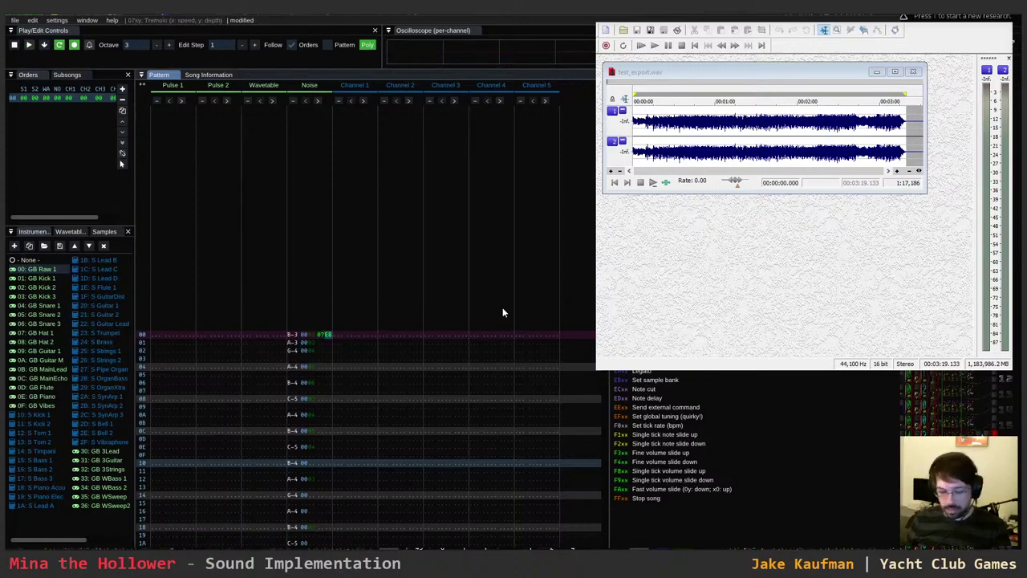
{"action": "key", "text": "Left"}
{"action": "key", "text": "Return"}
{"action": "key", "text": "Delete"}
{"action": "key", "text": "Up"}
{"action": "key", "text": "Left"}
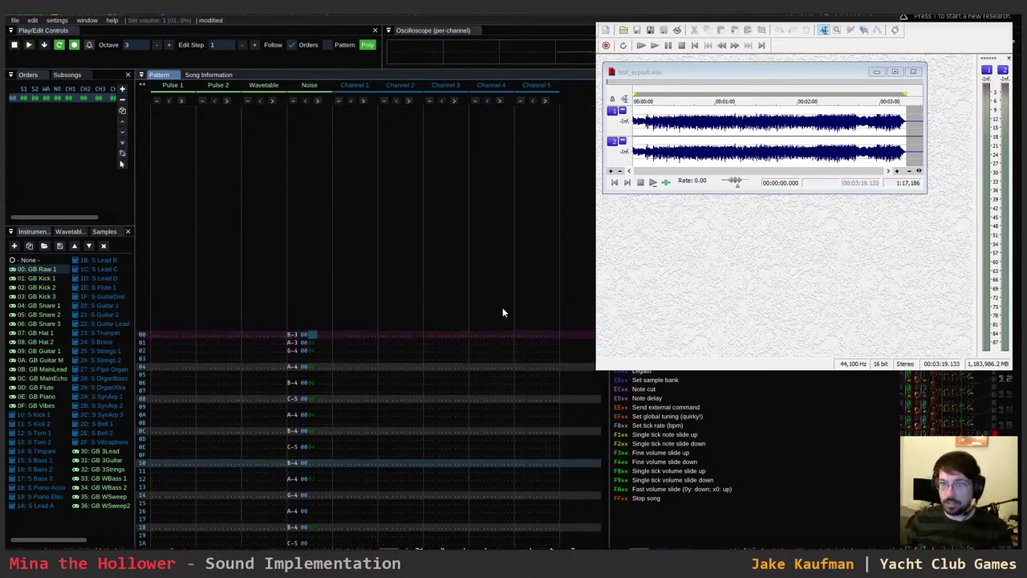
- Examine the noise channel's volume values row by row from row 00 to row 0E
{"action": "key", "text": "Down"}
{"action": "key", "text": "Down"}
{"action": "key", "text": "Down"}
{"action": "key", "text": "Down"}
{"action": "key", "text": "Down"}
{"action": "key", "text": "Down"}
{"action": "key", "text": "Down"}
{"action": "key", "text": "Down"}
{"action": "key", "text": "Down"}
{"action": "key", "text": "Down"}
{"action": "key", "text": "Down"}
{"action": "key", "text": "Down"}
{"action": "key", "text": "Down"}
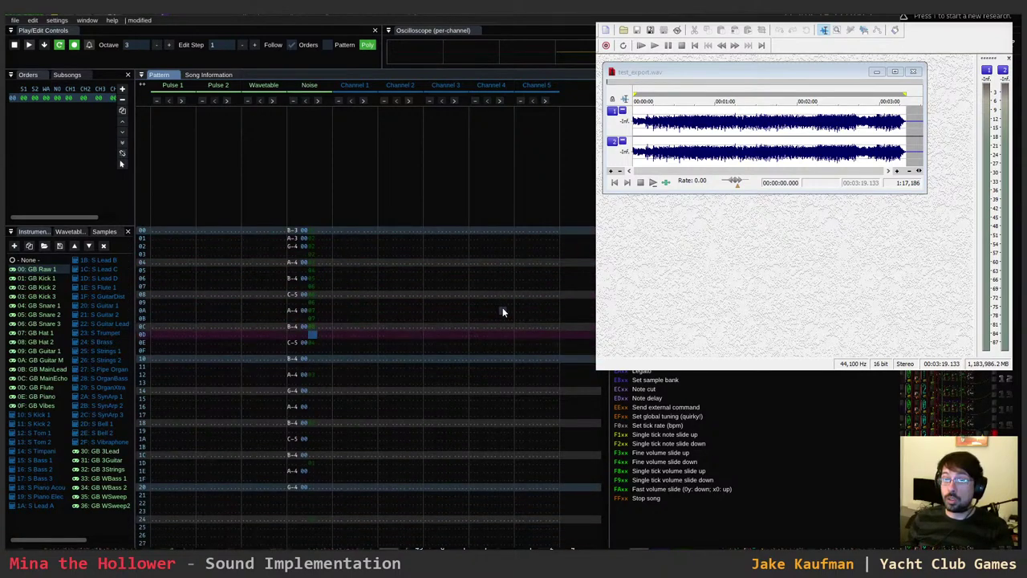
{"action": "key", "text": "Up"}
{"action": "key", "text": "Down"}
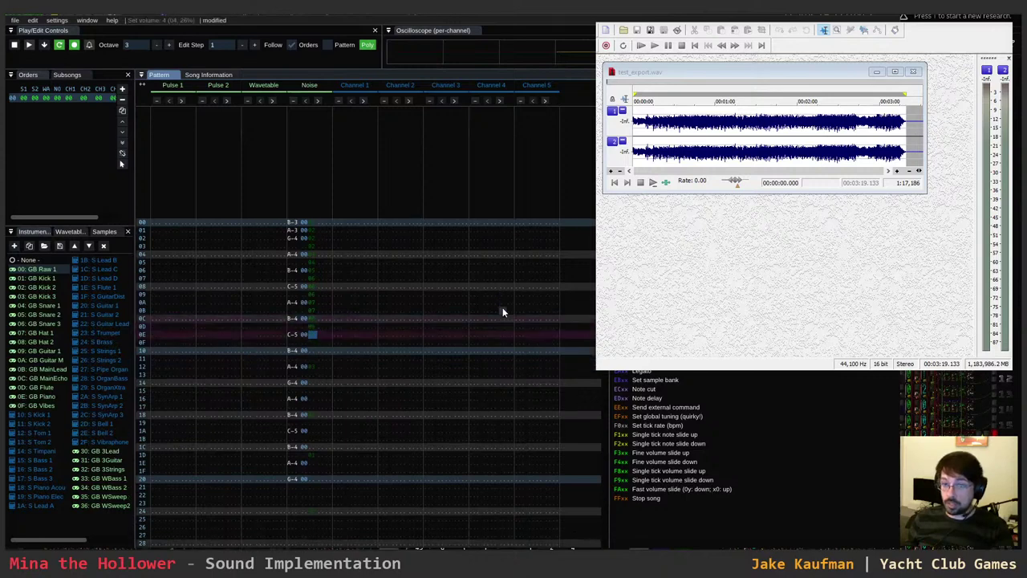
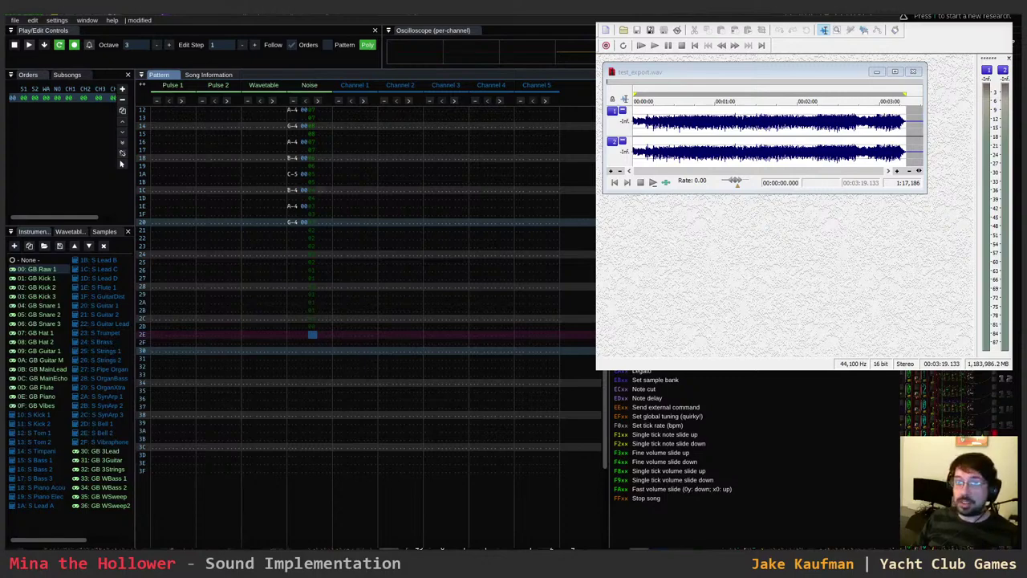
- Play the noise pattern from the start to hear its volume curve and descending ending
{"action": "left_click", "coordinate": [322, 191]}
{"action": "key", "text": "Return"}
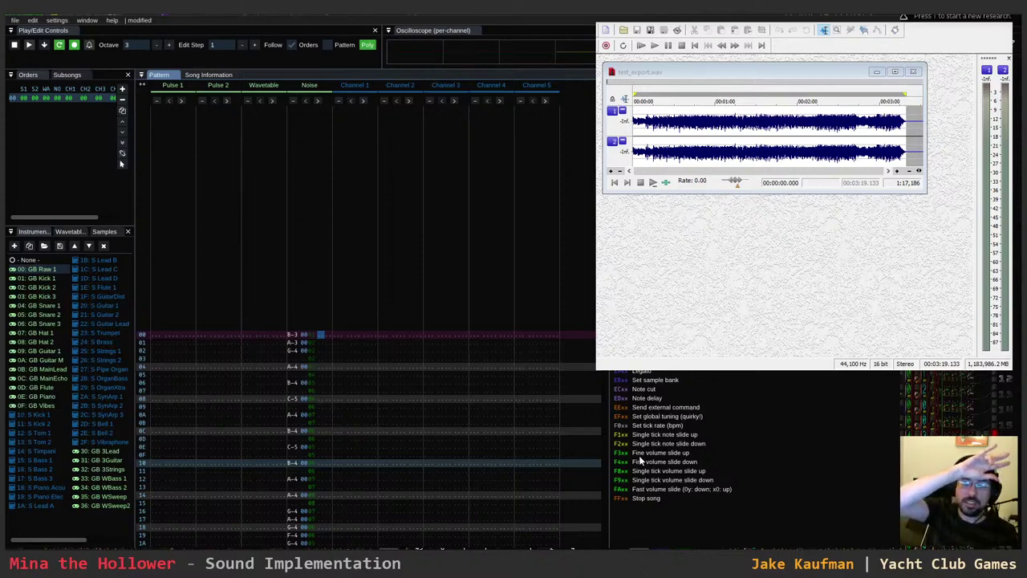
{"action": "key", "text": "Return"}
{"action": "key", "text": "Return"}
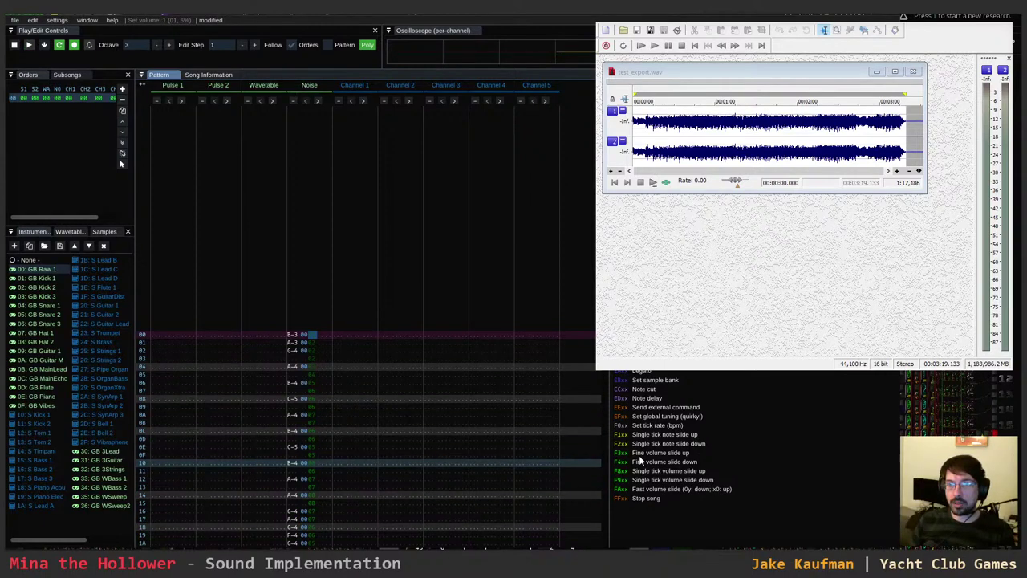
- Select the noise channel's notes and volumes from row 10 to the pattern's end and cut them
{"action": "key", "text": "Down"}
{"action": "key", "text": "Down"}
{"action": "key", "text": "Down"}
{"action": "key", "text": "Down"}
{"action": "key", "text": "Down"}
{"action": "key", "text": "Down"}
{"action": "key", "text": "Down"}
{"action": "key", "text": "Down"}
{"action": "key", "text": "Down"}
{"action": "key", "text": "Down"}
{"action": "key", "text": "Down"}
{"action": "key", "text": "Down"}
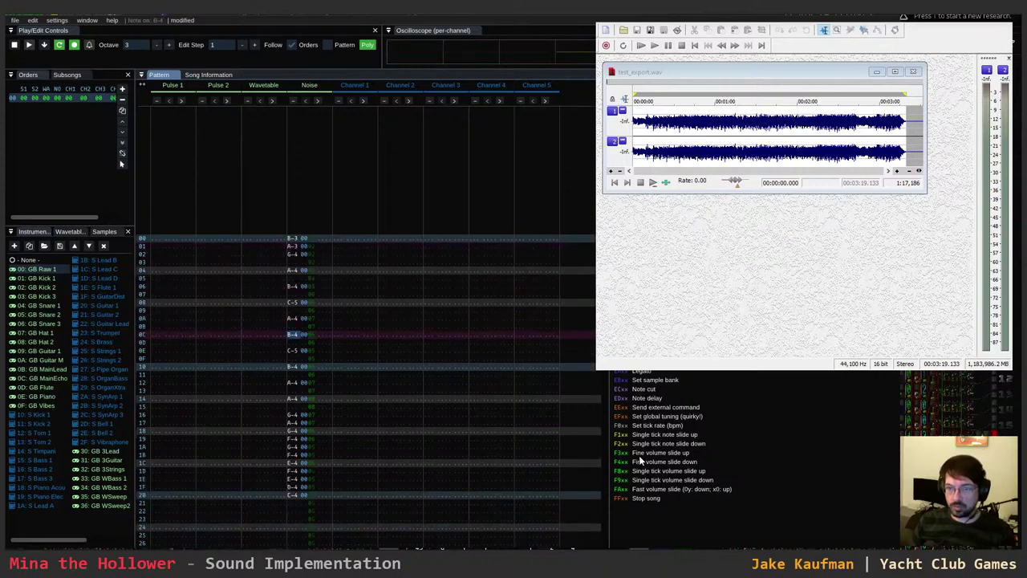
{"action": "key", "text": "Up"}
{"action": "key", "text": "Up"}
{"action": "key", "text": "Right"}
{"action": "key", "text": "Right"}
{"action": "key", "text": "Right"}
{"action": "key", "text": "Right"}
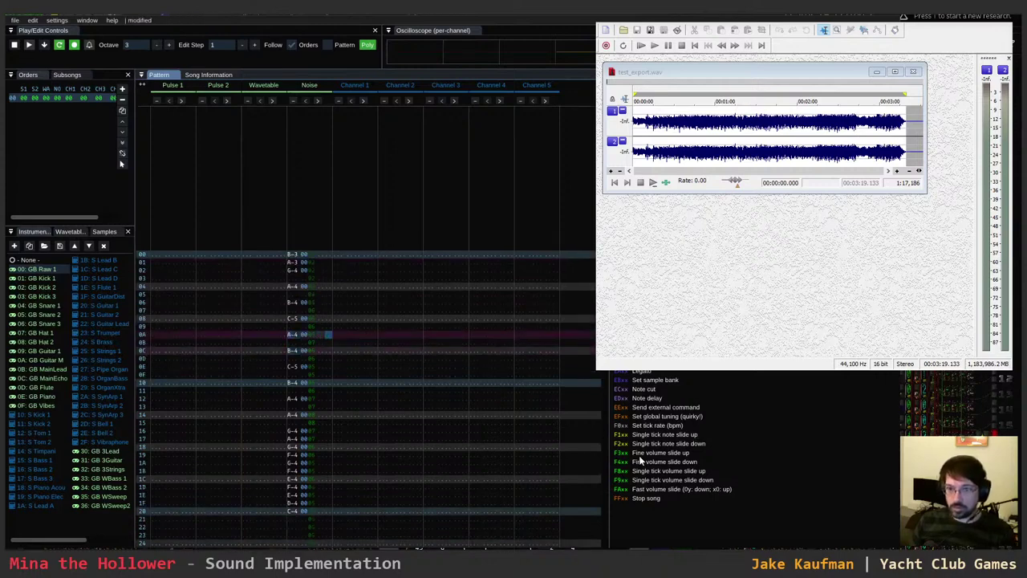
{"action": "key", "text": "Page_Down"}
{"action": "key", "text": "Page_Up"}
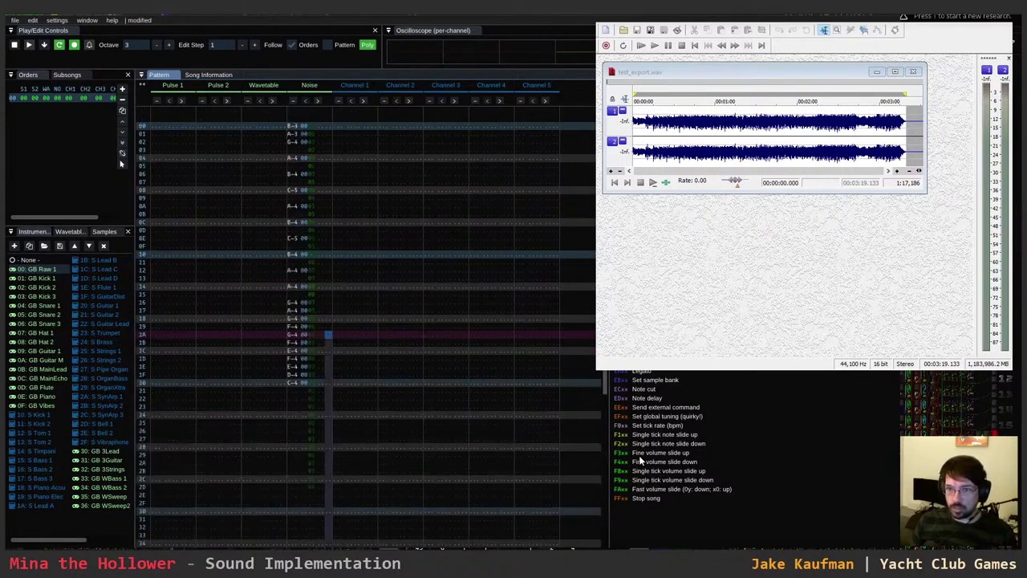
{"action": "key", "text": "Left"}
{"action": "key", "text": "Left"}
{"action": "key", "text": "Down"}
{"action": "key", "text": "Down"}
{"action": "key", "text": "Down"}
{"action": "key", "text": "Down"}
{"action": "key", "text": "Down"}
{"action": "key", "text": "Down"}
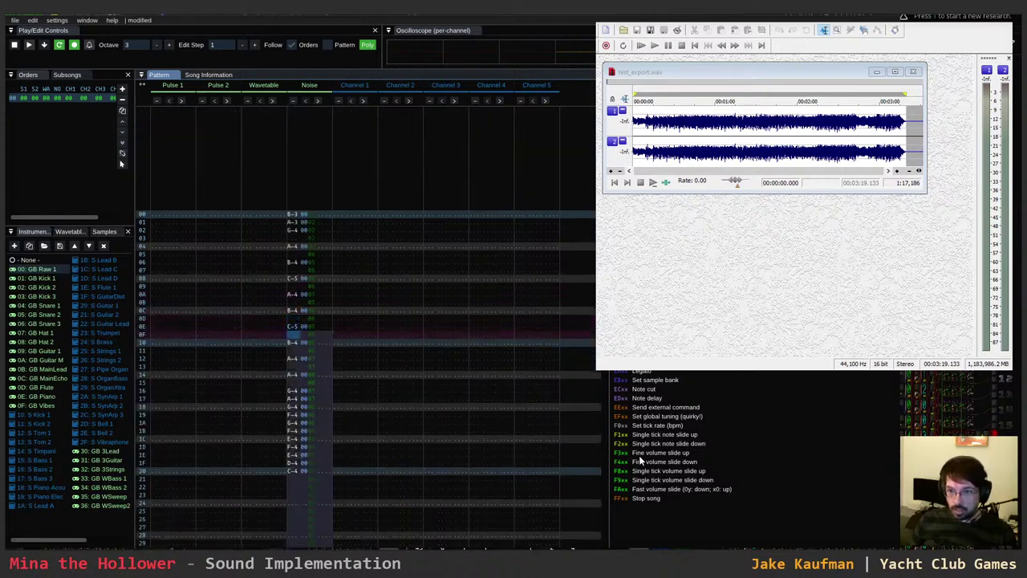
- Paste the cut noise rows at row 08 to shorten the sound and return to the first row
{"action": "key", "text": "Up"}
{"action": "key", "text": "Up"}
{"action": "key", "text": "Up"}
{"action": "key", "text": "Up"}
{"action": "key", "text": "Up"}
{"action": "key", "text": "Up"}
{"action": "key", "text": "Up"}
{"action": "key", "text": "Up"}
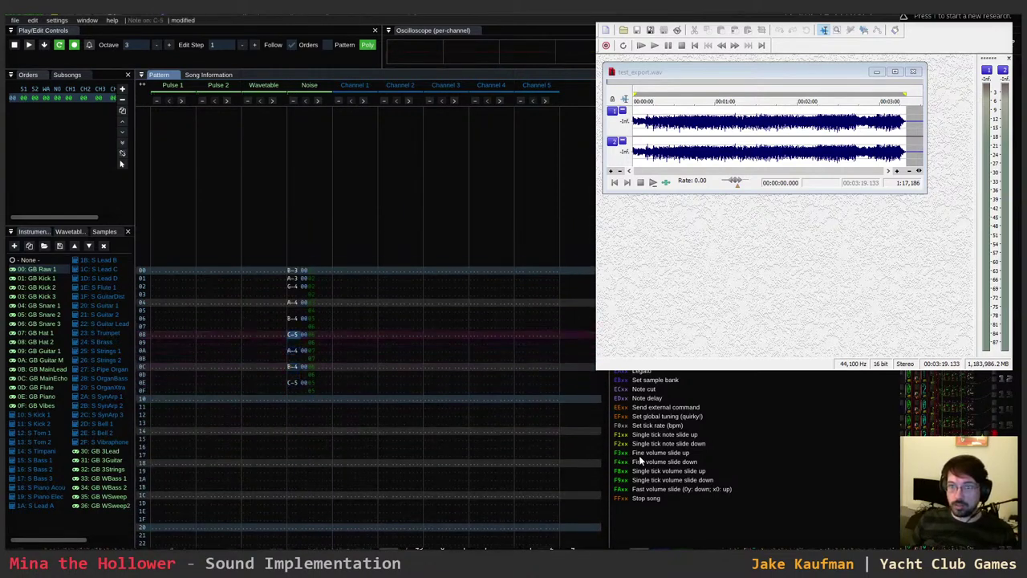
{"action": "key", "text": "Up"}
{"action": "key", "text": "Up"}
{"action": "key", "text": "Up"}
{"action": "key", "text": "Up"}
{"action": "key", "text": "Up"}
{"action": "key", "text": "Up"}
{"action": "key", "text": "Up"}
{"action": "key", "text": "Up"}
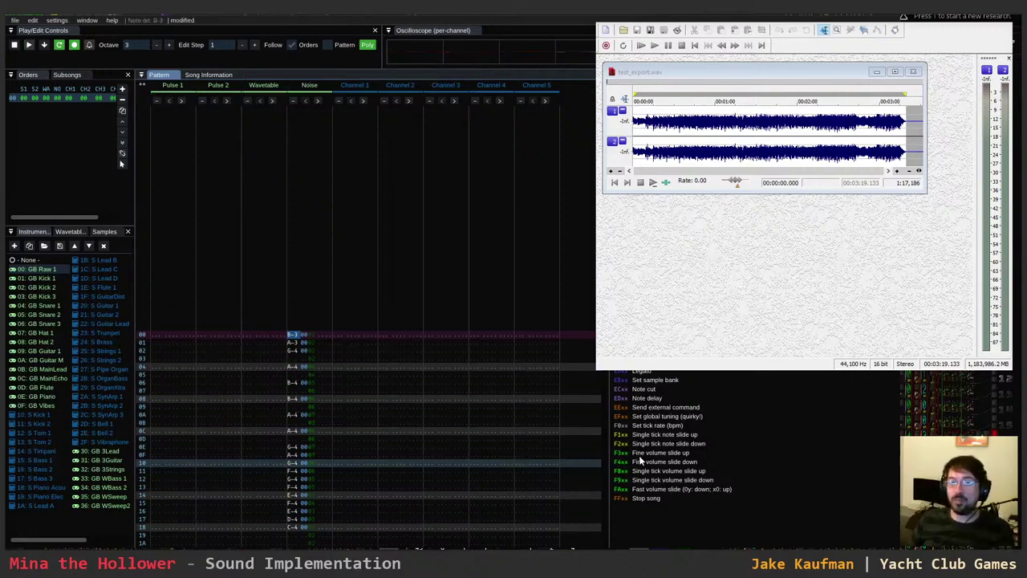
- Enter the stop song effect FF00 on row 27 of the noise channel
{"action": "scroll", "coordinate": [303, 385], "scroll_direction": "down", "scroll_amount": 5}
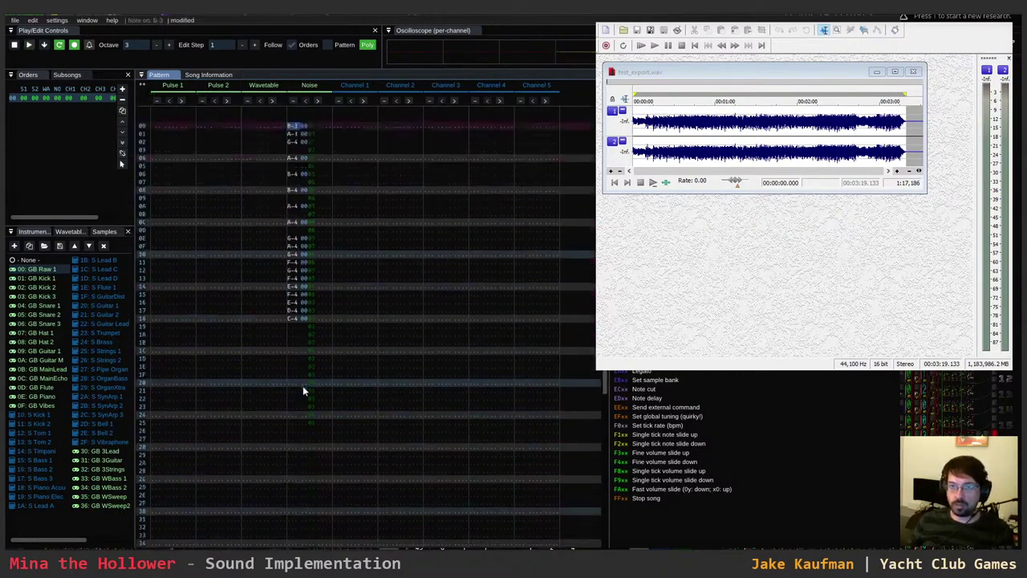
{"action": "scroll", "coordinate": [302, 389], "scroll_direction": "down", "scroll_amount": 6}
{"action": "left_click", "coordinate": [320, 334]}
{"action": "type", "text": "ff00"}
{"action": "key", "text": "Return"}
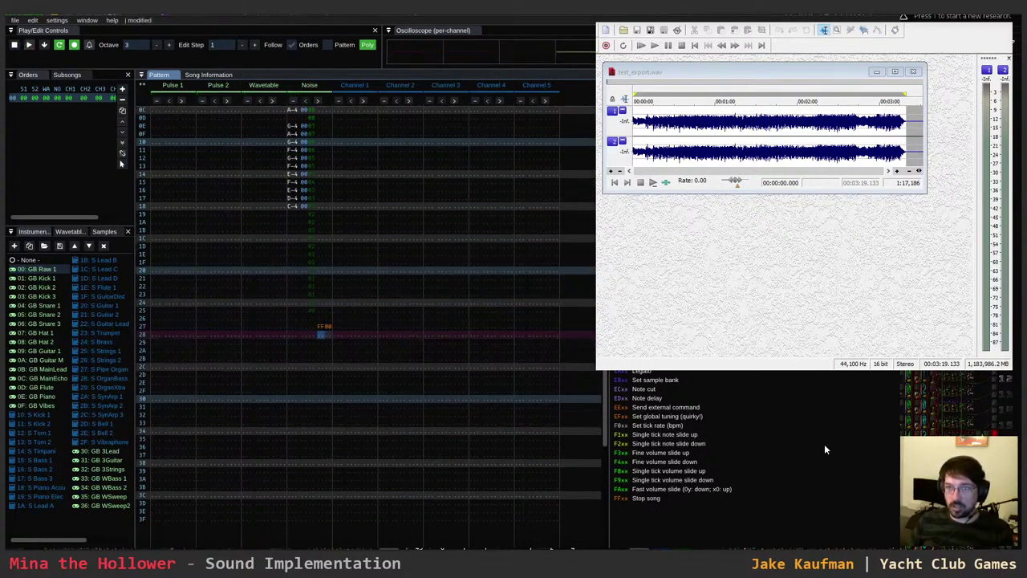
- Play the shortened noise pattern and go through its volume values down to row 0A
{"action": "scroll", "coordinate": [440, 318], "scroll_direction": "up", "scroll_amount": 8}
{"action": "scroll", "coordinate": [430, 329], "scroll_direction": "down", "scroll_amount": 4}
{"action": "key", "text": "Return"}
{"action": "left_click", "coordinate": [313, 196]}
{"action": "key", "text": "Down"}
{"action": "key", "text": "Down"}
{"action": "key", "text": "Down"}
{"action": "key", "text": "Down"}
{"action": "key", "text": "Down"}
{"action": "key", "text": "Down"}
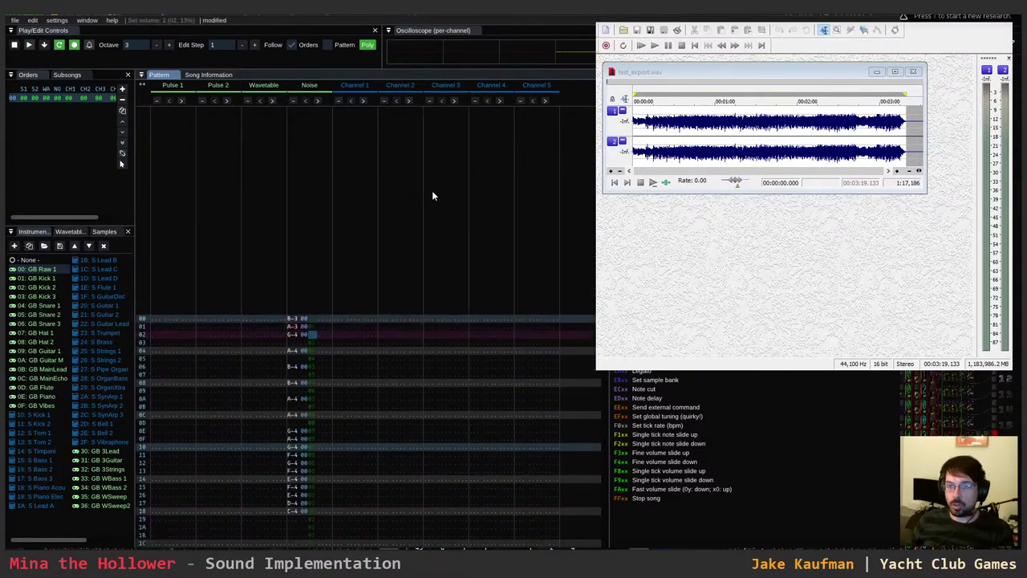
{"action": "key", "text": "Down"}
{"action": "key", "text": "Down"}
{"action": "key", "text": "Down"}
{"action": "key", "text": "Down"}
{"action": "key", "text": "shift+Return"}
{"action": "key", "text": "Return"}
- Export the pattern as the audio file sfx_pumpkin_fly.wav and return to its first noise note
{"action": "left_click", "coordinate": [14, 20]}
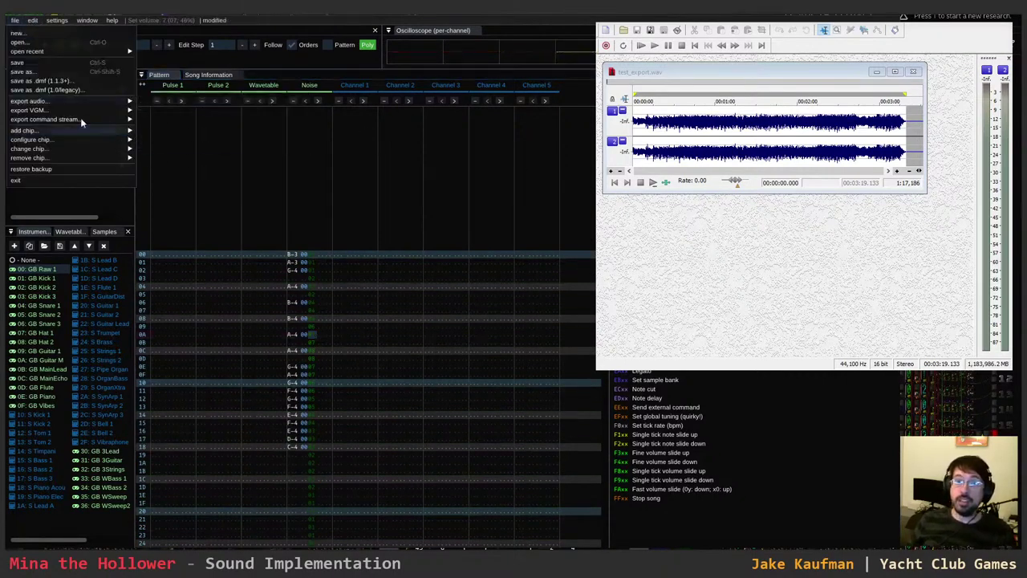
{"action": "left_click", "coordinate": [152, 101]}
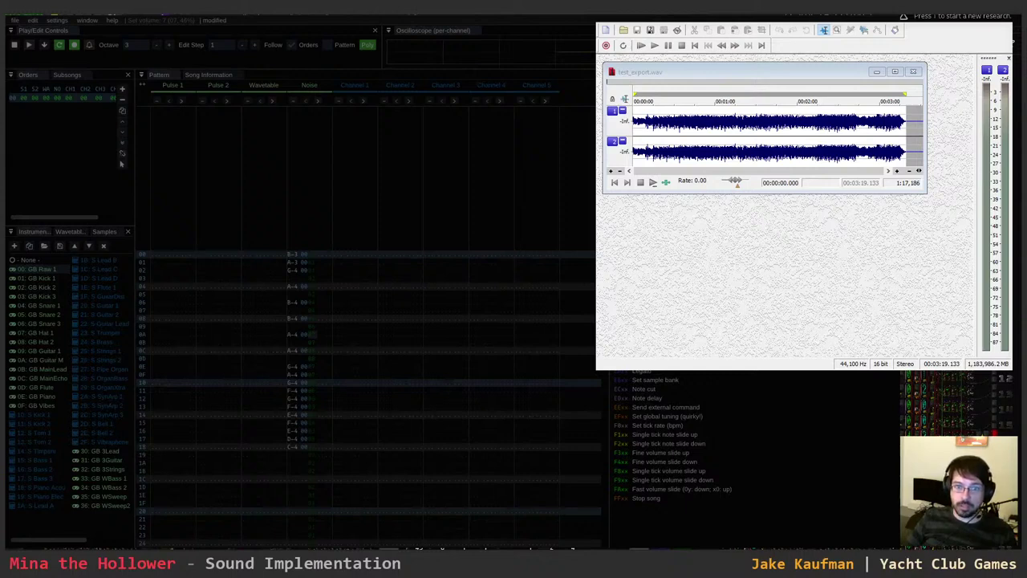
{"action": "left_click", "coordinate": [195, 252]}
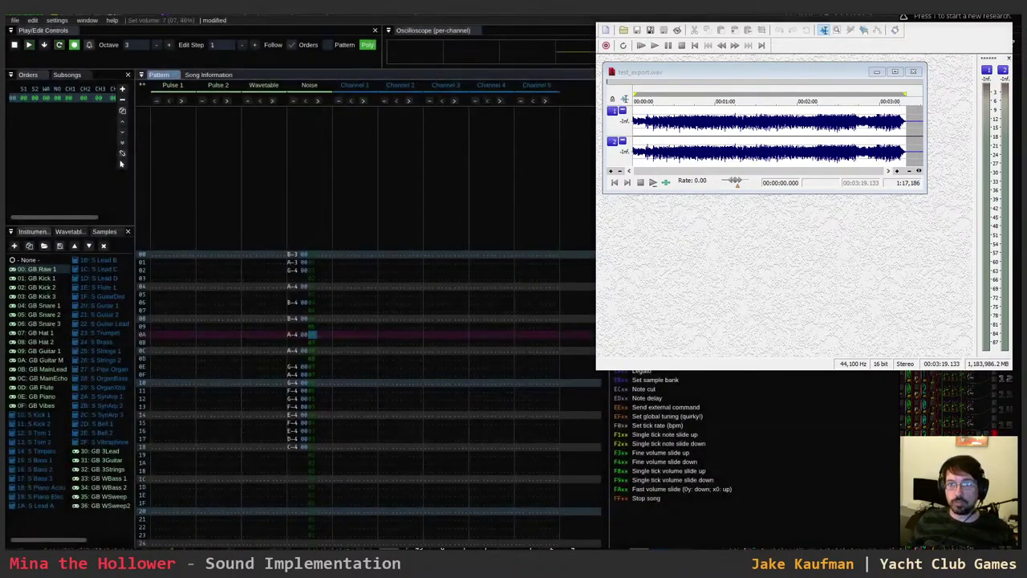
{"action": "left_click", "coordinate": [296, 255]}
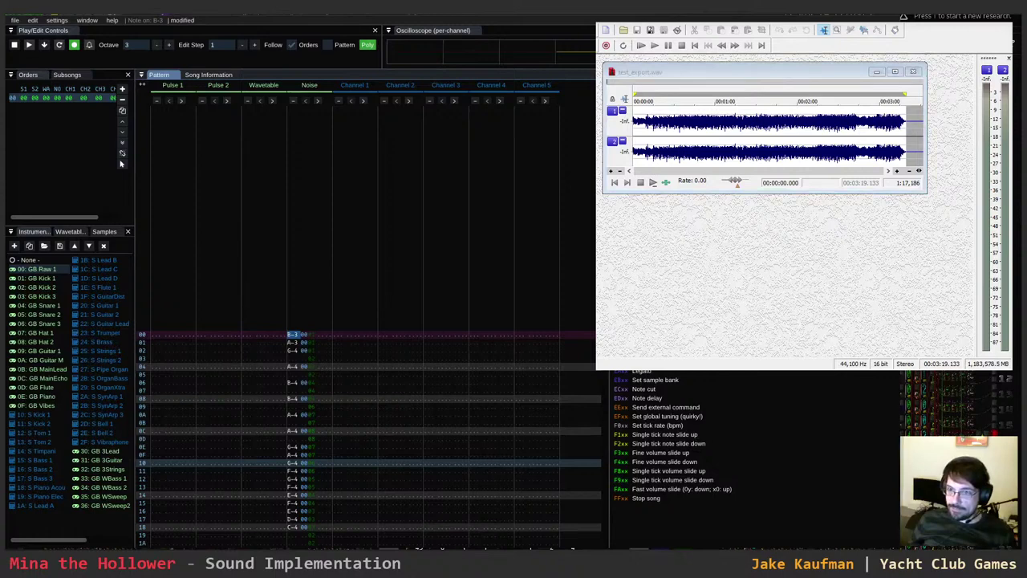
- In the audio editor, convert sfx_pumpkin_fly.wav to mono and normalize it
{"action": "left_click", "coordinate": [695, 19]}
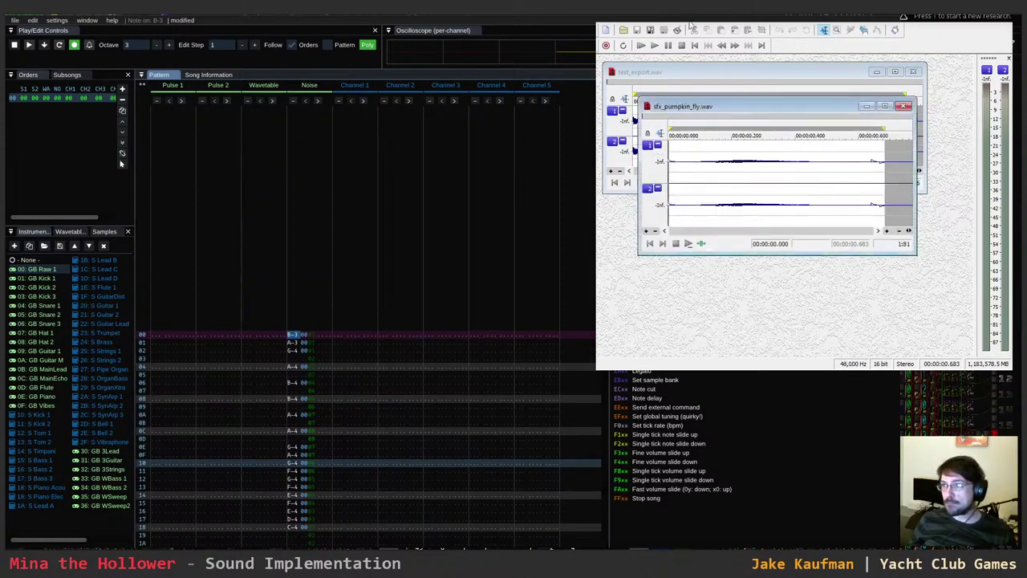
{"action": "left_click", "coordinate": [695, 45]}
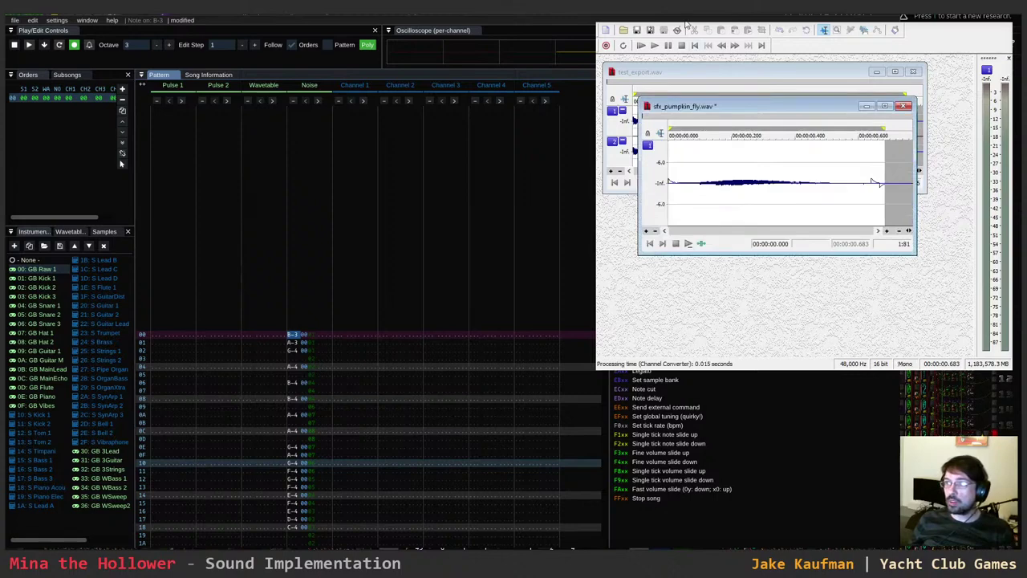
{"action": "left_click", "coordinate": [706, 112]}
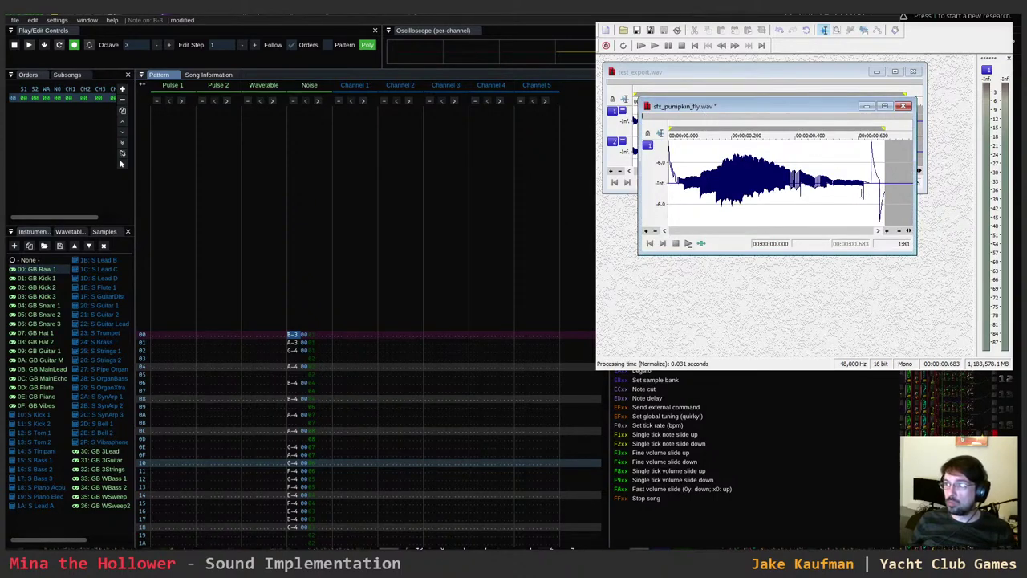
{"action": "key", "text": "space"}
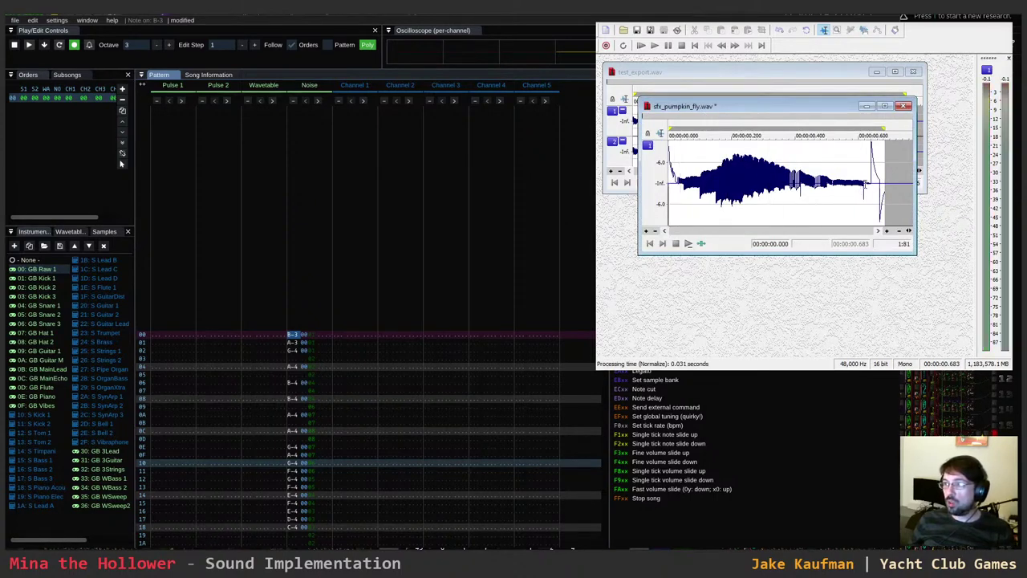
- Delete the spike at the end of the waveform, from about 0.638 s to 0.683 s
{"action": "scroll", "coordinate": [871, 184], "scroll_direction": "up", "scroll_amount": 4}
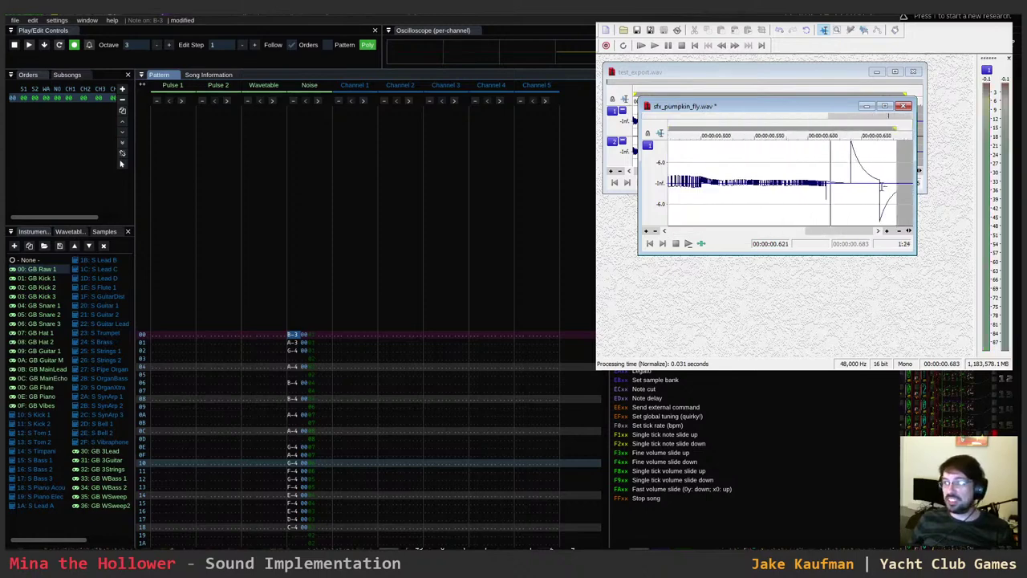
{"action": "scroll", "coordinate": [885, 183], "scroll_direction": "up", "scroll_amount": 3}
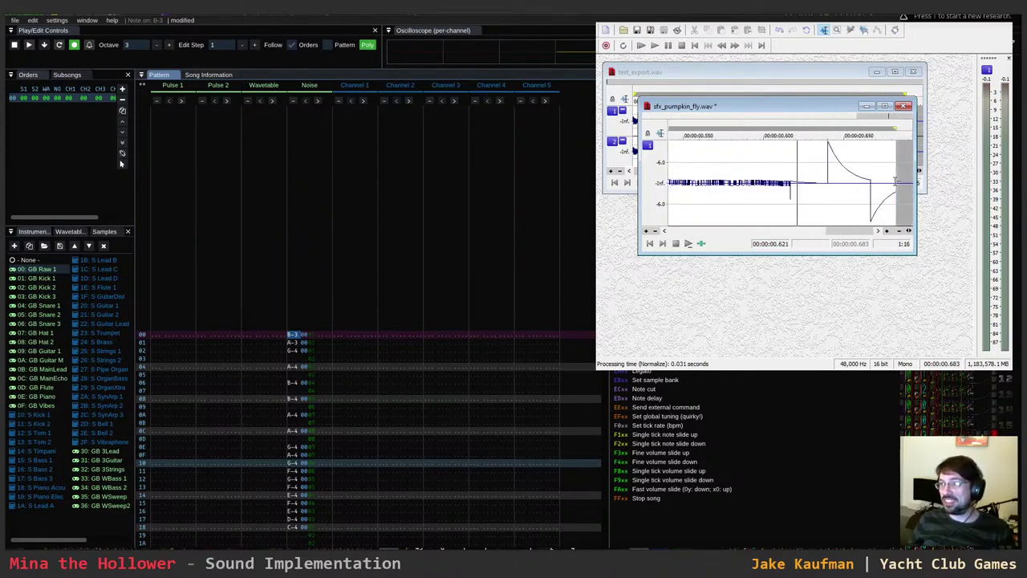
{"action": "left_click_drag", "start_coordinate": [899, 186], "coordinate": [824, 187]}
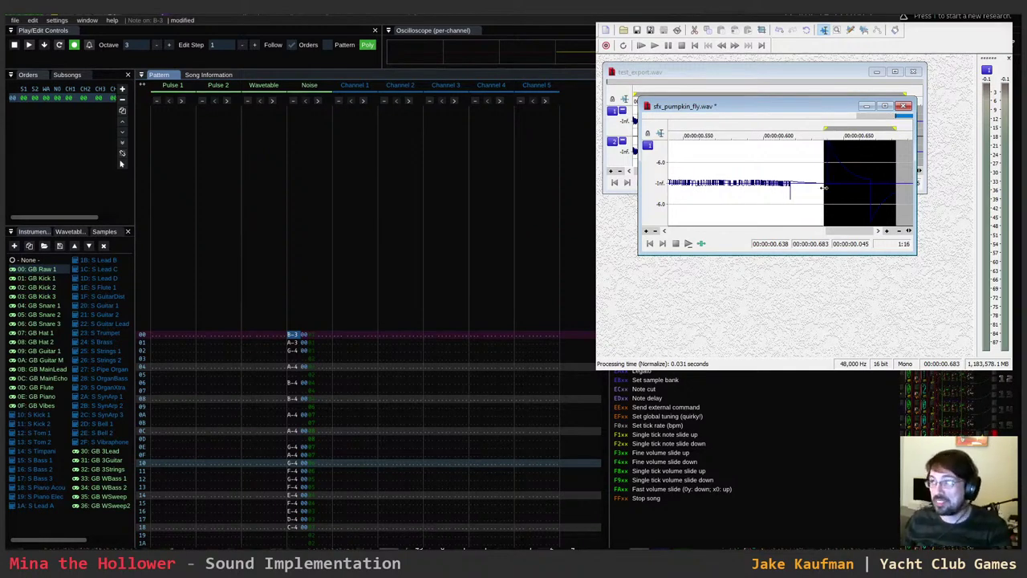
{"action": "key", "text": "Delete"}
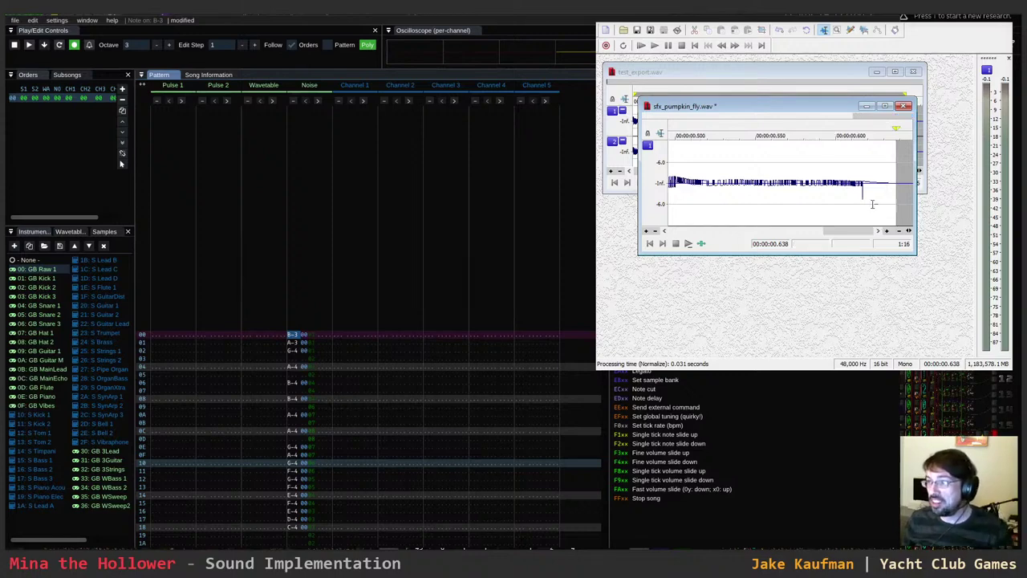
- Delete the decaying transient at the start of the sfx_pumpkin_fly.wav waveform, about the first 0.048 s
{"action": "key", "text": "Home"}
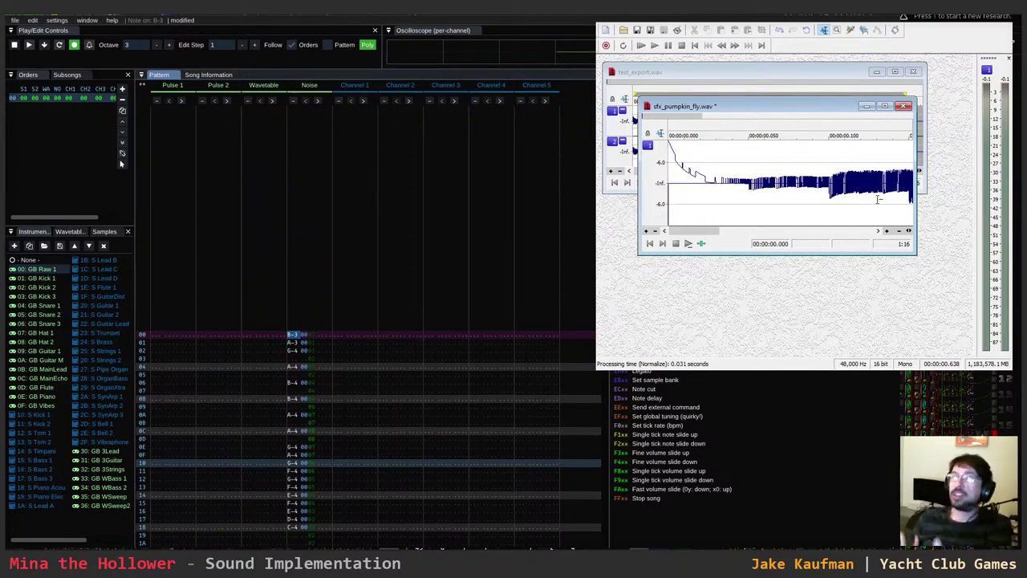
{"action": "key", "text": "space"}
{"action": "left_click_drag", "start_coordinate": [682, 168], "coordinate": [669, 171]}
{"action": "left_click", "coordinate": [699, 164]}
{"action": "scroll", "coordinate": [738, 194], "scroll_direction": "up", "scroll_amount": 5}
{"action": "scroll", "coordinate": [737, 194], "scroll_direction": "down", "scroll_amount": 3}
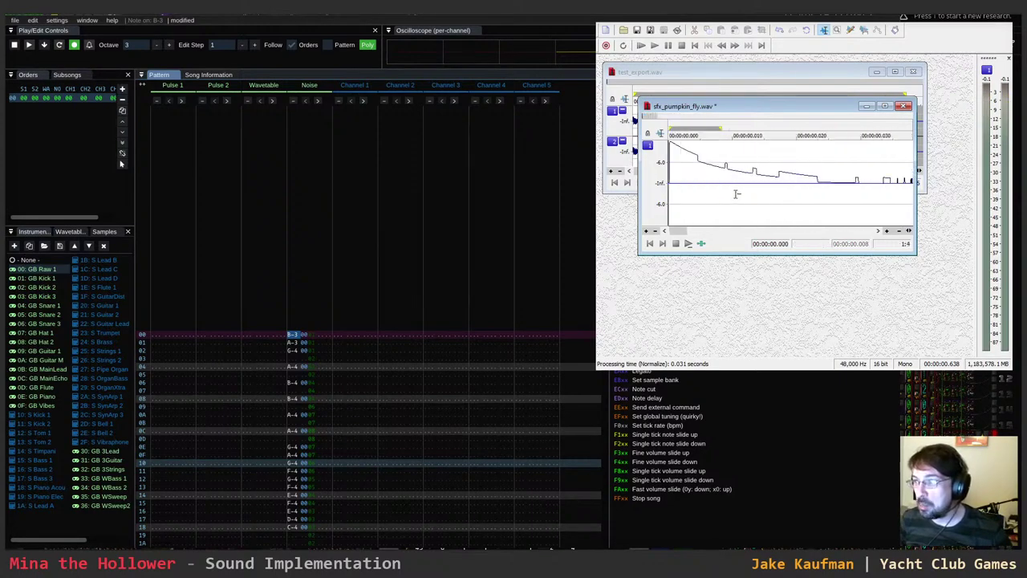
{"action": "scroll", "coordinate": [740, 192], "scroll_direction": "up", "scroll_amount": 6}
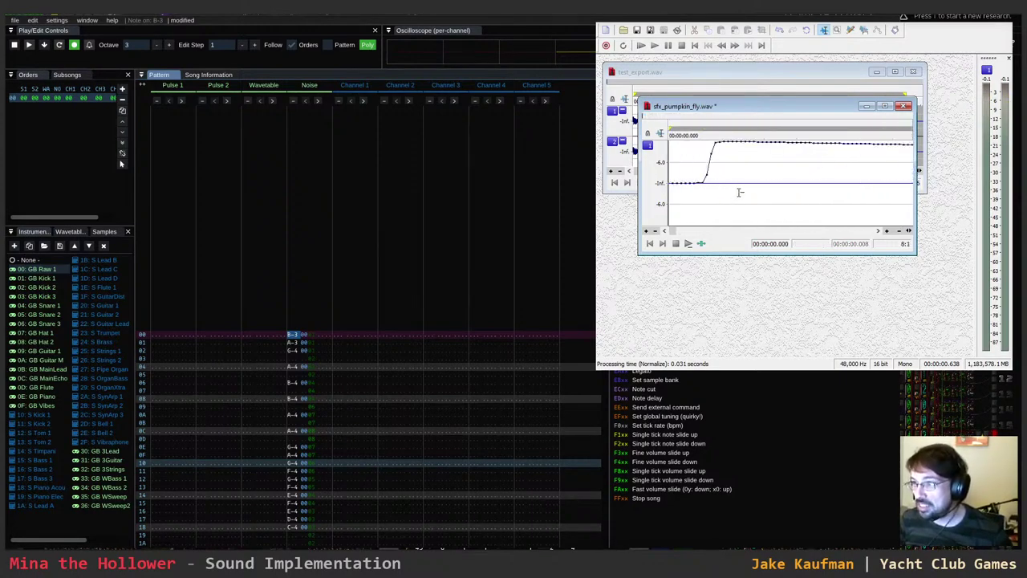
{"action": "scroll", "coordinate": [740, 193], "scroll_direction": "down", "scroll_amount": 8}
{"action": "left_click_drag", "start_coordinate": [707, 181], "coordinate": [610, 136]}
{"action": "key", "text": "Delete"}
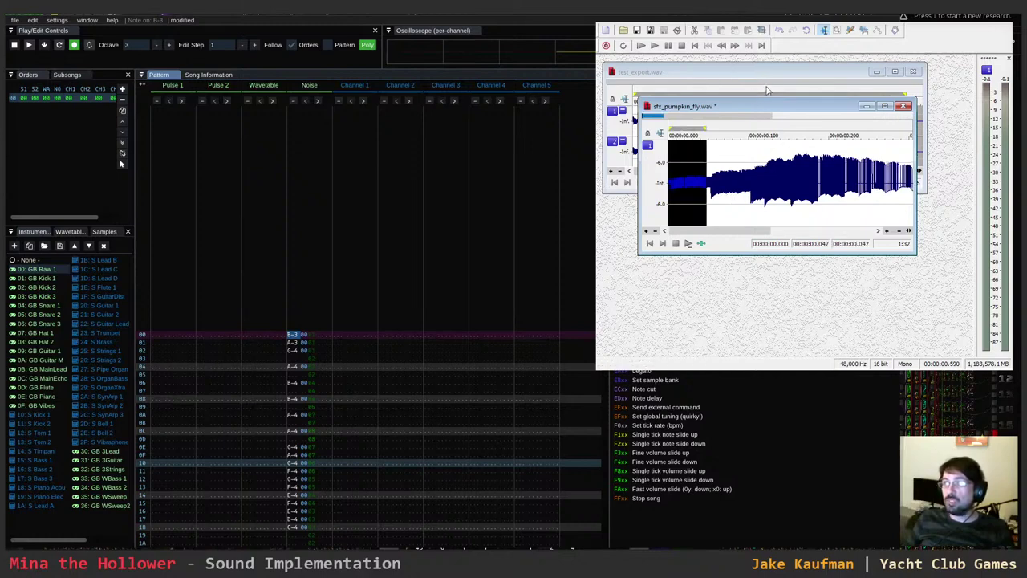
- Fade in the first 0.047 s of sfx_pumpkin_fly.wav, save the file and play it back
{"action": "left_click", "coordinate": [834, 93]}
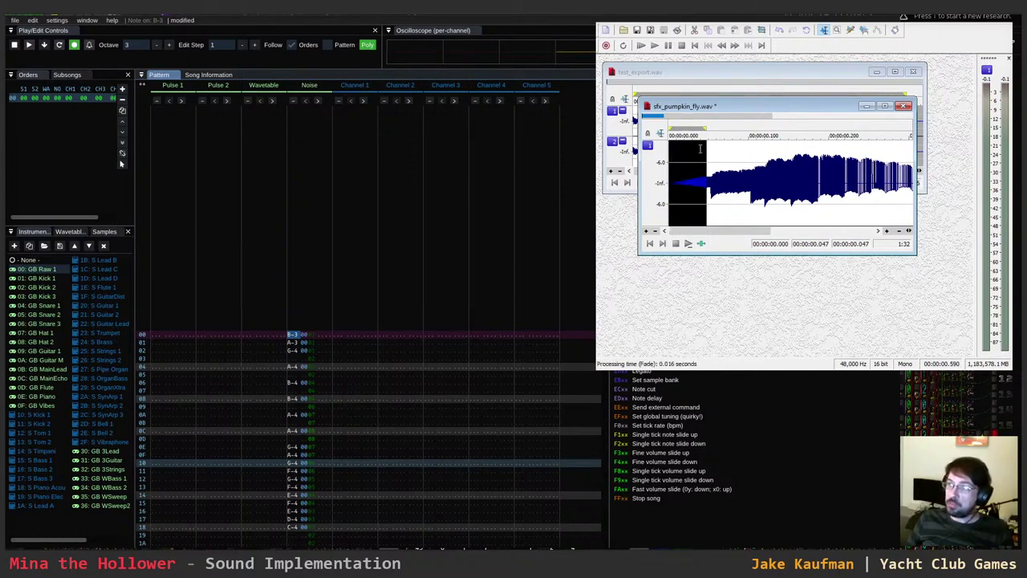
{"action": "left_click", "coordinate": [688, 188]}
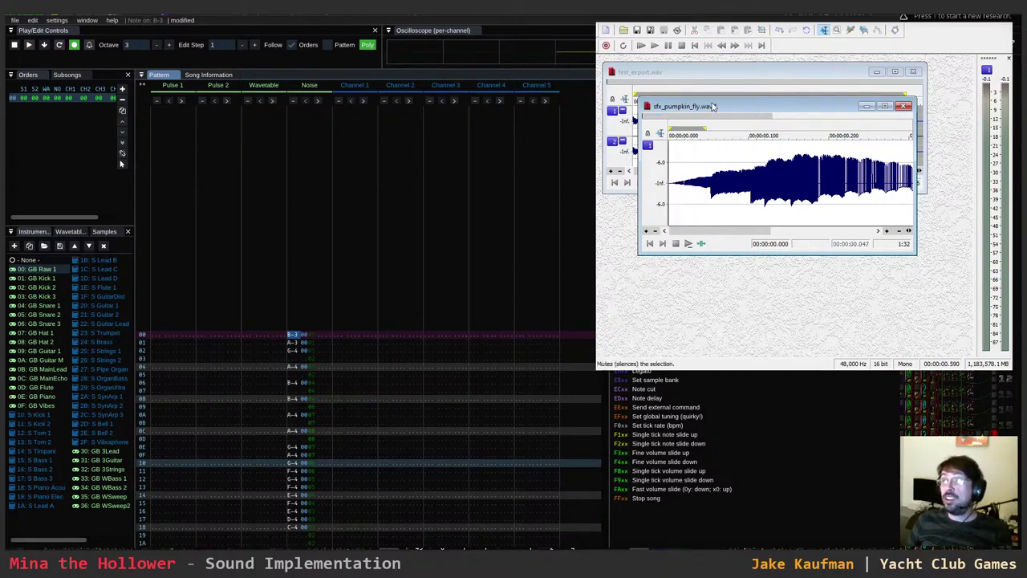
{"action": "key", "text": "ctrl+n"}
{"action": "key", "text": "ctrl+z"}
{"action": "key", "text": "space"}
{"action": "key", "text": "space"}
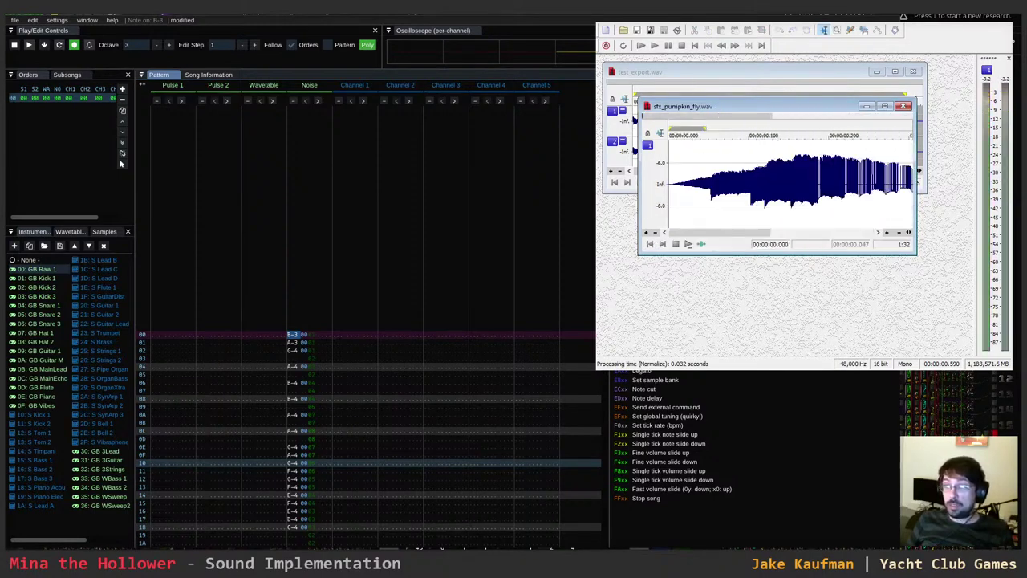
- Switch back to the Furnace tracker and load the sfx_pumpkin_spit subsong
{"action": "key", "text": "alt+Tab"}
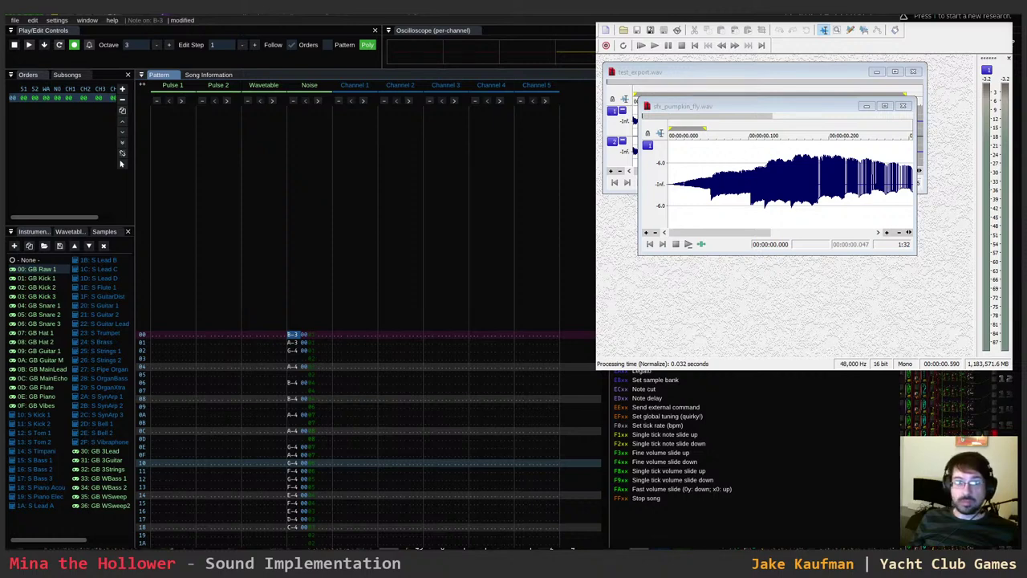
{"action": "left_click", "coordinate": [156, 337]}
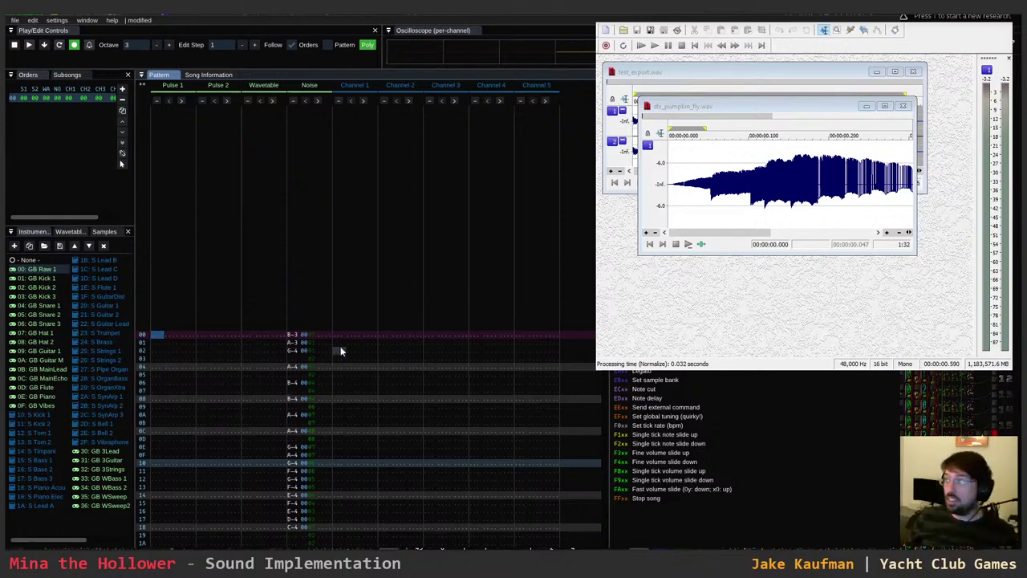
{"action": "left_click", "coordinate": [294, 334]}
{"action": "scroll", "coordinate": [301, 426], "scroll_direction": "down", "scroll_amount": 7}
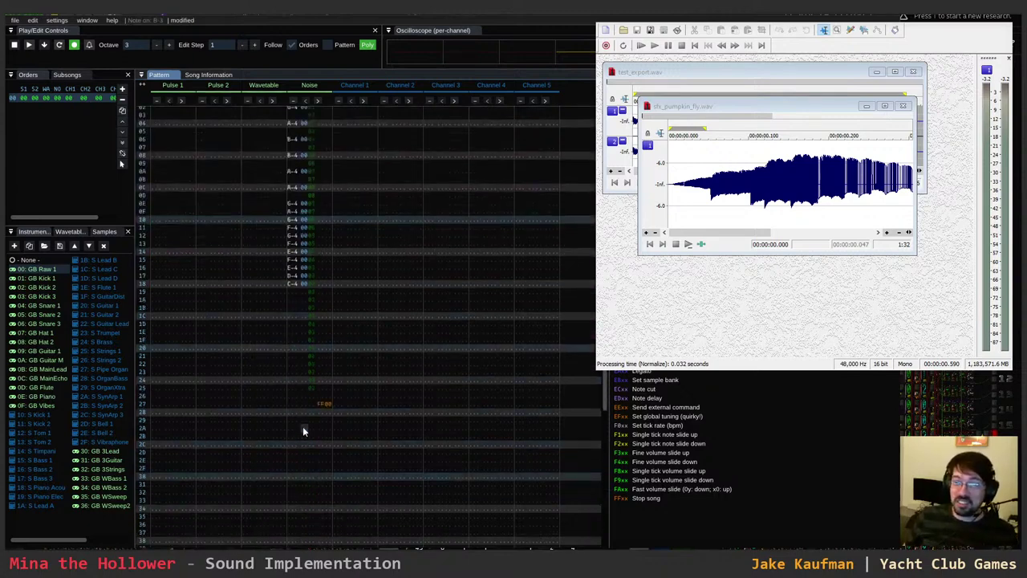
{"action": "scroll", "coordinate": [303, 426], "scroll_direction": "up", "scroll_amount": 6}
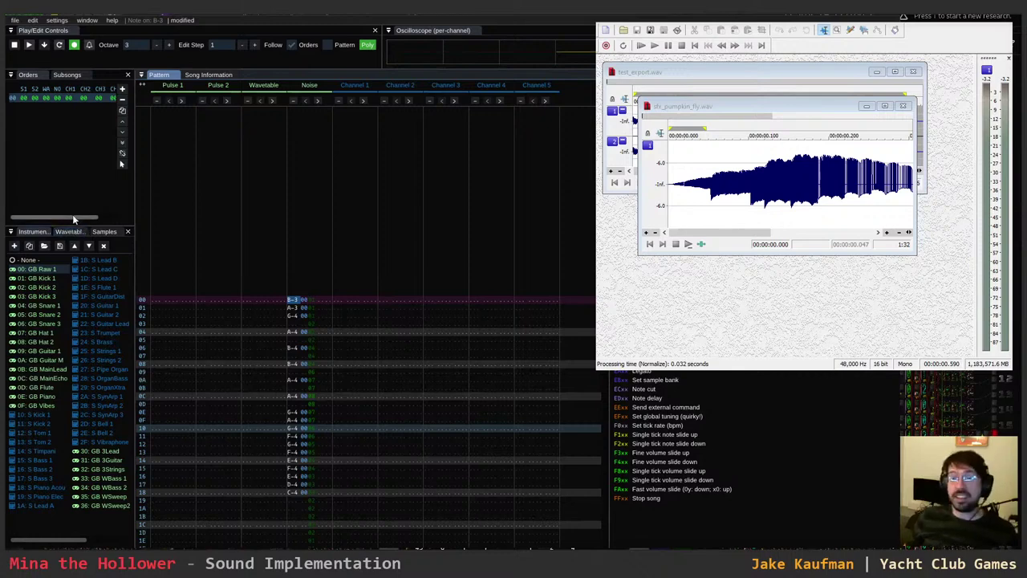
{"action": "left_click", "coordinate": [63, 76]}
{"action": "left_click", "coordinate": [93, 90]}
{"action": "left_click", "coordinate": [93, 90]}
{"action": "left_click", "coordinate": [94, 90]}
{"action": "left_click", "coordinate": [62, 124]}
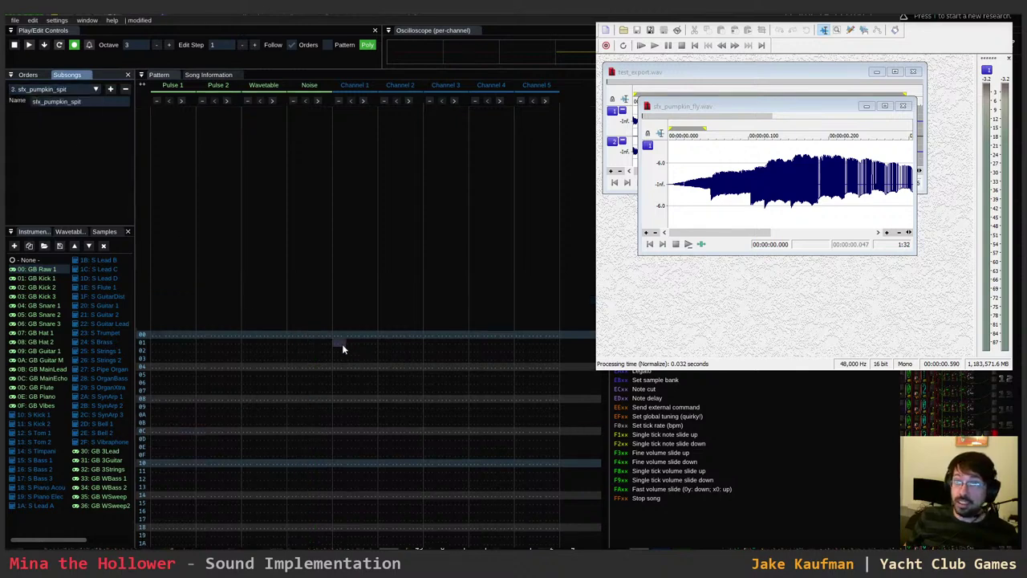
- Enter the notes C-3, A-3, A-4 and A-5 with instrument 00 in rows 00 to 03 of Pulse 1
{"action": "left_click", "coordinate": [169, 336]}
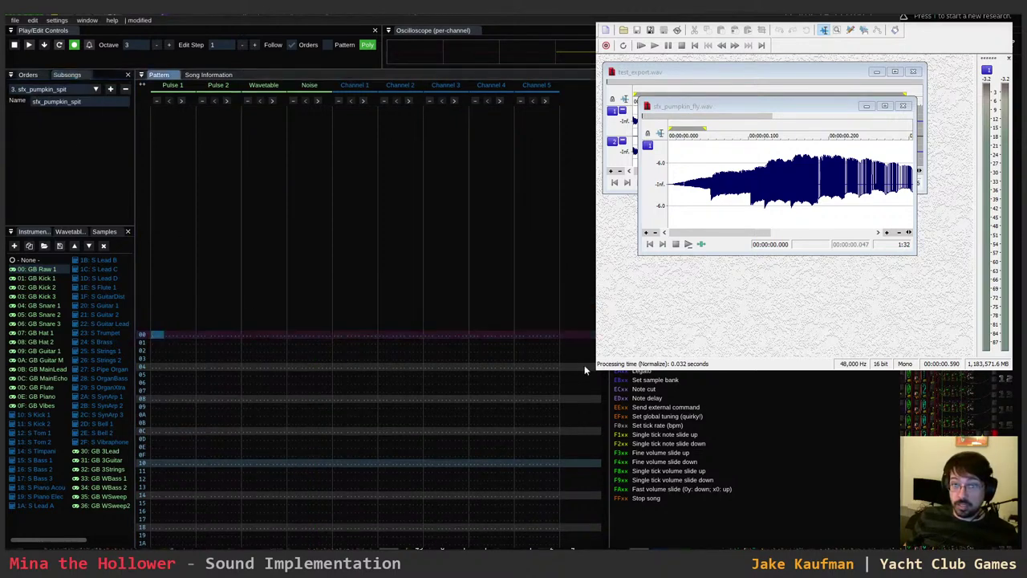
{"action": "key", "text": "z"}
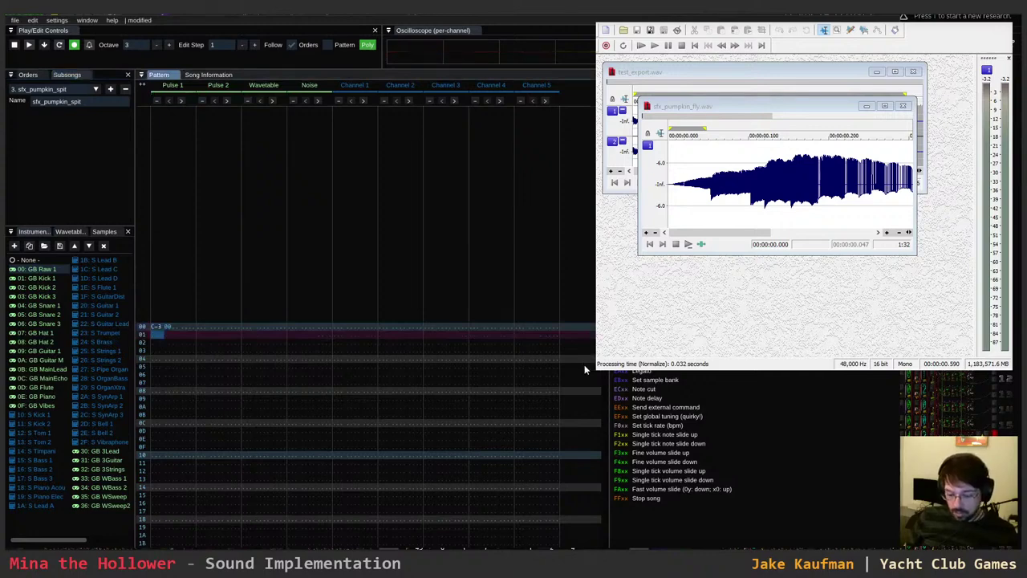
{"action": "key", "text": "n"}
{"action": "key", "text": "y"}
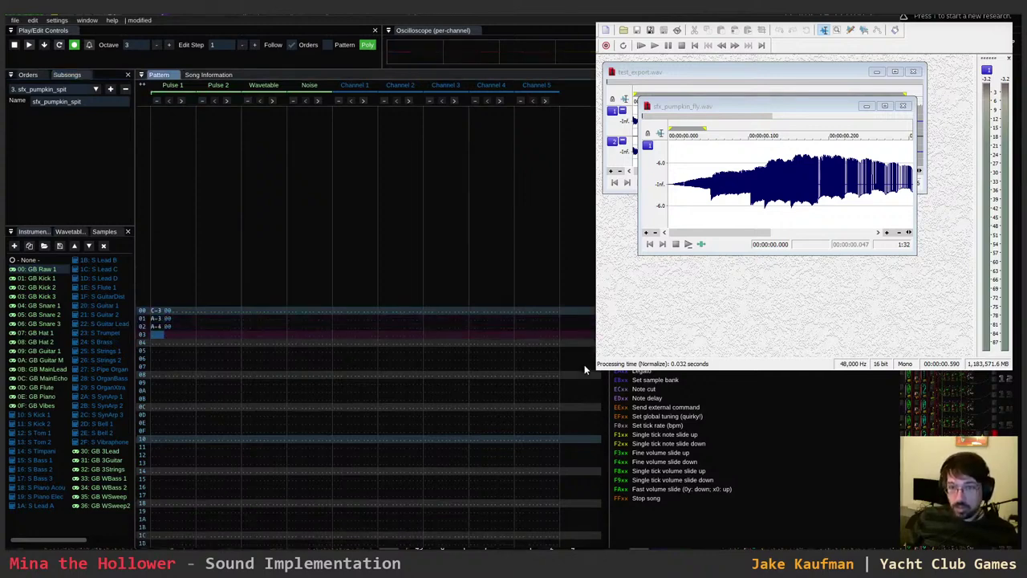
{"action": "key", "text": "KP_Multiply"}
{"action": "key", "text": "y"}
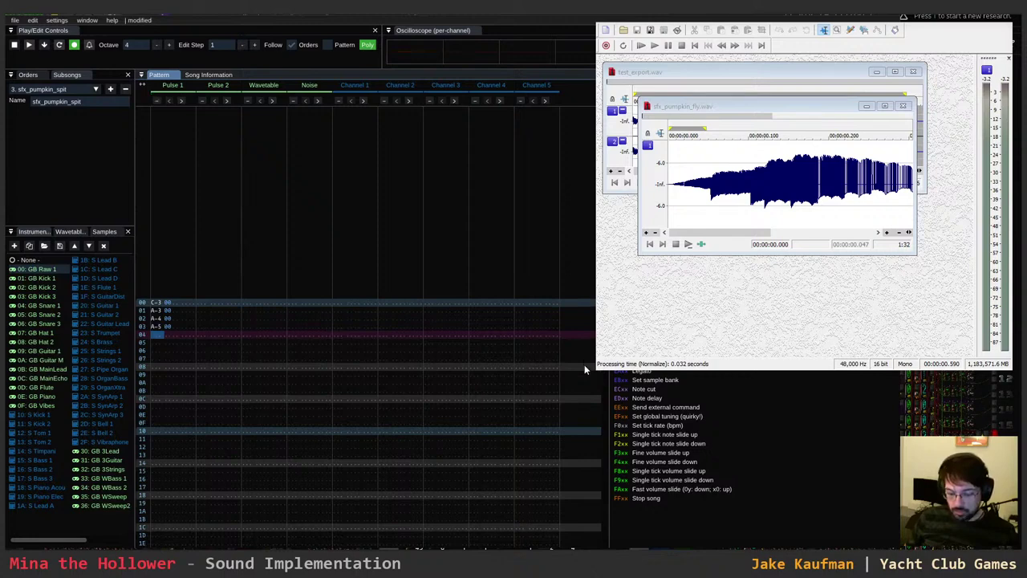
- Add the speed effects 0901 on Noise and 0F01 on Channel 1 in row 00
{"action": "key", "text": "Home"}
{"action": "key", "text": "Right"}
{"action": "key", "text": "Right"}
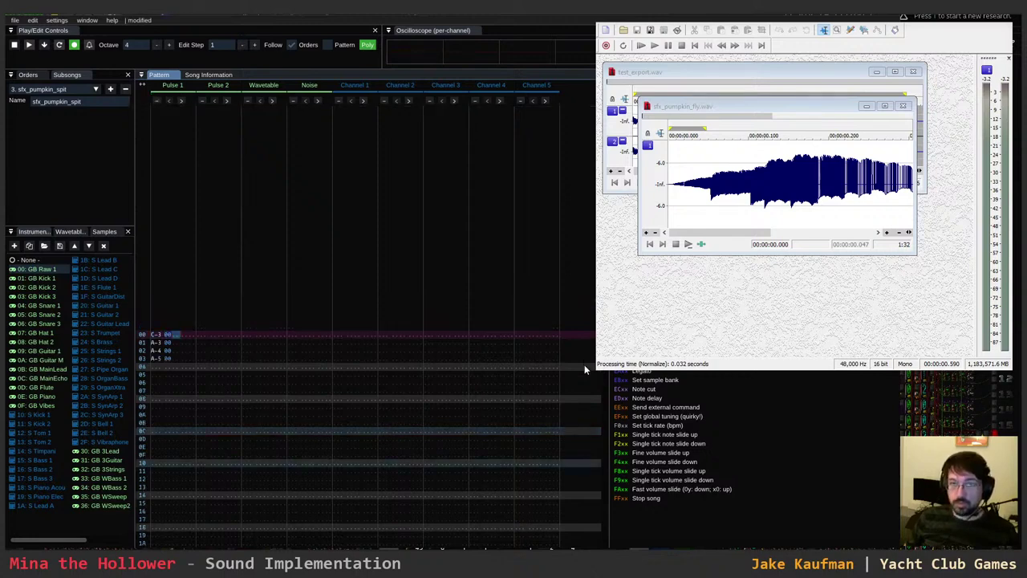
{"action": "key", "text": "Right"}
{"action": "key", "text": "Right"}
{"action": "key", "text": "Left"}
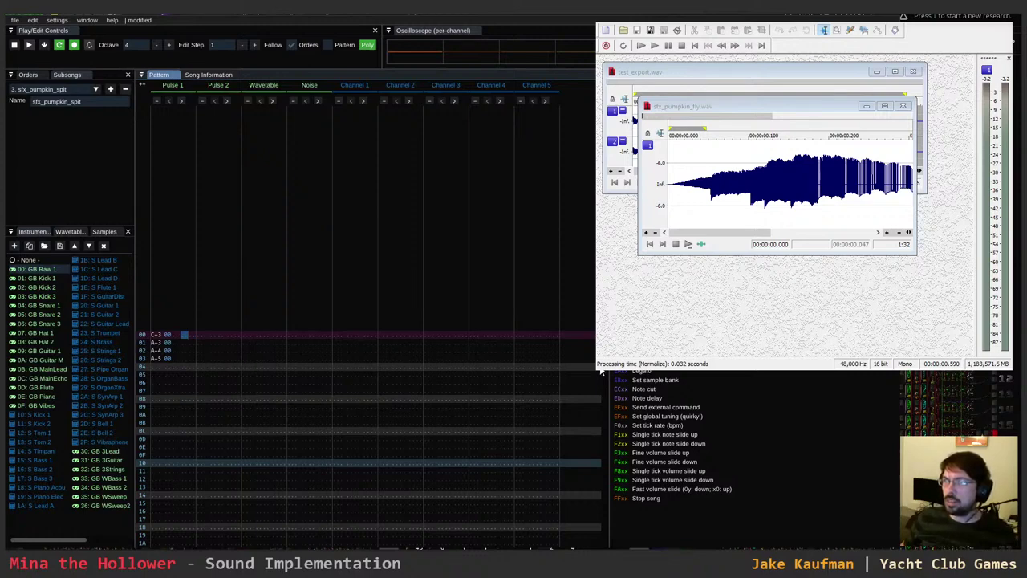
{"action": "key", "text": "Left"}
{"action": "key", "text": "Left"}
{"action": "key", "text": "Left"}
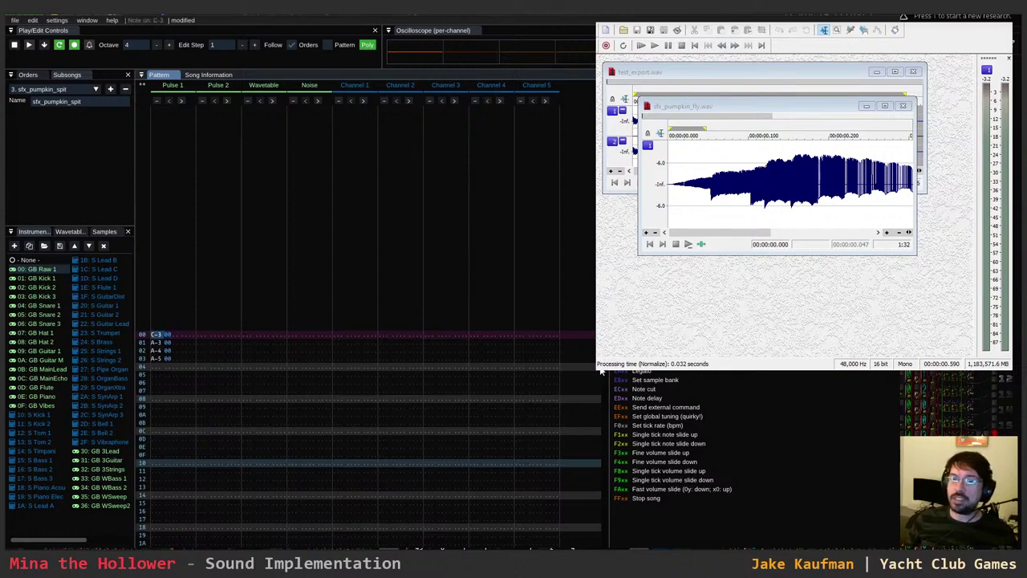
{"action": "key", "text": "Right"}
{"action": "key", "text": "Right"}
{"action": "key", "text": "Right"}
{"action": "key", "text": "Right"}
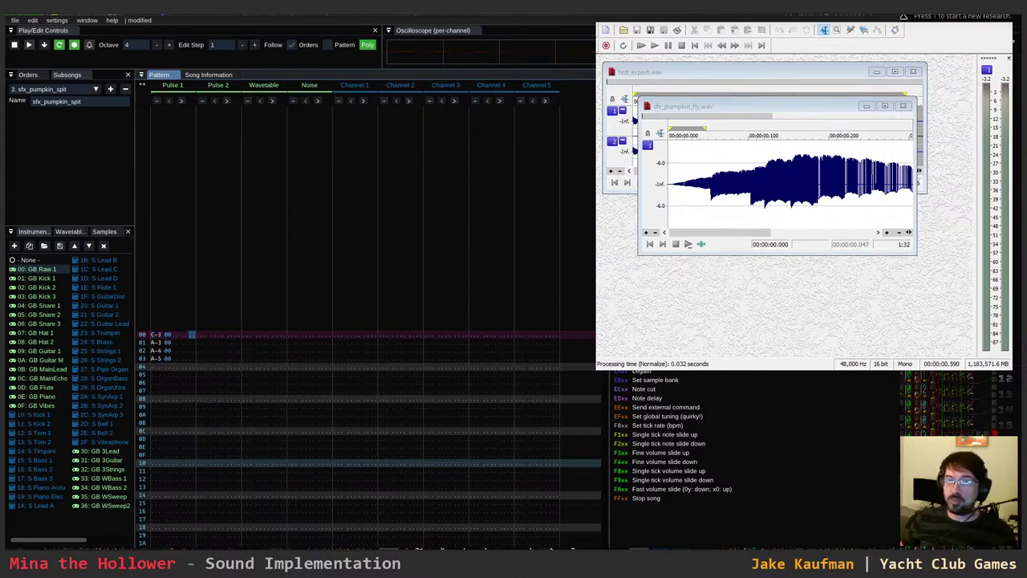
{"action": "left_click", "coordinate": [321, 335]}
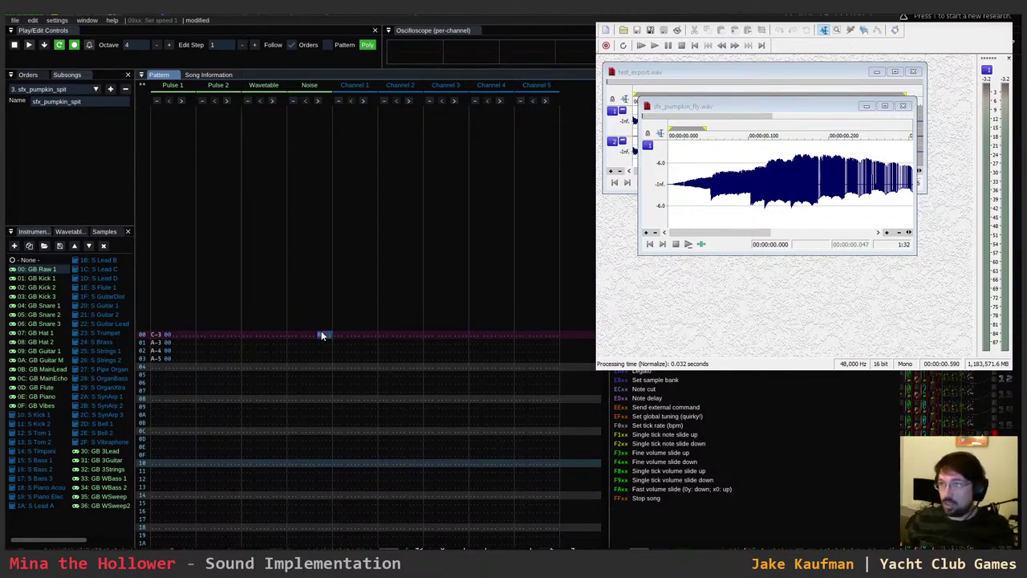
{"action": "type", "text": "01"}
{"action": "key", "text": "Up"}
{"action": "key", "text": "Right"}
{"action": "key", "text": "Right"}
{"action": "key", "text": "Right"}
{"action": "key", "text": "Right"}
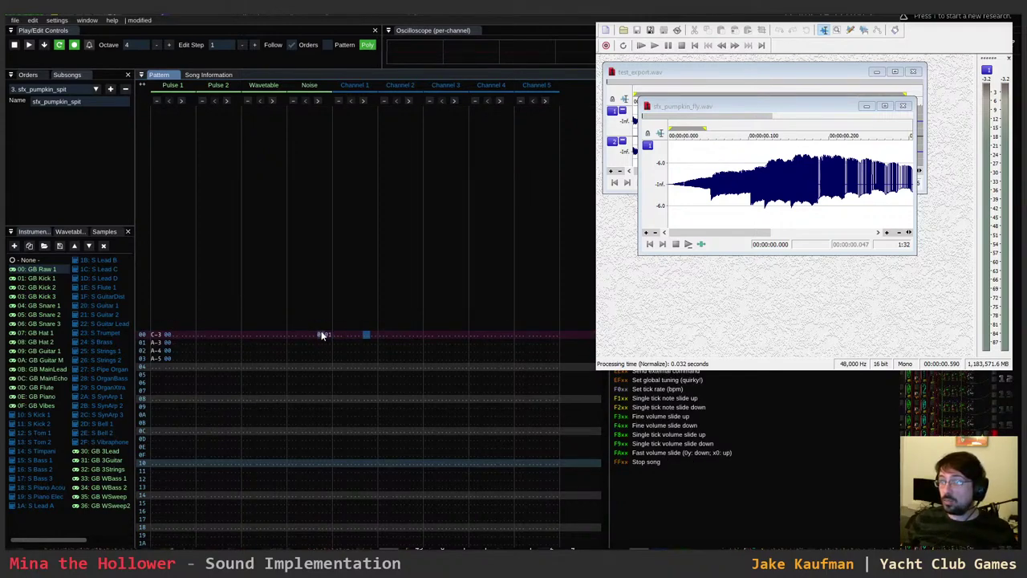
{"action": "type", "text": "0F"}
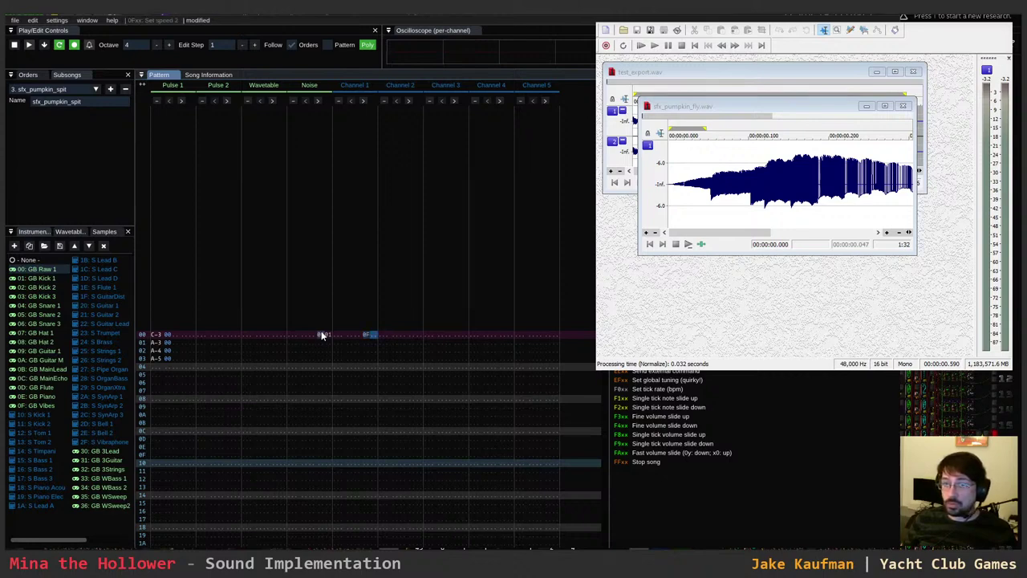
{"action": "type", "text": "01"}
- Place a note-off in row 04 of Pulse 1 and play the pattern
{"action": "key", "text": "Left"}
{"action": "key", "text": "Left"}
{"action": "key", "text": "Left"}
{"action": "key", "text": "Left"}
{"action": "key", "text": "Left"}
{"action": "key", "text": "Left"}
{"action": "key", "text": "Left"}
{"action": "key", "text": "Left"}
{"action": "key", "text": "Left"}
{"action": "key", "text": "Left"}
{"action": "key", "text": "Left"}
{"action": "key", "text": "Left"}
{"action": "key", "text": "Left"}
{"action": "key", "text": "Left"}
{"action": "key", "text": "Left"}
{"action": "key", "text": "Left"}
{"action": "key", "text": "Left"}
{"action": "key", "text": "Left"}
{"action": "key", "text": "Left"}
{"action": "key", "text": "Down"}
{"action": "key", "text": "Down"}
{"action": "key", "text": "Down"}
{"action": "key", "text": "grave"}
{"action": "key", "text": "Up"}
{"action": "key", "text": "Return"}
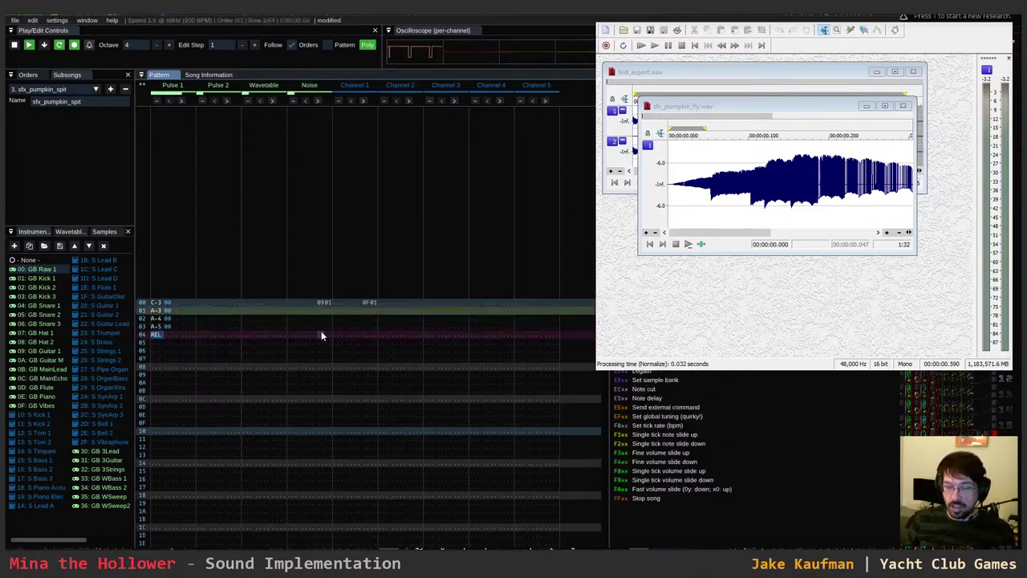
{"action": "key", "text": "equal"}
{"action": "key", "text": "Return"}
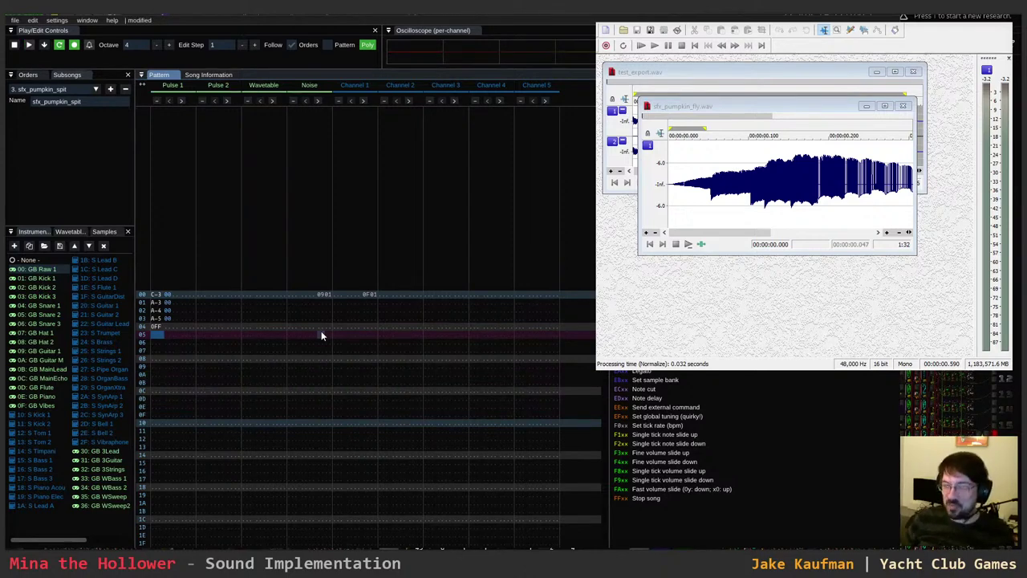
- Replace the note-off in row 04 of Pulse 1 with an F-4 note
{"action": "key", "text": "Home"}
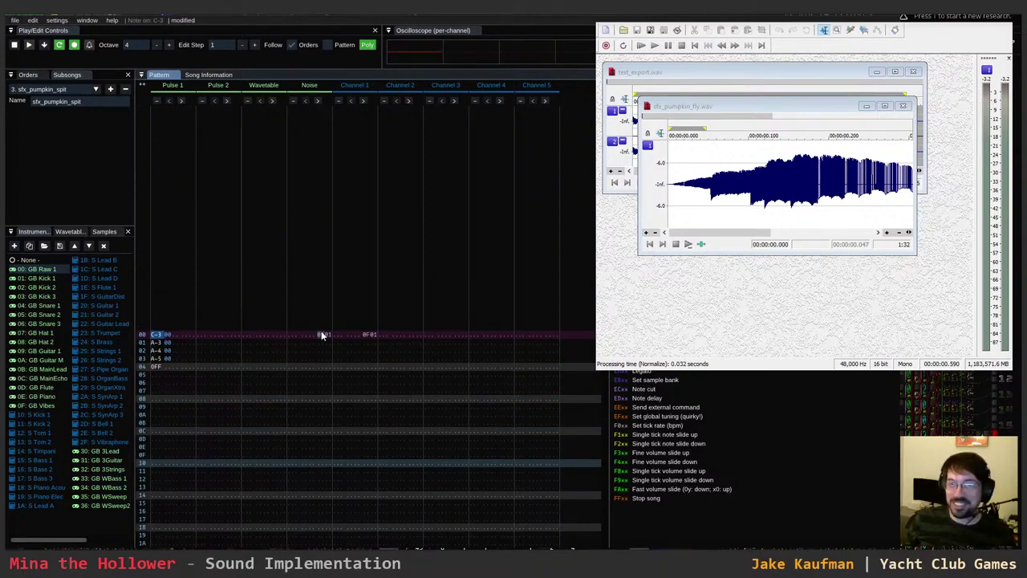
{"action": "key", "text": "Down"}
{"action": "key", "text": "Down"}
{"action": "key", "text": "Down"}
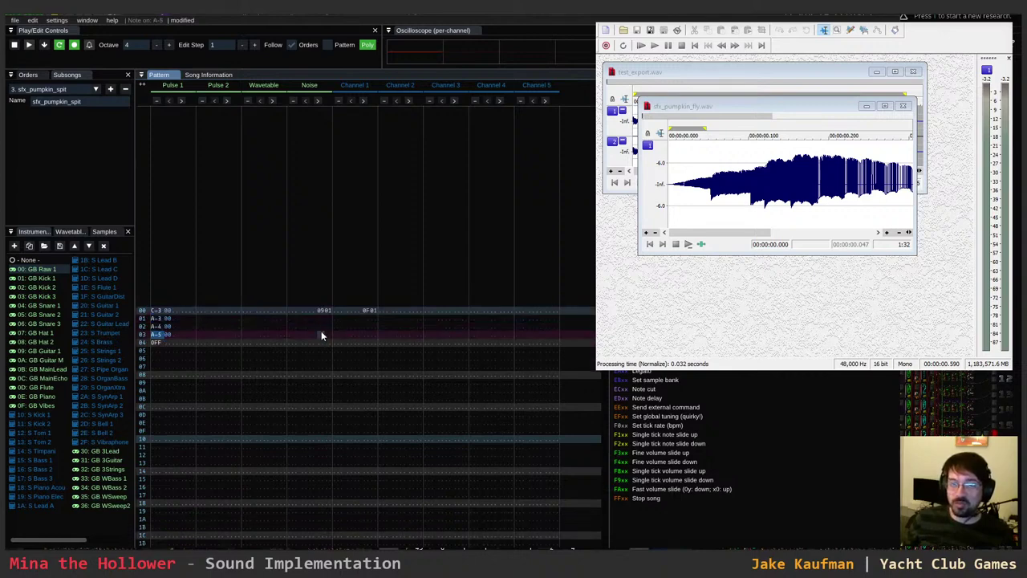
{"action": "key", "text": "Down"}
{"action": "key", "text": "v"}
{"action": "key", "text": "Up"}
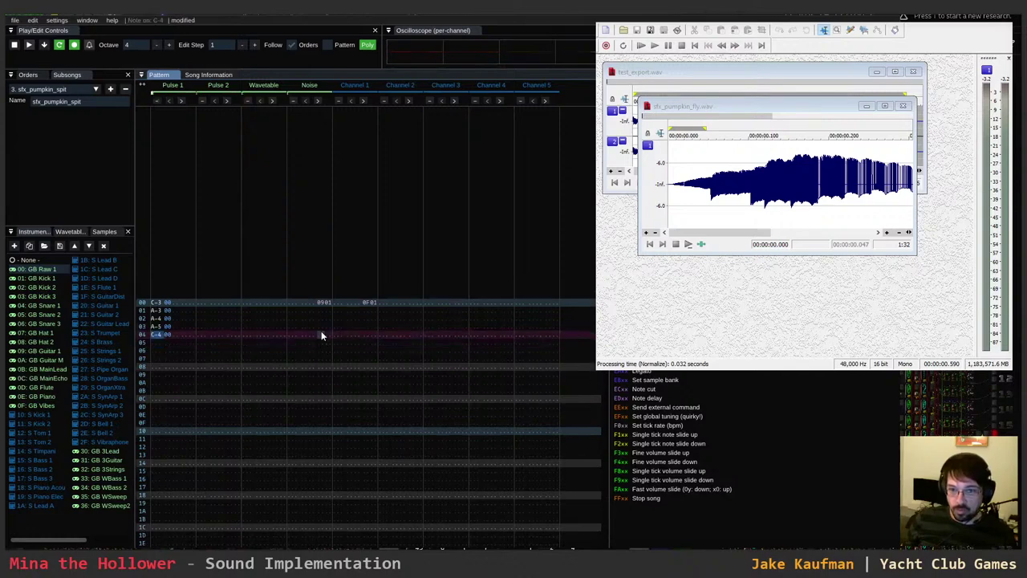
{"action": "key", "text": "v"}
{"action": "key", "text": "Up"}
- Add the pitch effects 1202 in row 04 and 0210 in row 05 of Pulse 1, and play the pattern
{"action": "key", "text": "Right"}
{"action": "key", "text": "Right"}
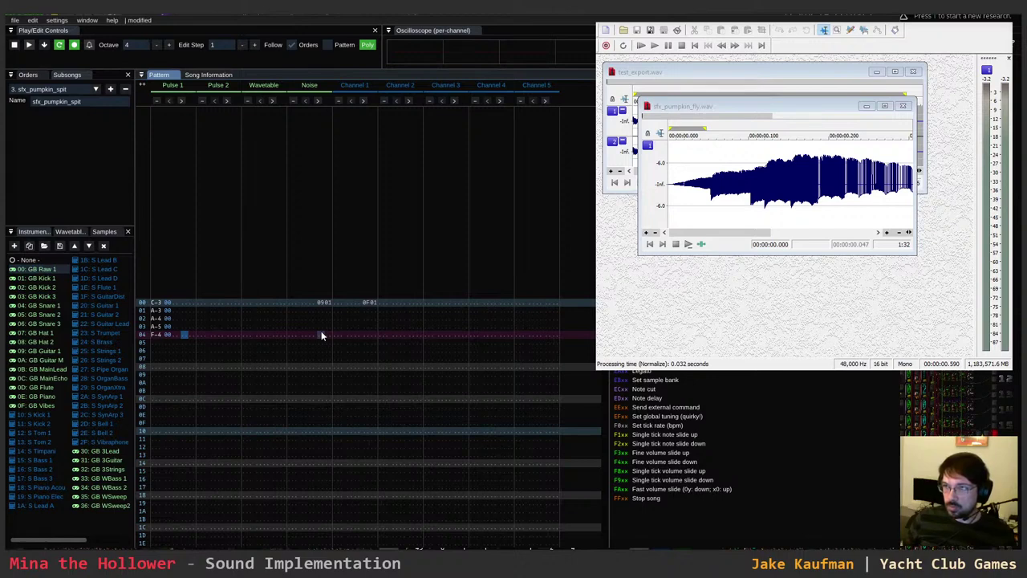
{"action": "type", "text": "12020201"}
{"action": "key", "text": "Up"}
{"action": "key", "text": "Right"}
{"action": "type", "text": "10"}
{"action": "key", "text": "Return"}
{"action": "key", "text": "Return"}
- Add a note-off in row 07 of Pulse 1 and return to the pattern's first row
{"action": "key", "text": "Left"}
{"action": "key", "text": "Left"}
{"action": "key", "text": "Left"}
{"action": "key", "text": "Down"}
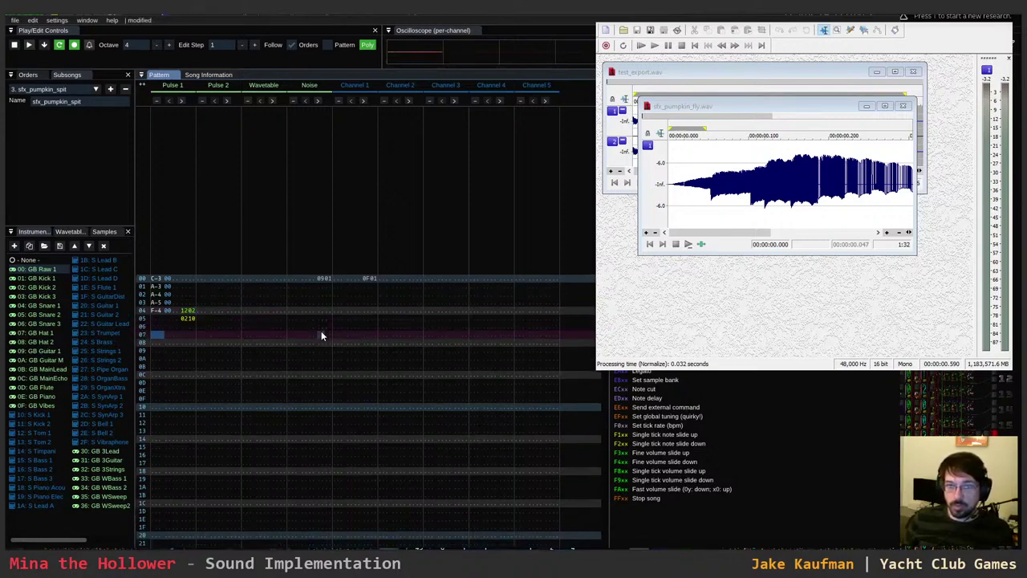
{"action": "key", "text": "grave"}
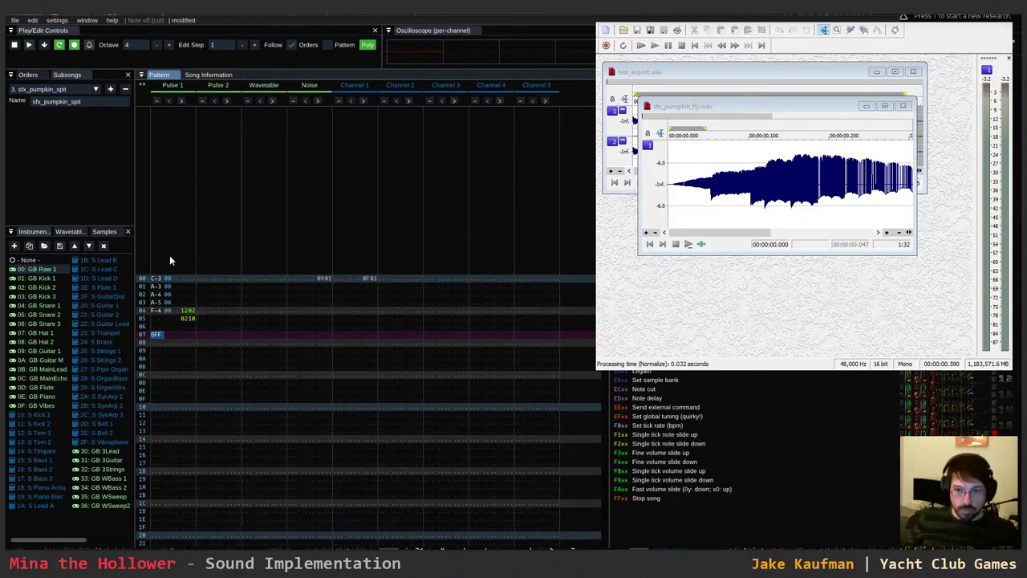
{"action": "key", "text": "Home"}
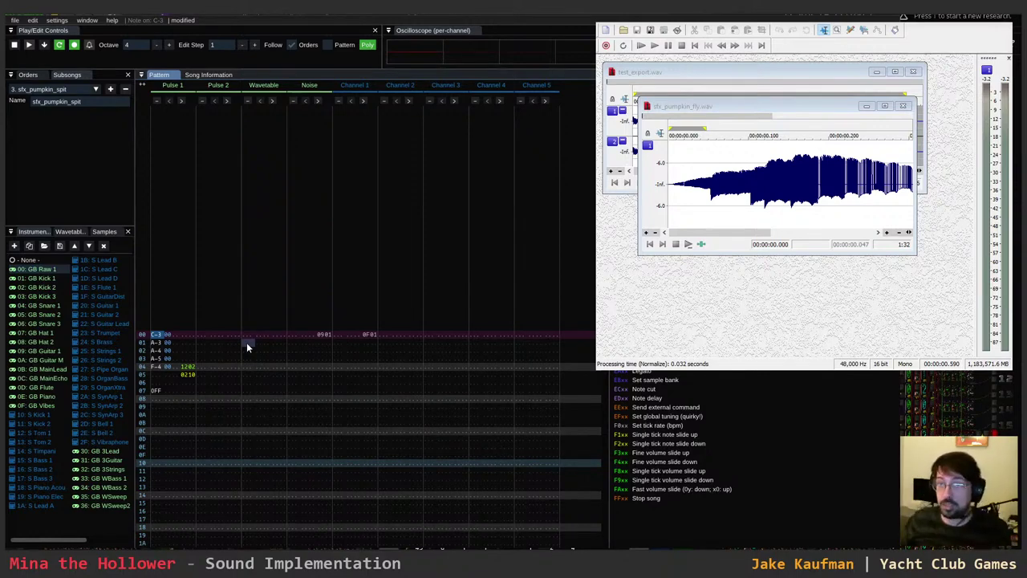
{"action": "left_click", "coordinate": [291, 334]}
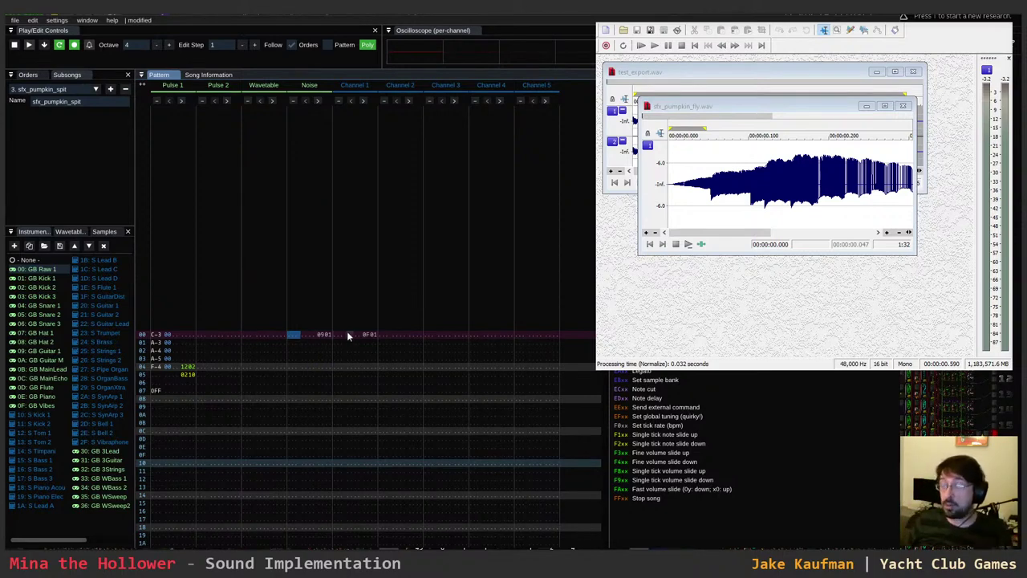
{"action": "left_click", "coordinate": [344, 334]}
{"action": "left_click", "coordinate": [295, 334]}
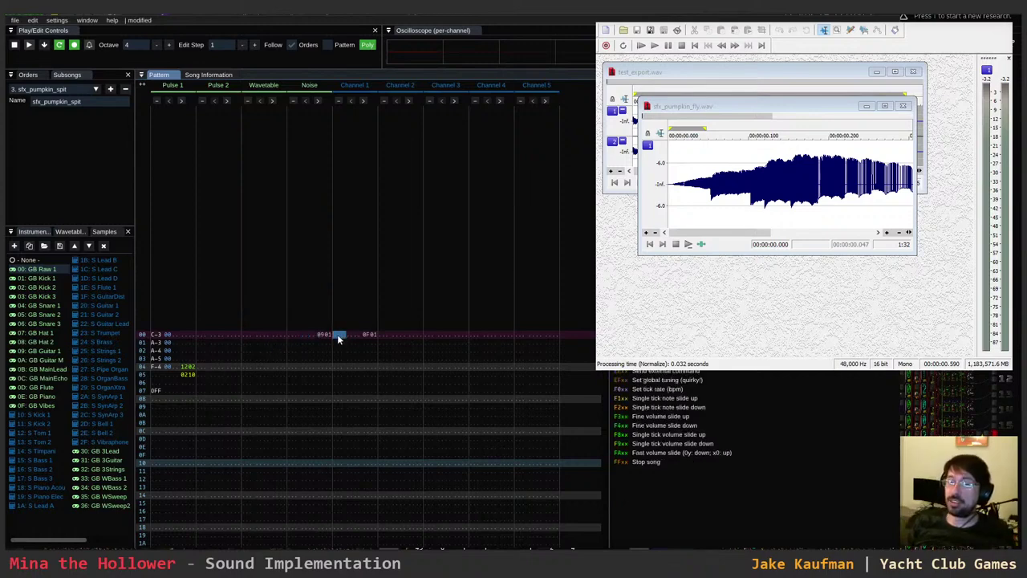
{"action": "left_click", "coordinate": [160, 334]}
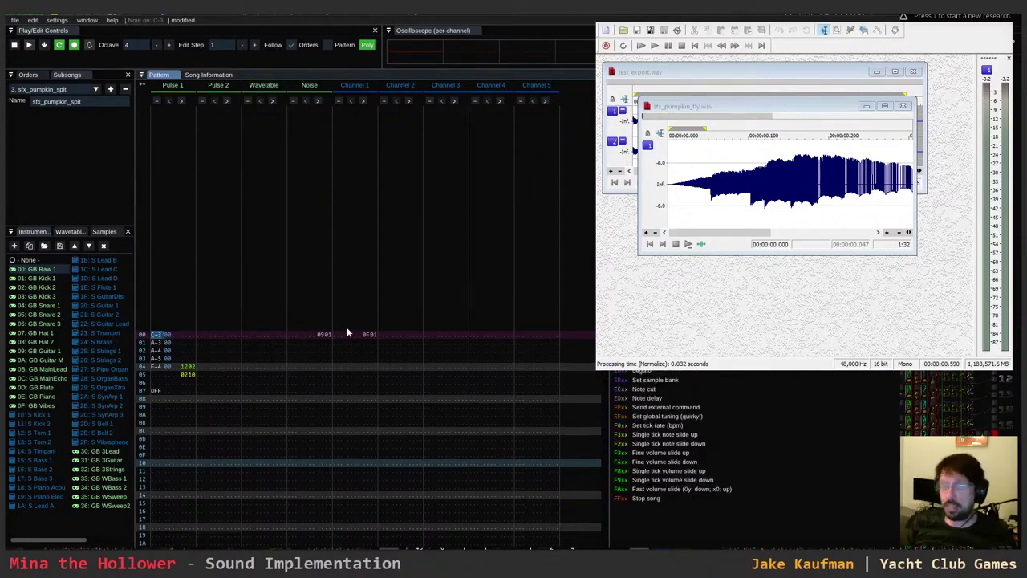
- Play the sfx_pumpkin_spit pattern from its first row and move to the effect column of row 00 in Pulse 1
{"action": "key", "text": "Return"}
{"action": "key", "text": "Return"}
{"action": "key", "text": "Right"}
{"action": "key", "text": "Right"}
{"action": "key", "text": "Right"}
{"action": "key", "text": "Right"}
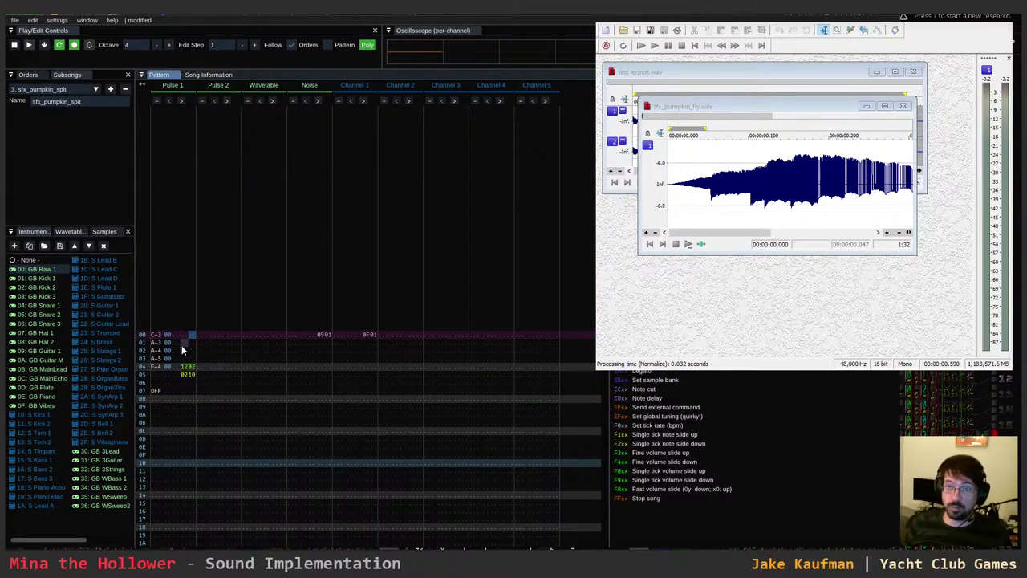
{"action": "left_click_drag", "start_coordinate": [155, 366], "coordinate": [186, 392]}
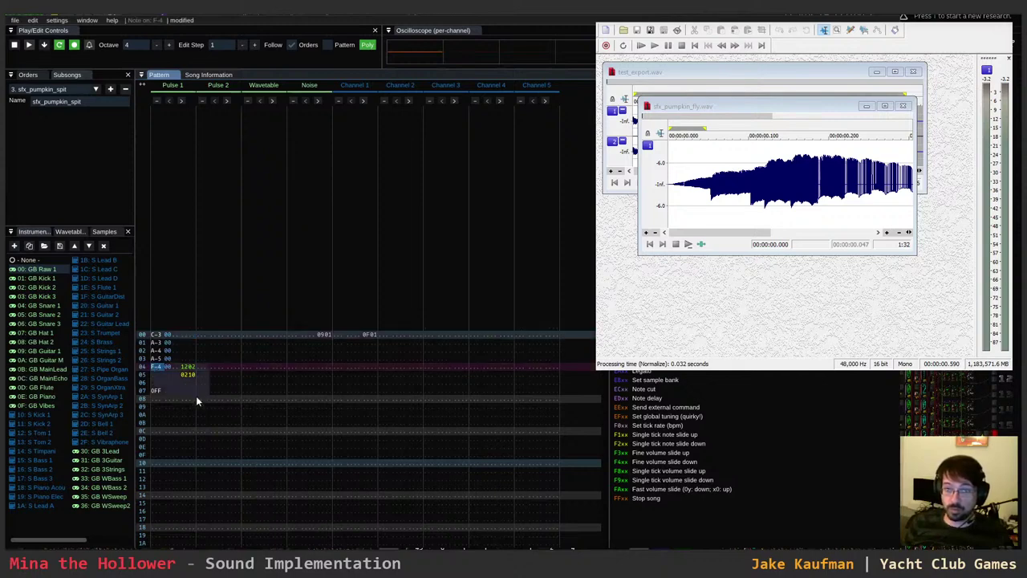
{"action": "key", "text": "Delete"}
{"action": "left_click", "coordinate": [168, 335]}
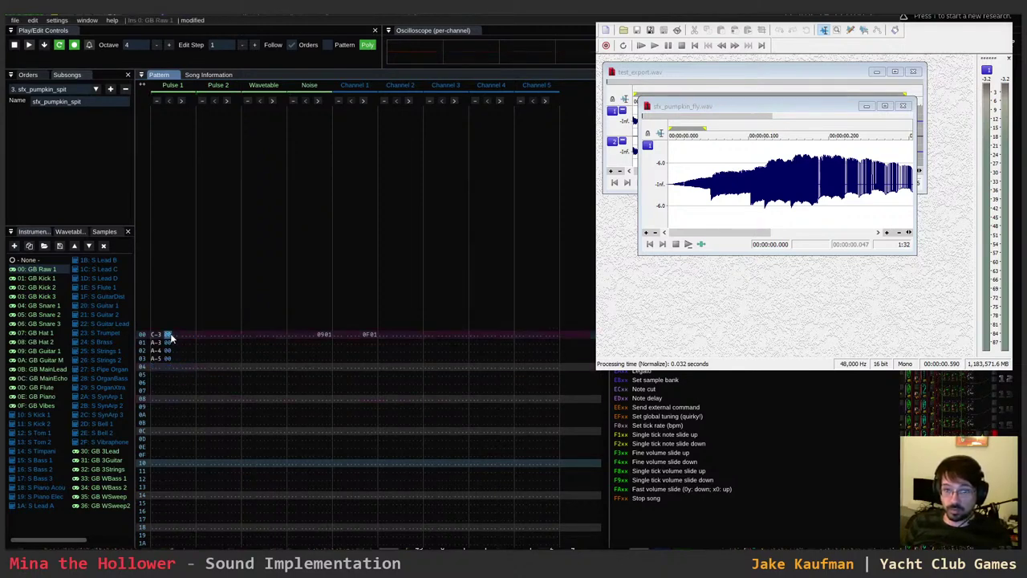
{"action": "key", "text": "ctrl+v"}
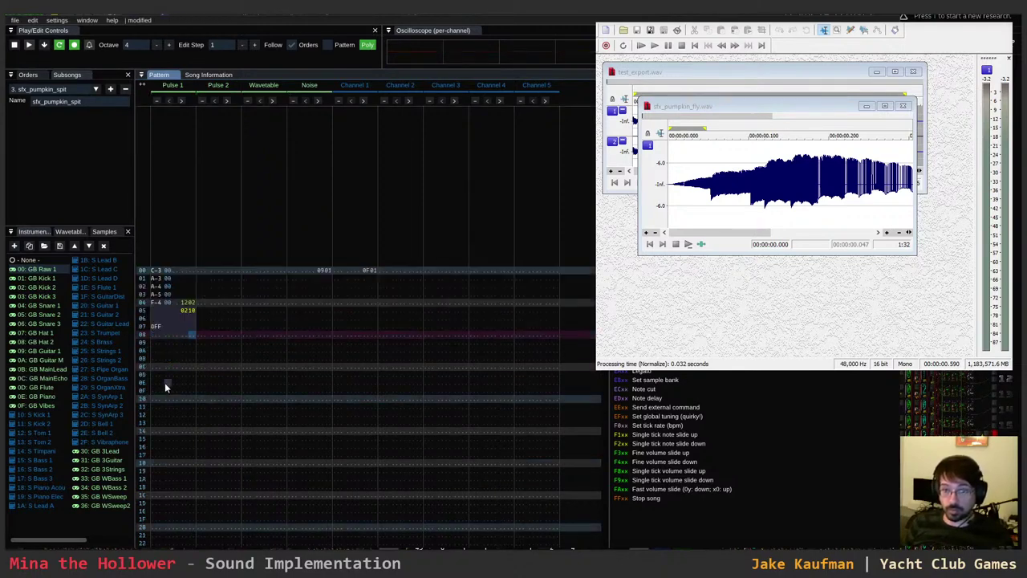
- Enter volume 0F in row 00 and lower volumes in rows 01 to 03 of Pulse 1, and play the pattern
{"action": "left_click", "coordinate": [179, 272]}
{"action": "key", "text": "Down"}
{"action": "key", "text": "Down"}
{"action": "key", "text": "Down"}
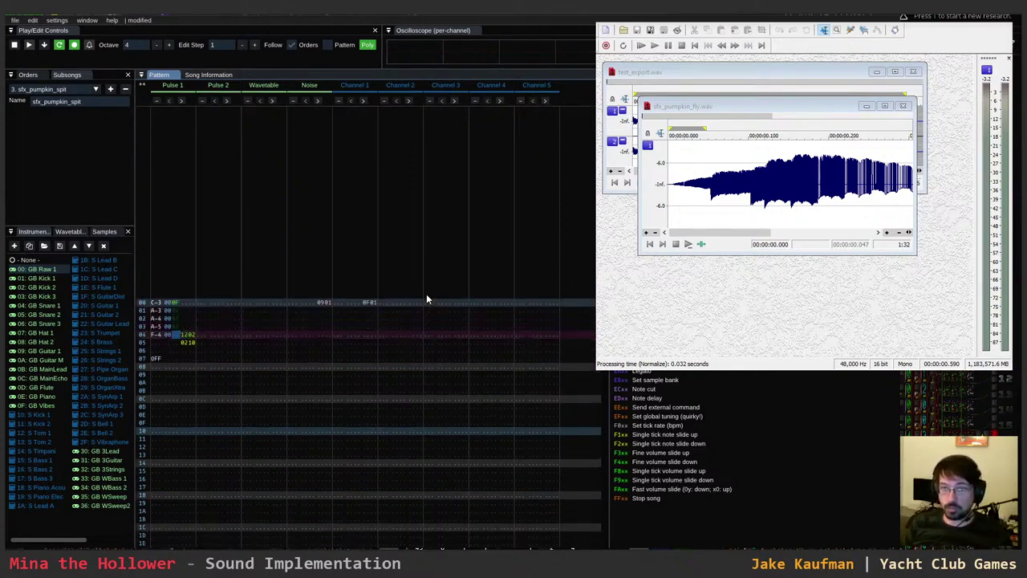
{"action": "key", "text": "Return"}
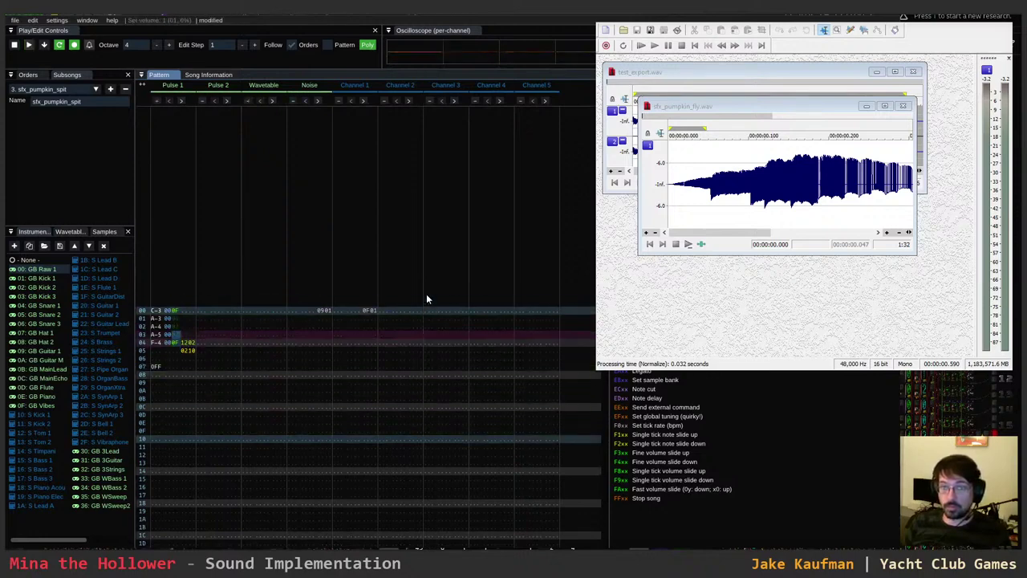
- Set the Pulse 1 volumes in rows 01 to 03 to 0E, 0D and 0A, and play the pattern
{"action": "key", "text": "Down"}
{"action": "key", "text": "Down"}
{"action": "key", "text": "Down"}
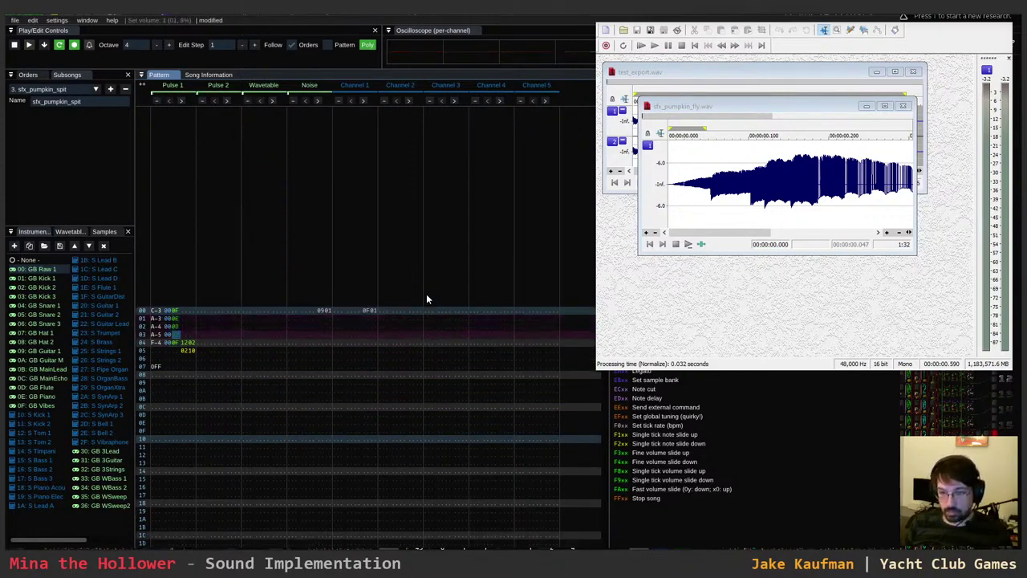
{"action": "key", "text": "Return"}
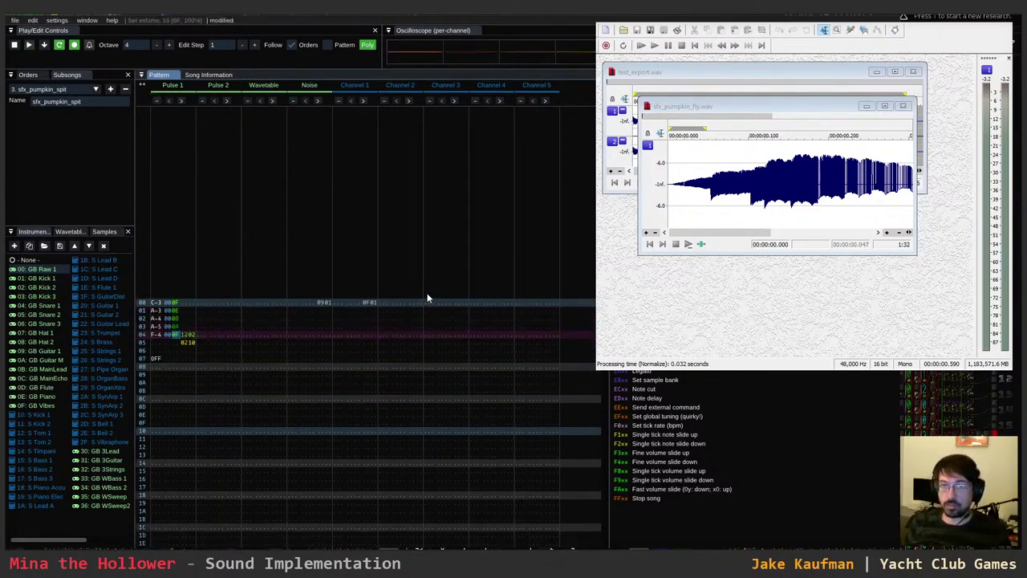
- Add the pitch effect 1202 to row 00 of Pulse 1 and play the pattern
{"action": "left_click", "coordinate": [183, 302]}
{"action": "type", "text": "12"}
{"action": "type", "text": "02"}
{"action": "key", "text": "Return"}
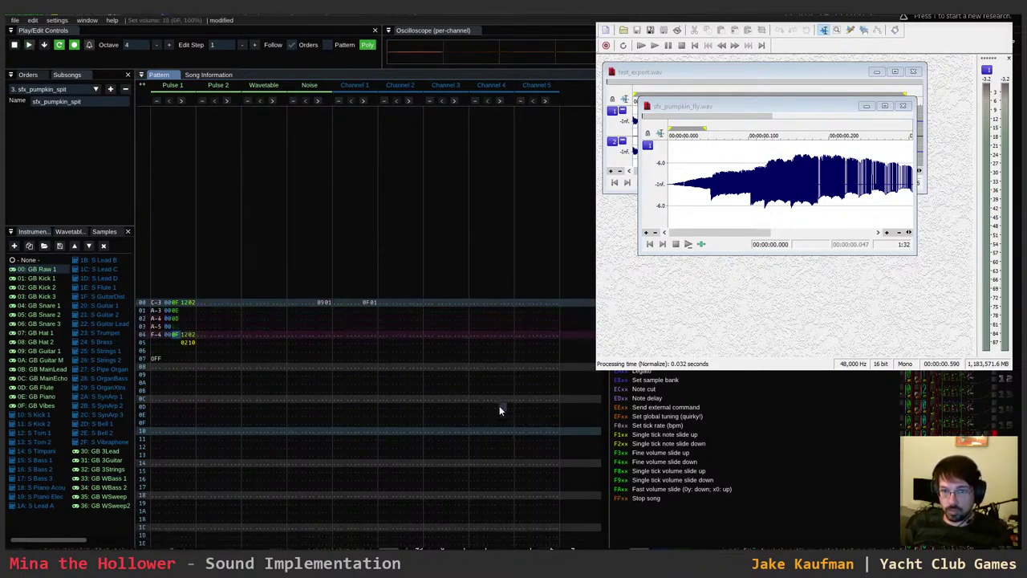
{"action": "key", "text": "Return"}
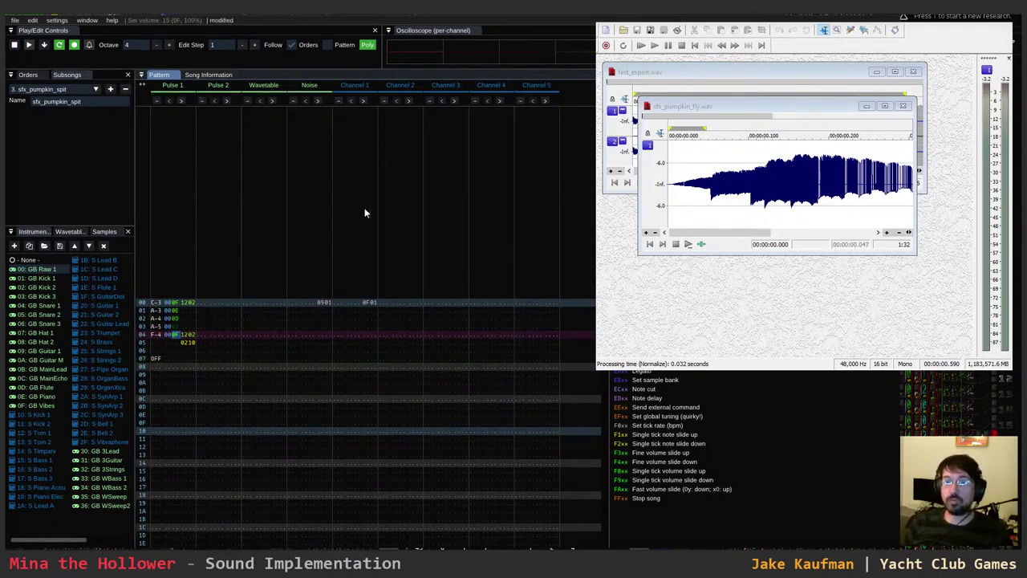
- Add the stop-song effect FF00 in row 08 of Pulse 1 and export the sound as one audio file
{"action": "left_click", "coordinate": [182, 368]}
{"action": "type", "text": "FF00"}
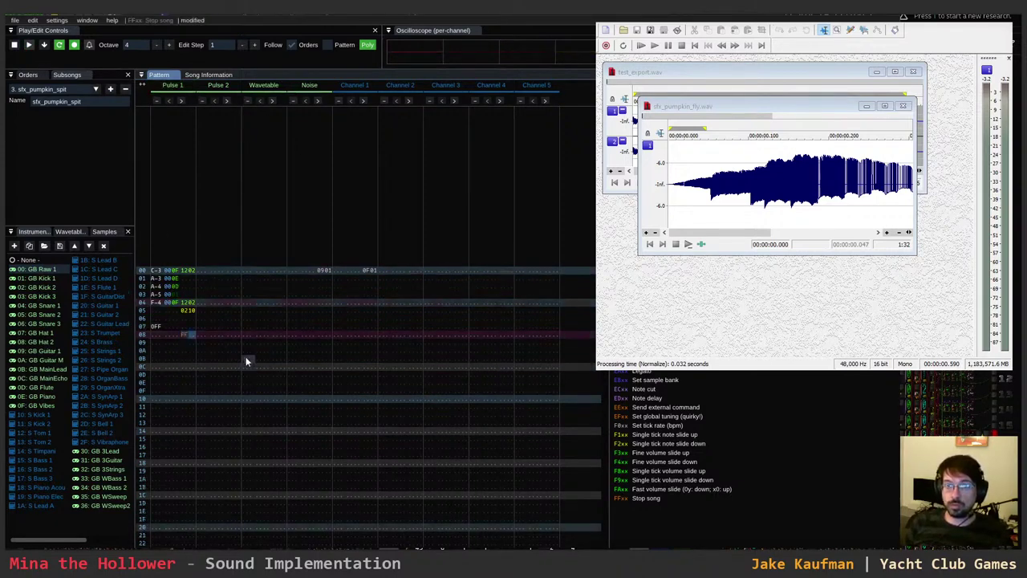
{"action": "left_click", "coordinate": [14, 20]}
{"action": "mouse_move", "coordinate": [79, 101]}
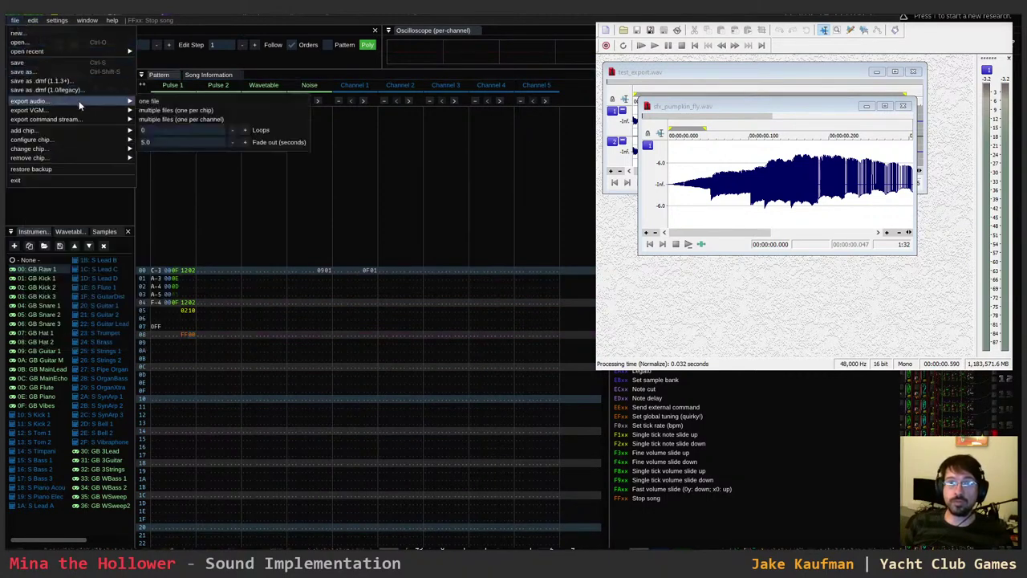
{"action": "left_click", "coordinate": [154, 102]}
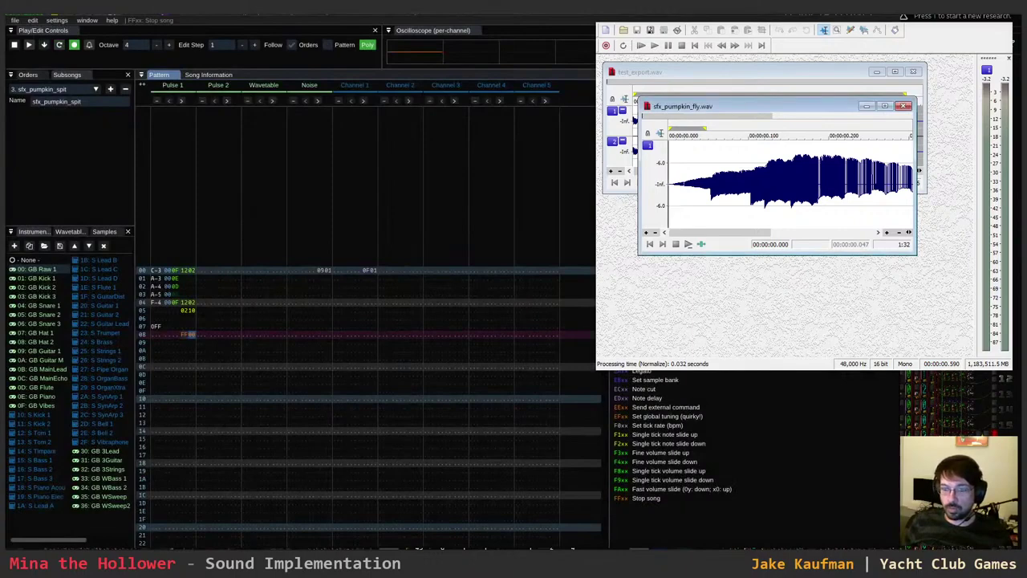
- Switch to the audio editor and normalize sfx_pumpkin_spit.wav
{"action": "key", "text": "alt+Tab"}
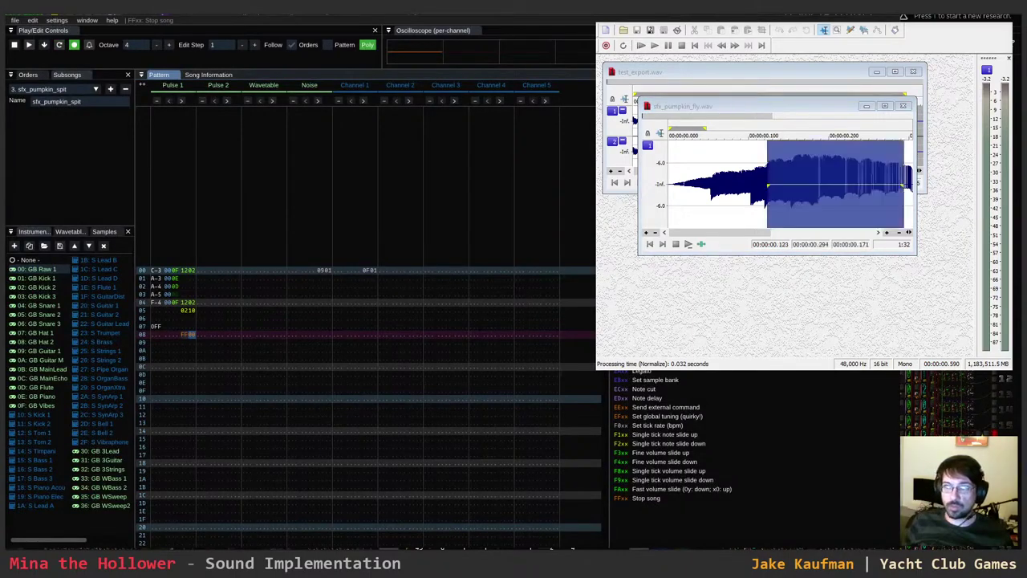
{"action": "left_click", "coordinate": [762, 204]}
{"action": "left_click", "coordinate": [693, 22]}
{"action": "left_click", "coordinate": [696, 58]}
{"action": "left_click", "coordinate": [692, 23]}
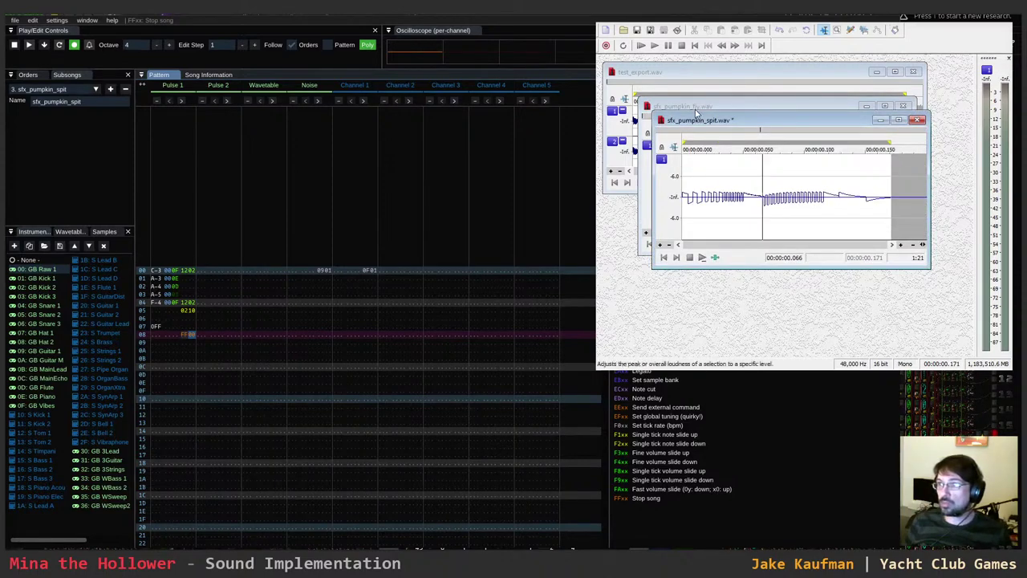
{"action": "left_click", "coordinate": [696, 112]}
{"action": "key", "text": "ctrl+Home"}
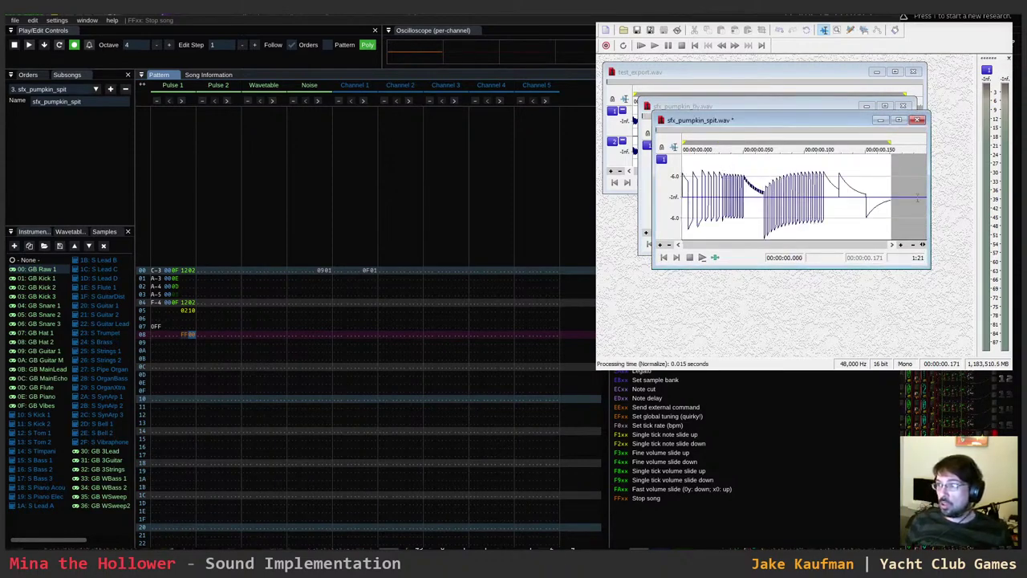
- Fade out the tail of sfx_pumpkin_spit.wav from about 0.118 seconds to its end, and return to the start
{"action": "left_click_drag", "start_coordinate": [917, 196], "coordinate": [826, 212]}
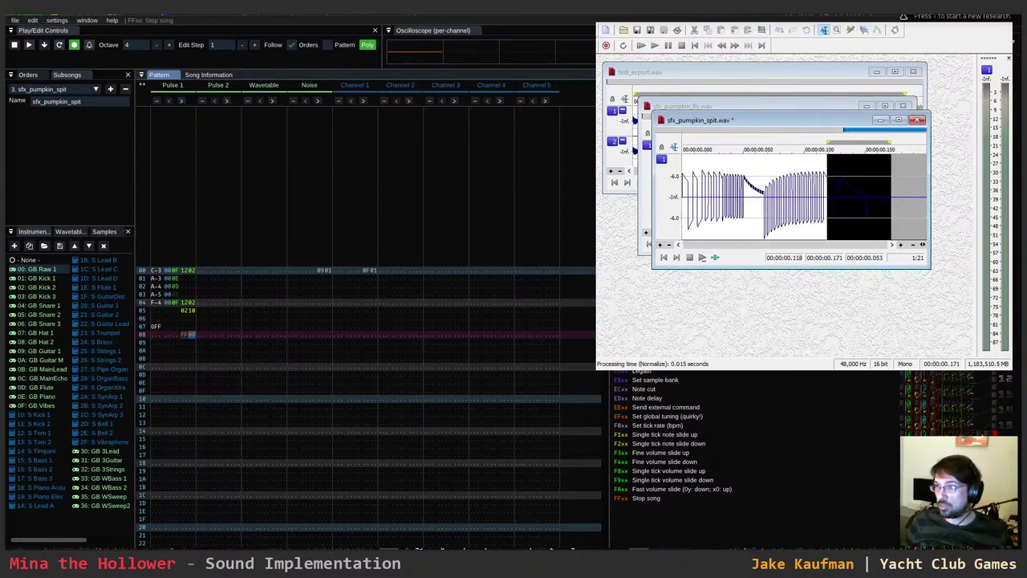
{"action": "left_click", "coordinate": [833, 107]}
{"action": "left_click", "coordinate": [732, 198]}
{"action": "key", "text": "ctrl+Home"}
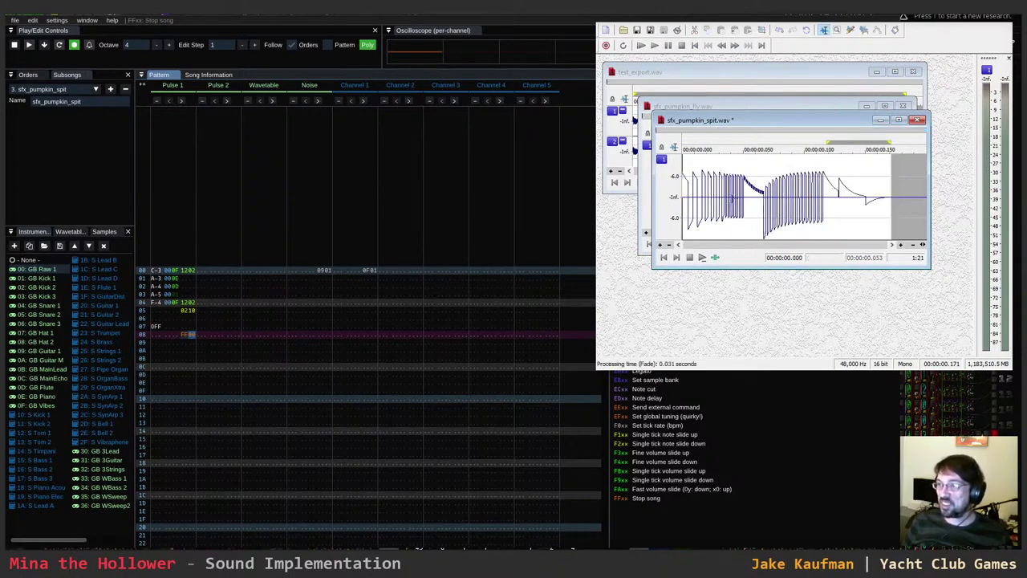
- Play back the faded sfx_pumpkin_spit.wav and save the file
{"action": "scroll", "coordinate": [732, 197], "scroll_direction": "up", "scroll_amount": 5}
{"action": "scroll", "coordinate": [735, 210], "scroll_direction": "down", "scroll_amount": 5}
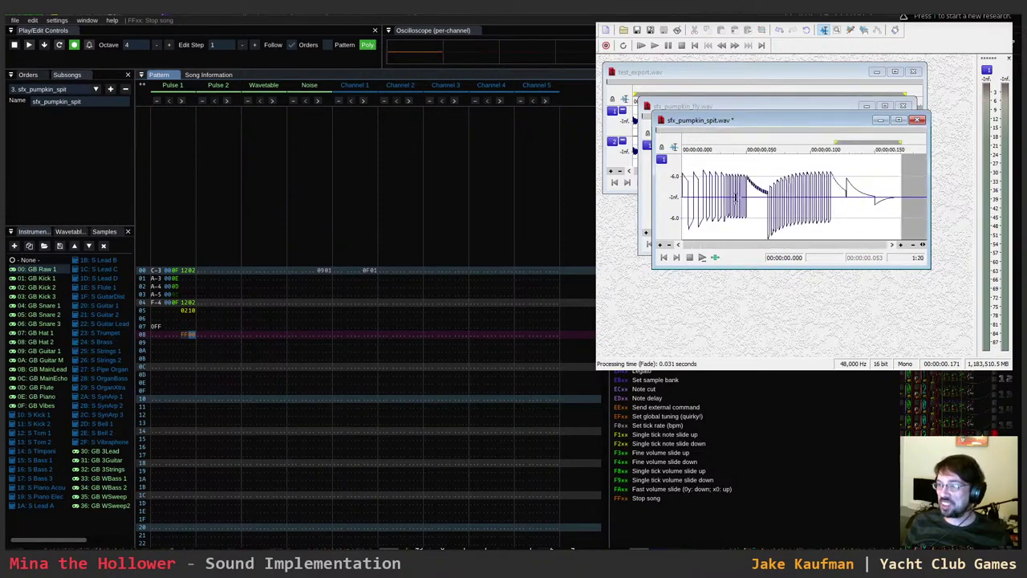
{"action": "left_click_drag", "start_coordinate": [734, 125], "coordinate": [701, 182]}
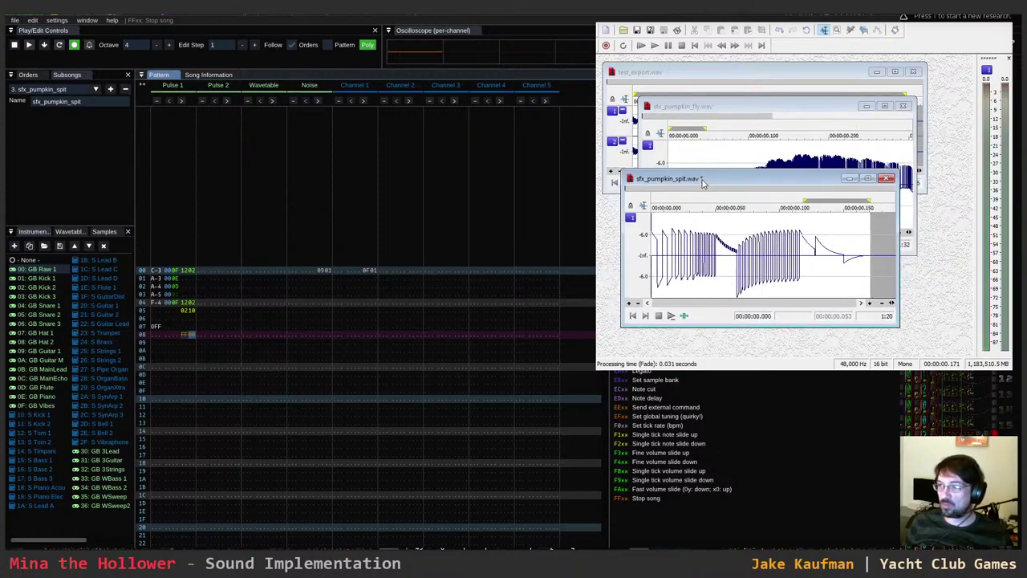
{"action": "key", "text": "space"}
{"action": "key", "text": "space"}
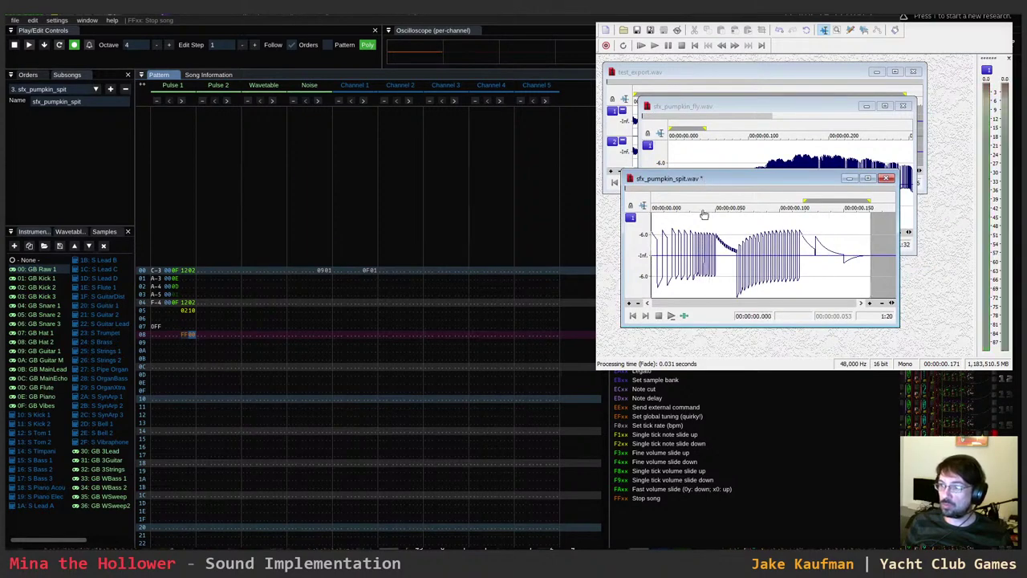
{"action": "scroll", "coordinate": [704, 216], "scroll_direction": "up", "scroll_amount": 5}
{"action": "scroll", "coordinate": [710, 220], "scroll_direction": "down", "scroll_amount": 5}
{"action": "key", "text": "ctrl+s"}
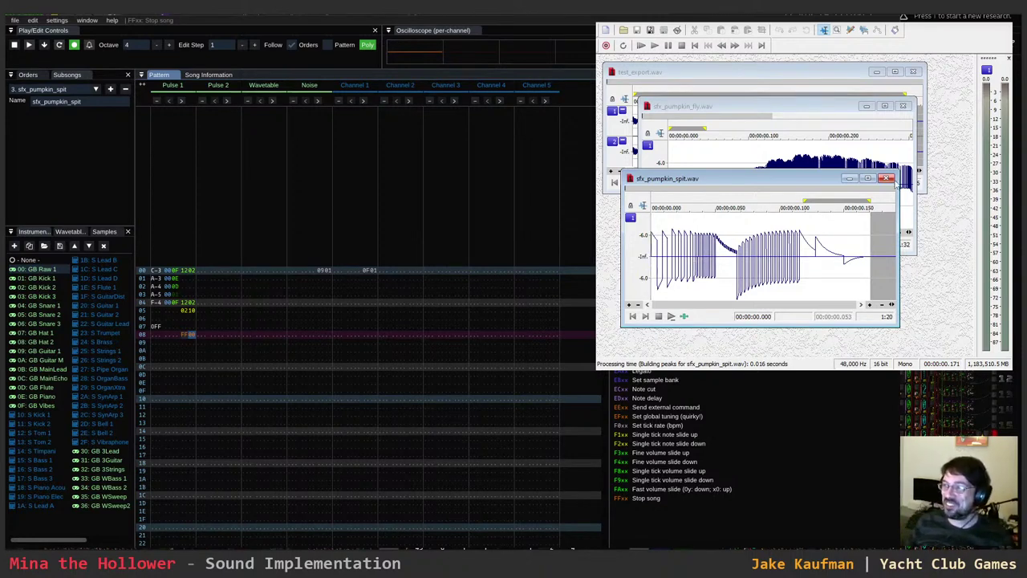
- Switch to Visual Studio and build and run the Gothic project from PumpkinFlierEnemy.cpp
{"action": "key", "text": "alt+Tab"}
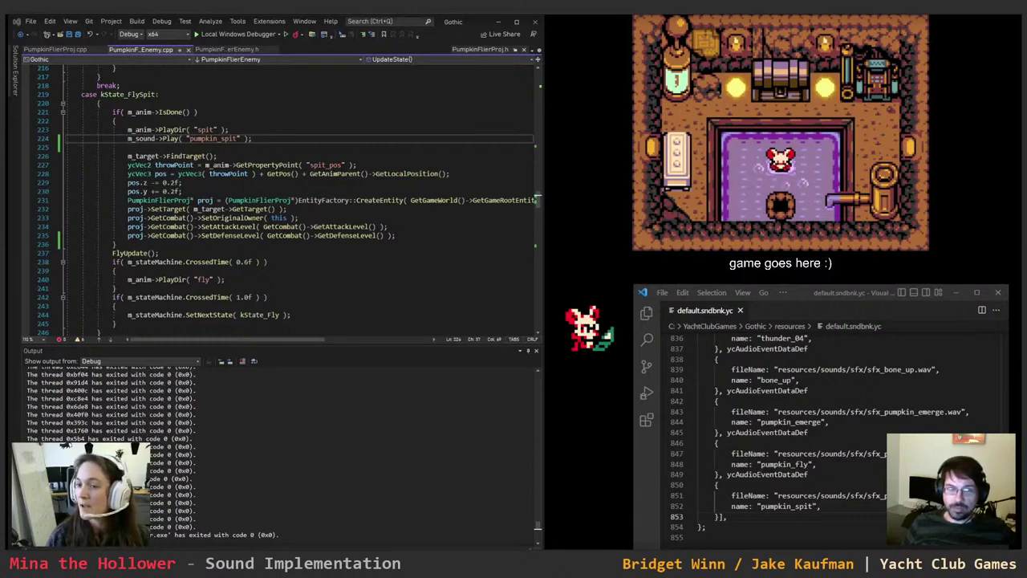
{"action": "left_click", "coordinate": [64, 49]}
{"action": "left_click", "coordinate": [141, 49]}
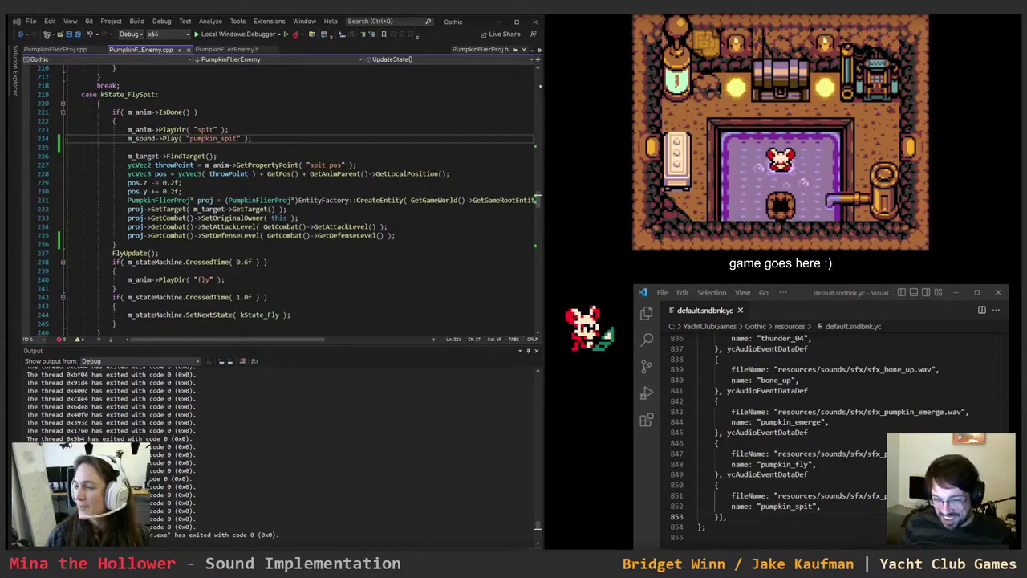
{"action": "left_click", "coordinate": [314, 218]}
{"action": "key", "text": "ctrl+shift+b"}
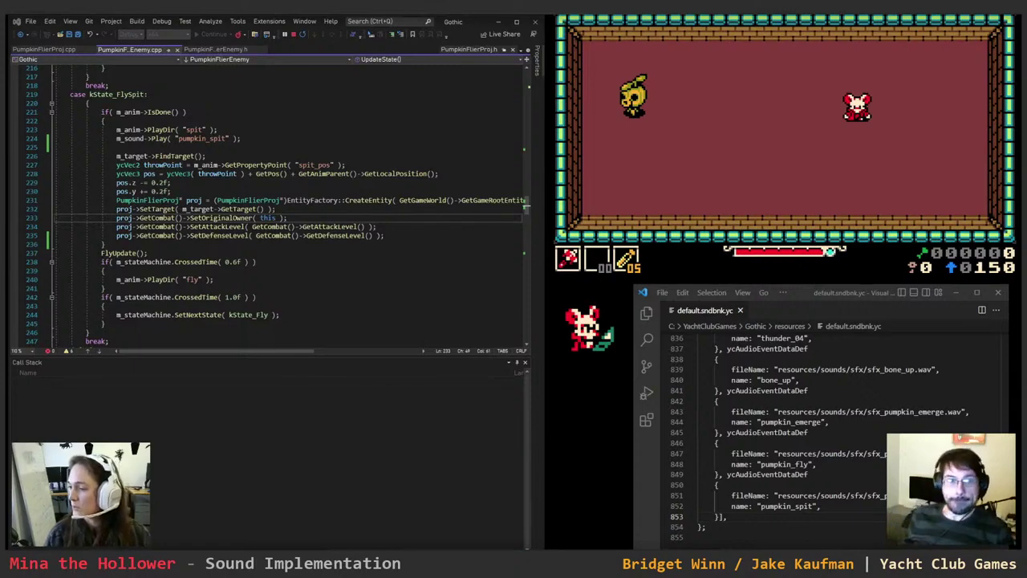
- Move Mina around the pumpkin enemy in the running game to check its fly and spit sounds
{"action": "key", "text": "Left"}
{"action": "key", "text": "Up"}
{"action": "key", "text": "Down"}
{"action": "key", "text": "Up"}
{"action": "key", "text": "Right"}
{"action": "key", "text": "z"}
{"action": "key", "text": "Down"}
{"action": "key", "text": "Right"}
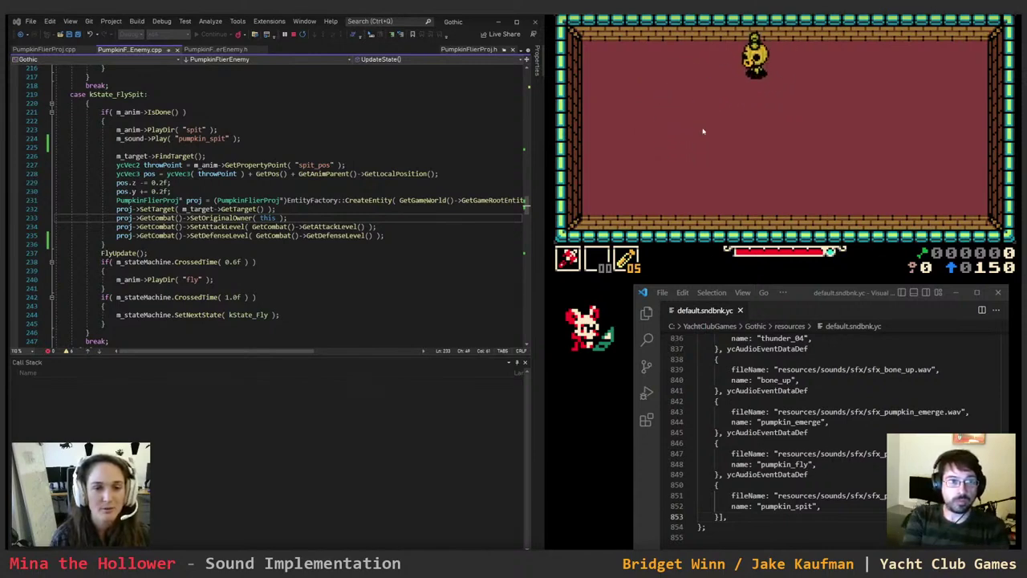
{"action": "key", "text": "Left"}
{"action": "key", "text": "z"}
{"action": "key", "text": "Right"}
{"action": "key", "text": "Up"}
{"action": "key", "text": "Down"}
{"action": "key", "text": "Left"}
{"action": "key", "text": "Up"}
{"action": "key", "text": "Right"}
{"action": "key", "text": "Down"}
{"action": "key", "text": "z"}
{"action": "key", "text": "Left"}
{"action": "key", "text": "Up"}
{"action": "key", "text": "Left"}
{"action": "key", "text": "Down"}
{"action": "key", "text": "Right"}
{"action": "key", "text": "z"}
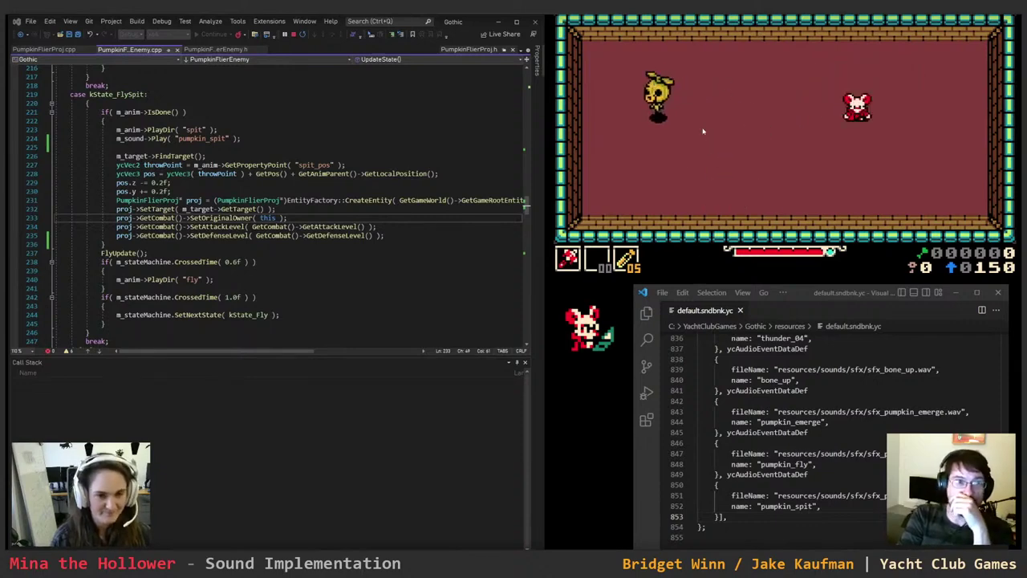
{"action": "key", "text": "Left"}
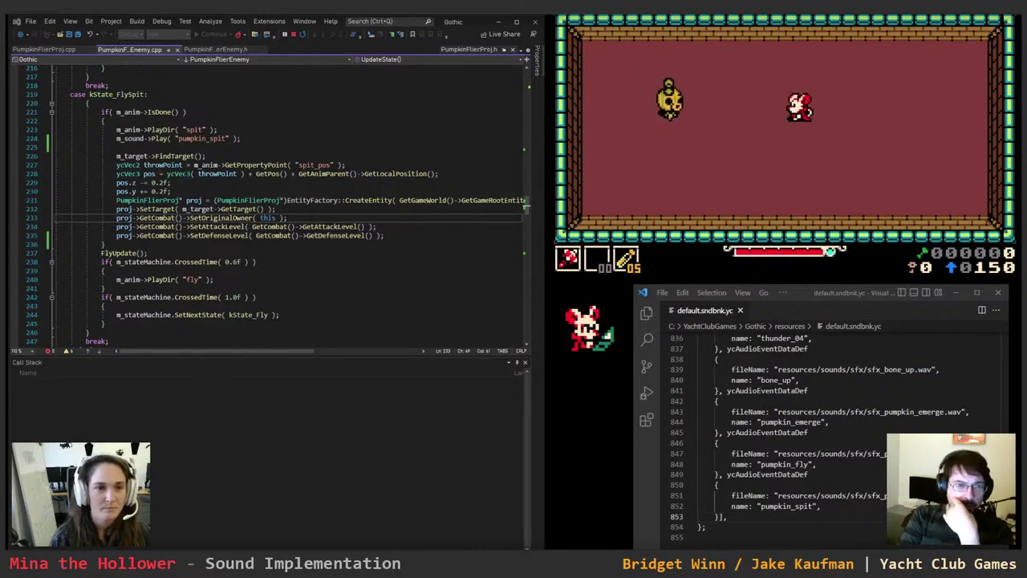
{"action": "key", "text": "Left"}
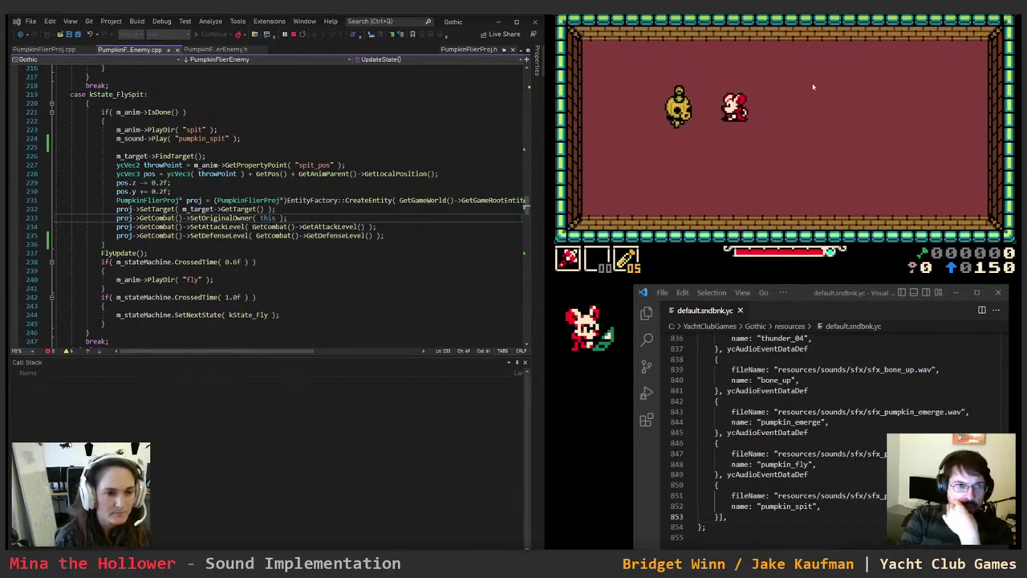
{"action": "key", "text": "Right"}
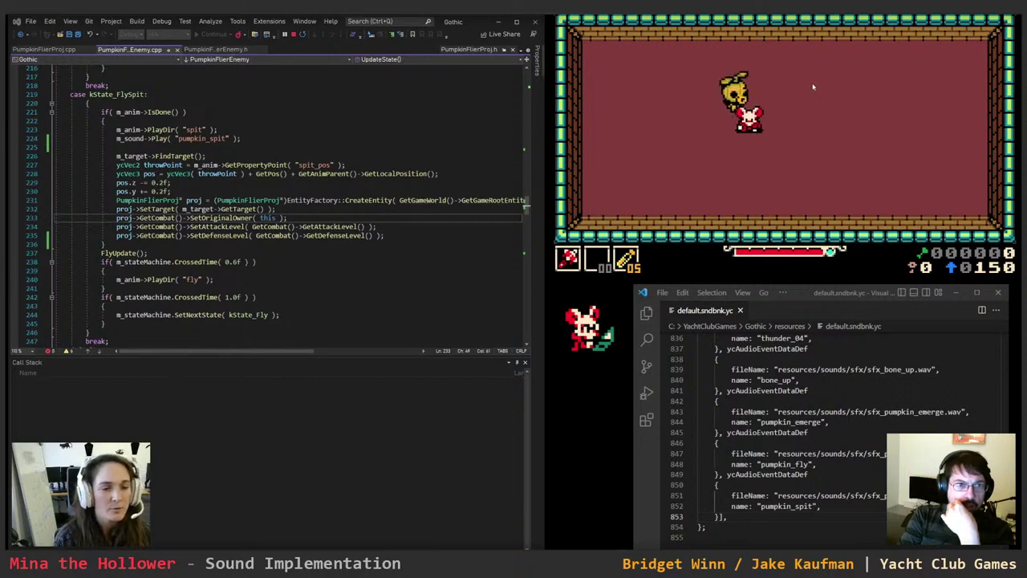